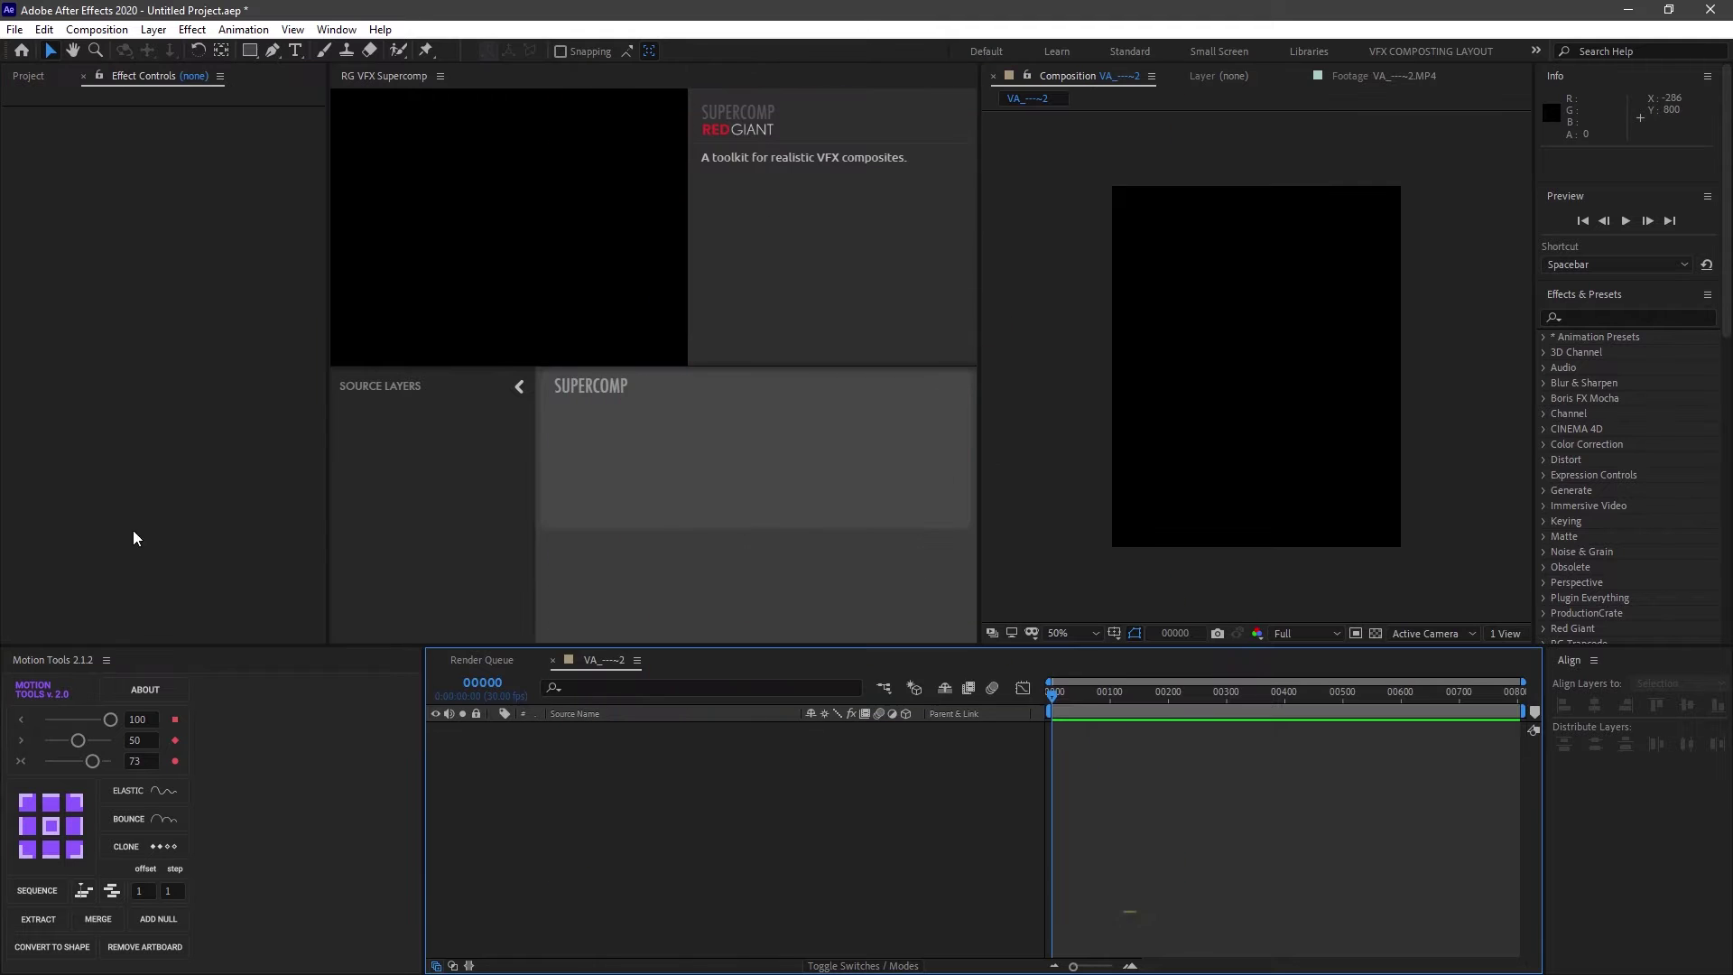
Step: Delete the existing composition from the project, keeping both source clips
click(29, 88)
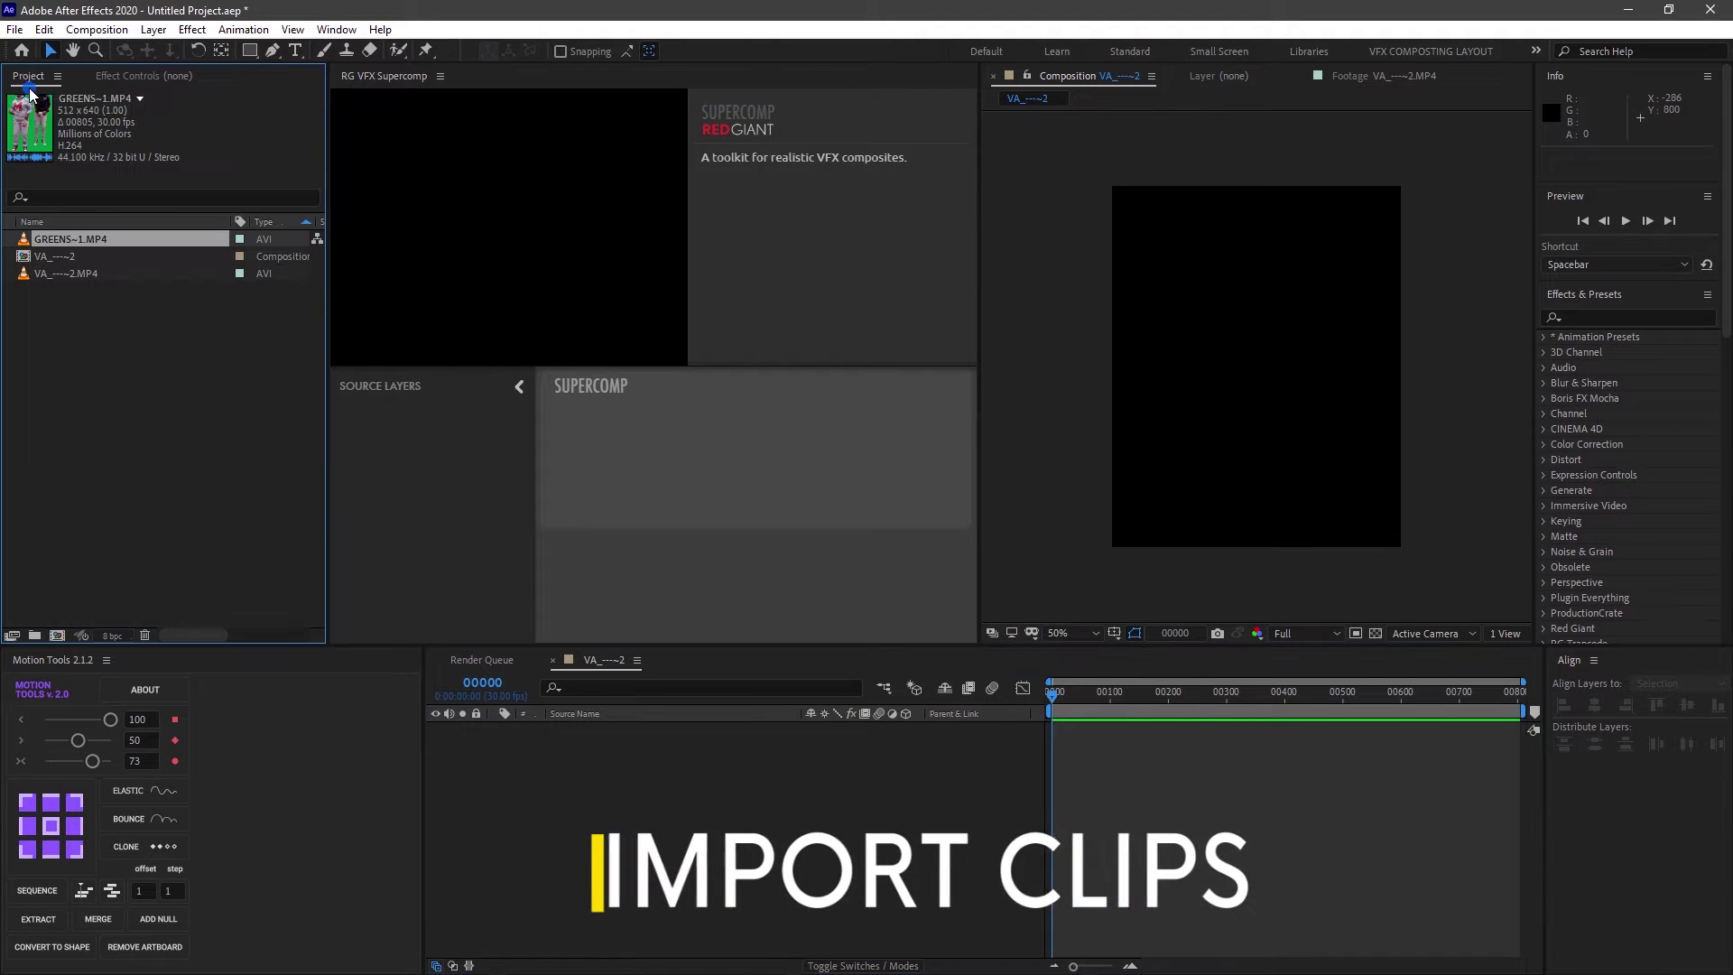
click(117, 260)
key(Delete)
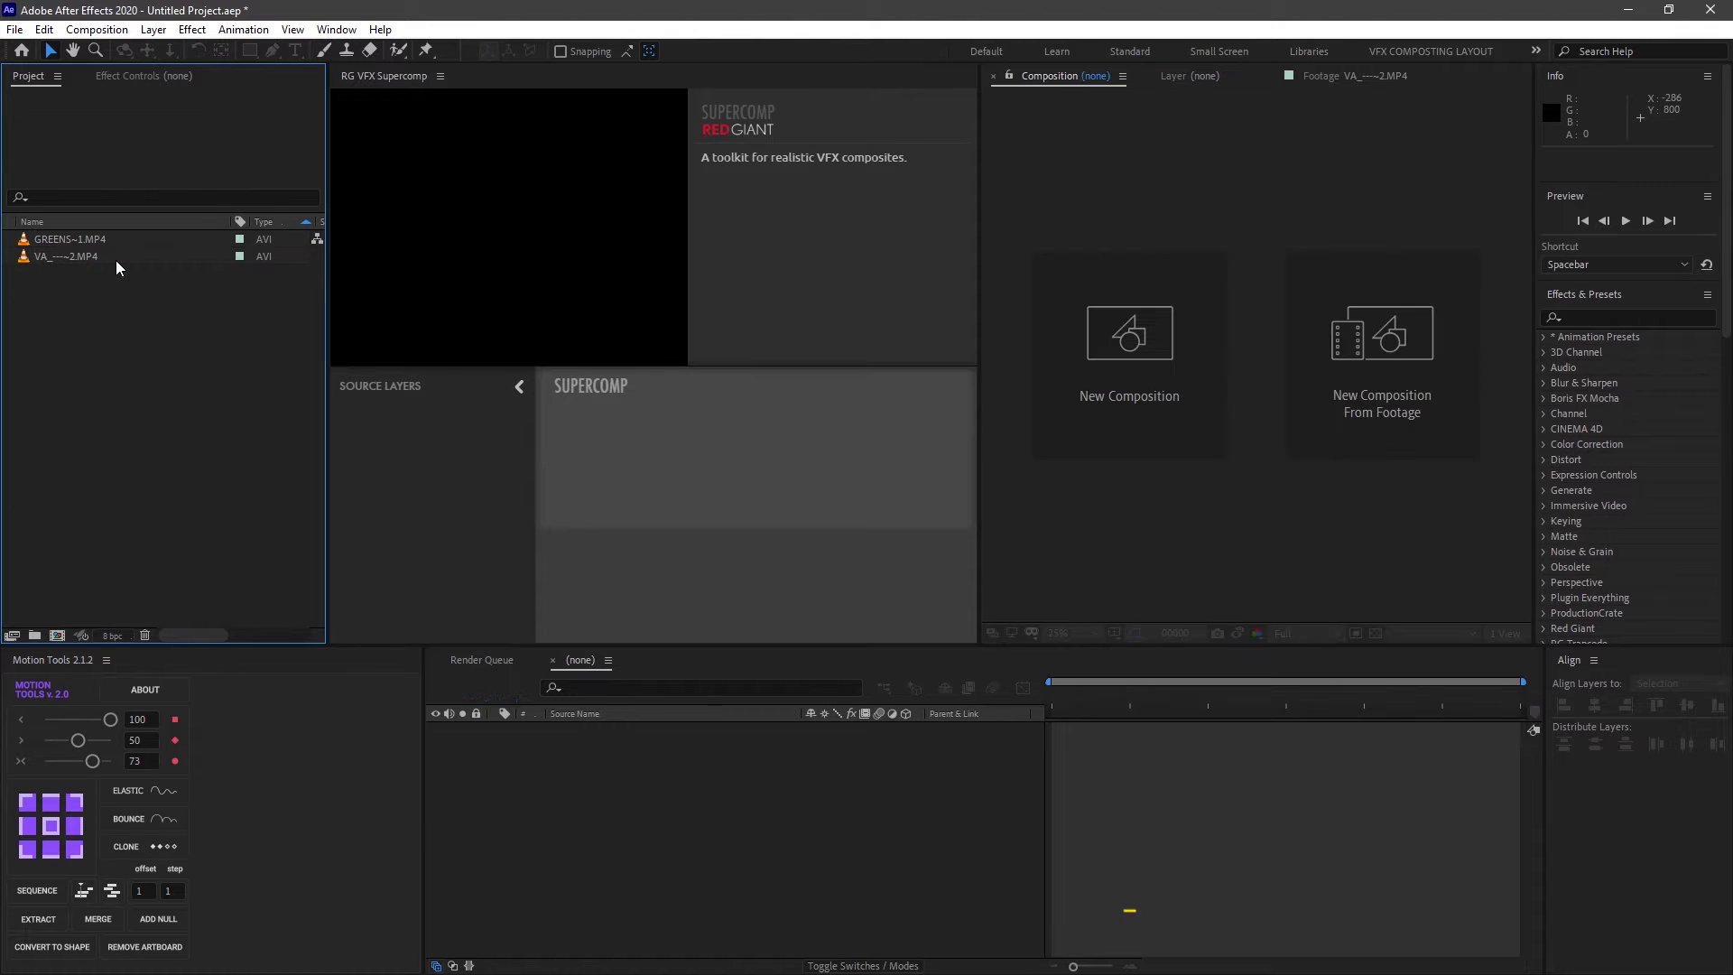
Step: Create a new composition from the original VA_ MP4 dance clip and skim through its footage
click(103, 238)
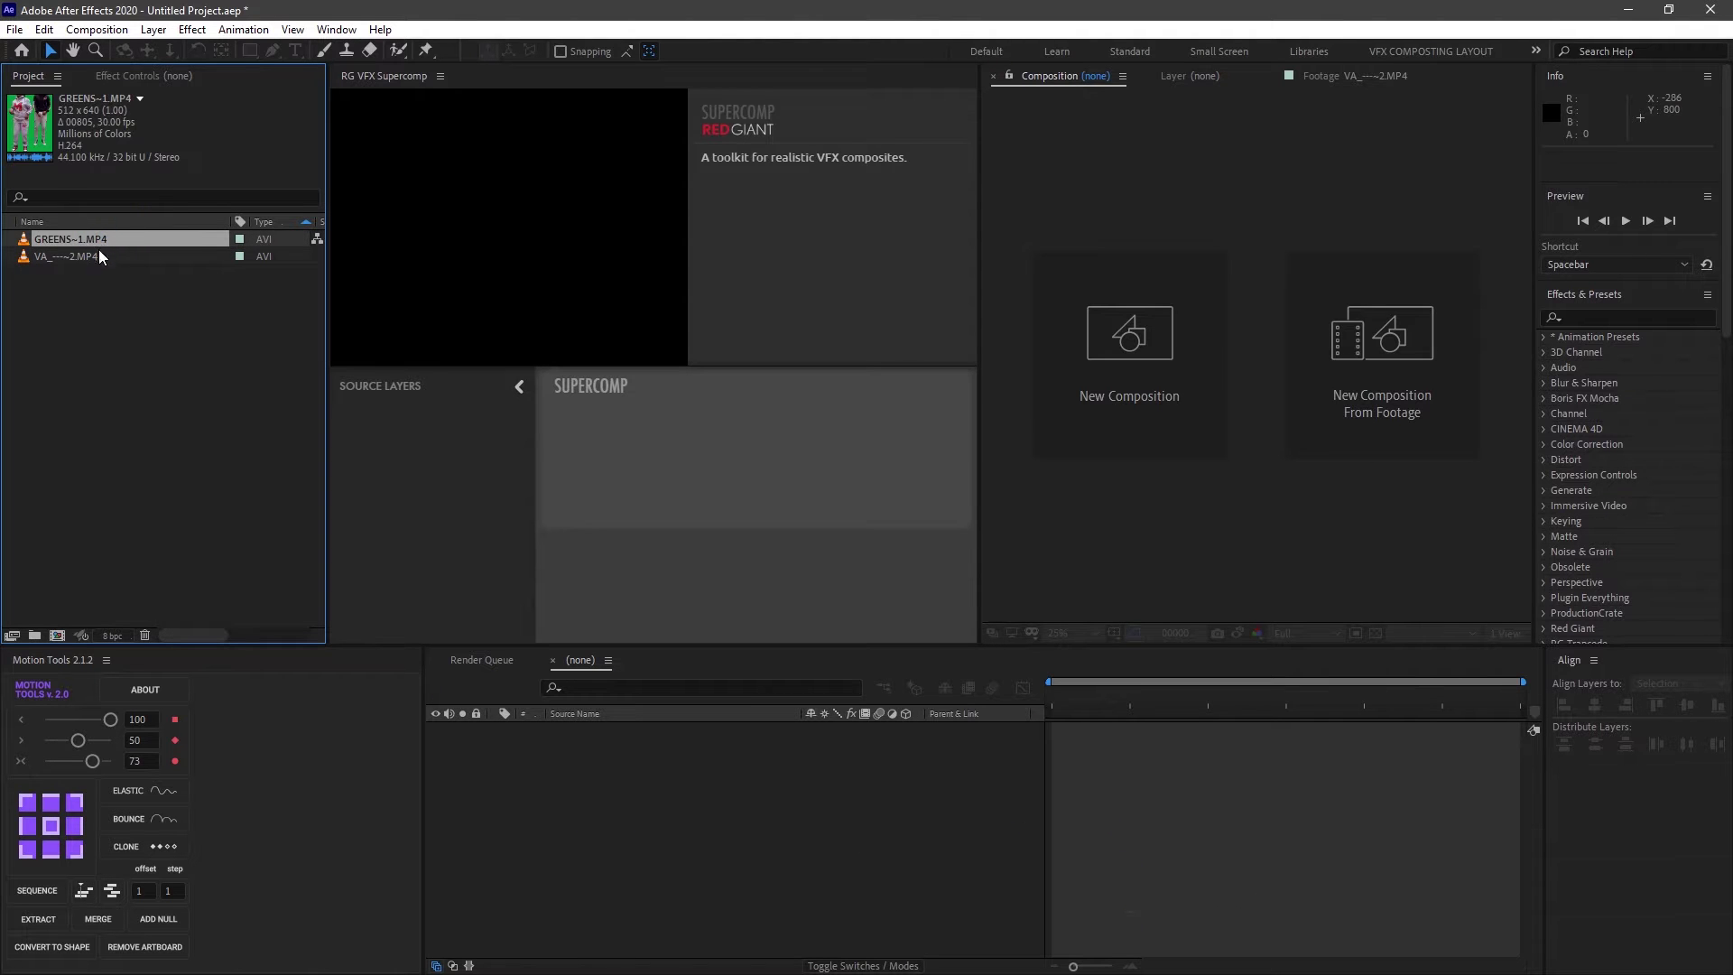
click(99, 253)
drag(96, 251, 59, 637)
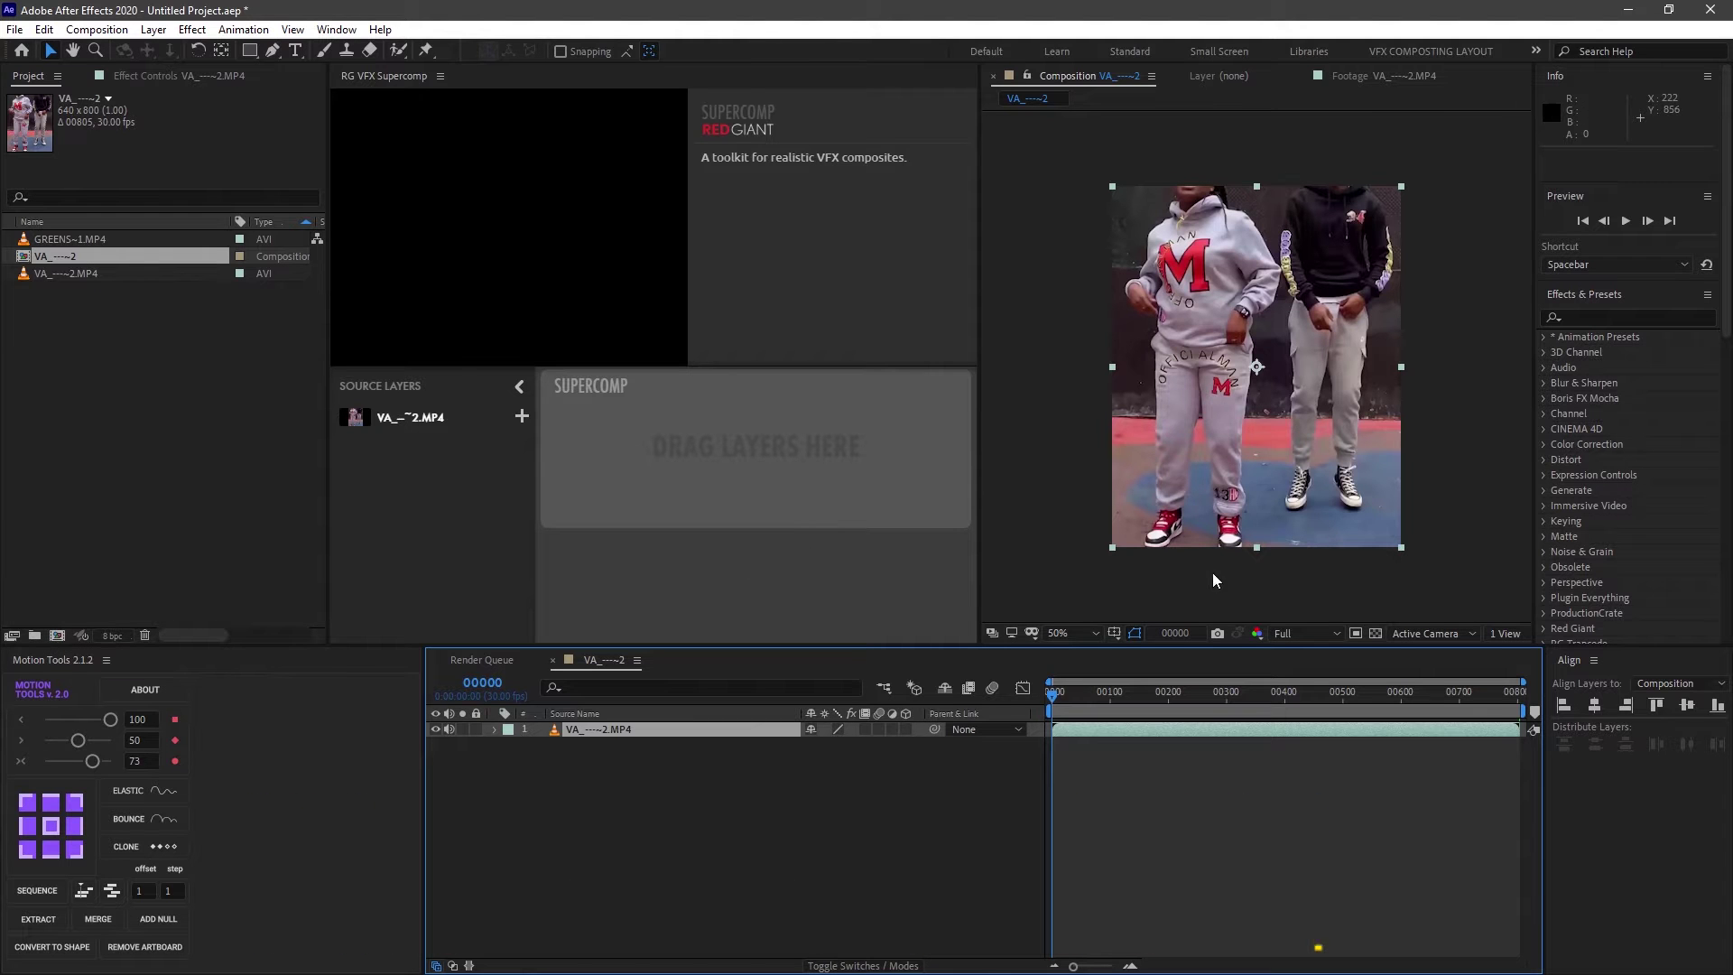
drag(1109, 718, 1148, 755)
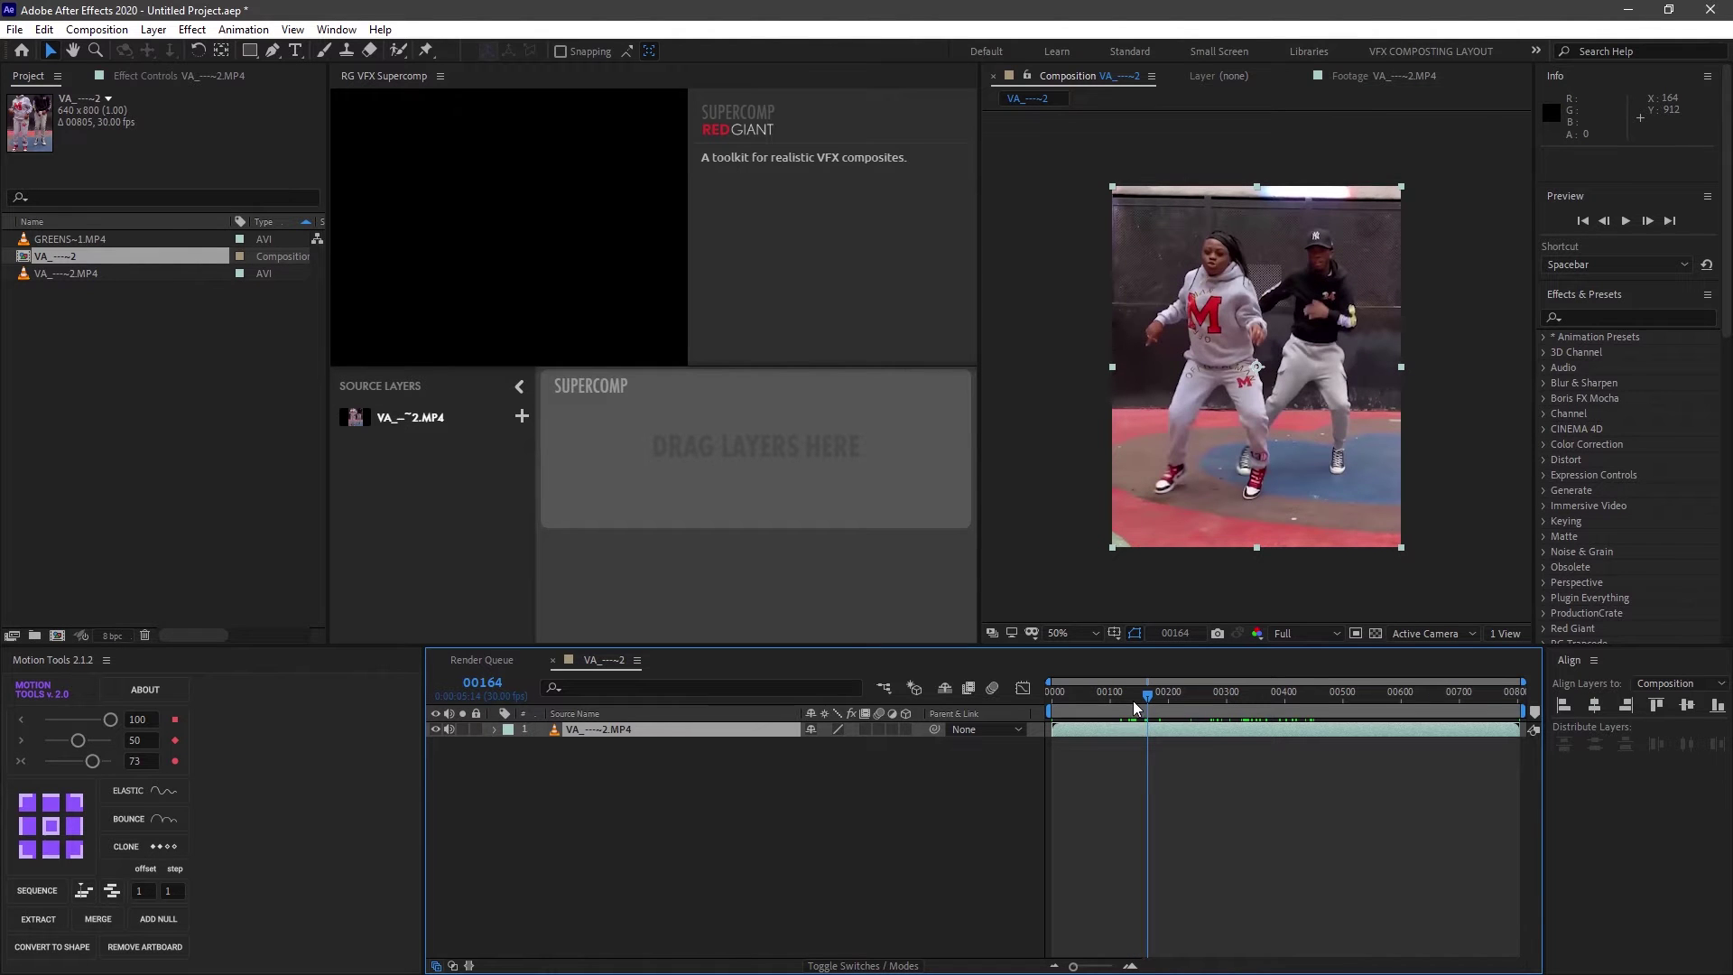
drag(1133, 697, 1047, 704)
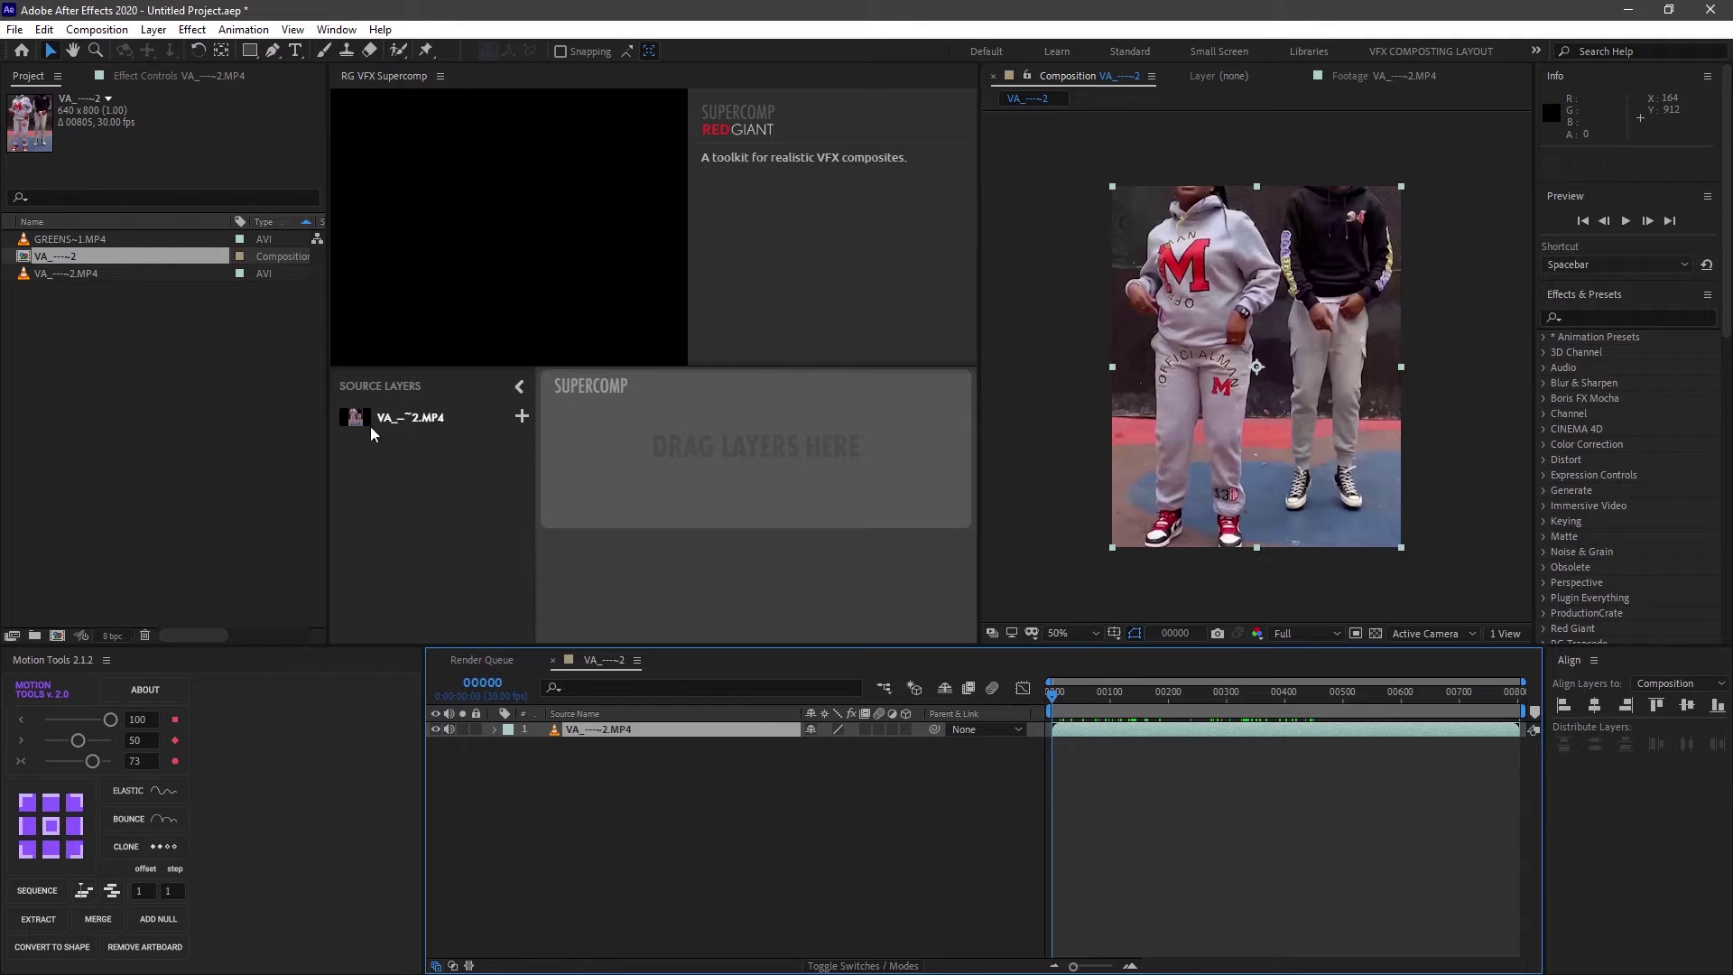
Step: Add GREENS~1.MP4 above the original clip and set its scale to 125% to fill the frame
drag(79, 236, 639, 760)
click(626, 730)
key(s)
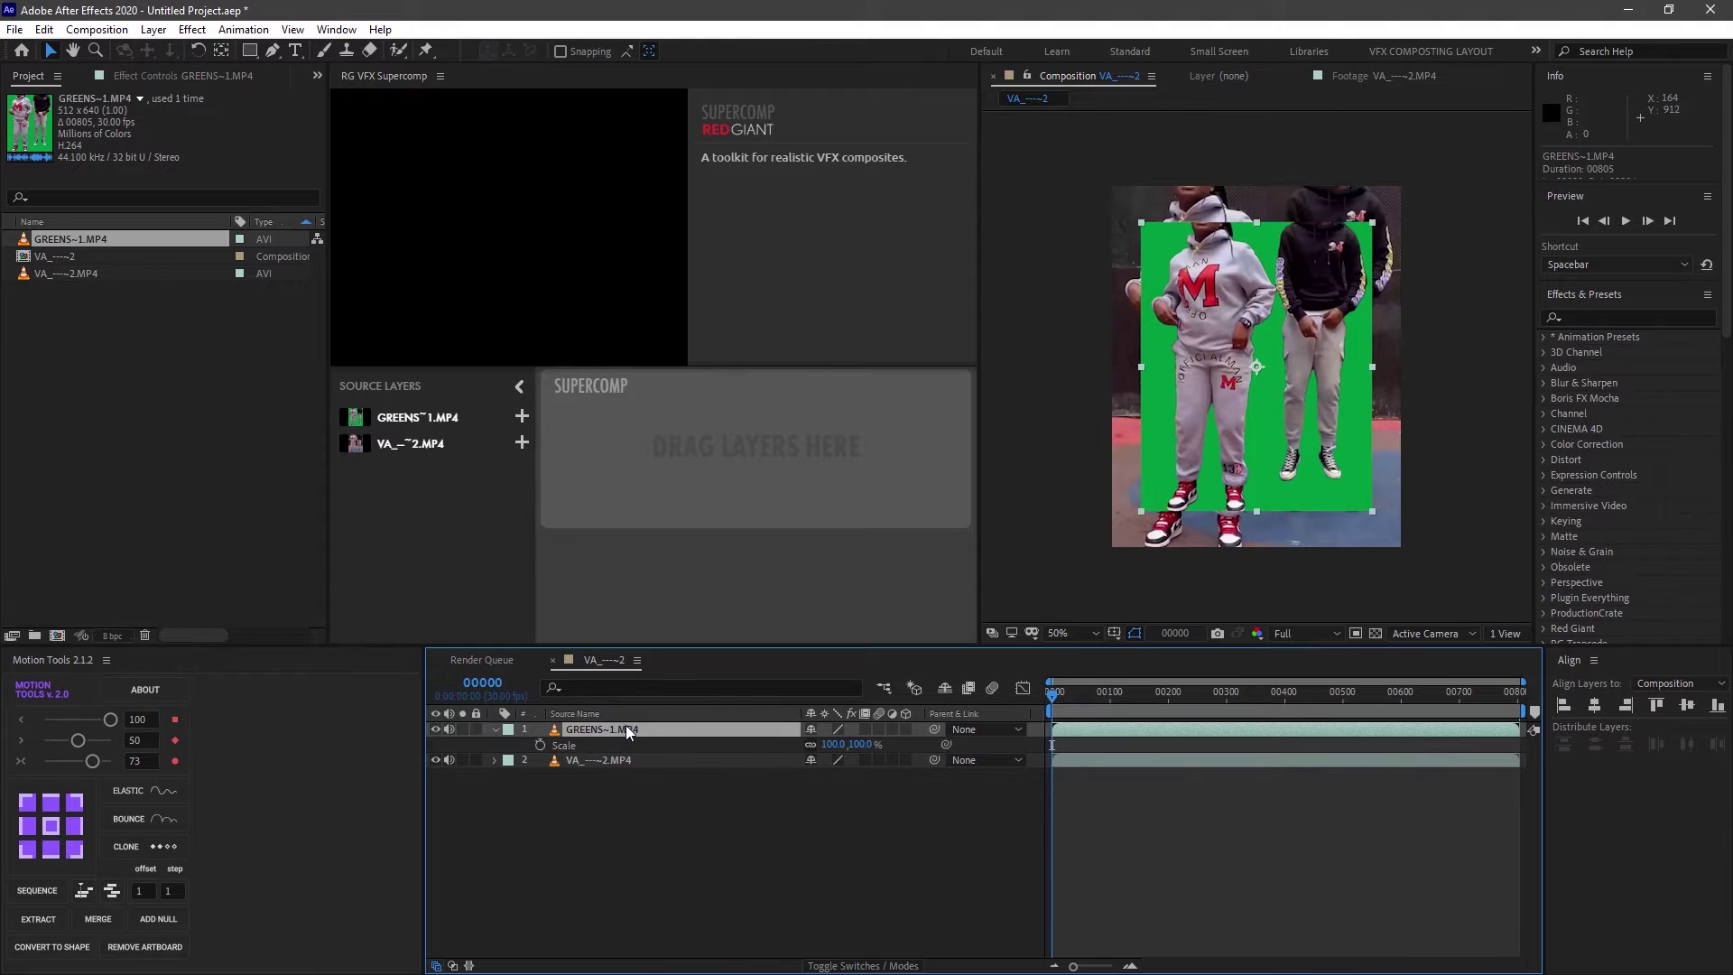
drag(841, 736, 858, 747)
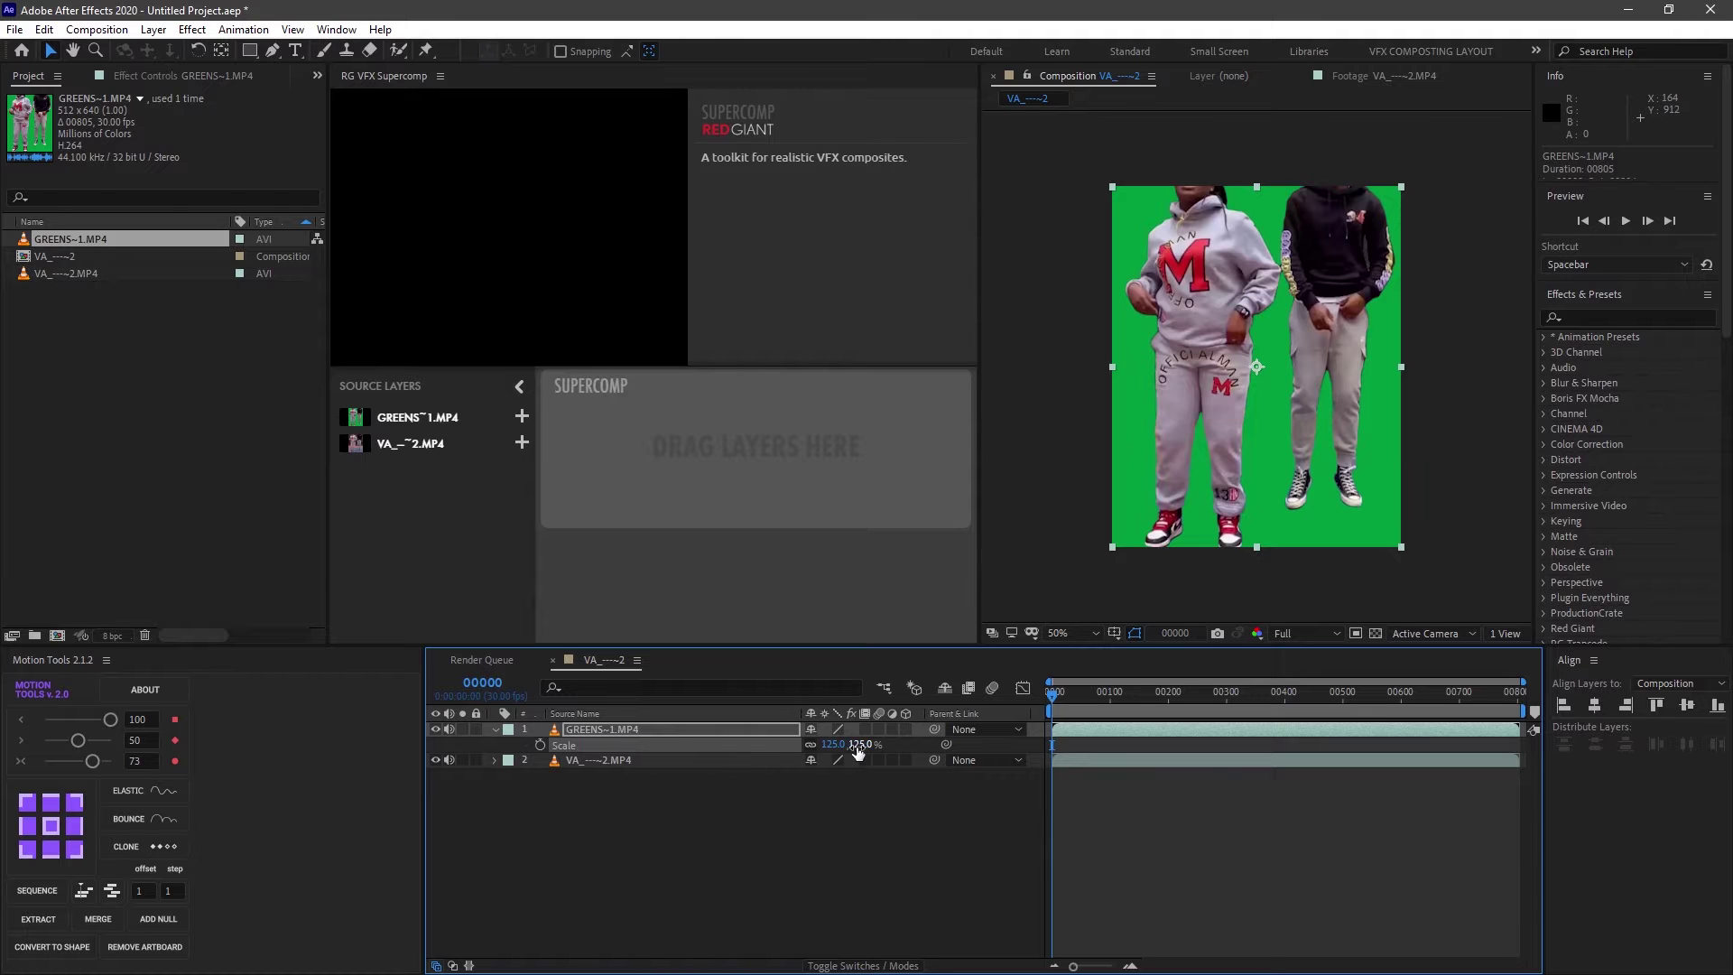
click(494, 729)
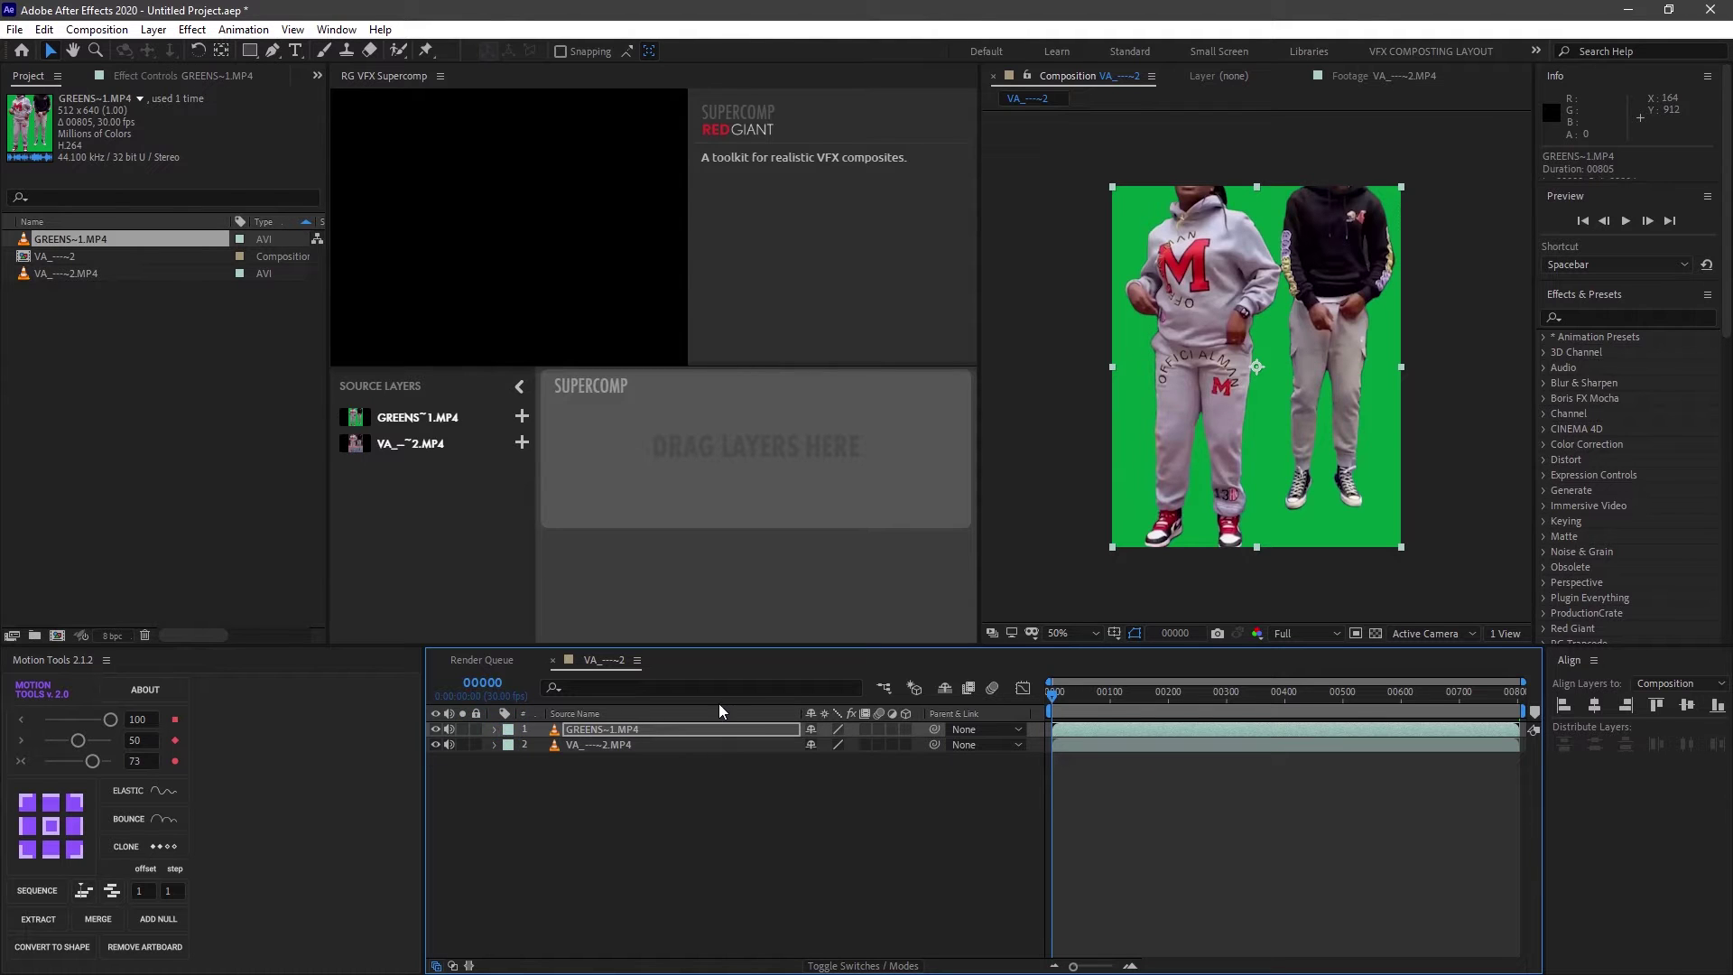
click(681, 728)
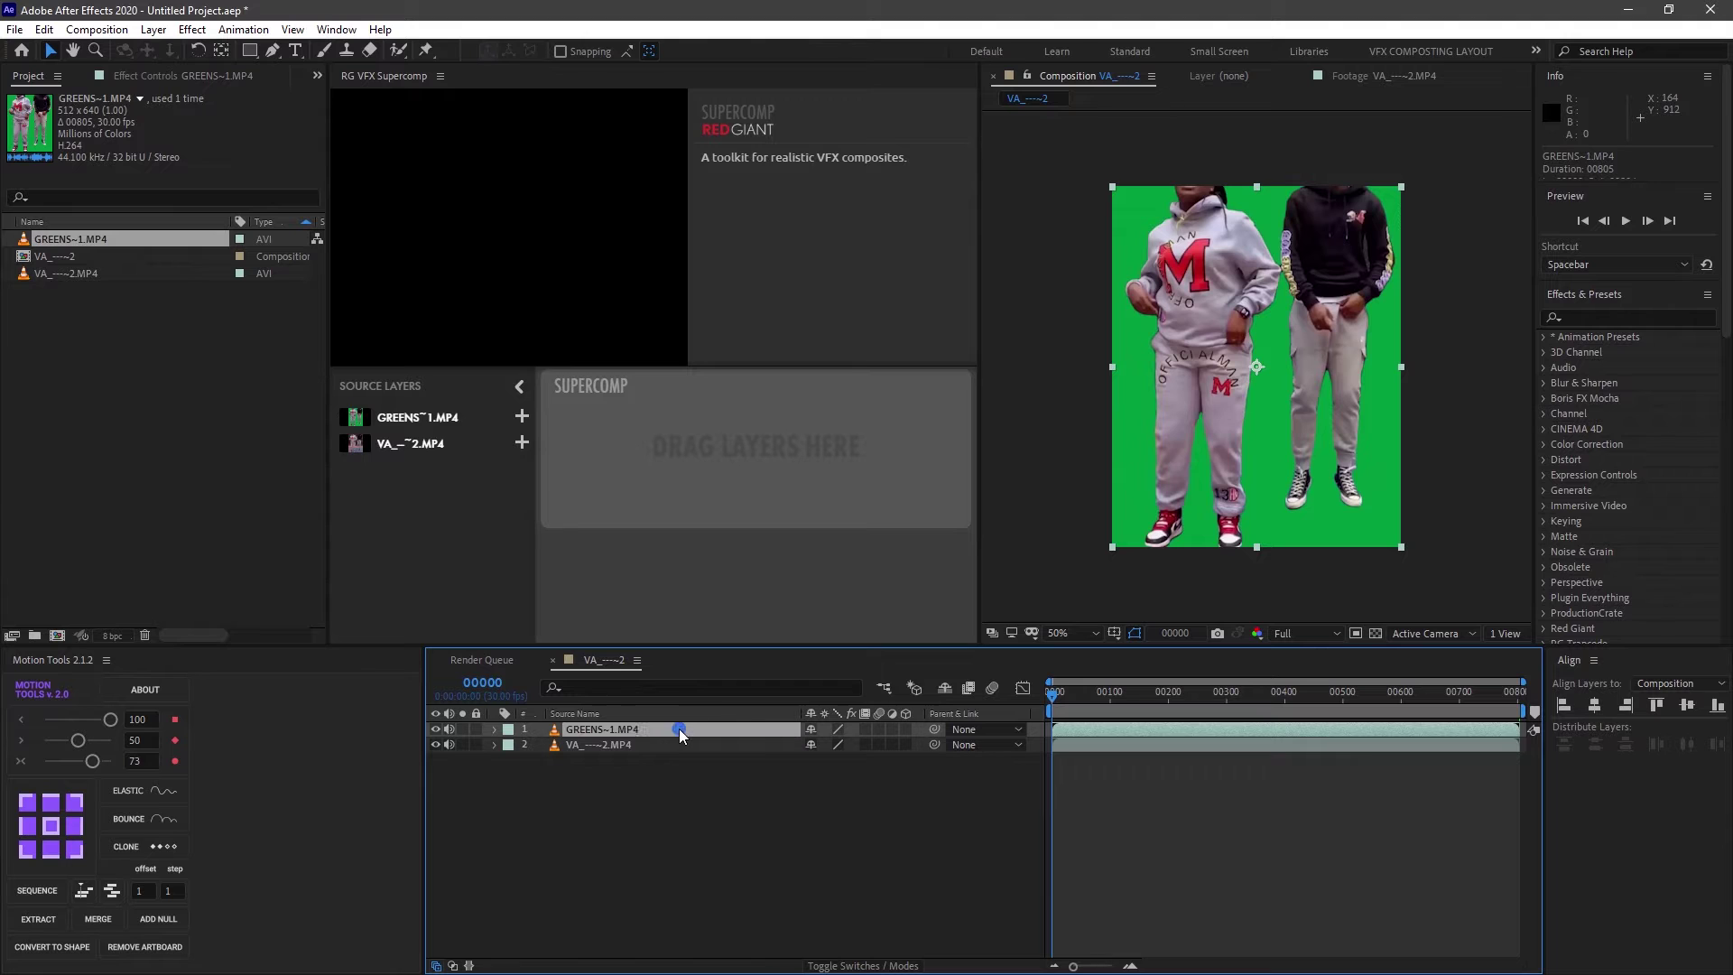
click(711, 827)
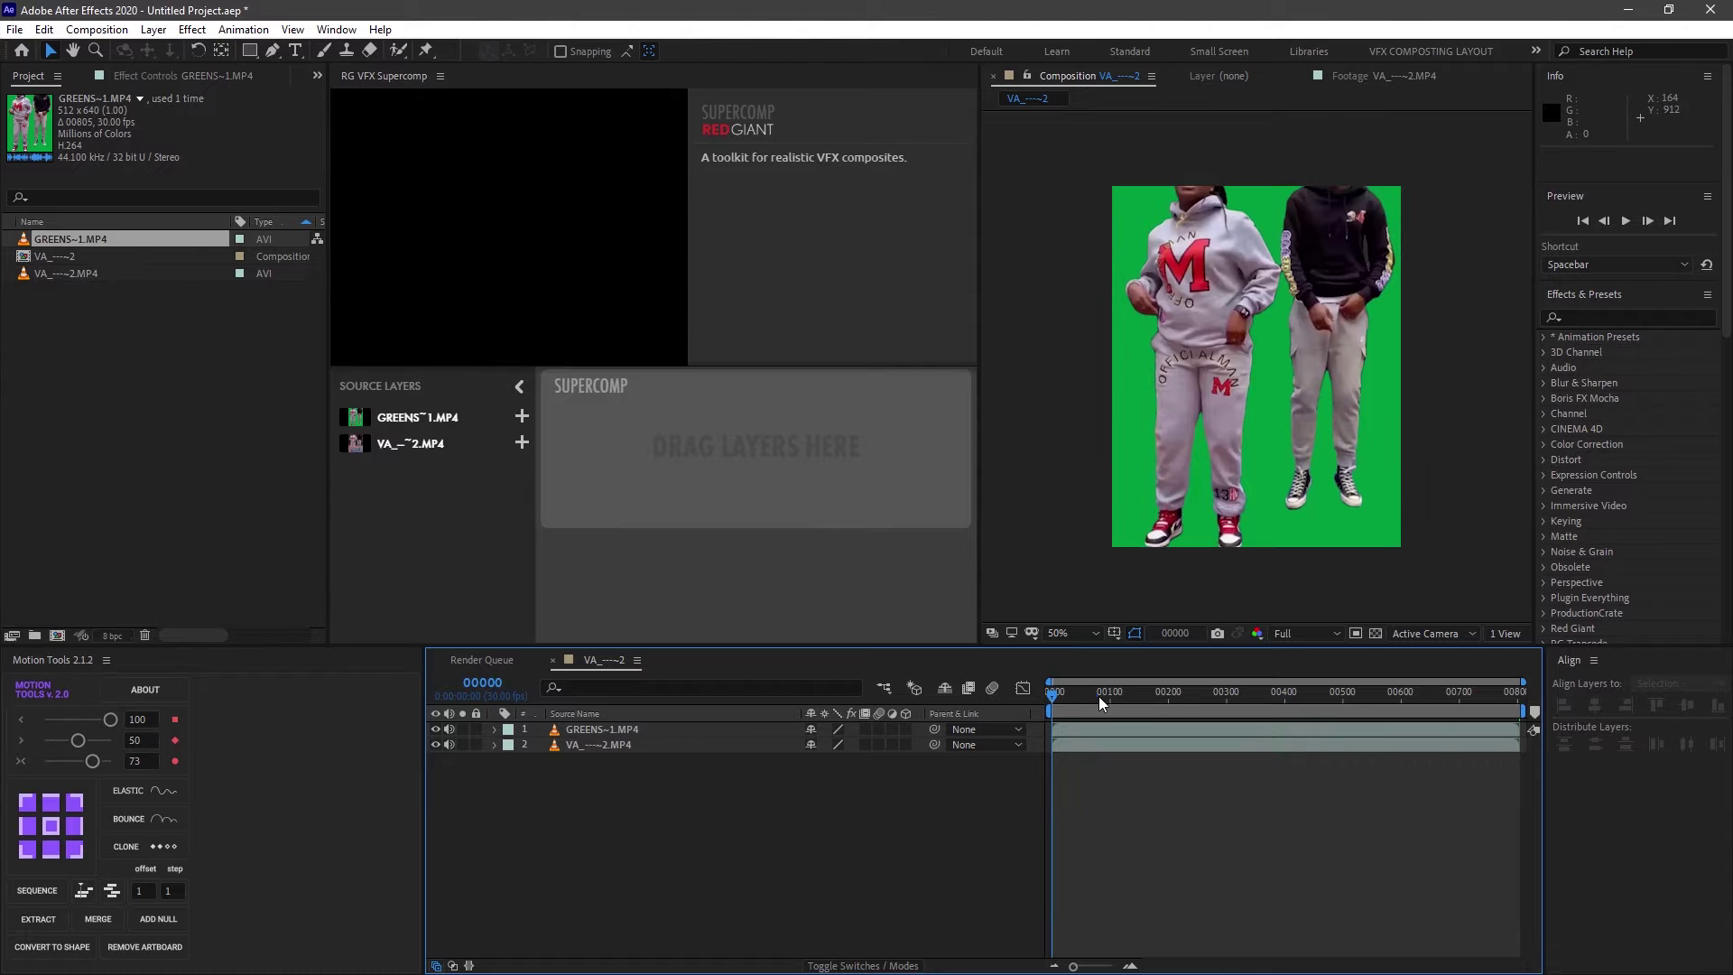
mouse_move(1102, 695)
mouse_down()
mouse_move(1314, 722)
mouse_move(1273, 697)
mouse_move(1232, 711)
mouse_move(1323, 717)
mouse_move(1305, 700)
mouse_move(1093, 692)
mouse_up()
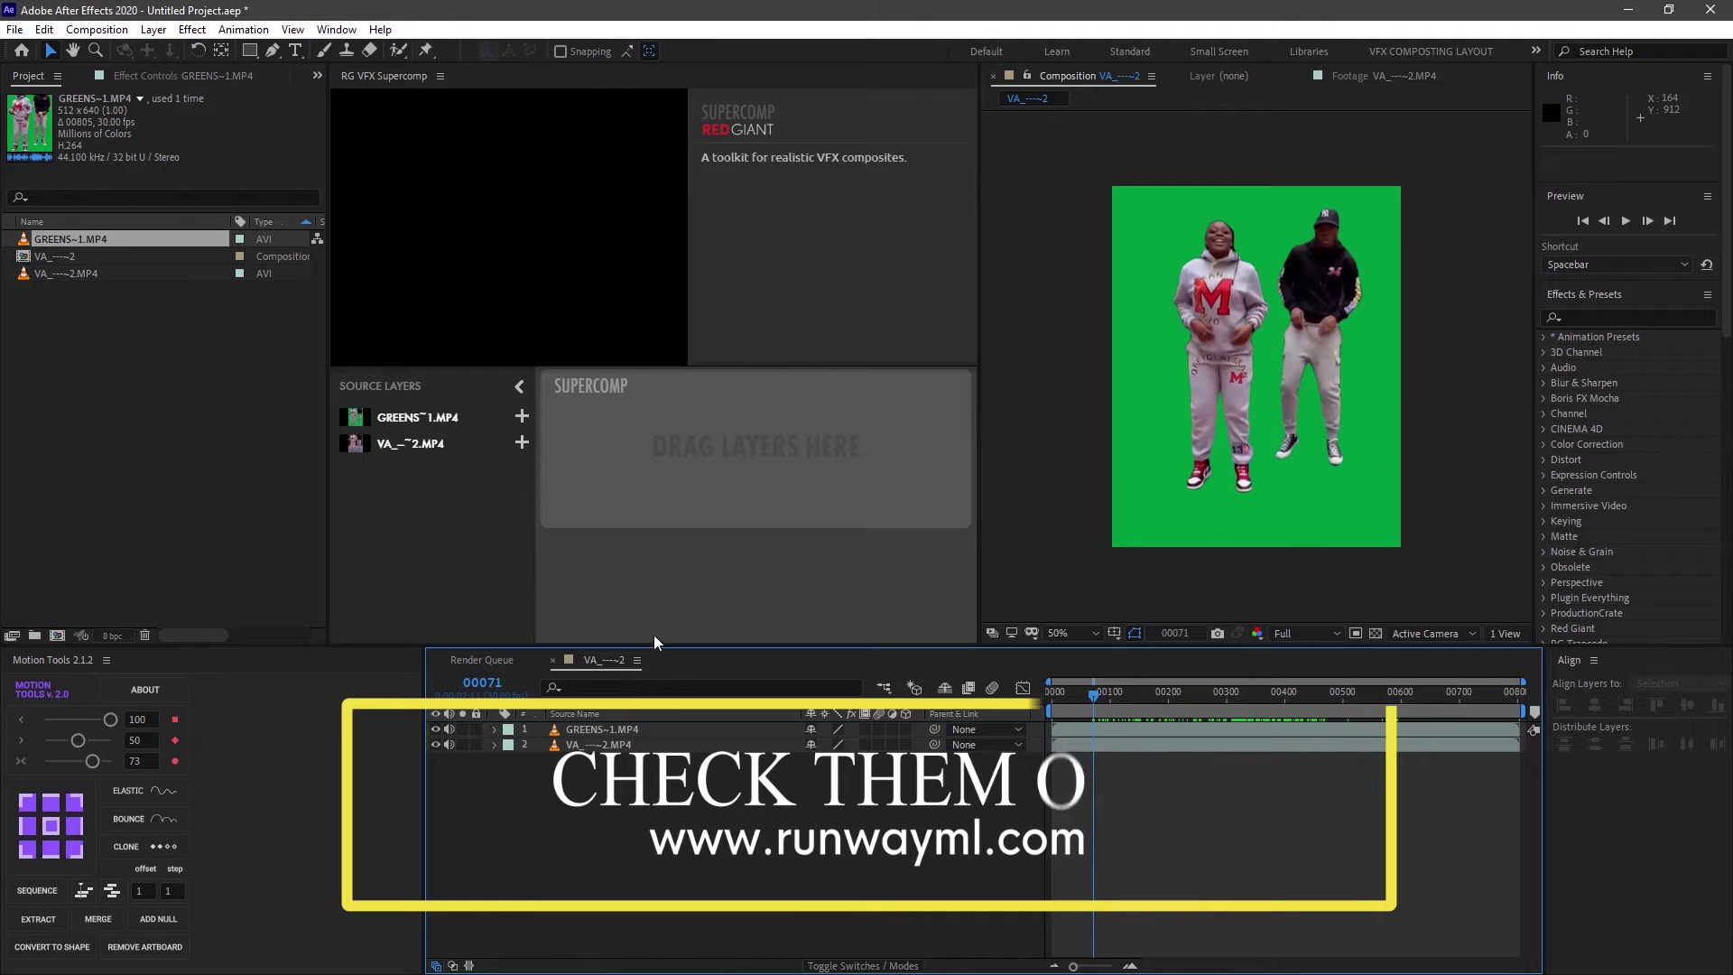
click(662, 728)
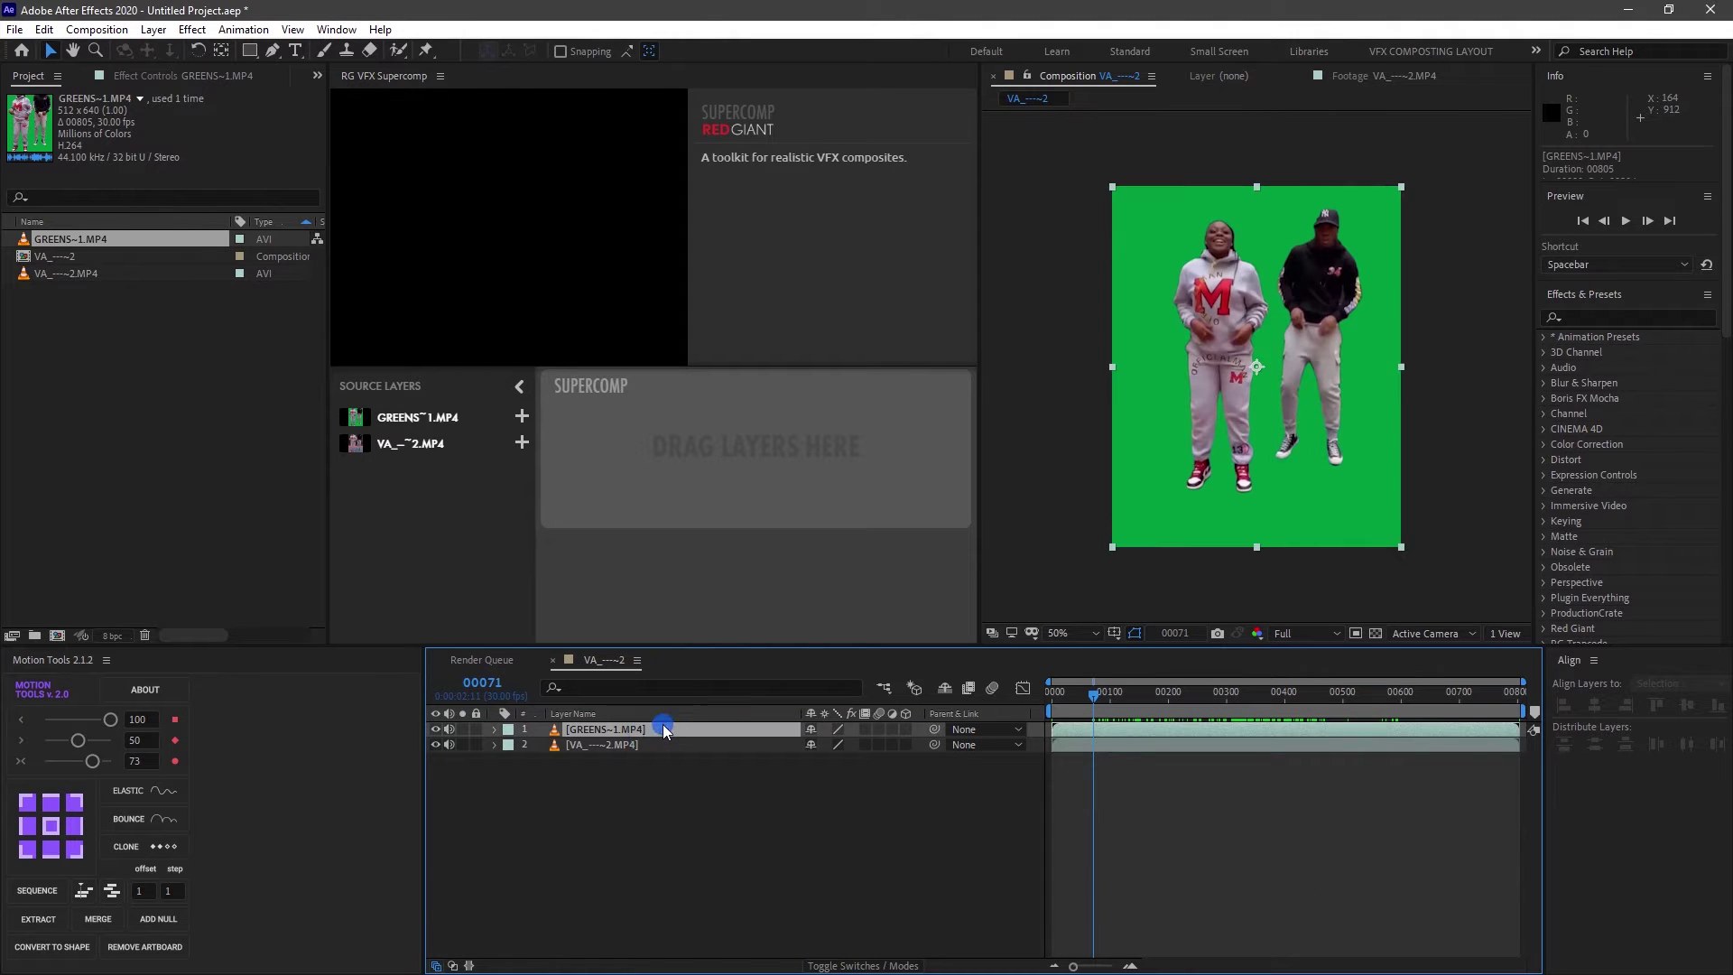
key(ctrl+space)
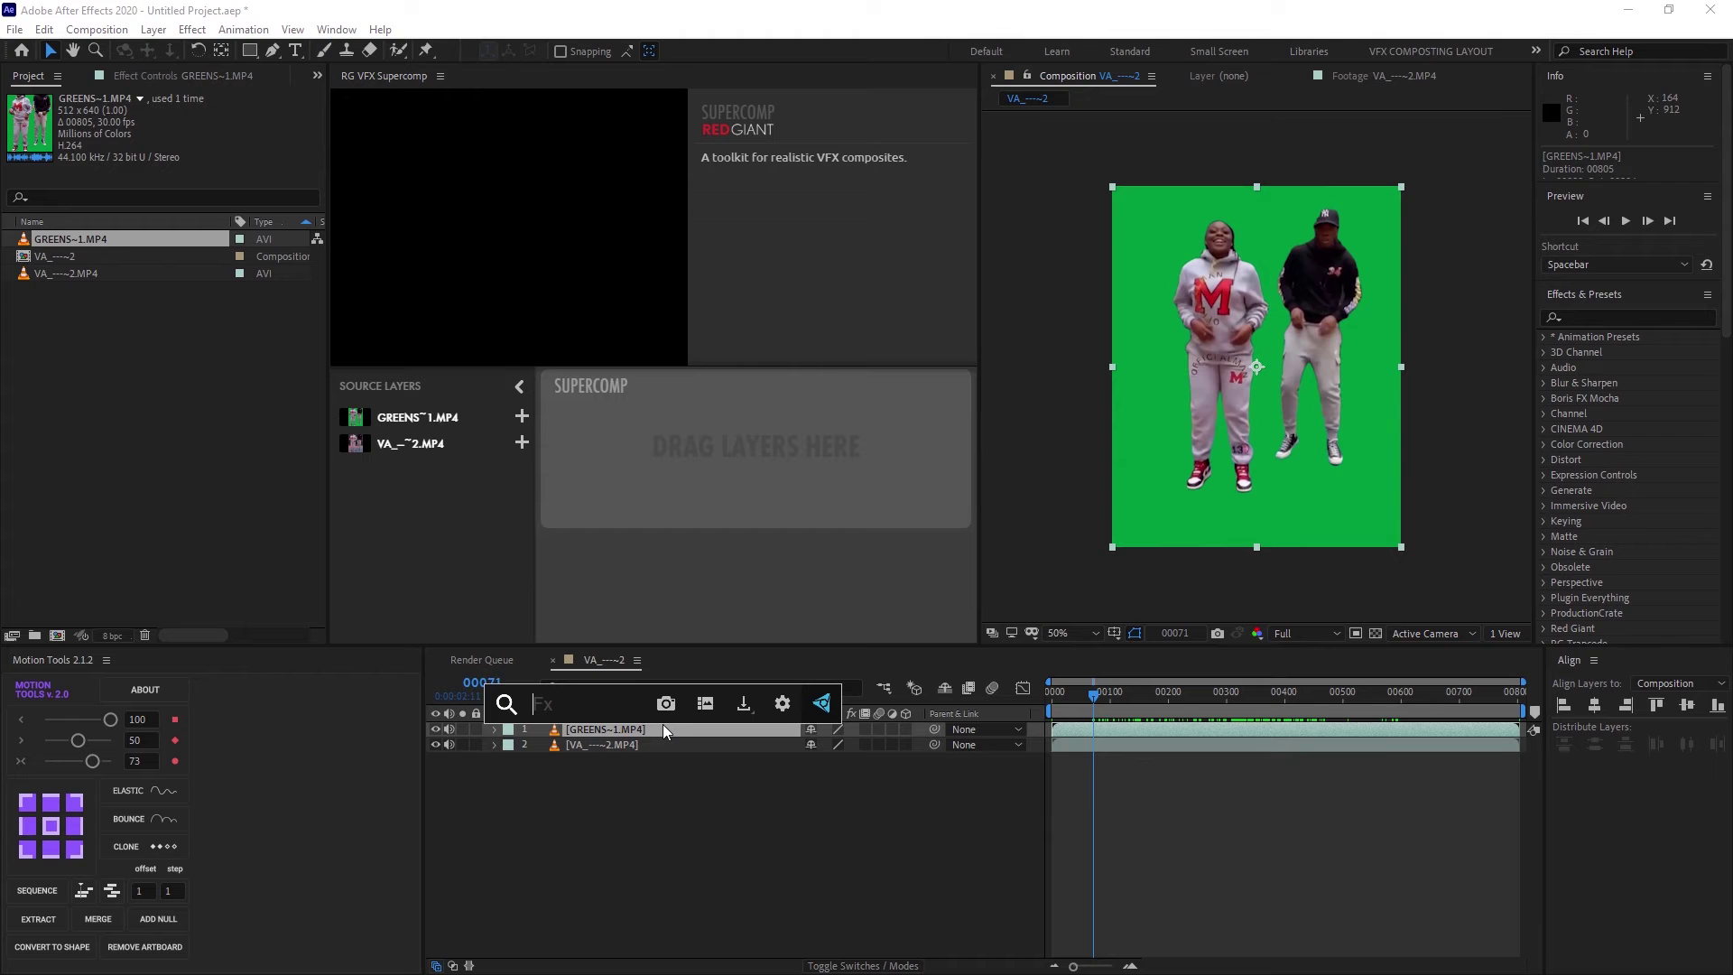
text(keu)
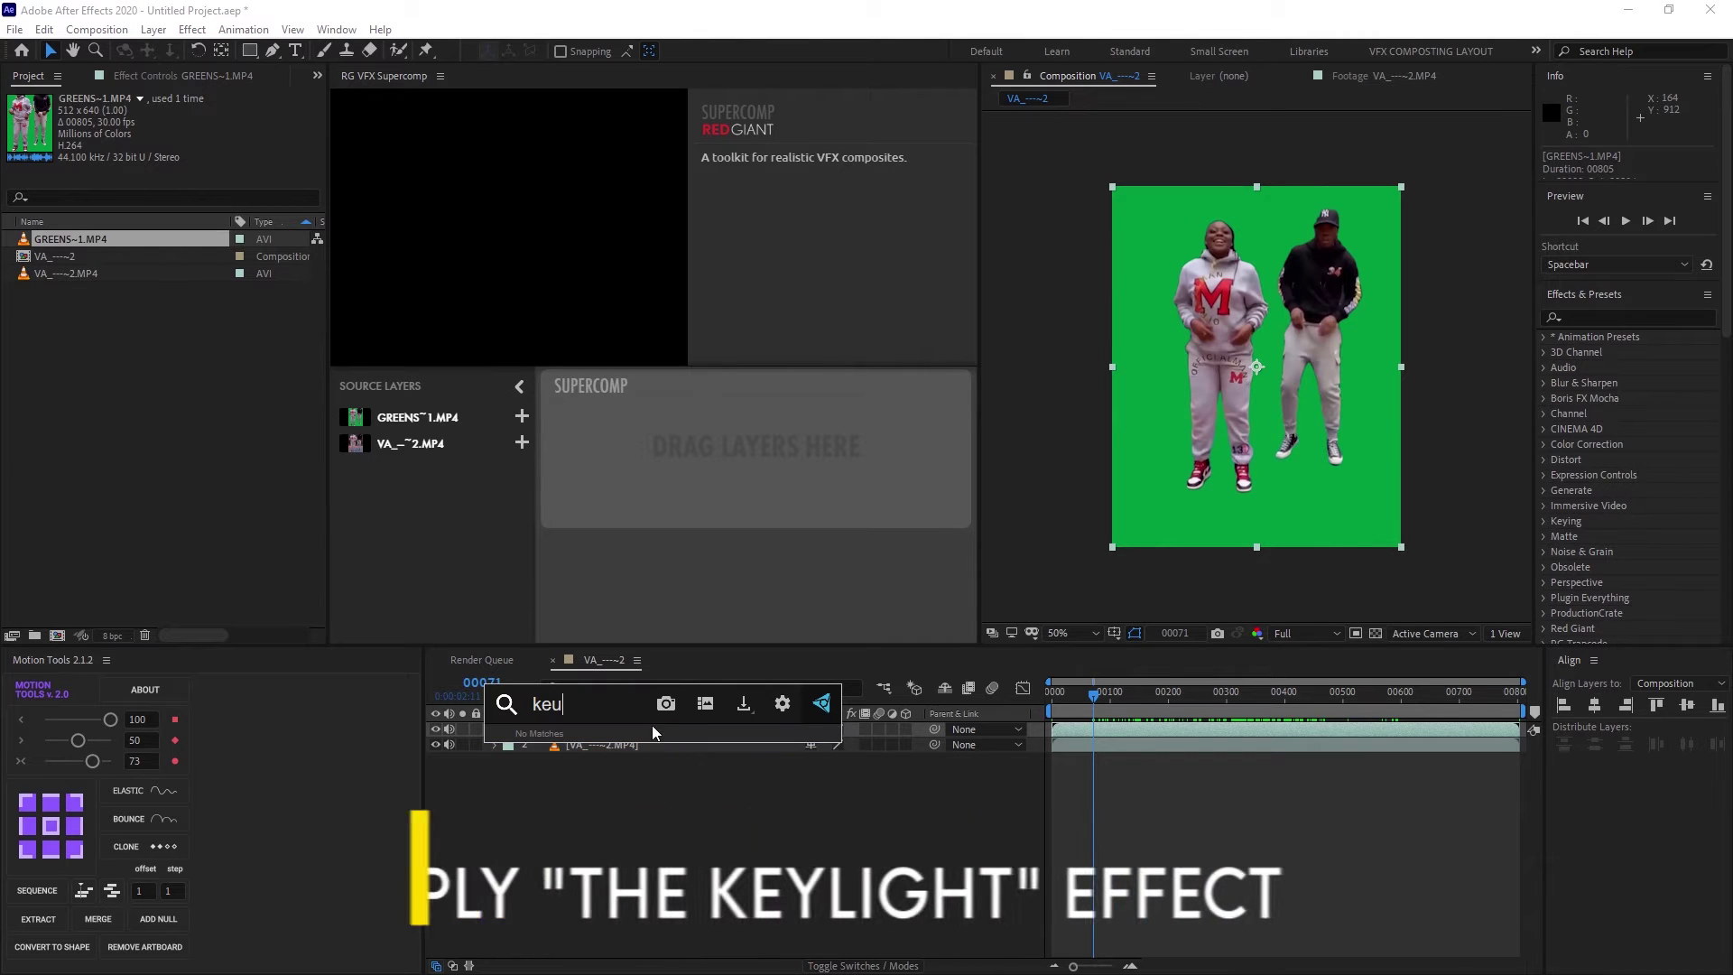
key(BackSpace)
key(BackSpace)
key(BackSpace)
click(662, 792)
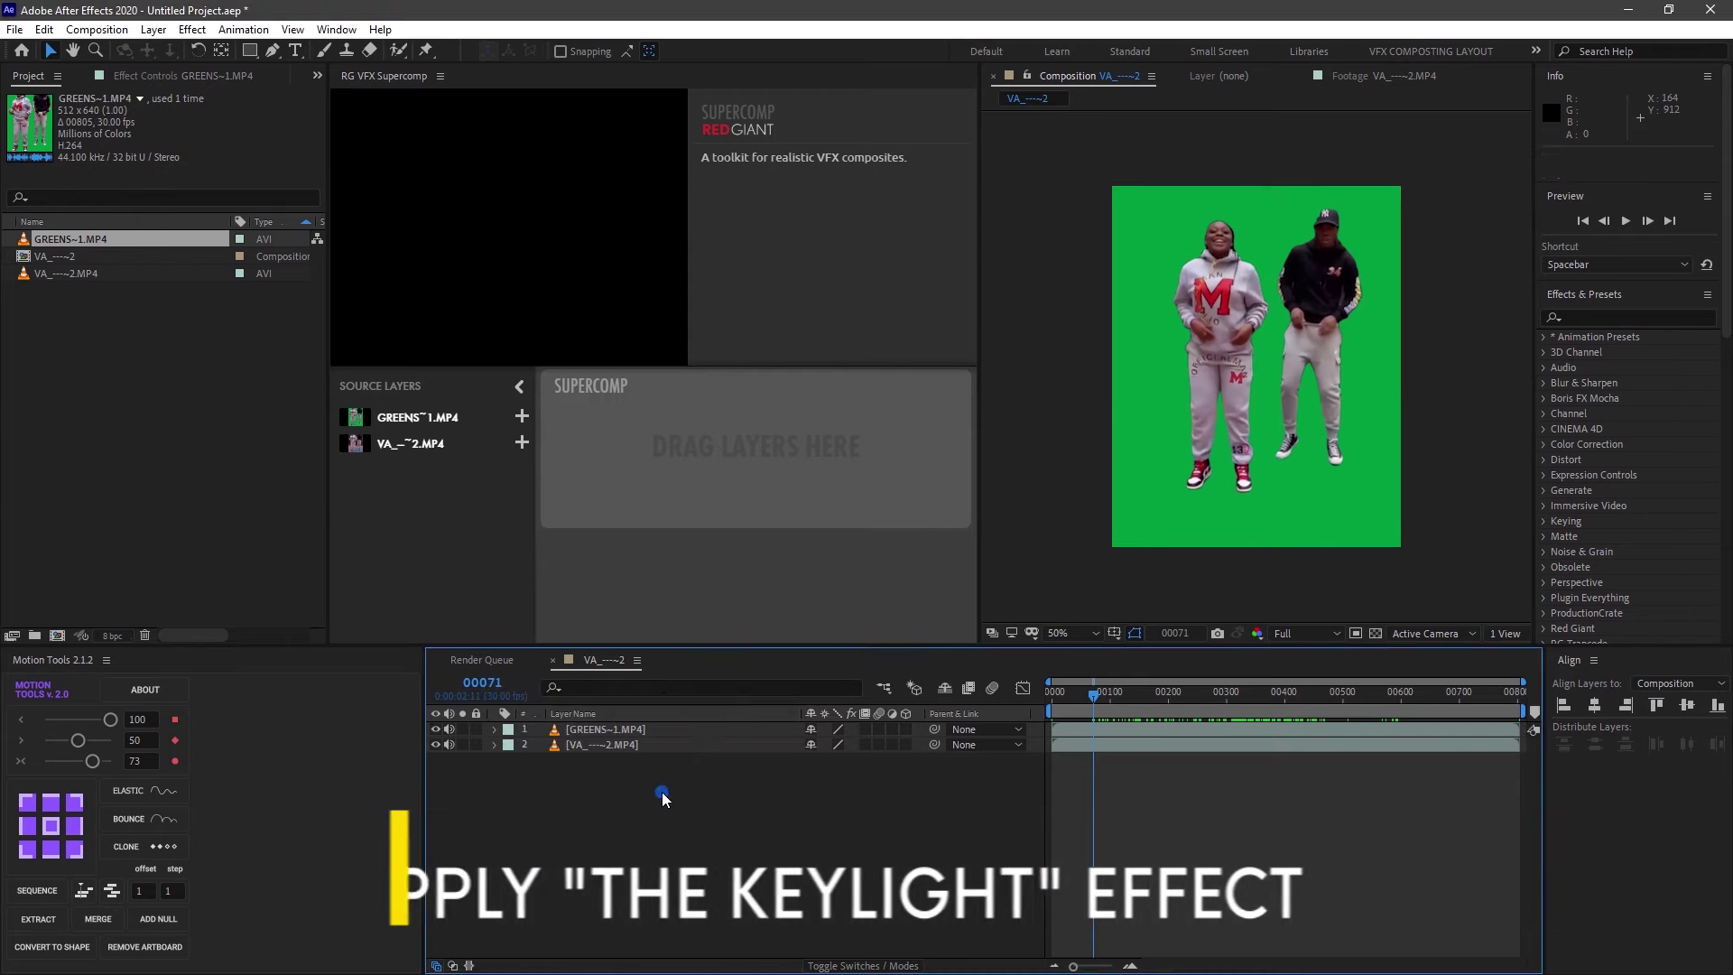
Step: Apply the Keylight (1.2) effect to the GREENS~1.MP4 layer
click(643, 729)
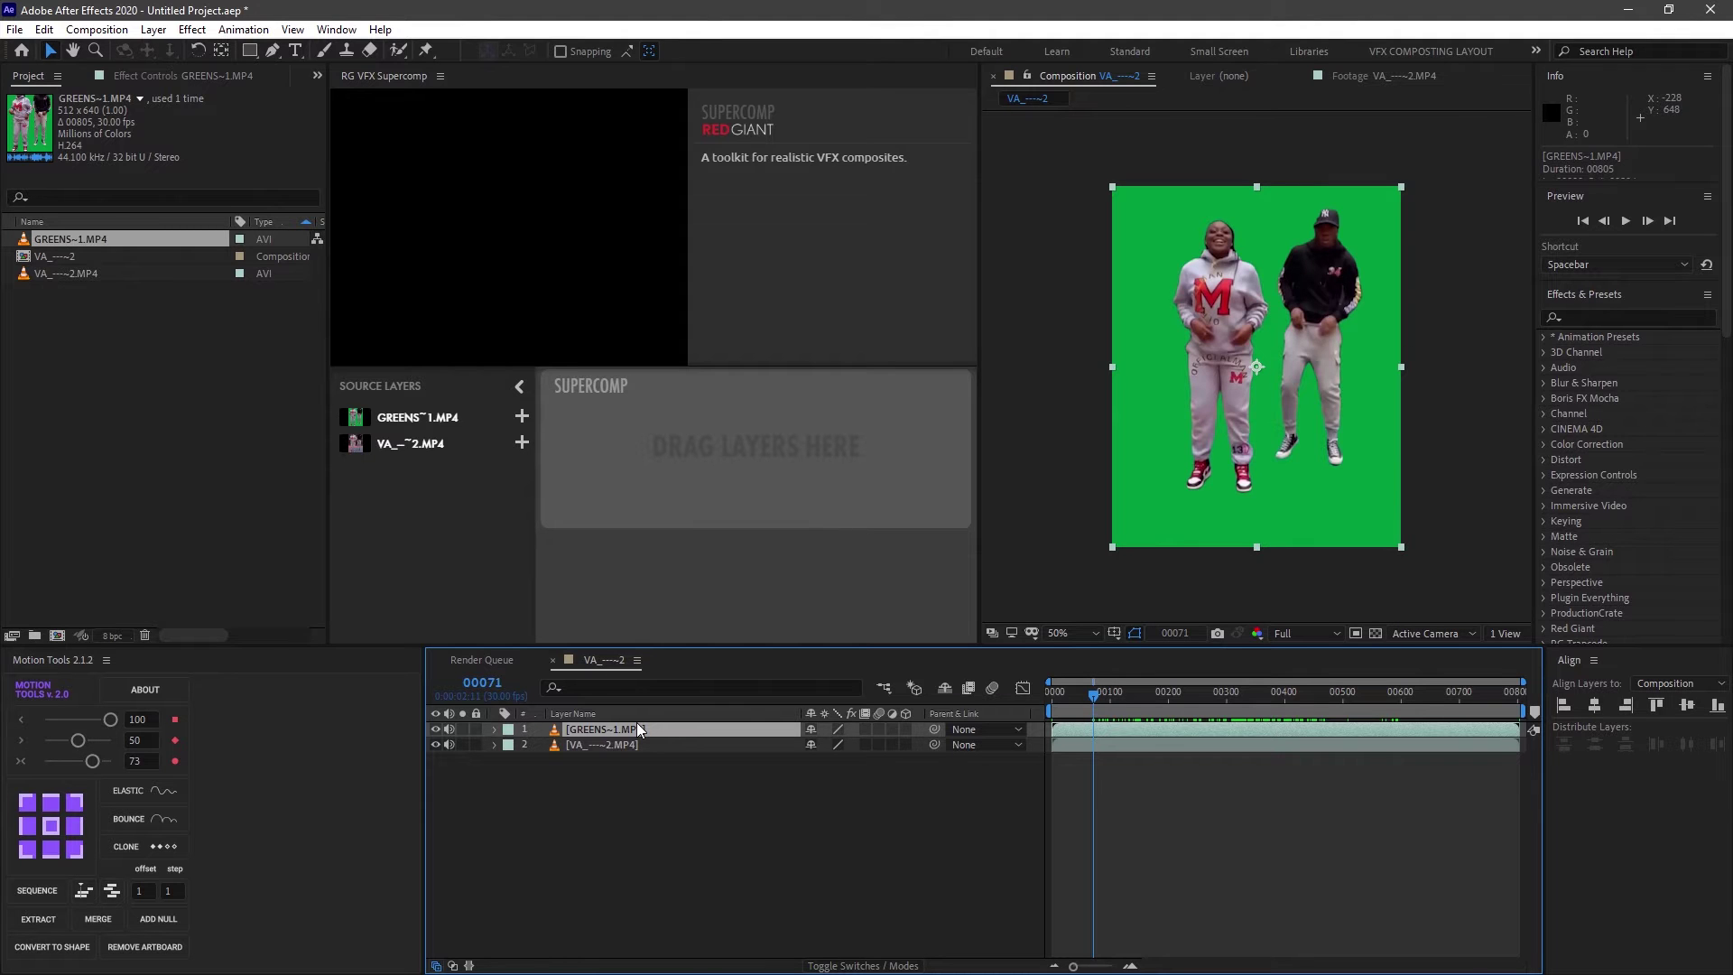
key(ctrl+space)
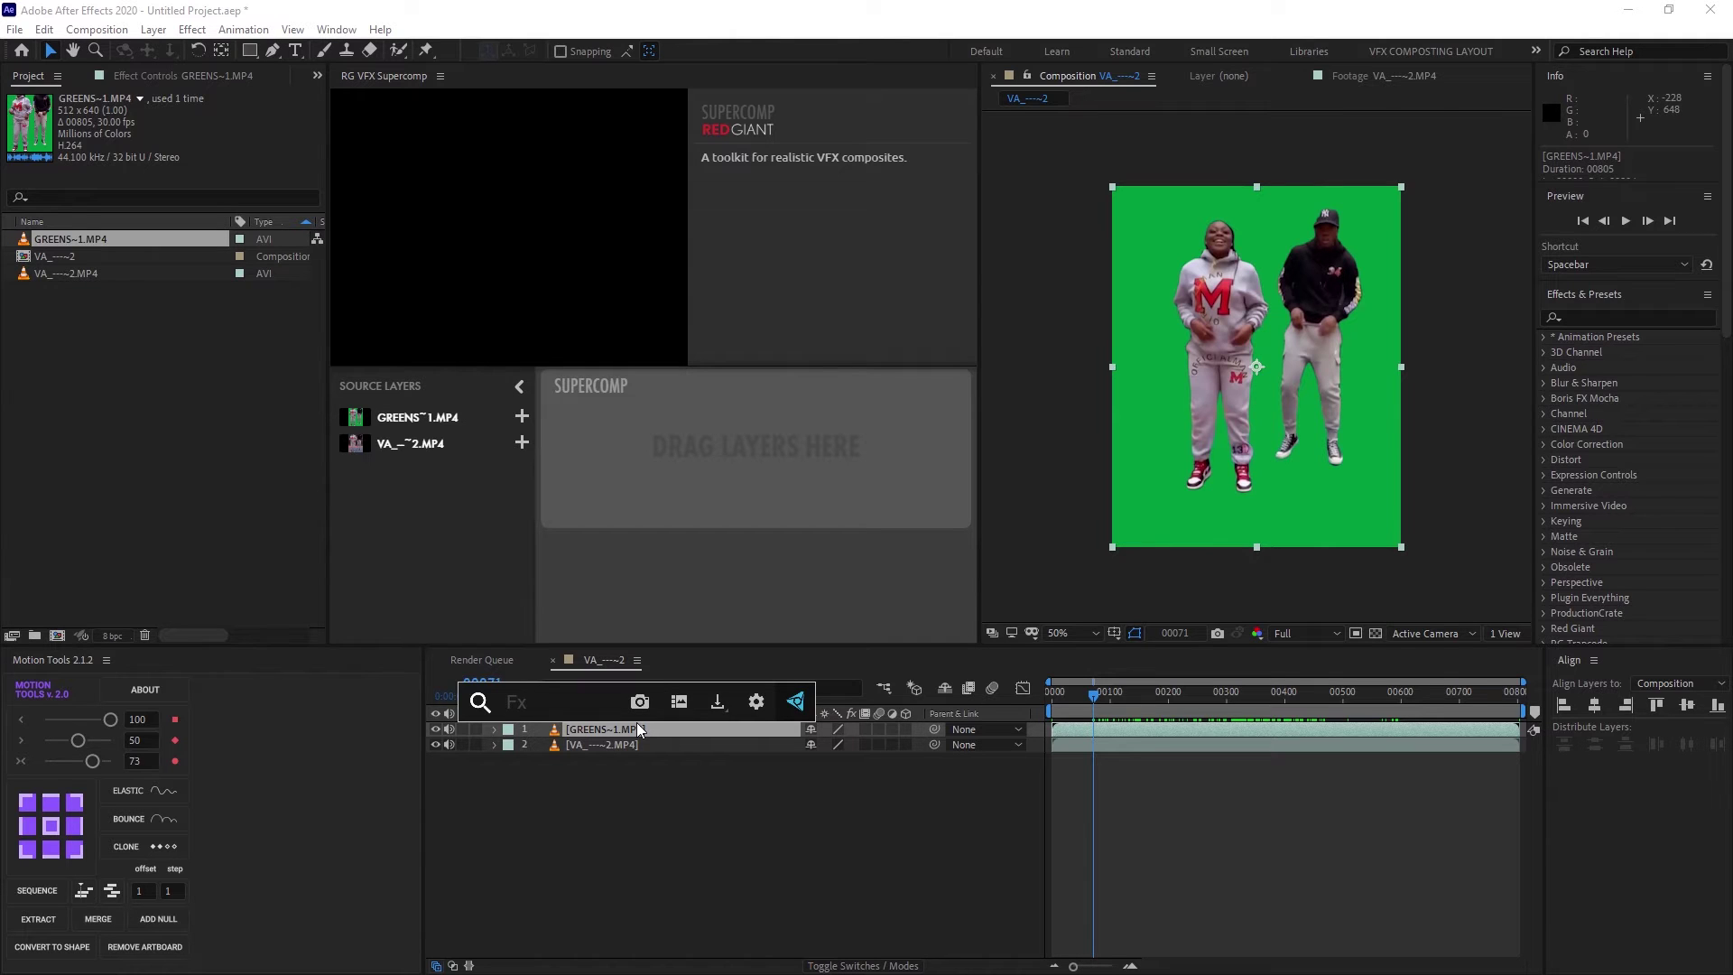
text(key)
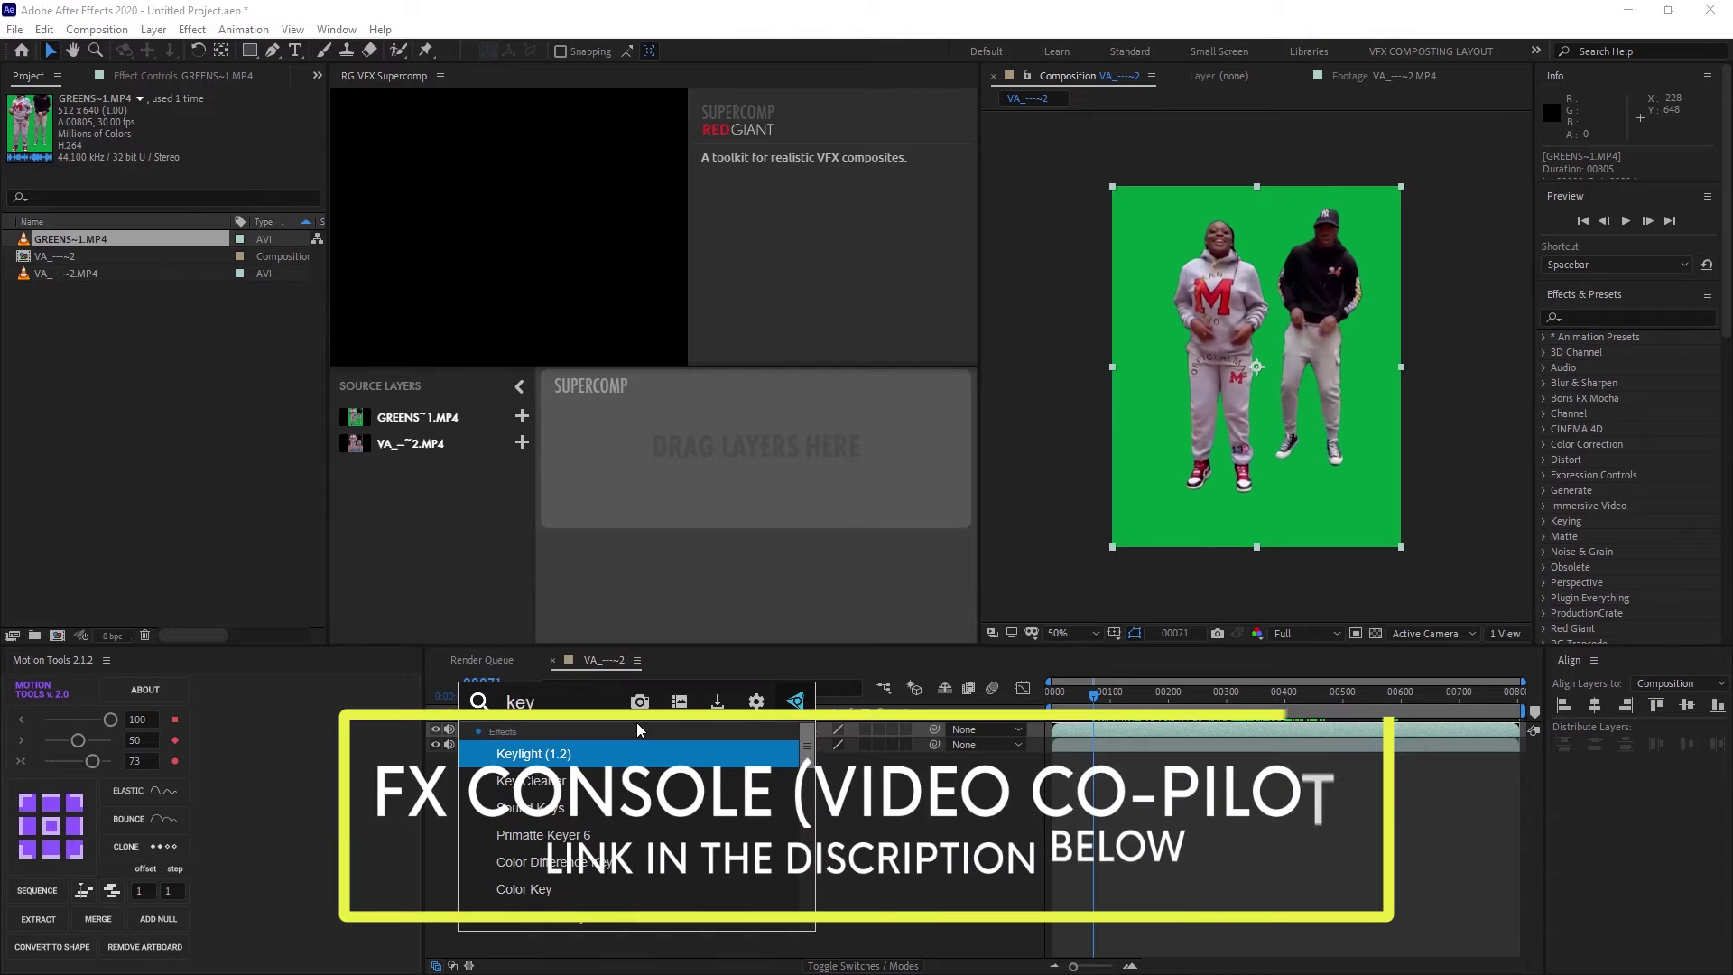
key(Return)
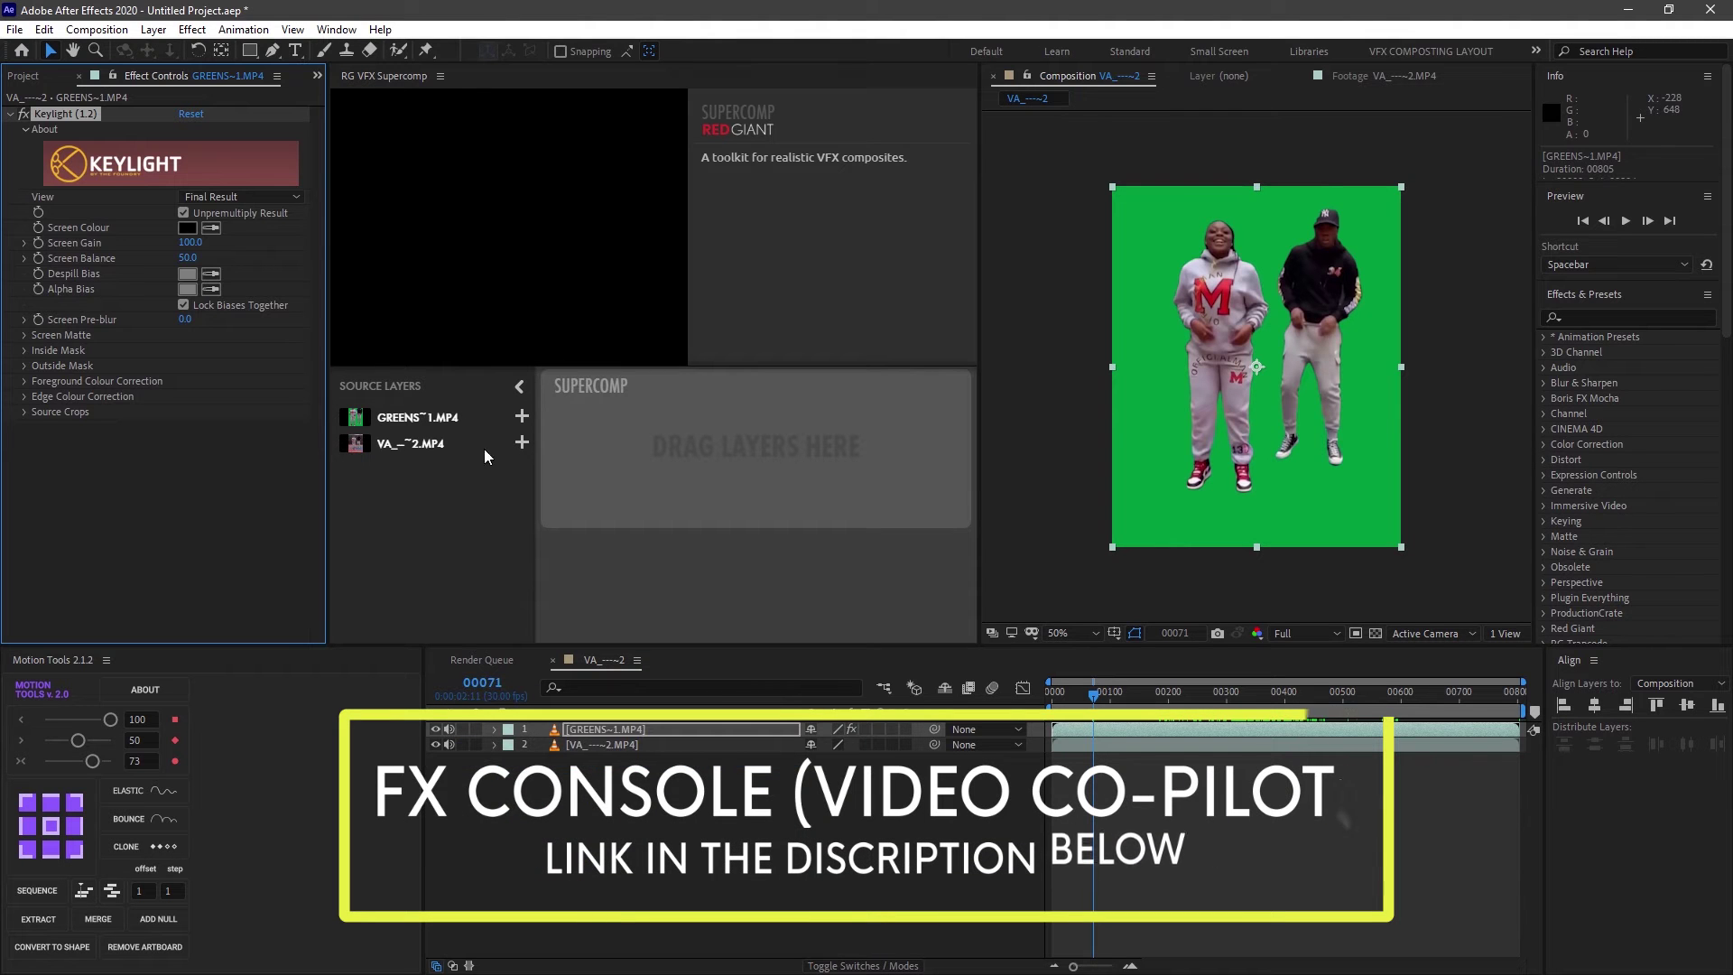
Step: Key out the green background by sampling its green as Keylight's Screen Colour, and check the key at other frames
click(209, 220)
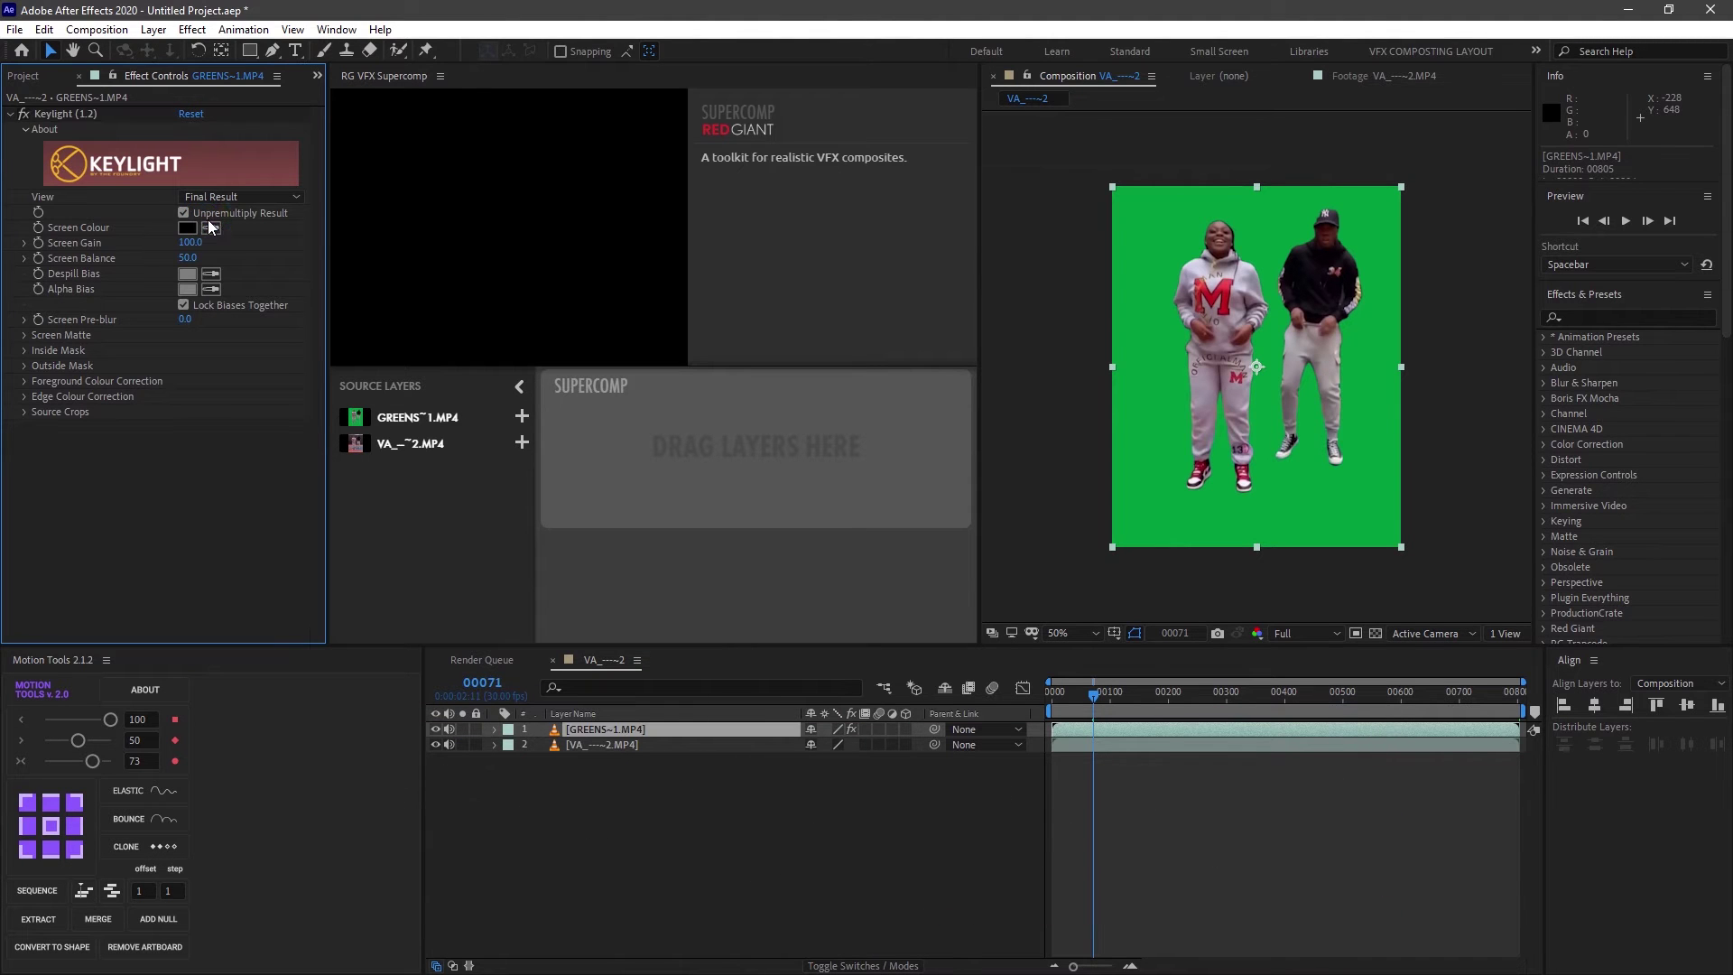
click(213, 226)
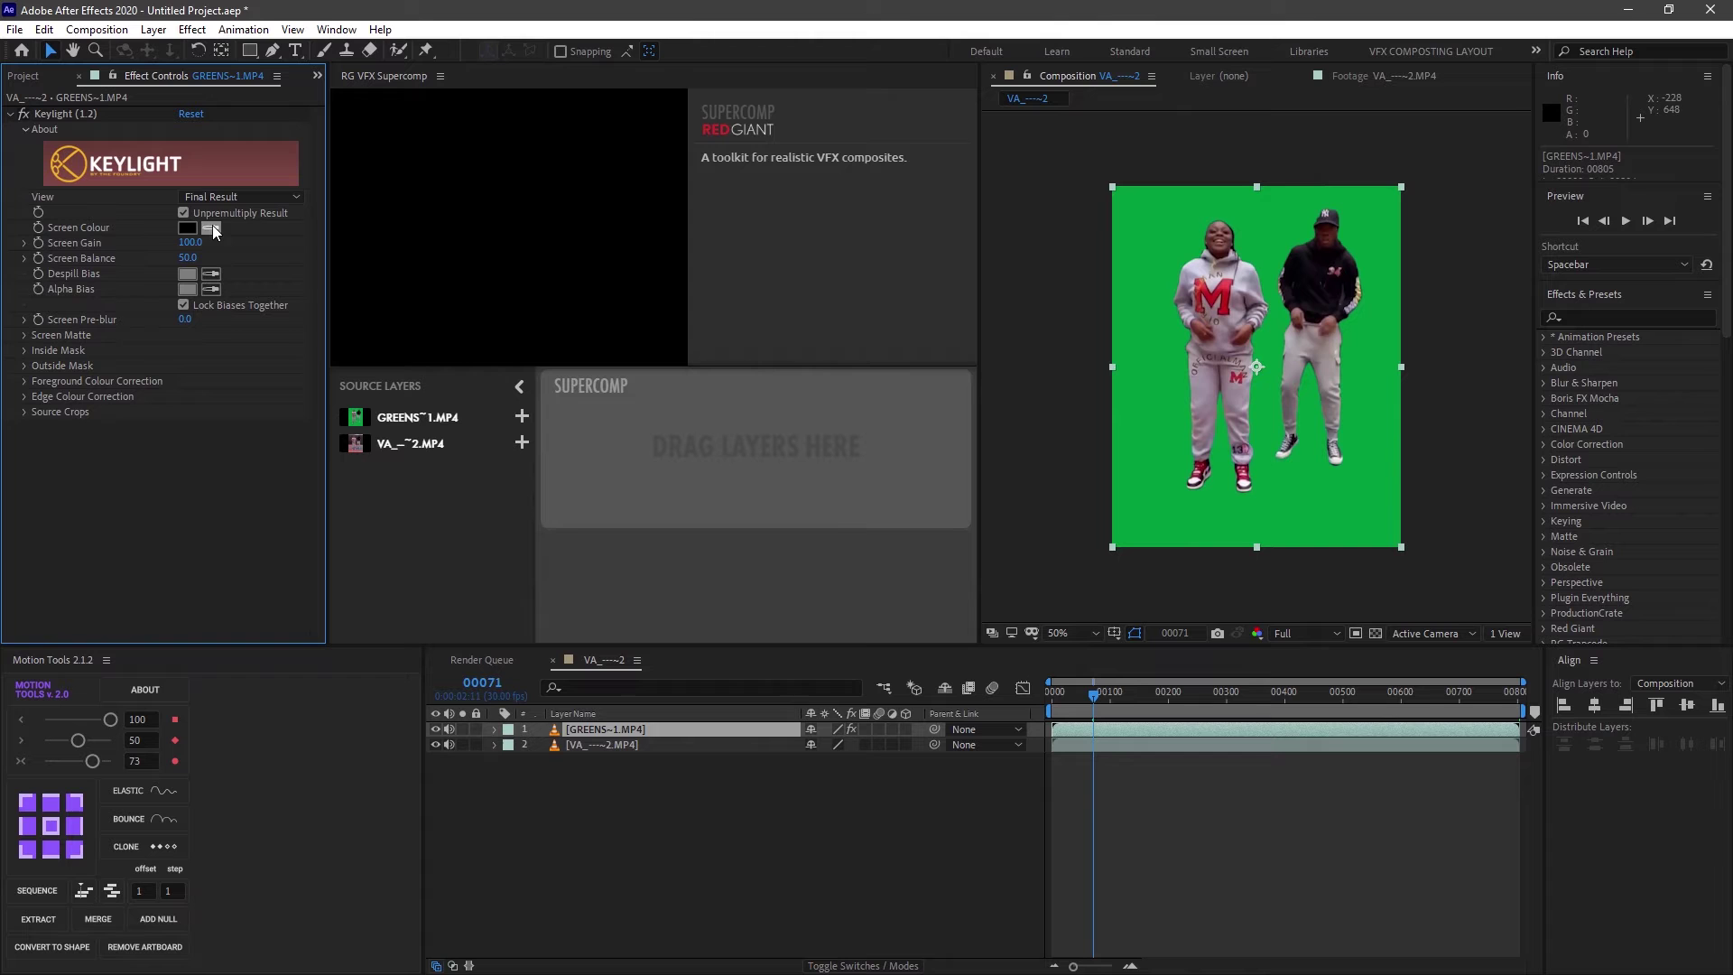
click(1145, 230)
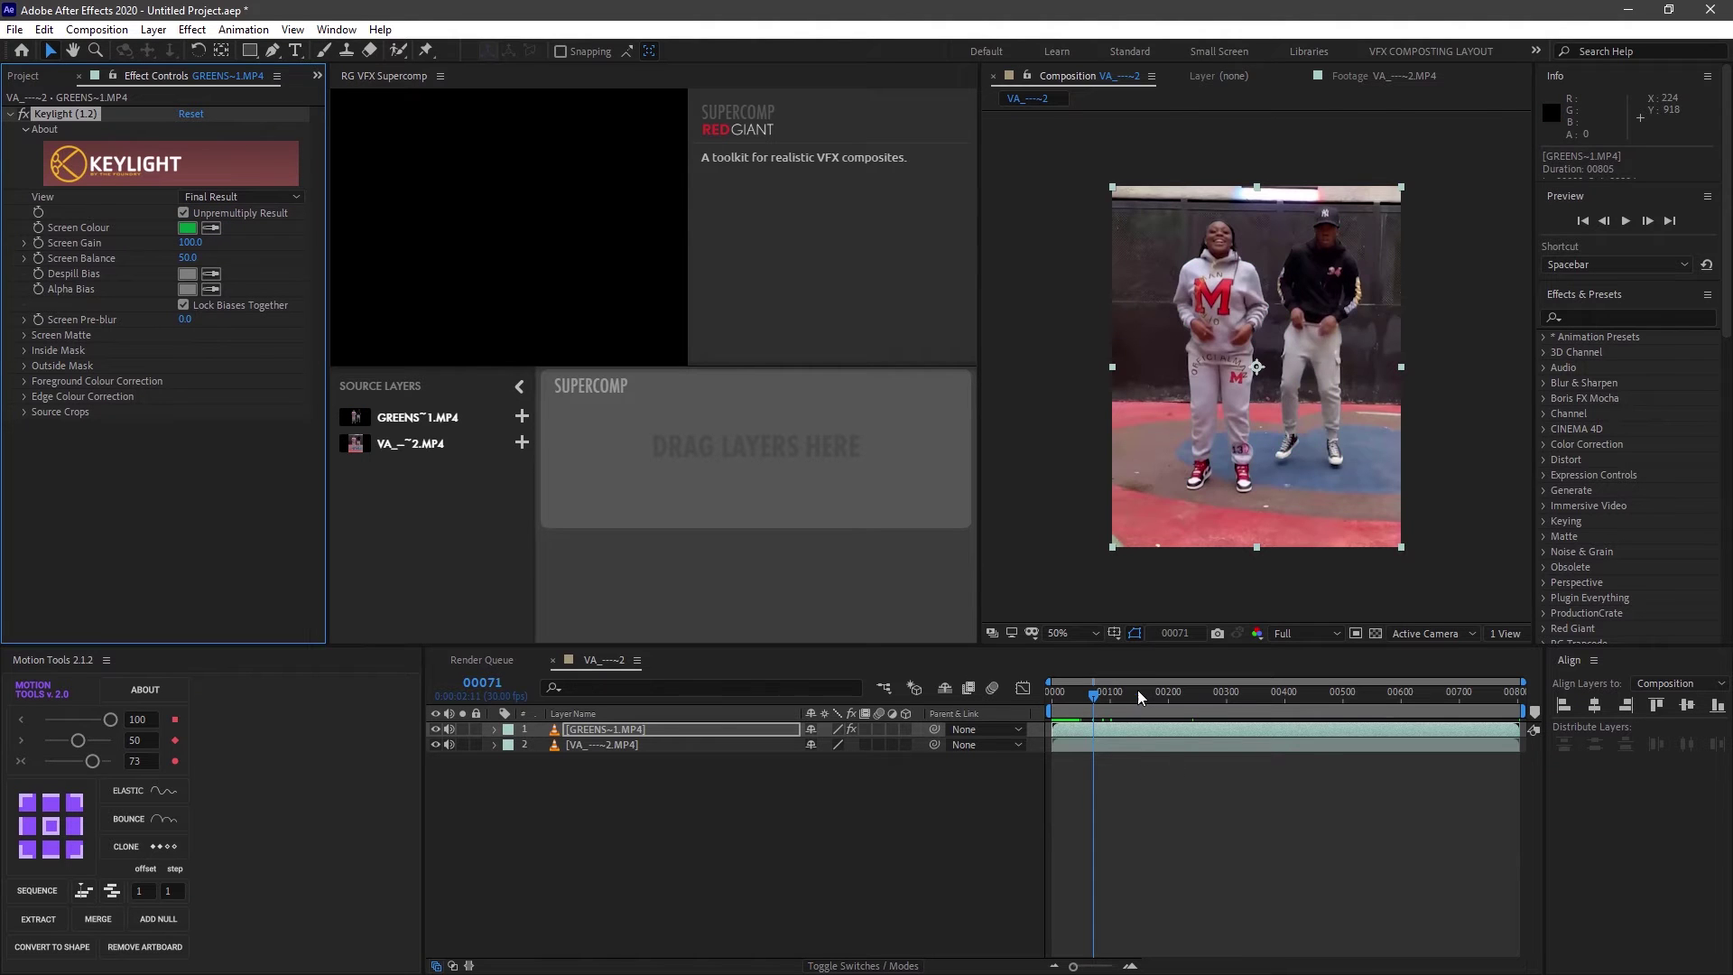
drag(1137, 689, 1230, 690)
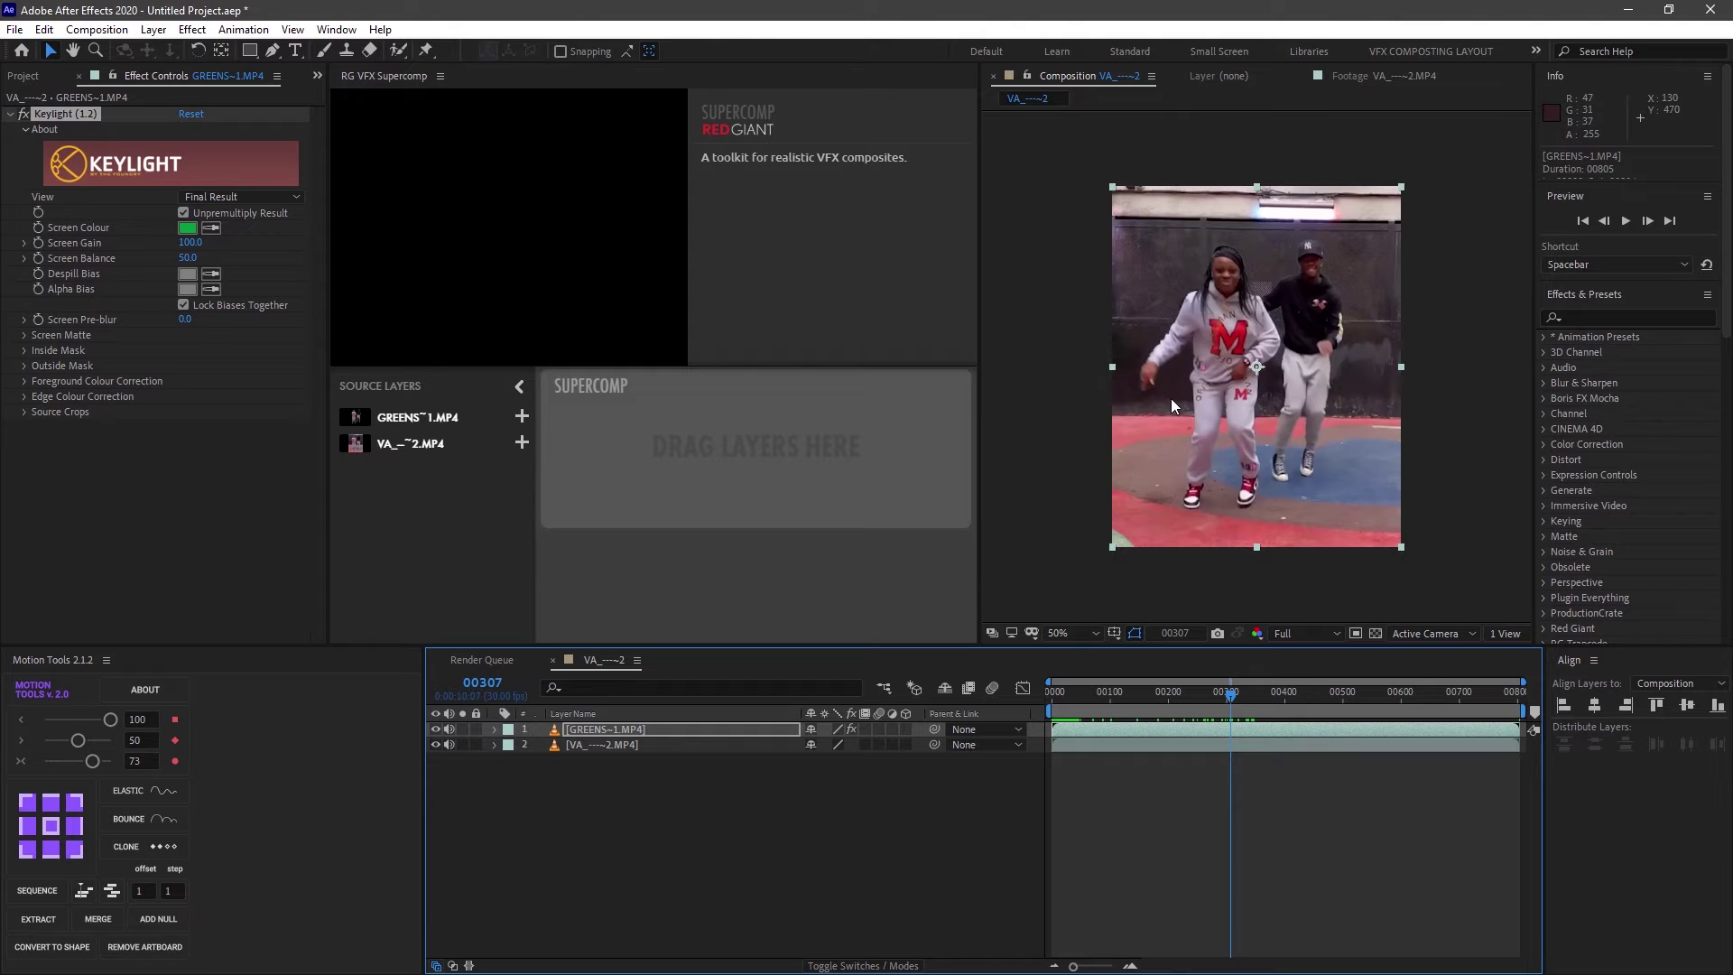
click(621, 734)
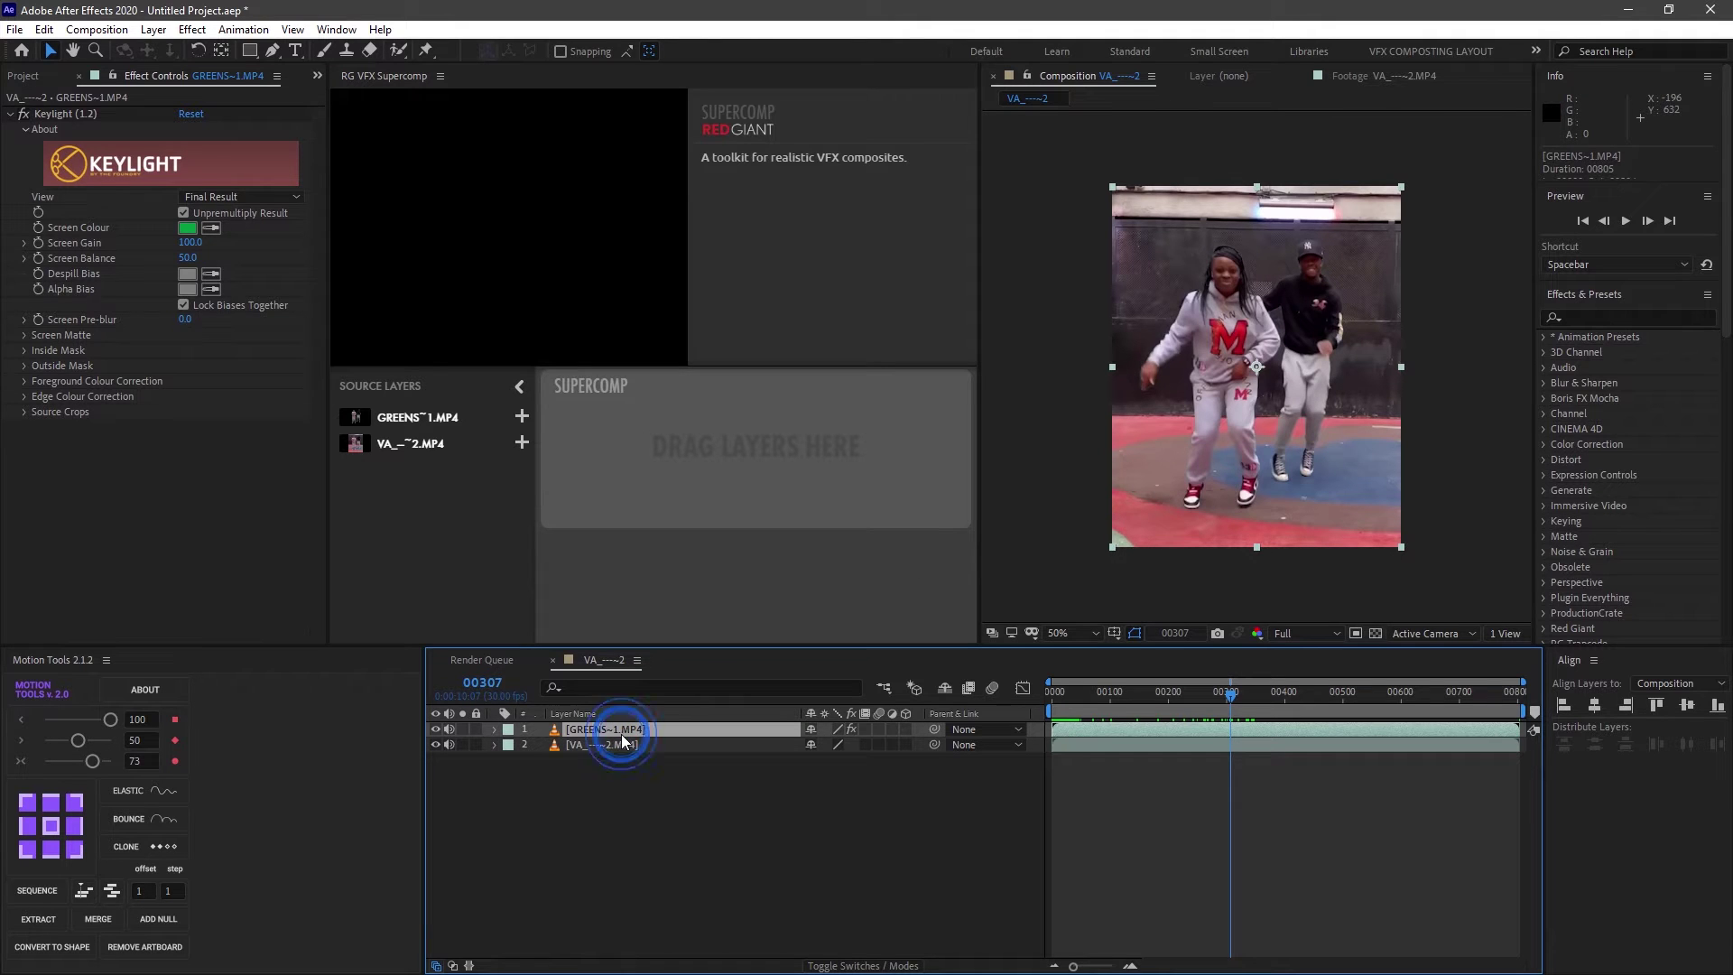
click(168, 34)
mouse_move(188, 32)
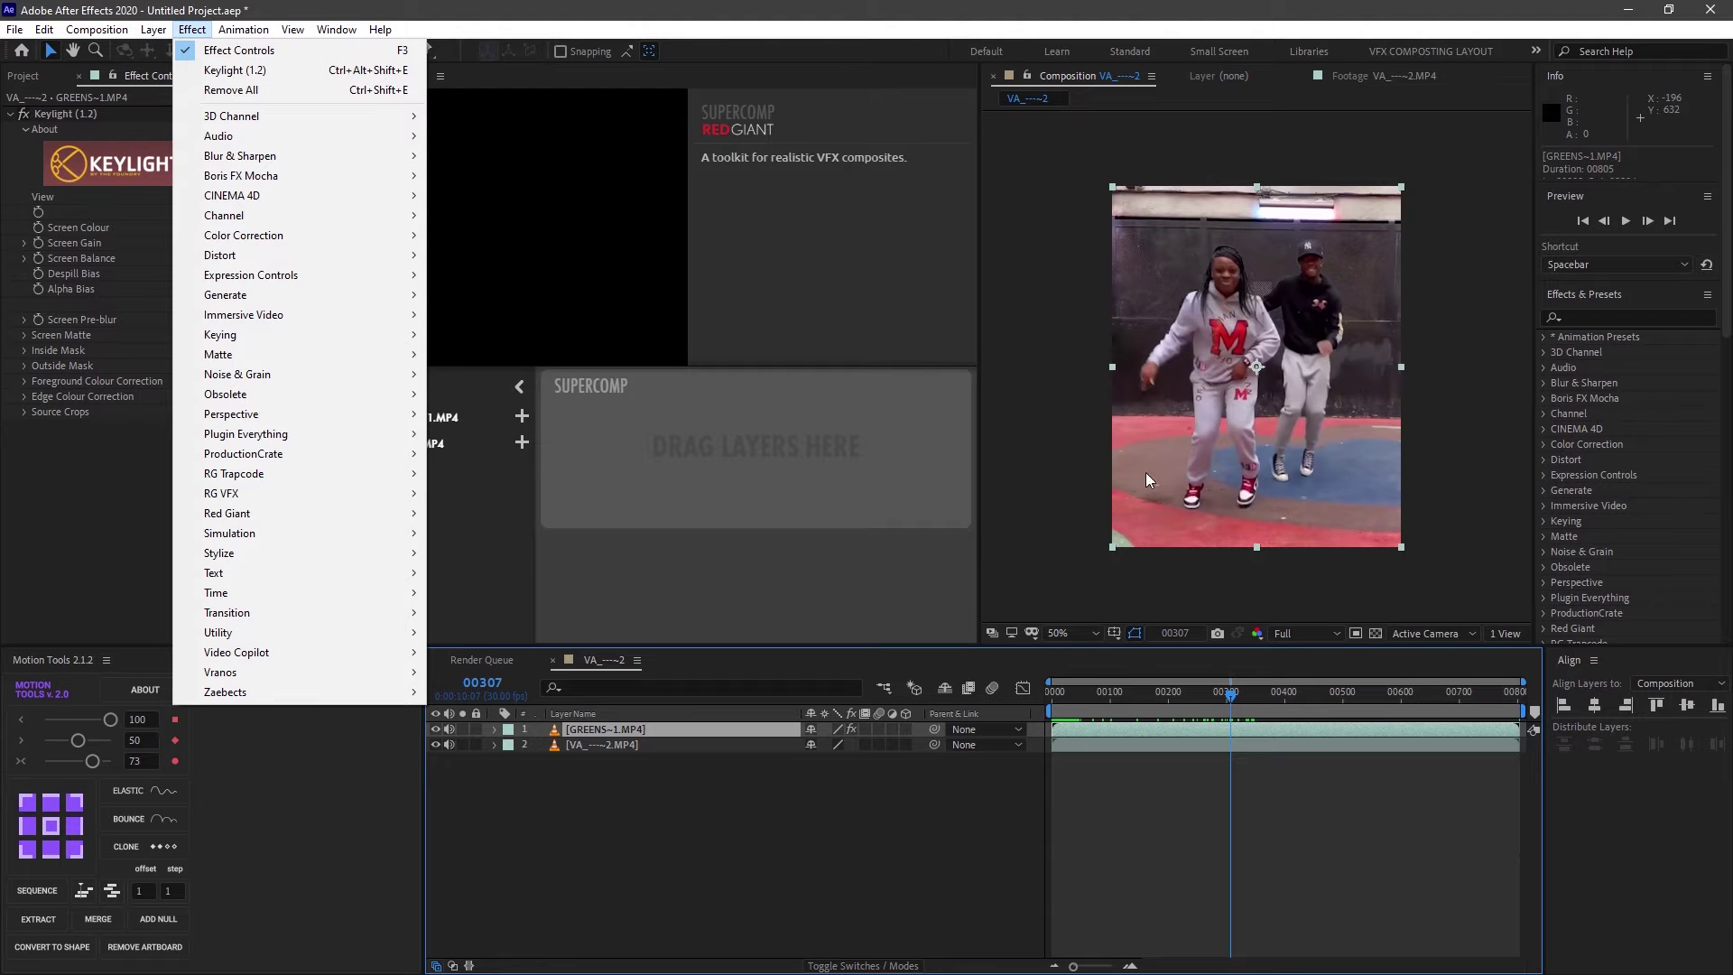
mouse_move(271, 634)
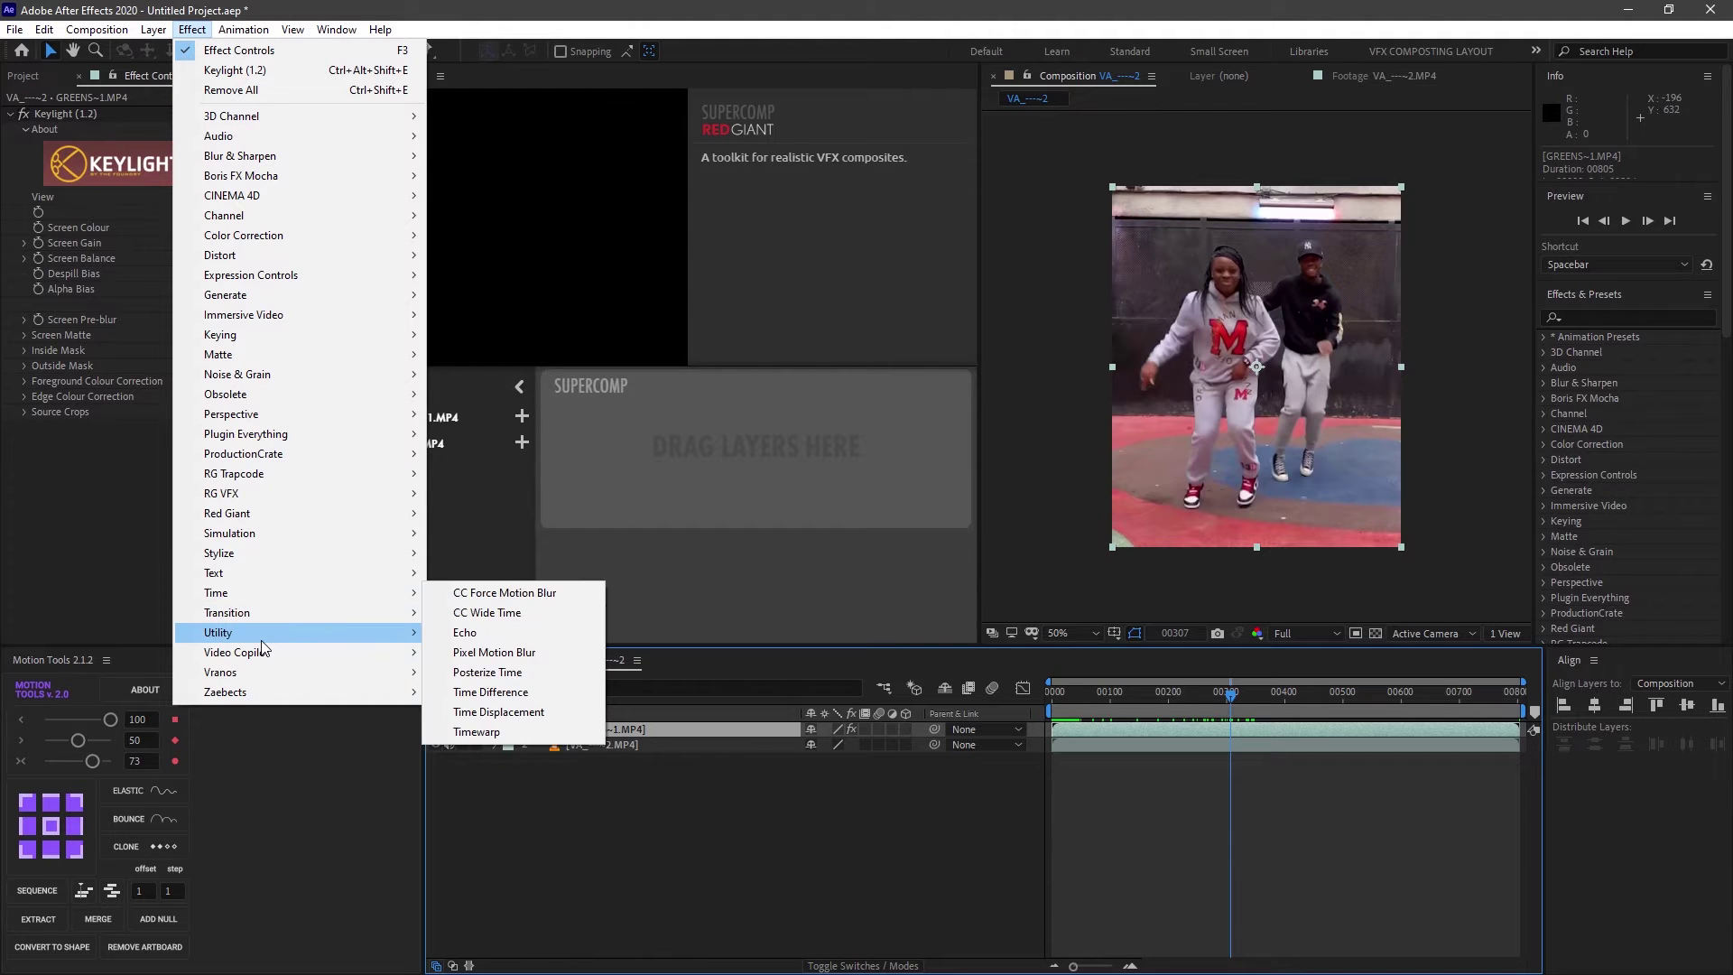
click(200, 34)
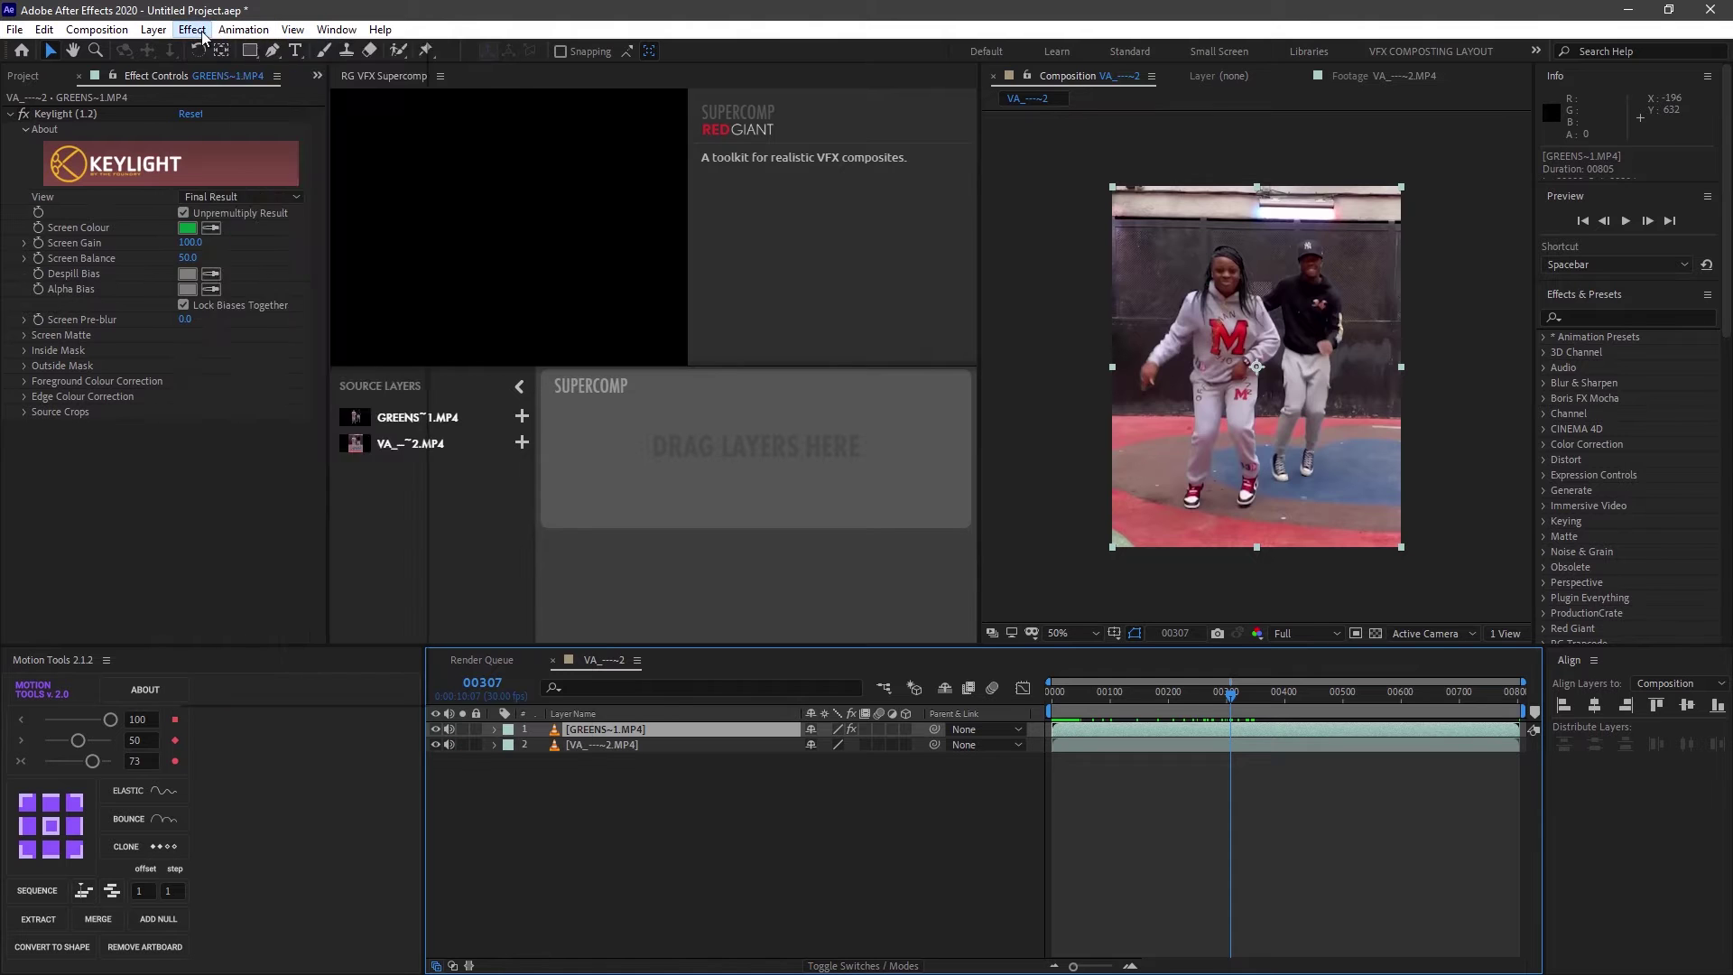
click(154, 29)
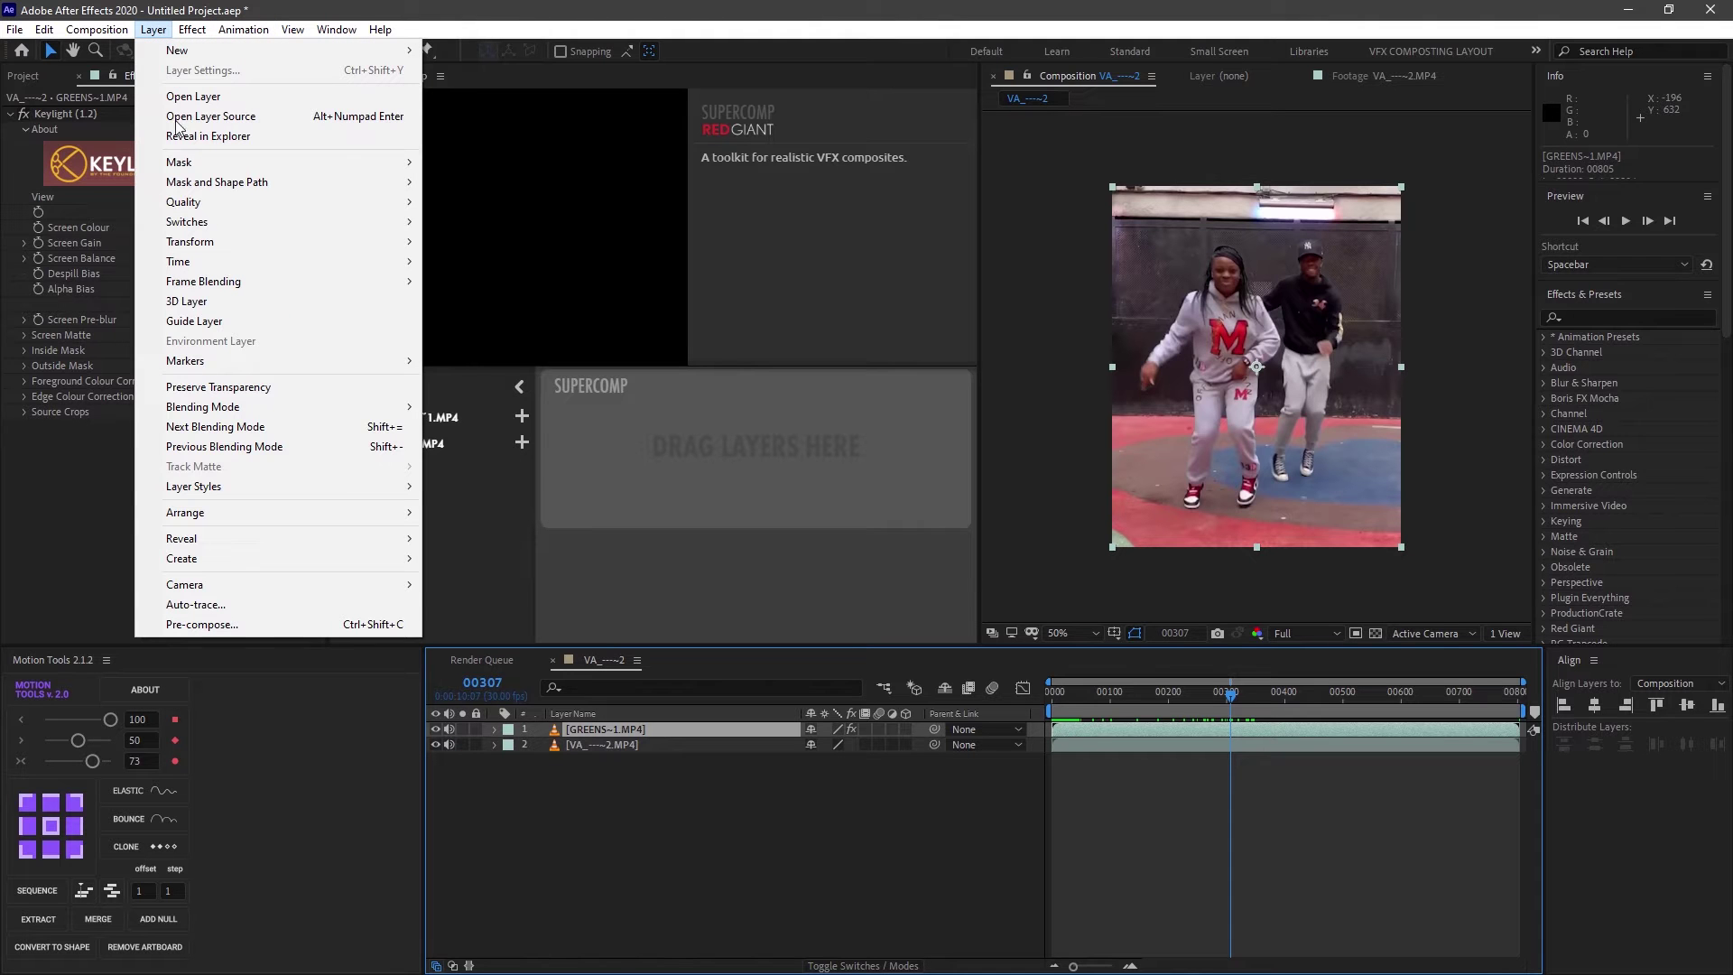
click(242, 604)
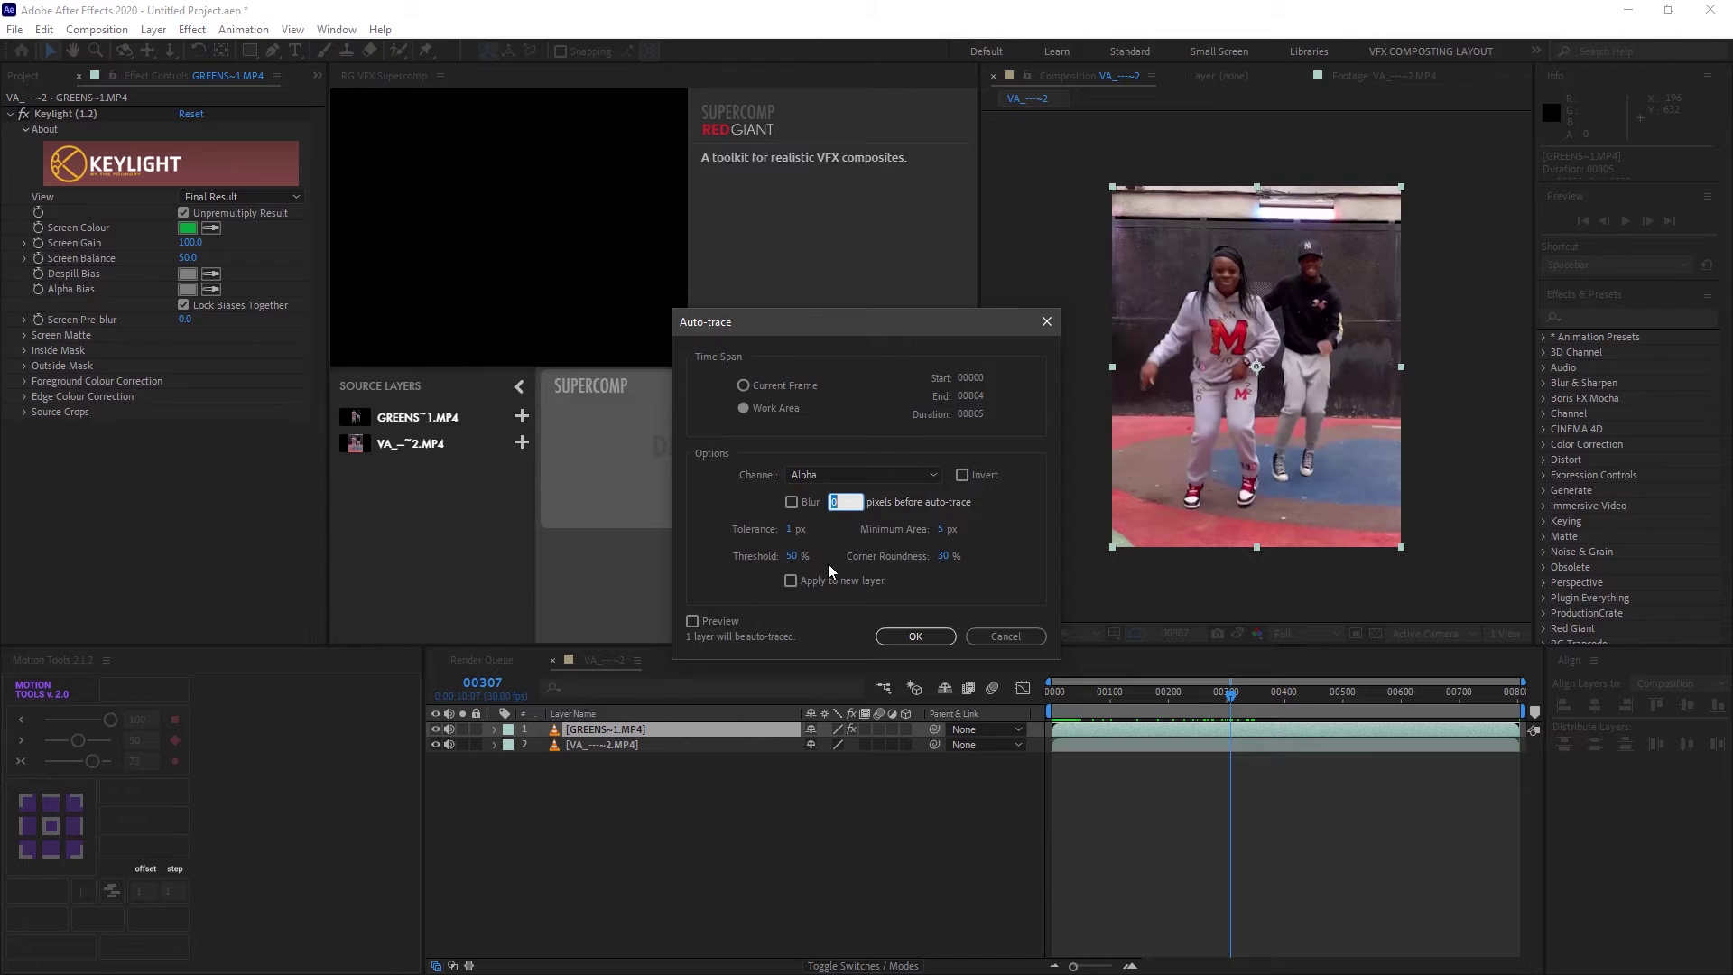
click(1016, 636)
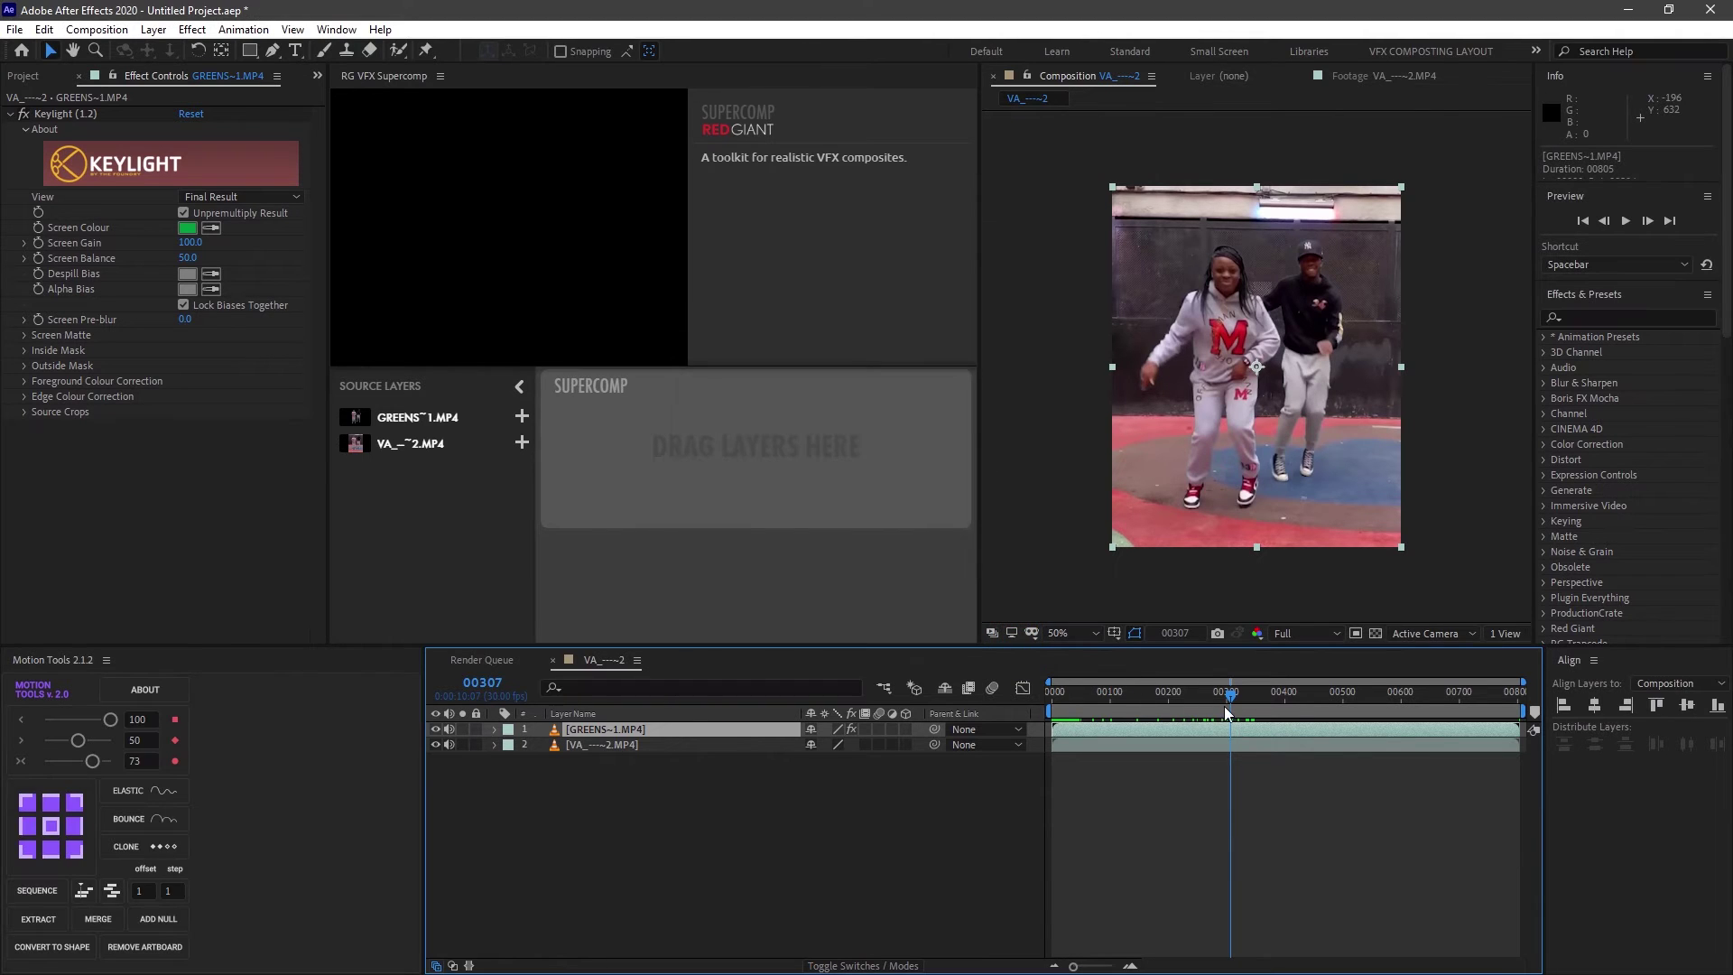
Step: End the work area at frame 360, trim the composition to it, and preview the shortened clip
drag(1246, 696, 1264, 695)
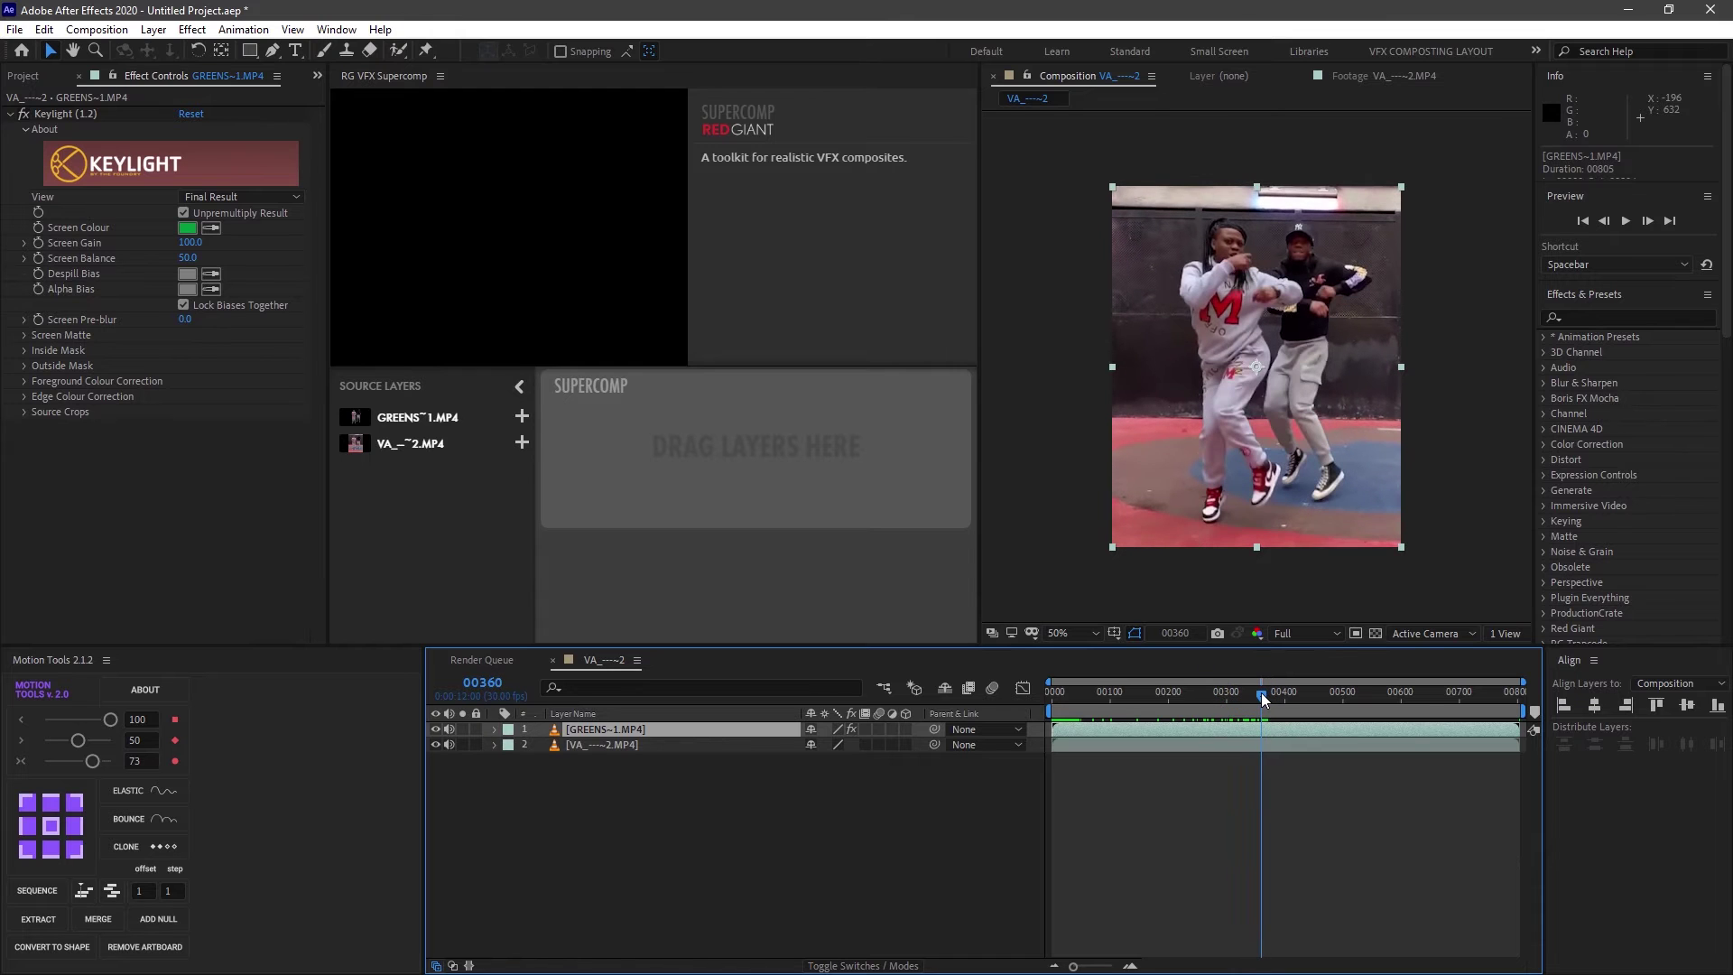
key(n)
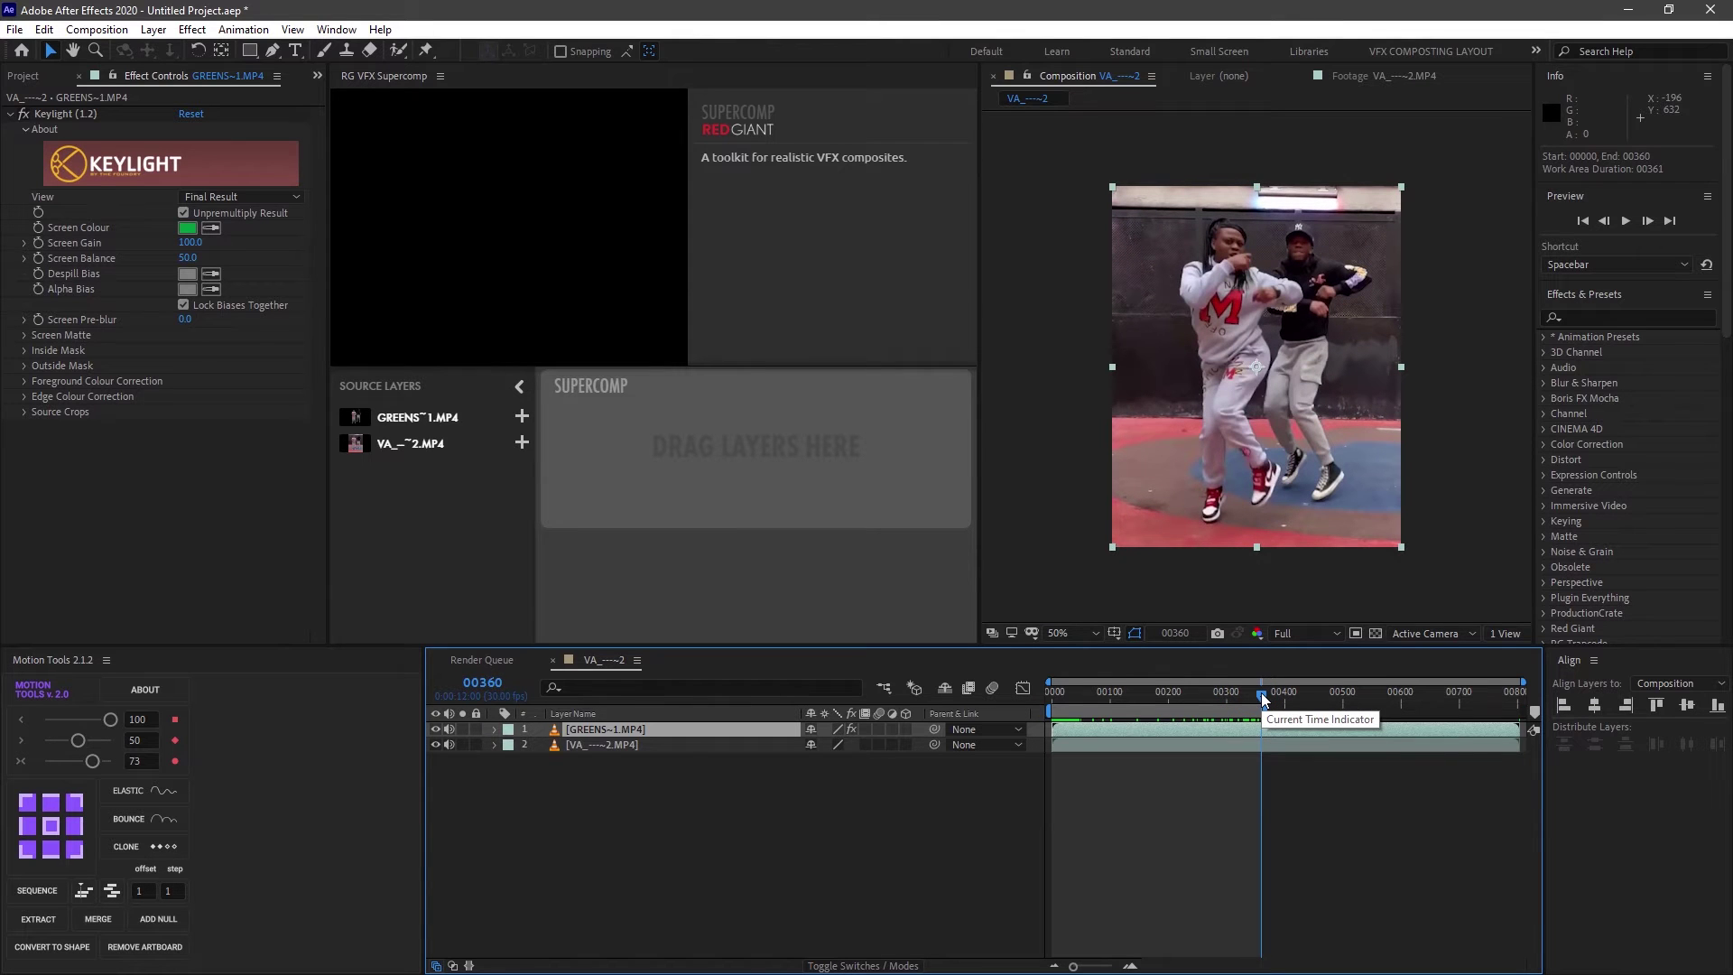
key(ctrl+shift+x)
key(space)
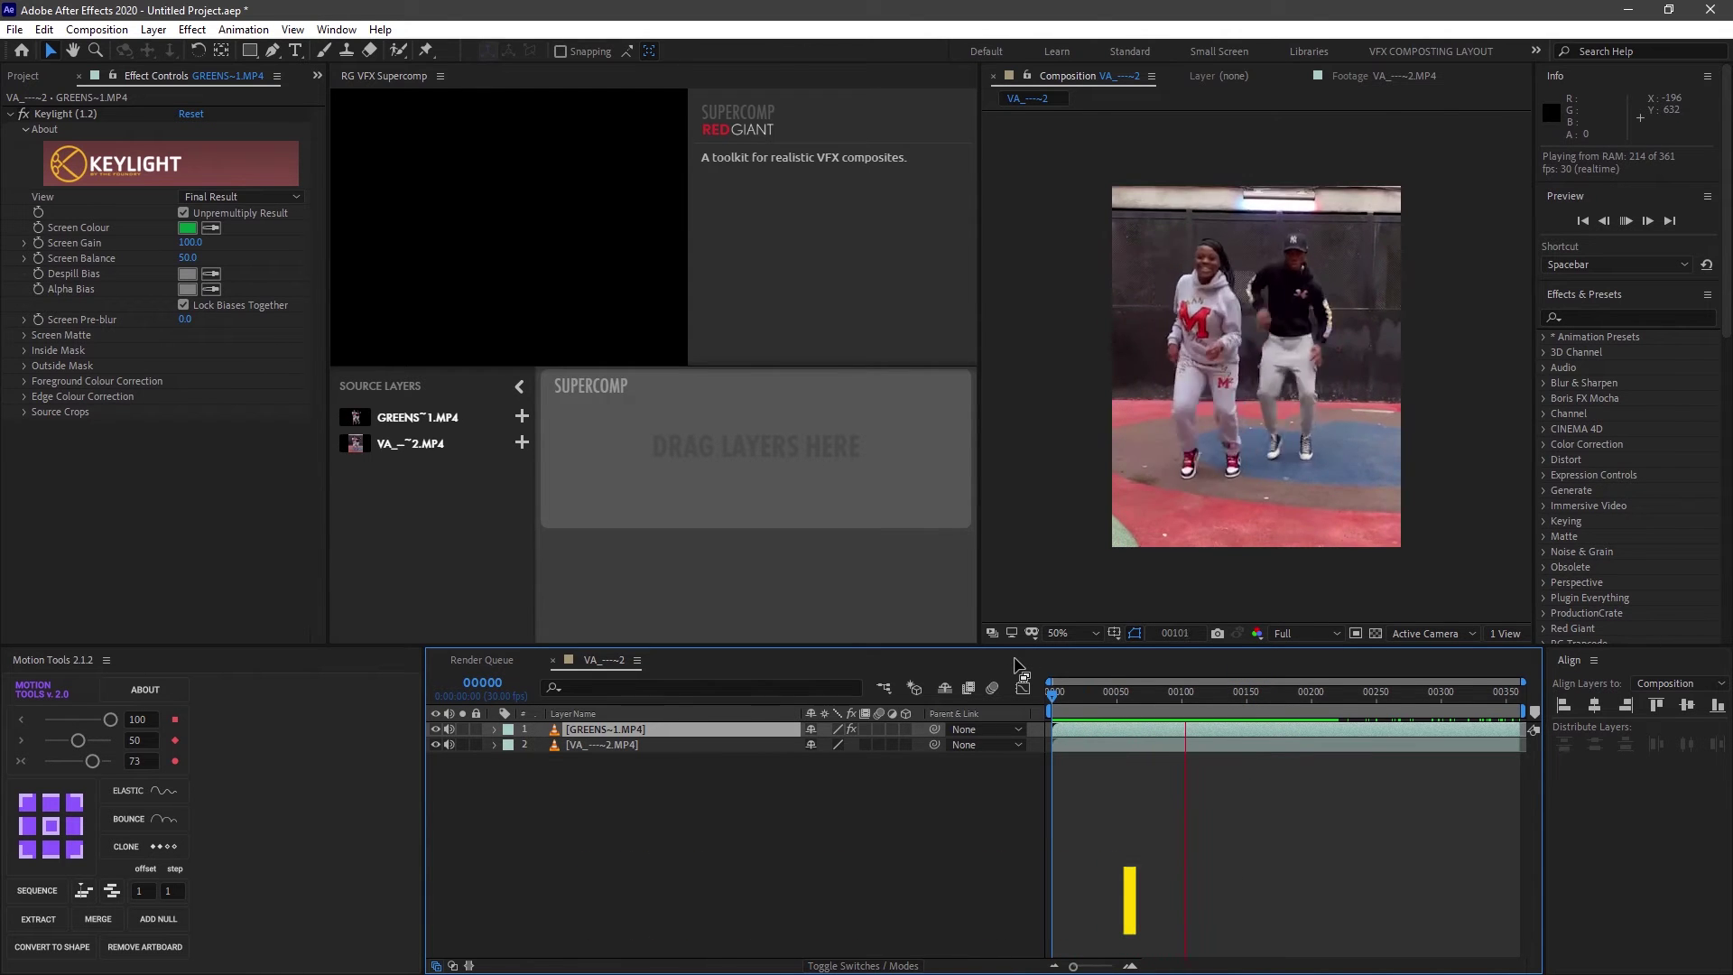
key(space)
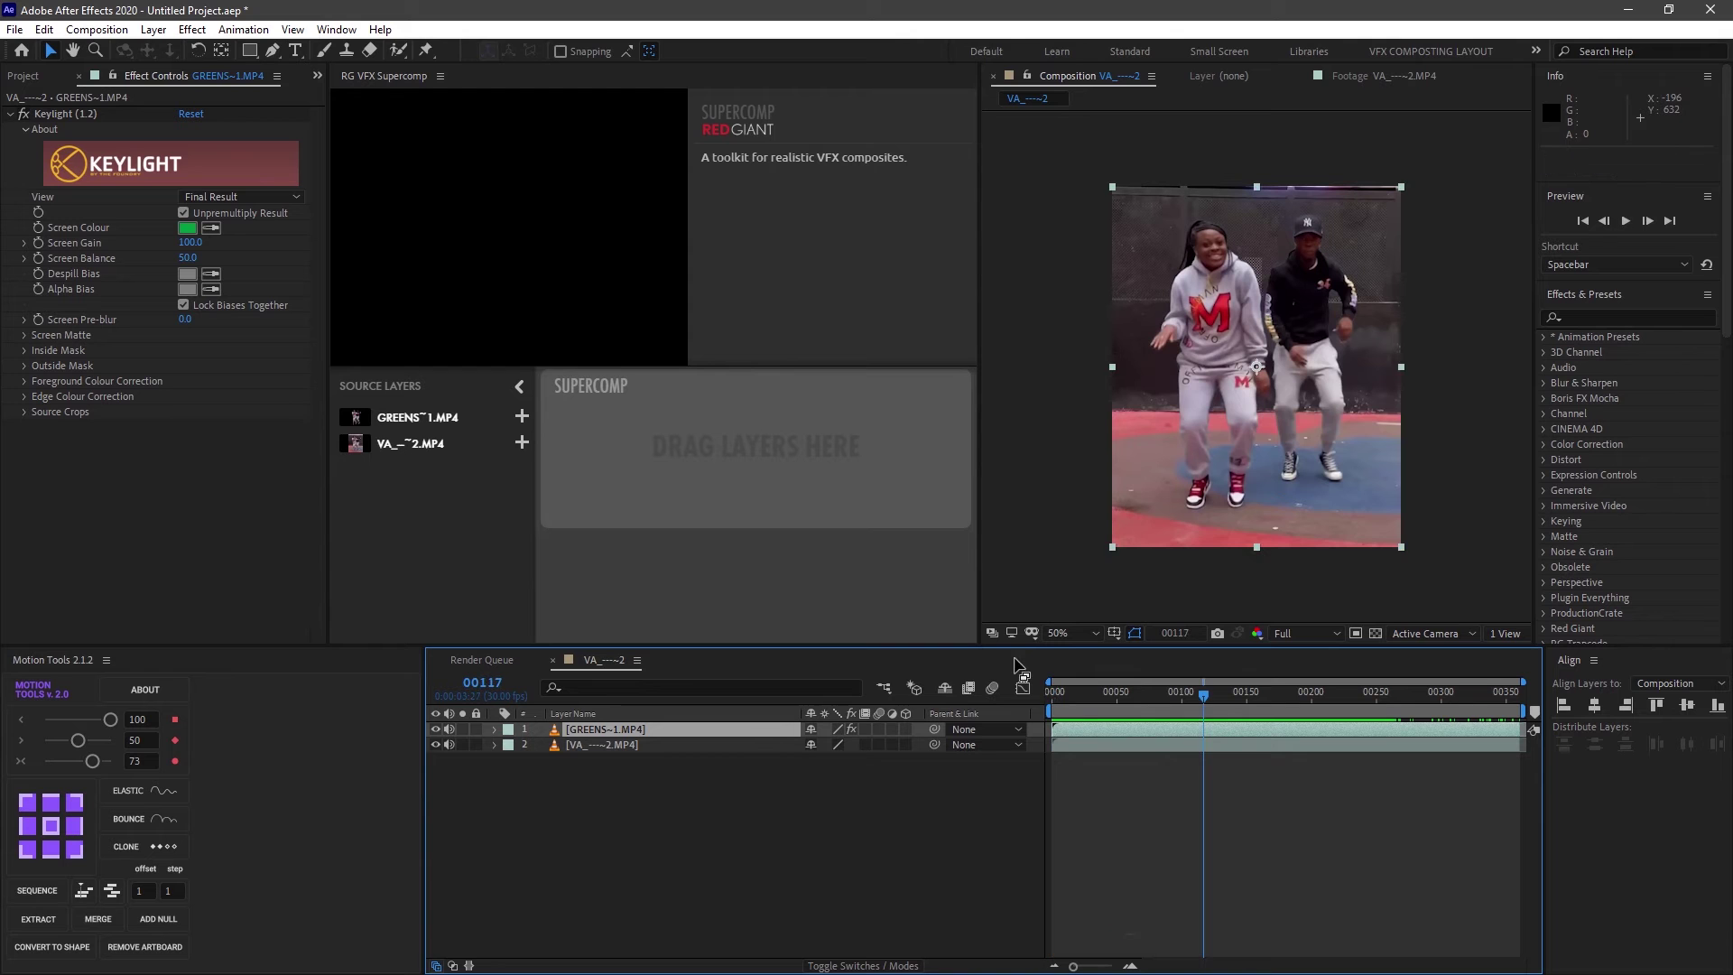
Step: Auto-trace the alpha channel of the GREENS~1.MP4 layer across the work area and check the masks at frame 187
click(145, 29)
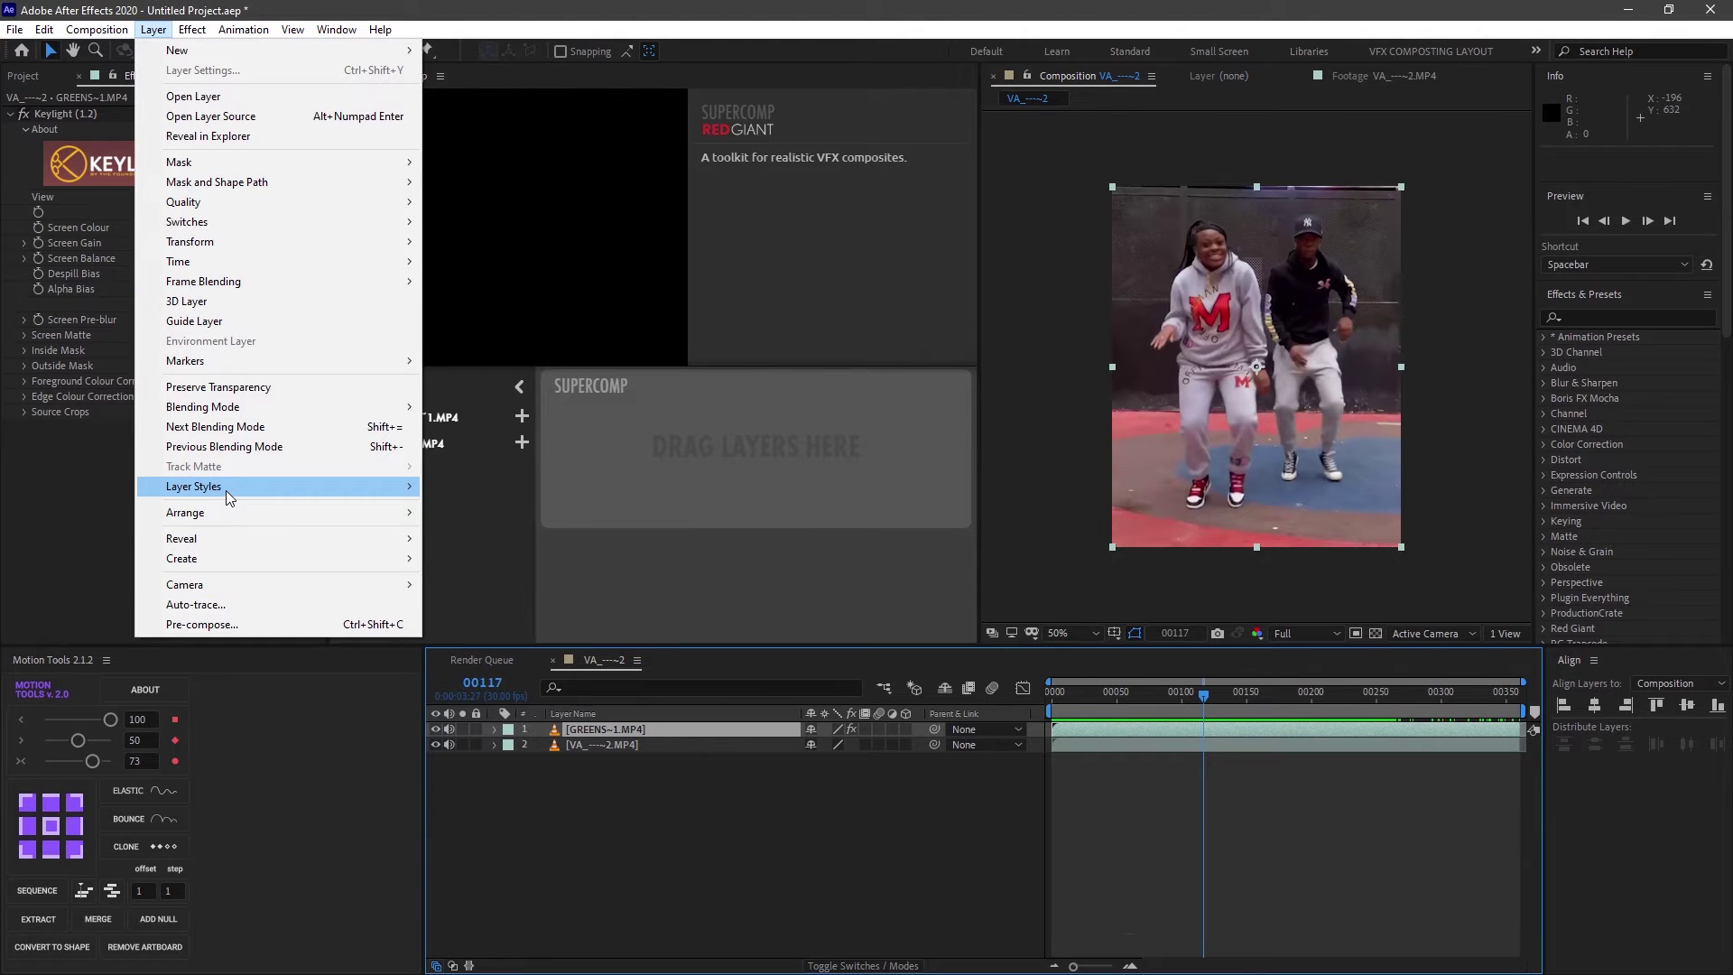
click(219, 601)
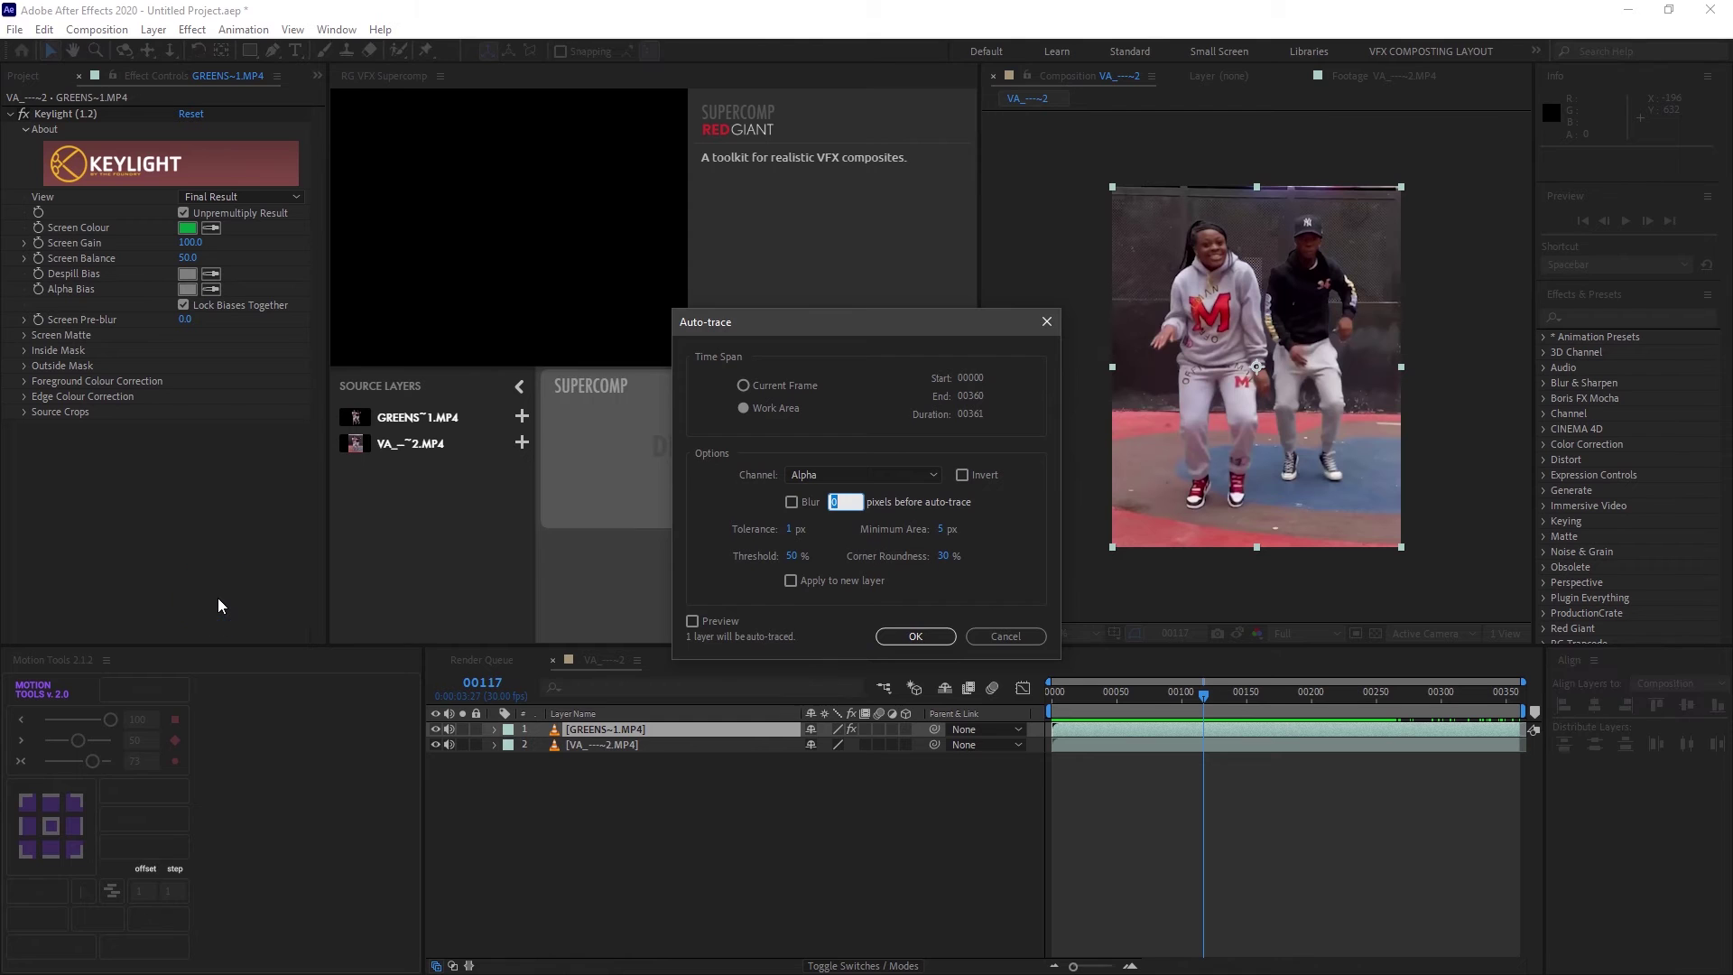
key(Return)
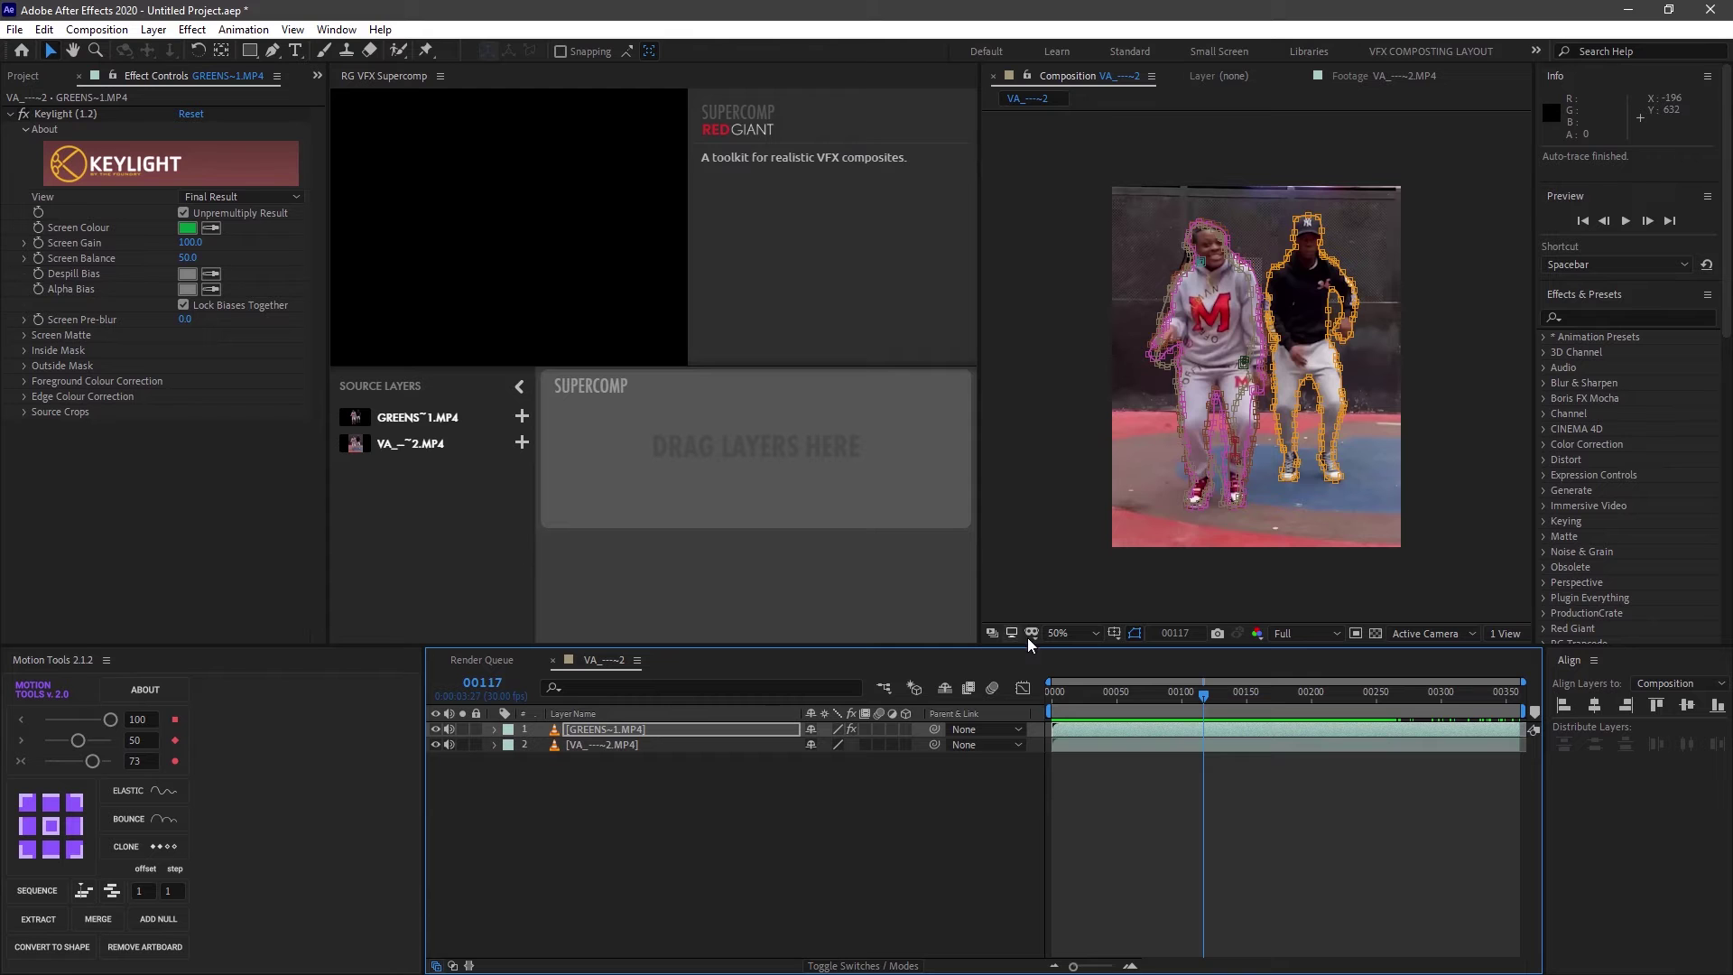
drag(1170, 691, 1298, 677)
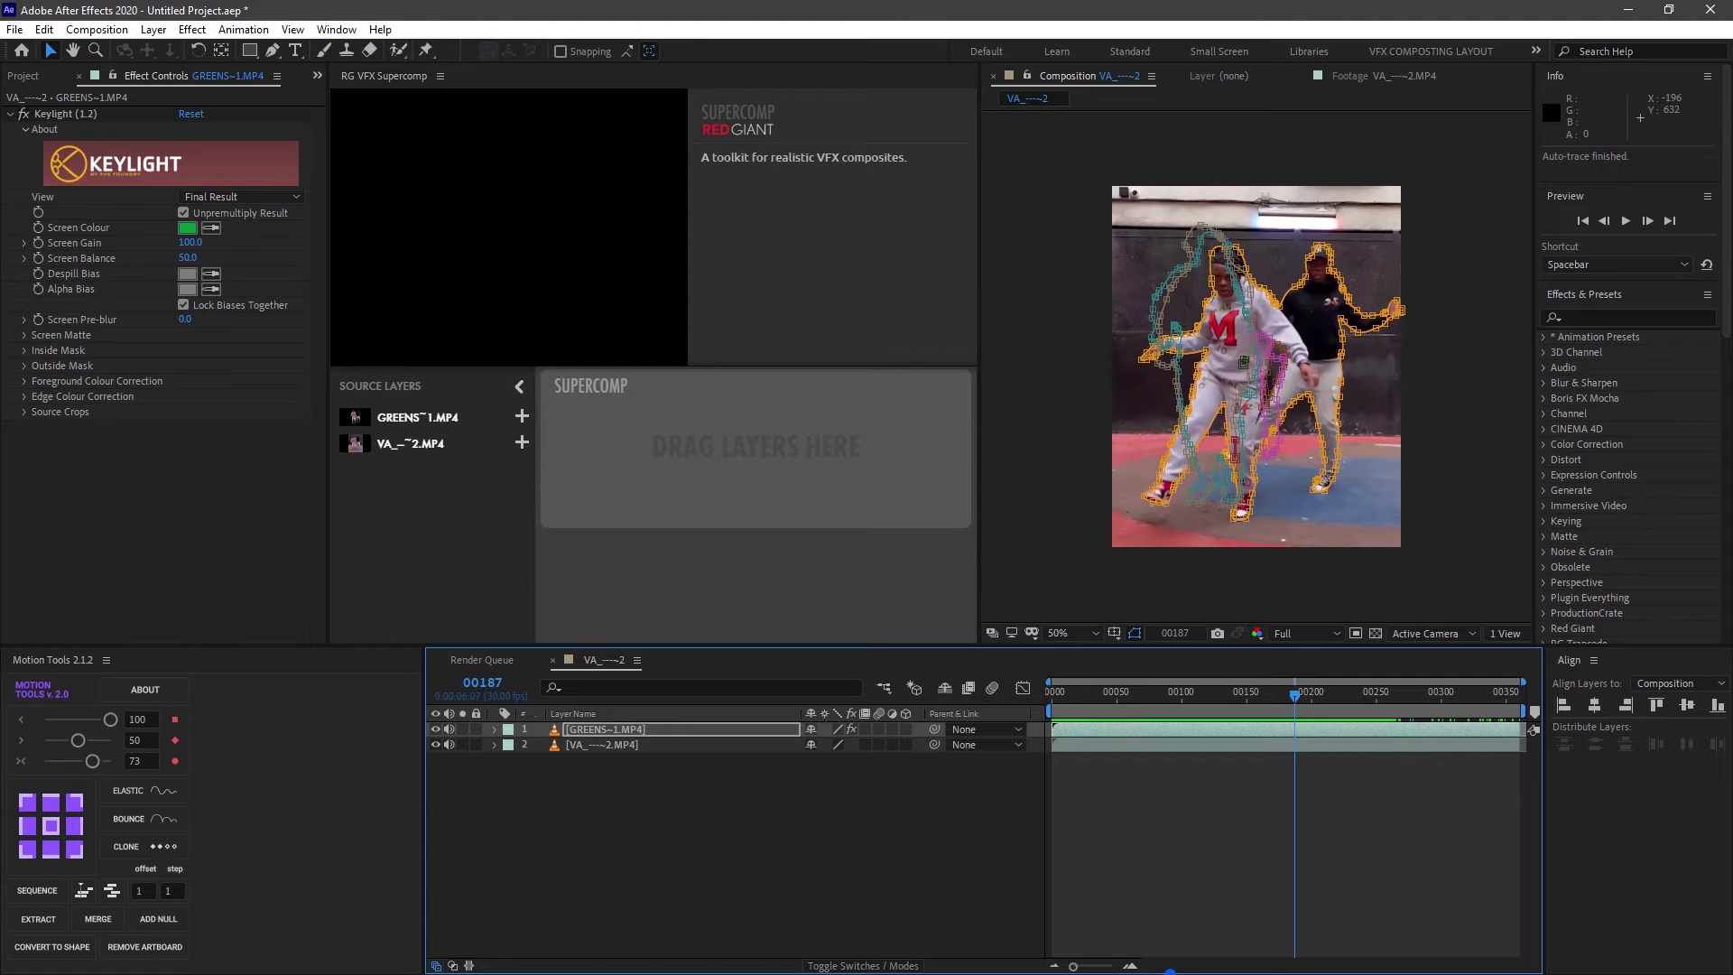
Step: Create a new composition-sized magenta solid named saber above the video layers
click(1151, 875)
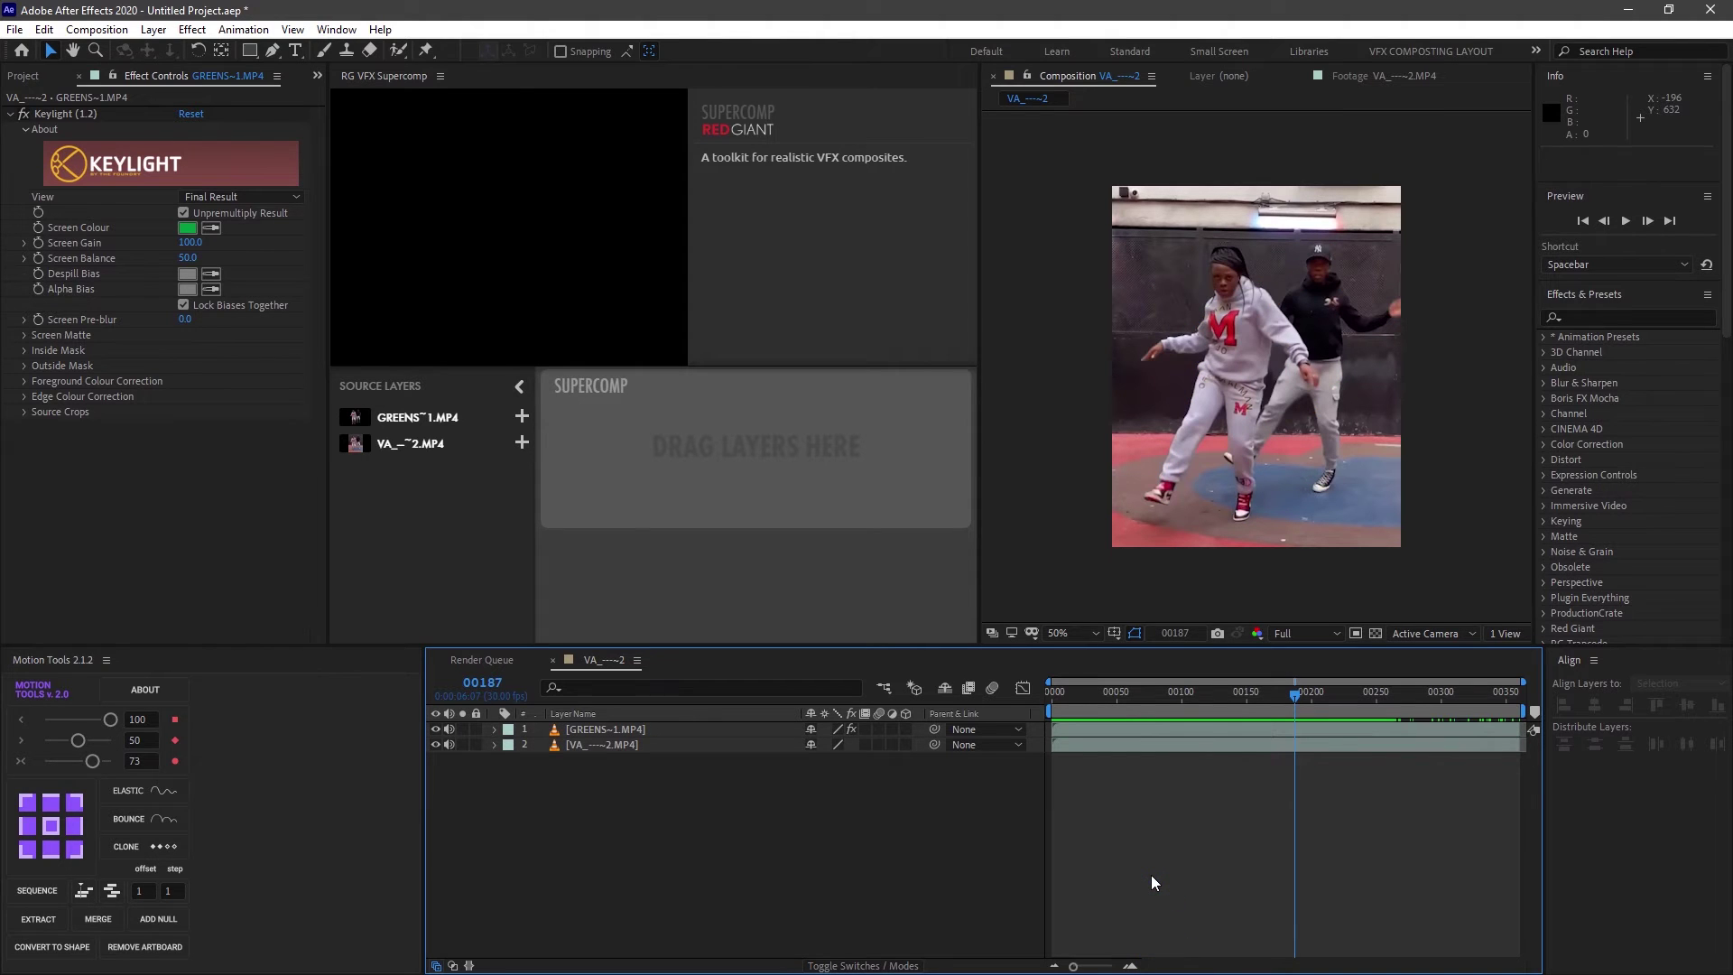
key(ctrl+y)
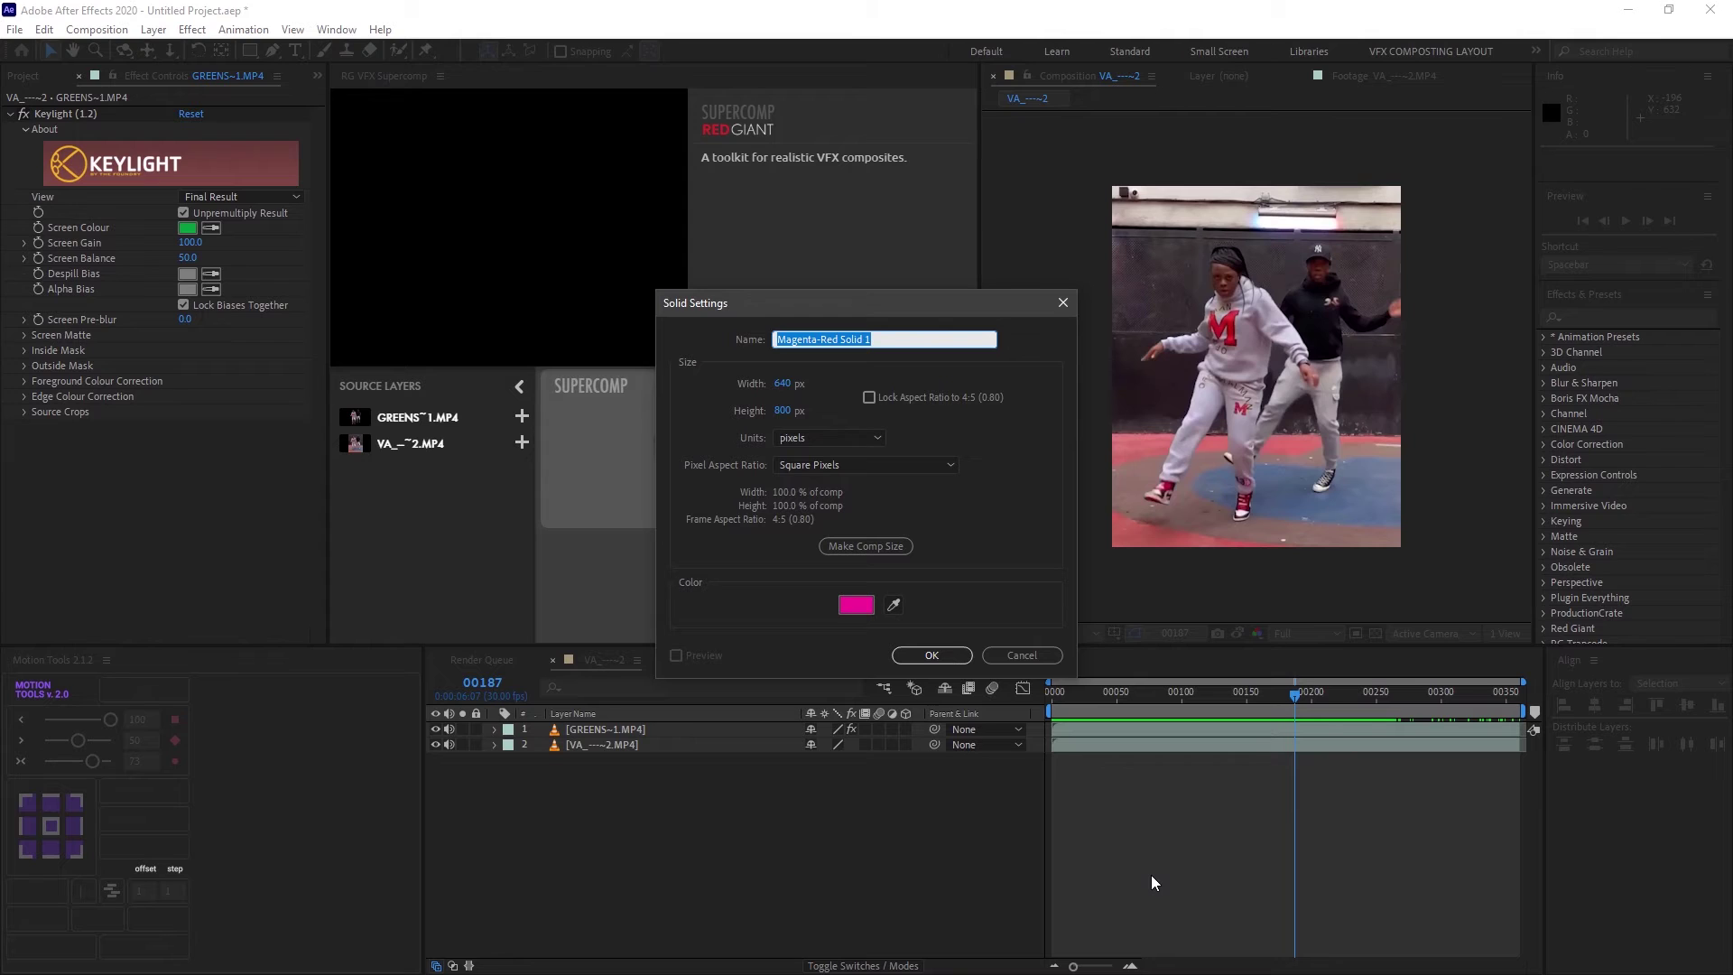
text(s)
text(aber)
key(Return)
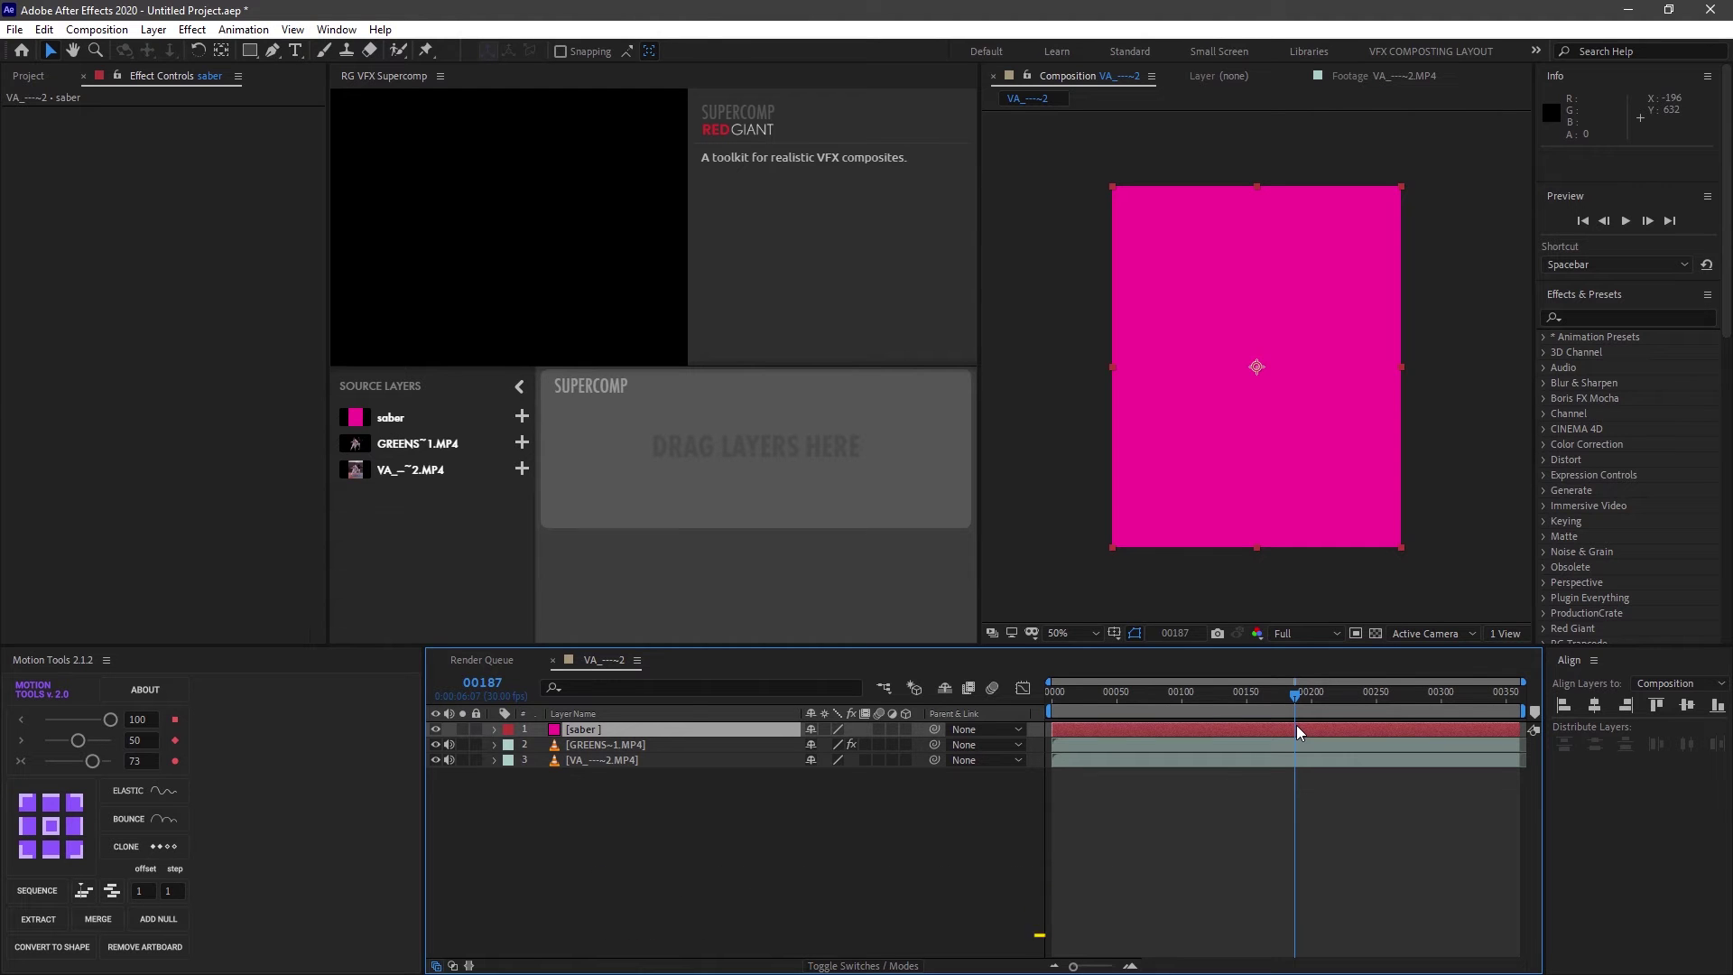
Step: Apply the Saber effect to the saber solid
key(ctrl+space)
text(s)
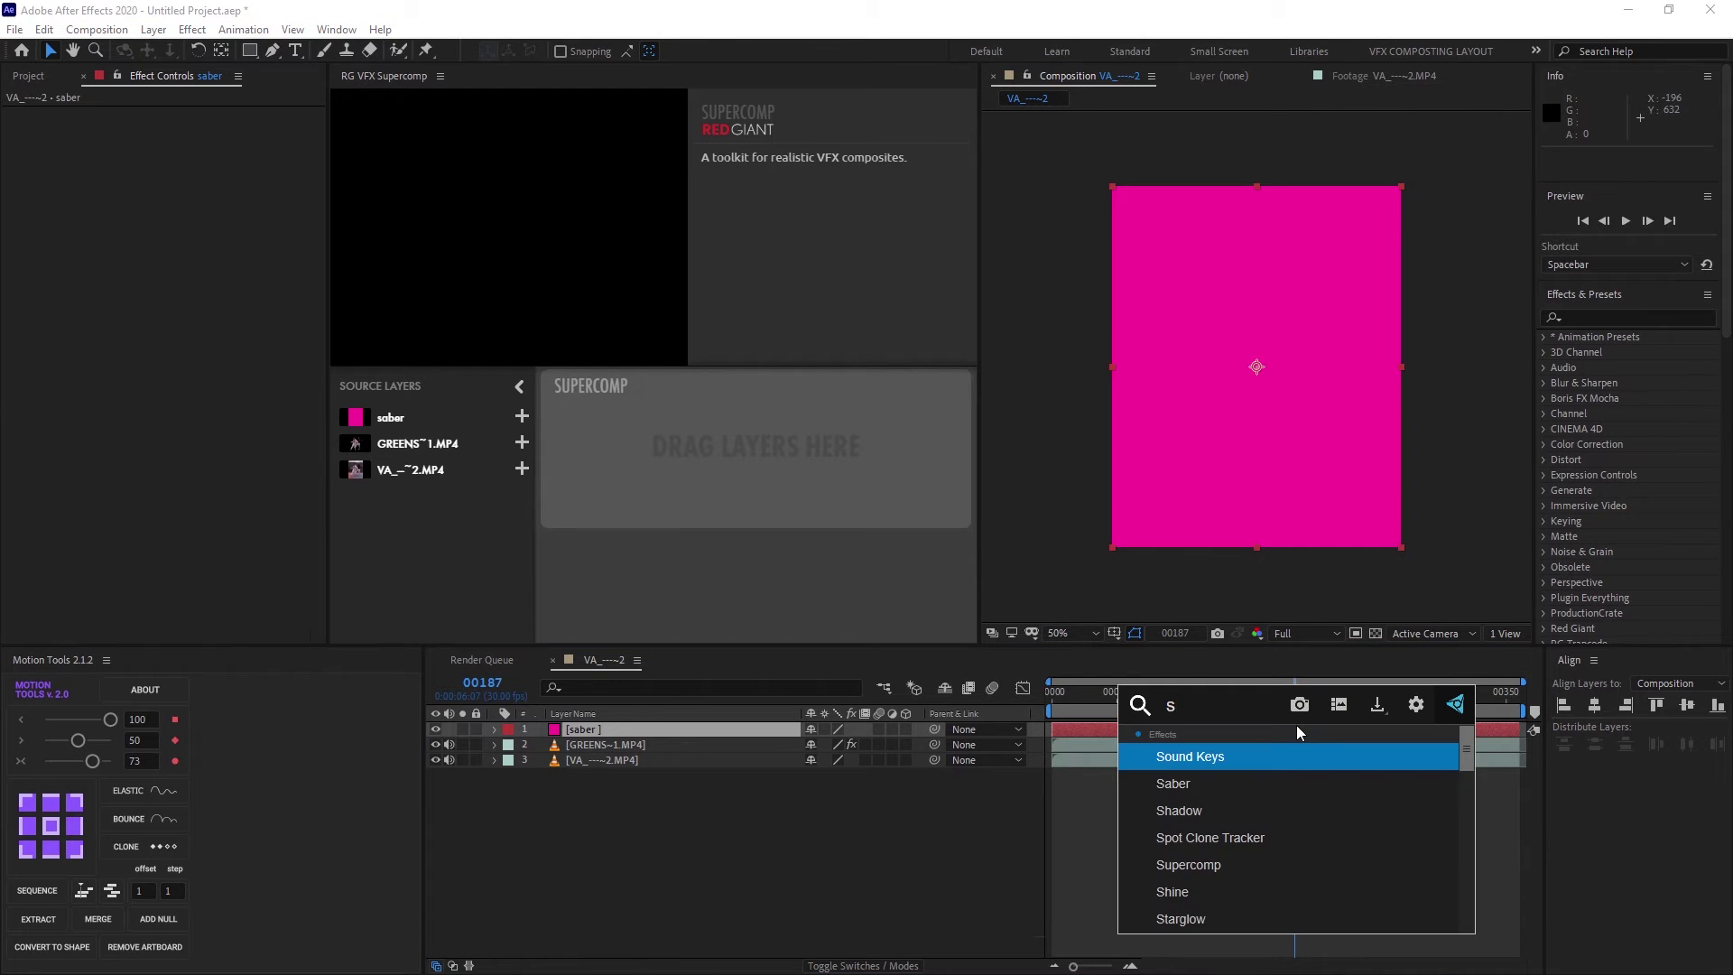
text(aber)
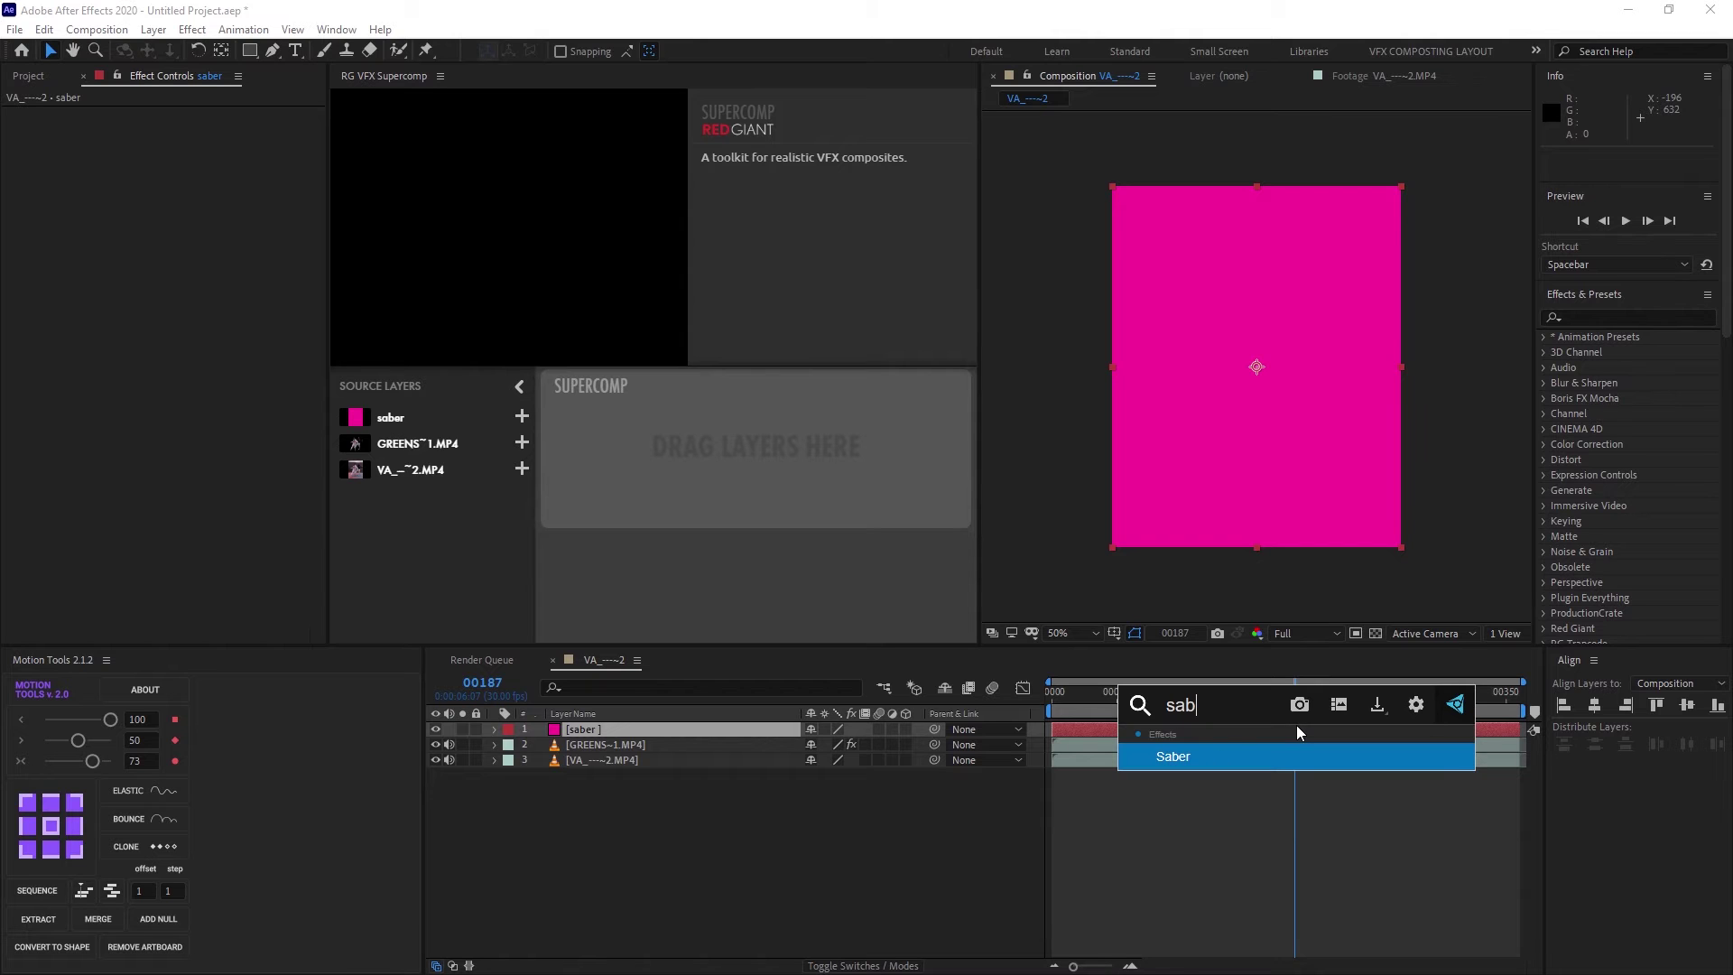
key(Return)
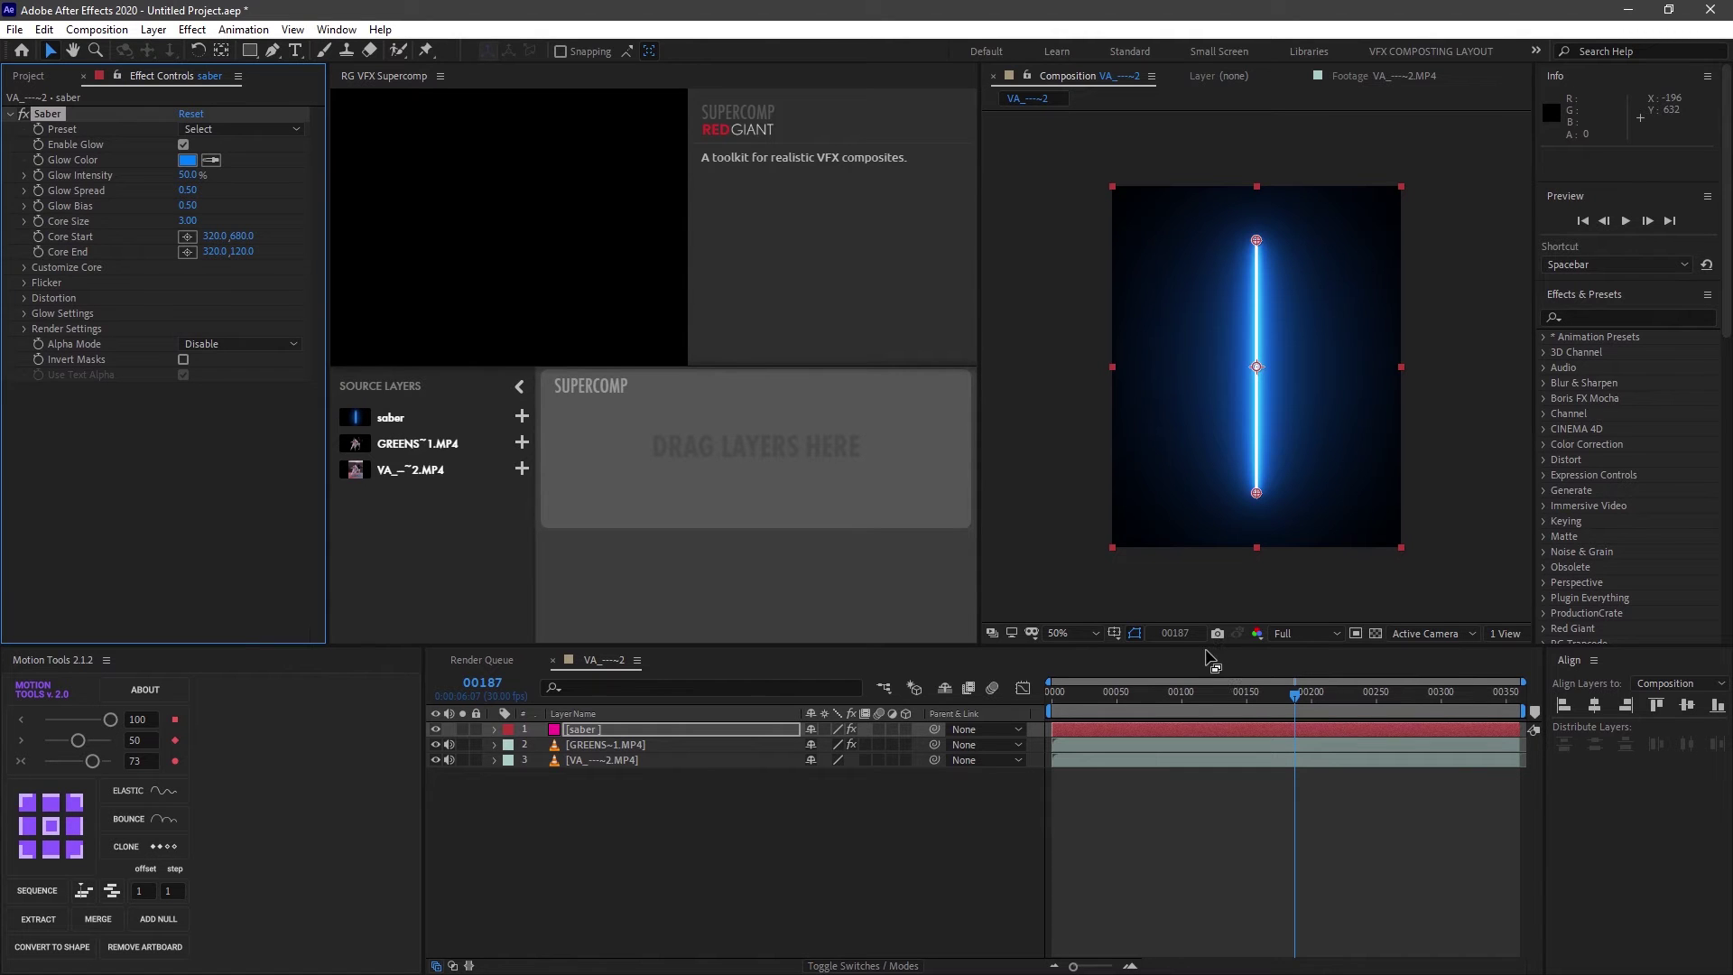
Step: Try the Meteor, Soft Smoke and Energize presets on the solid's Saber effect, and settle on Electric
click(290, 131)
click(316, 154)
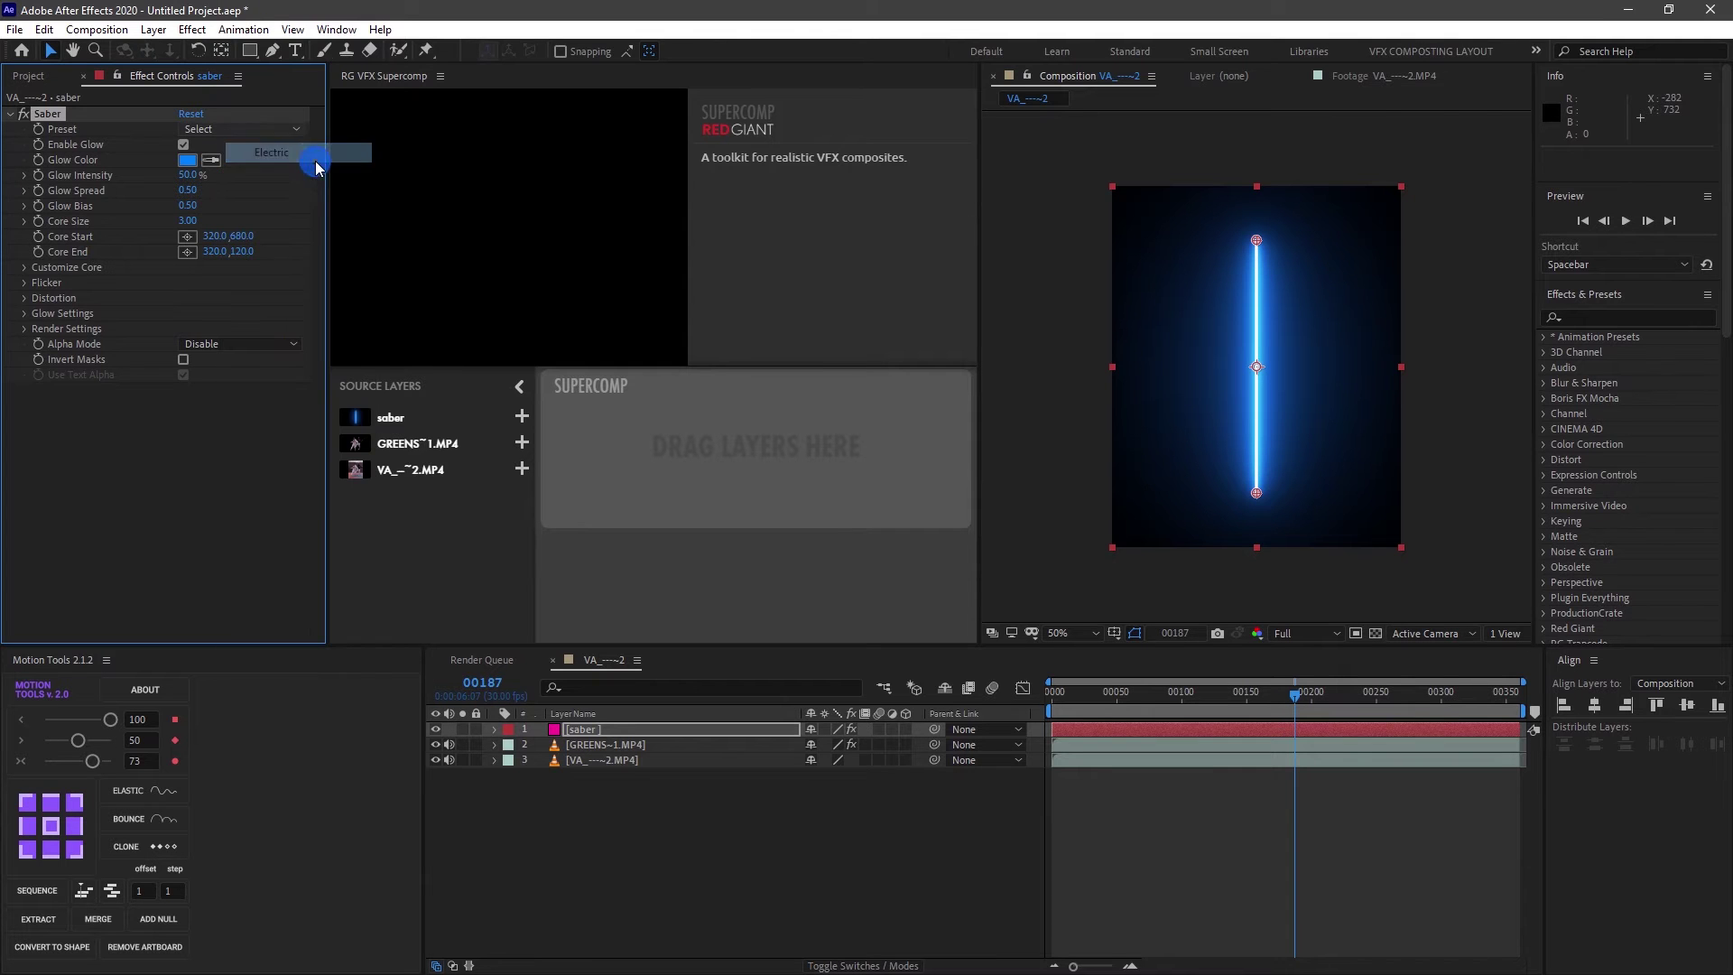
click(280, 130)
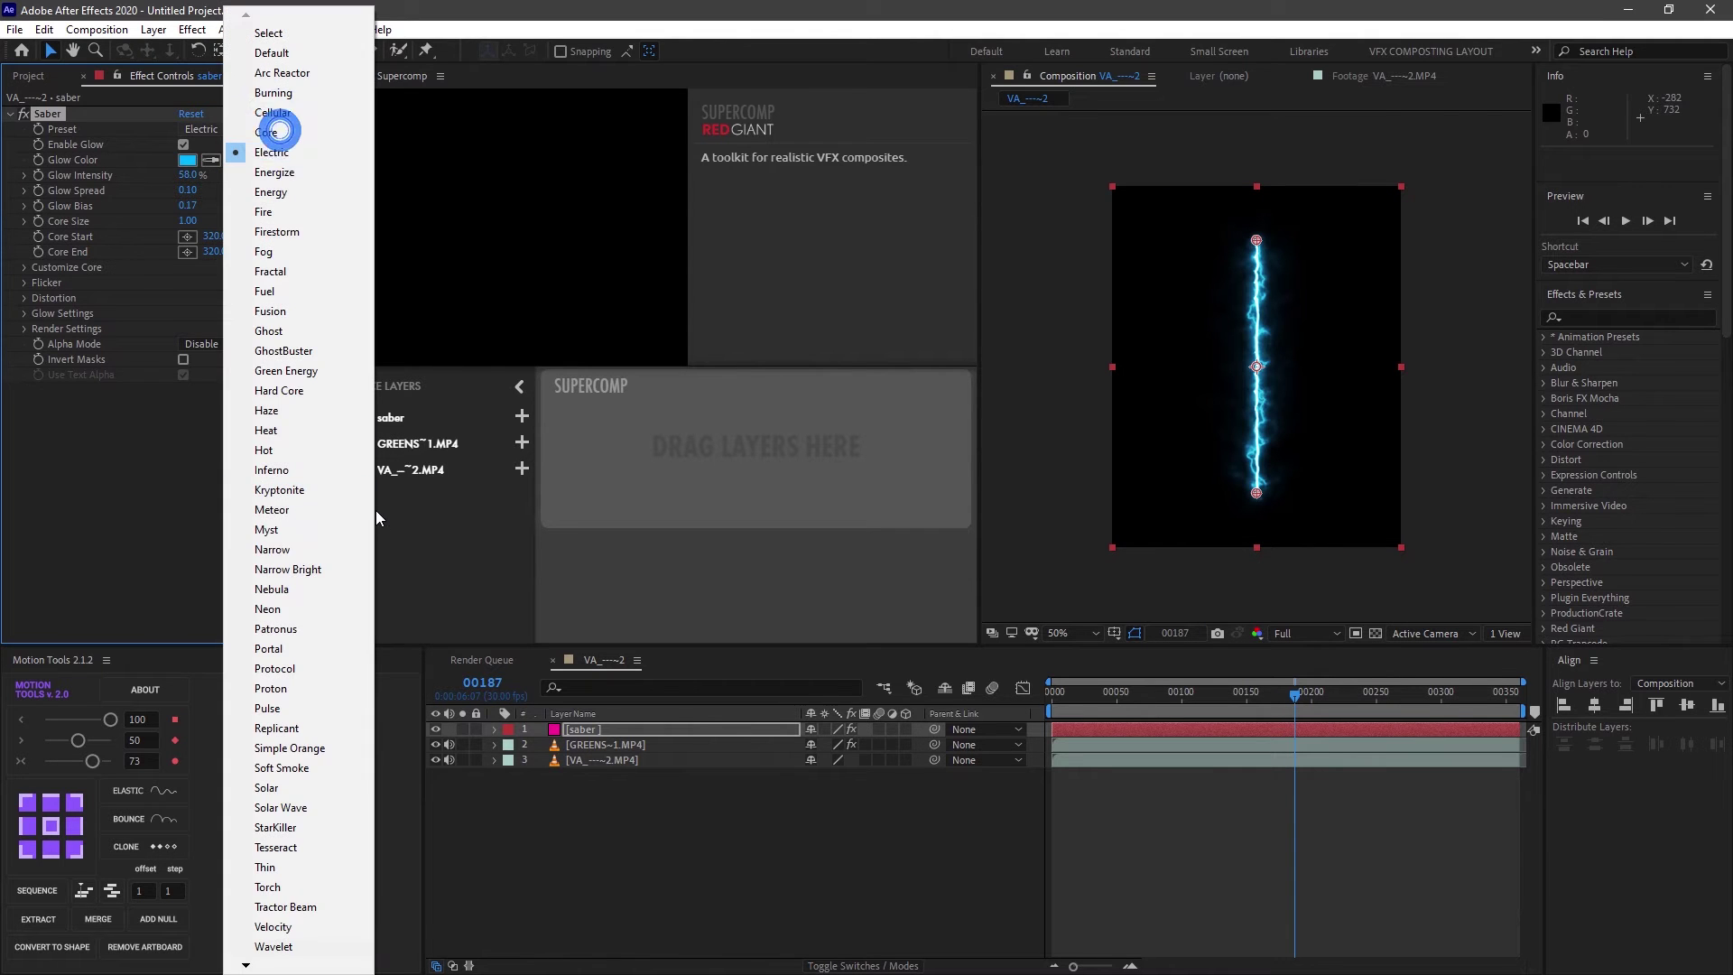
click(287, 510)
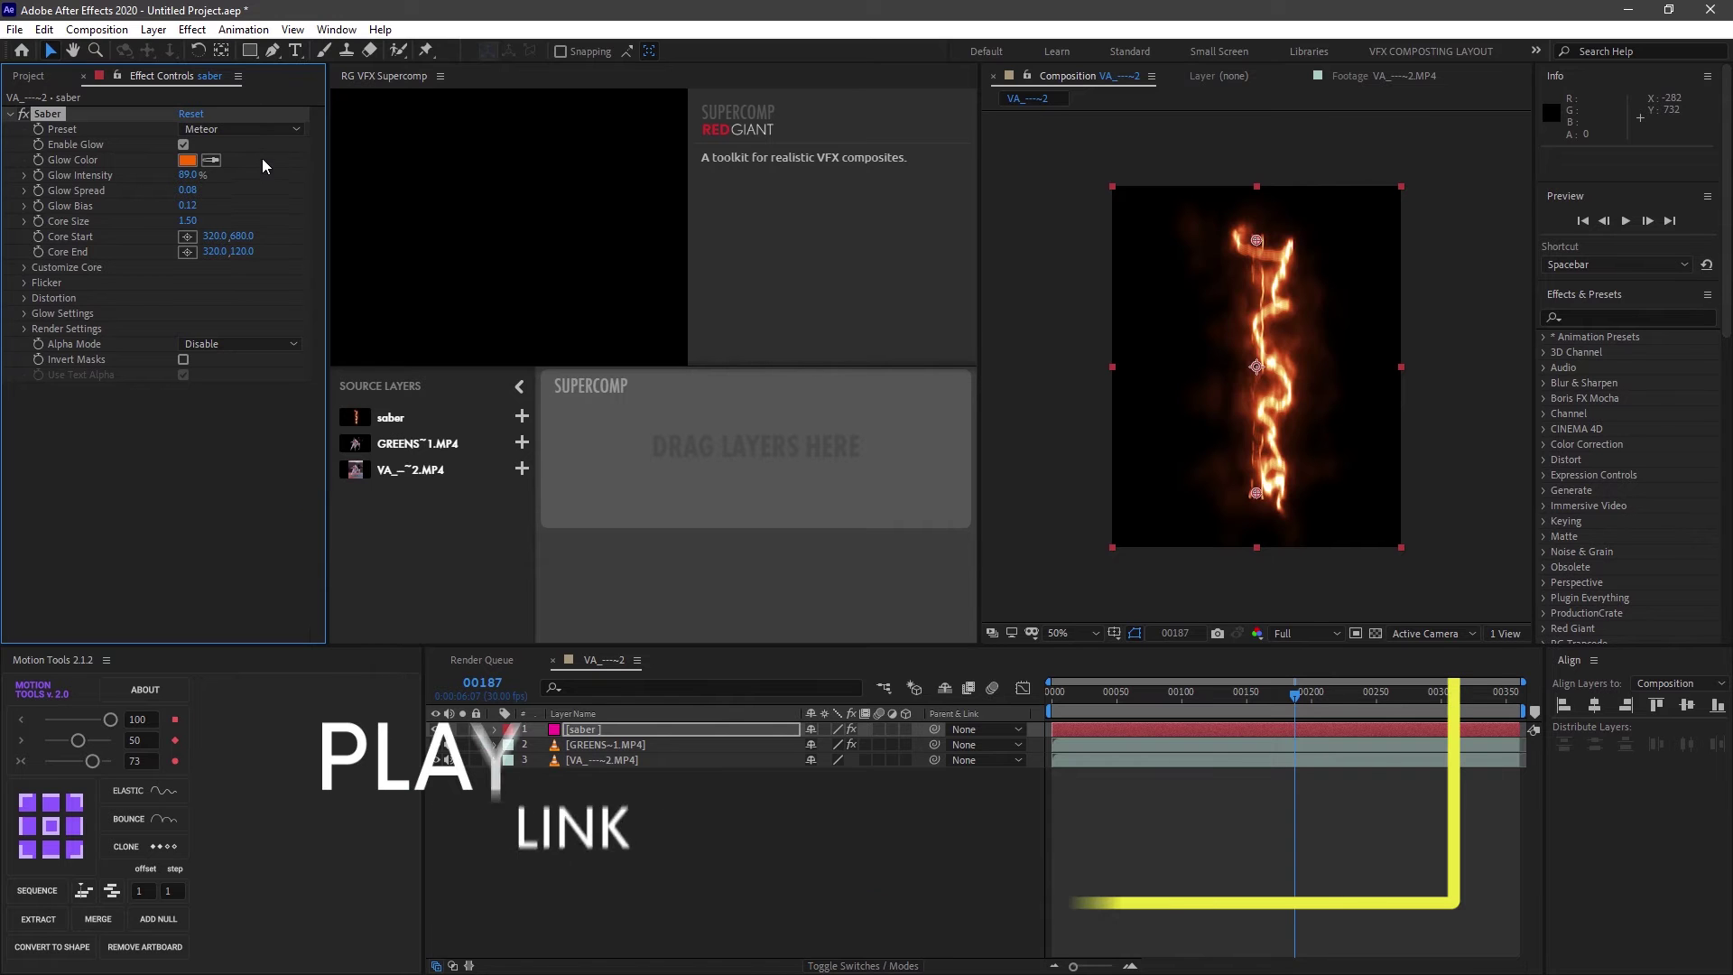
click(262, 133)
click(251, 774)
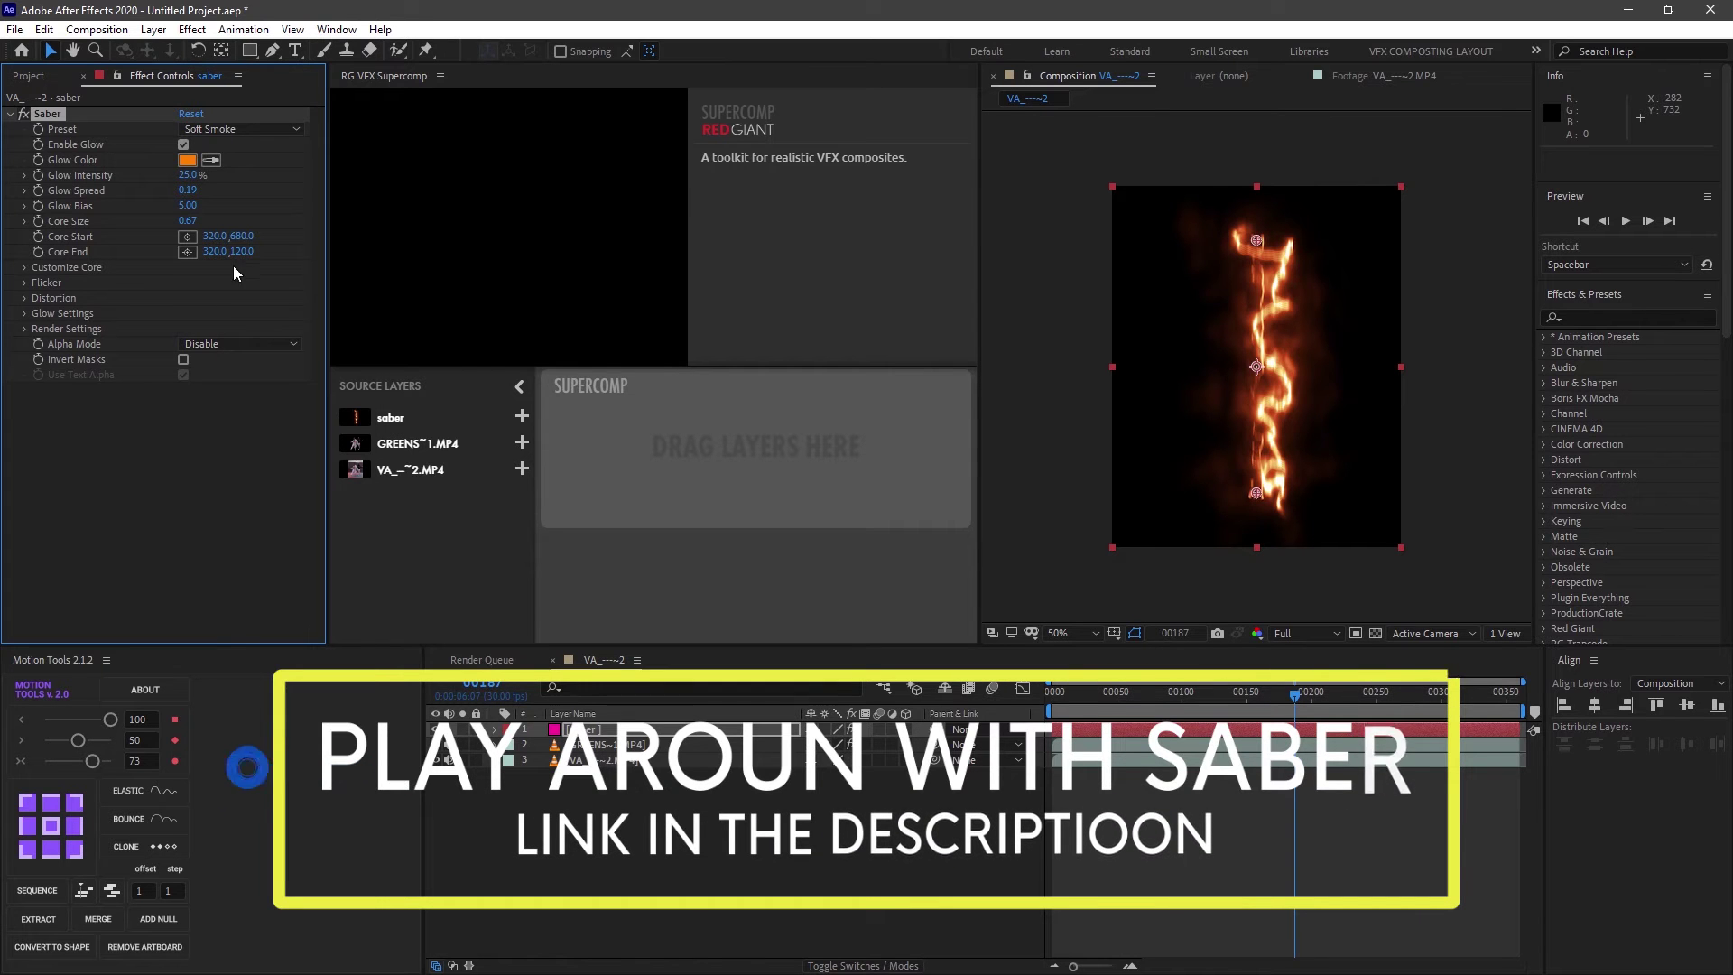
click(267, 128)
click(264, 166)
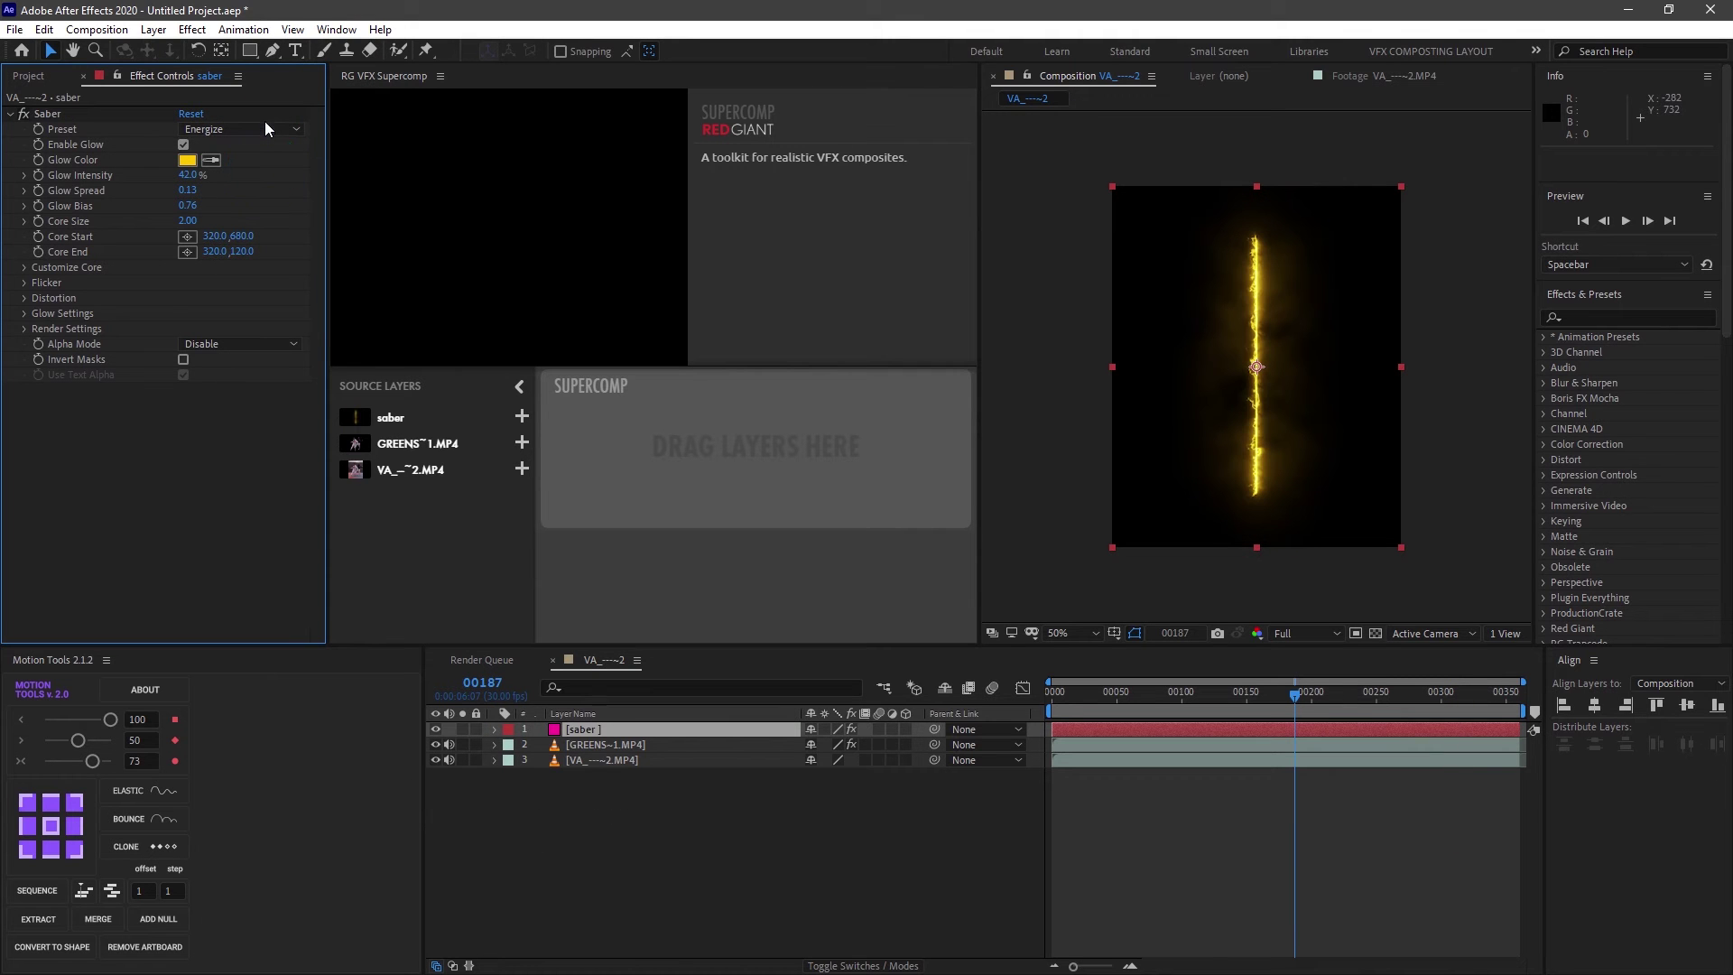
click(268, 133)
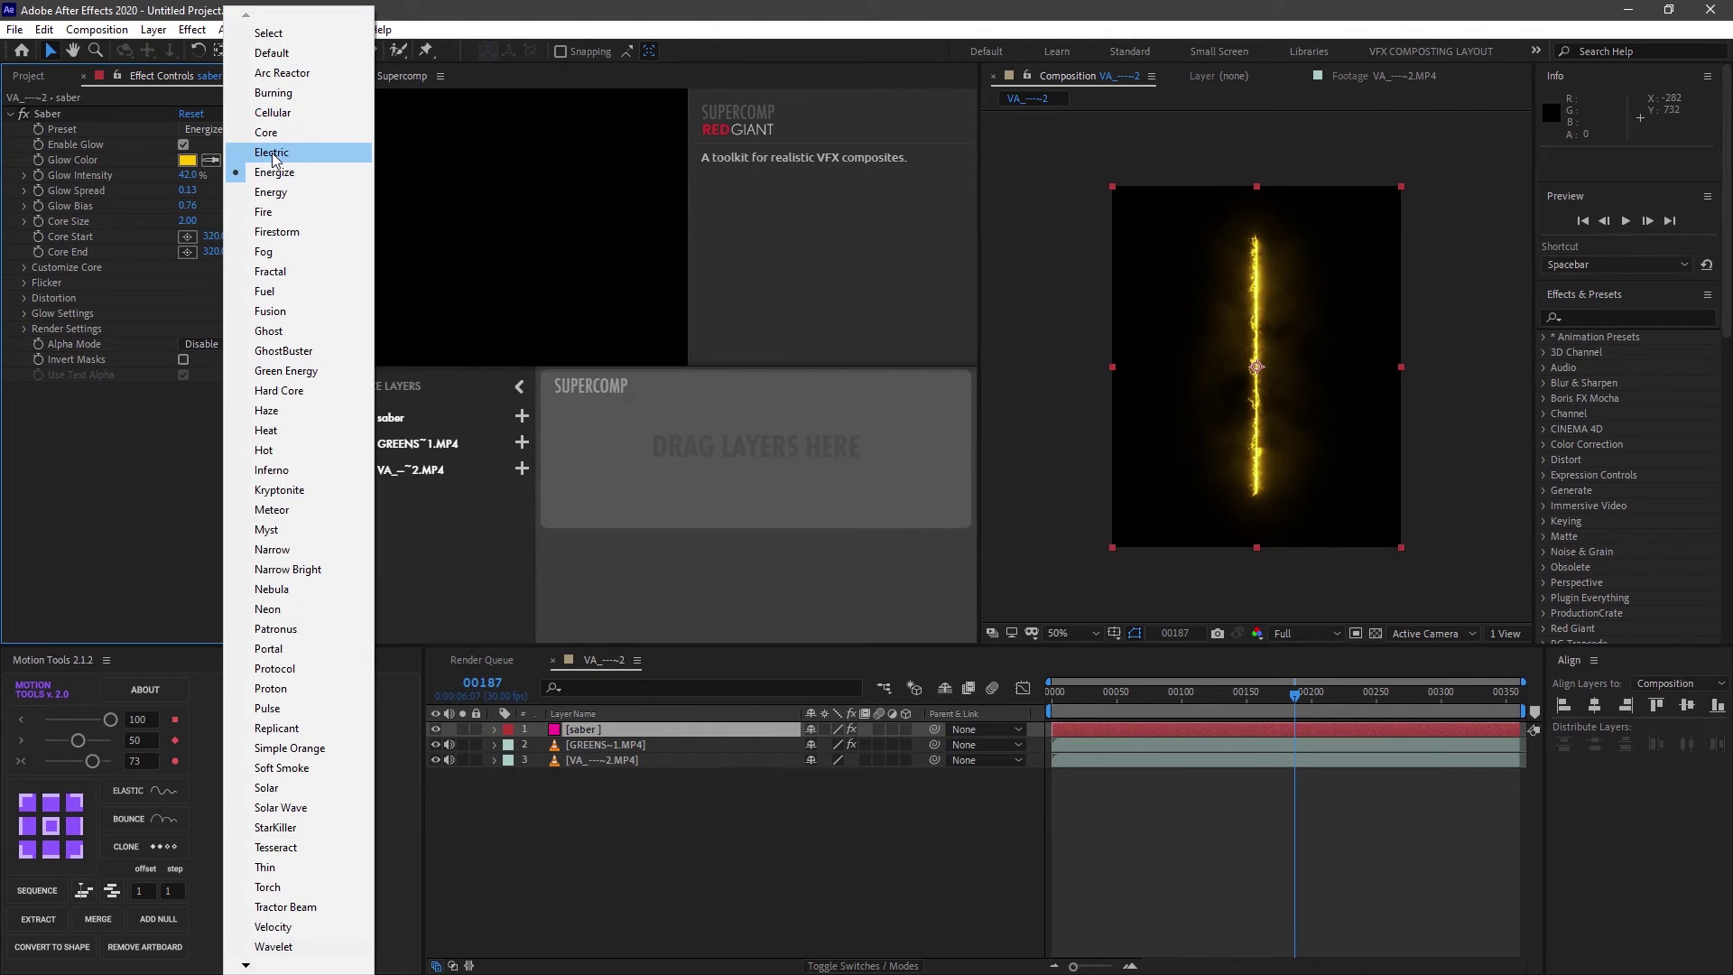
click(271, 152)
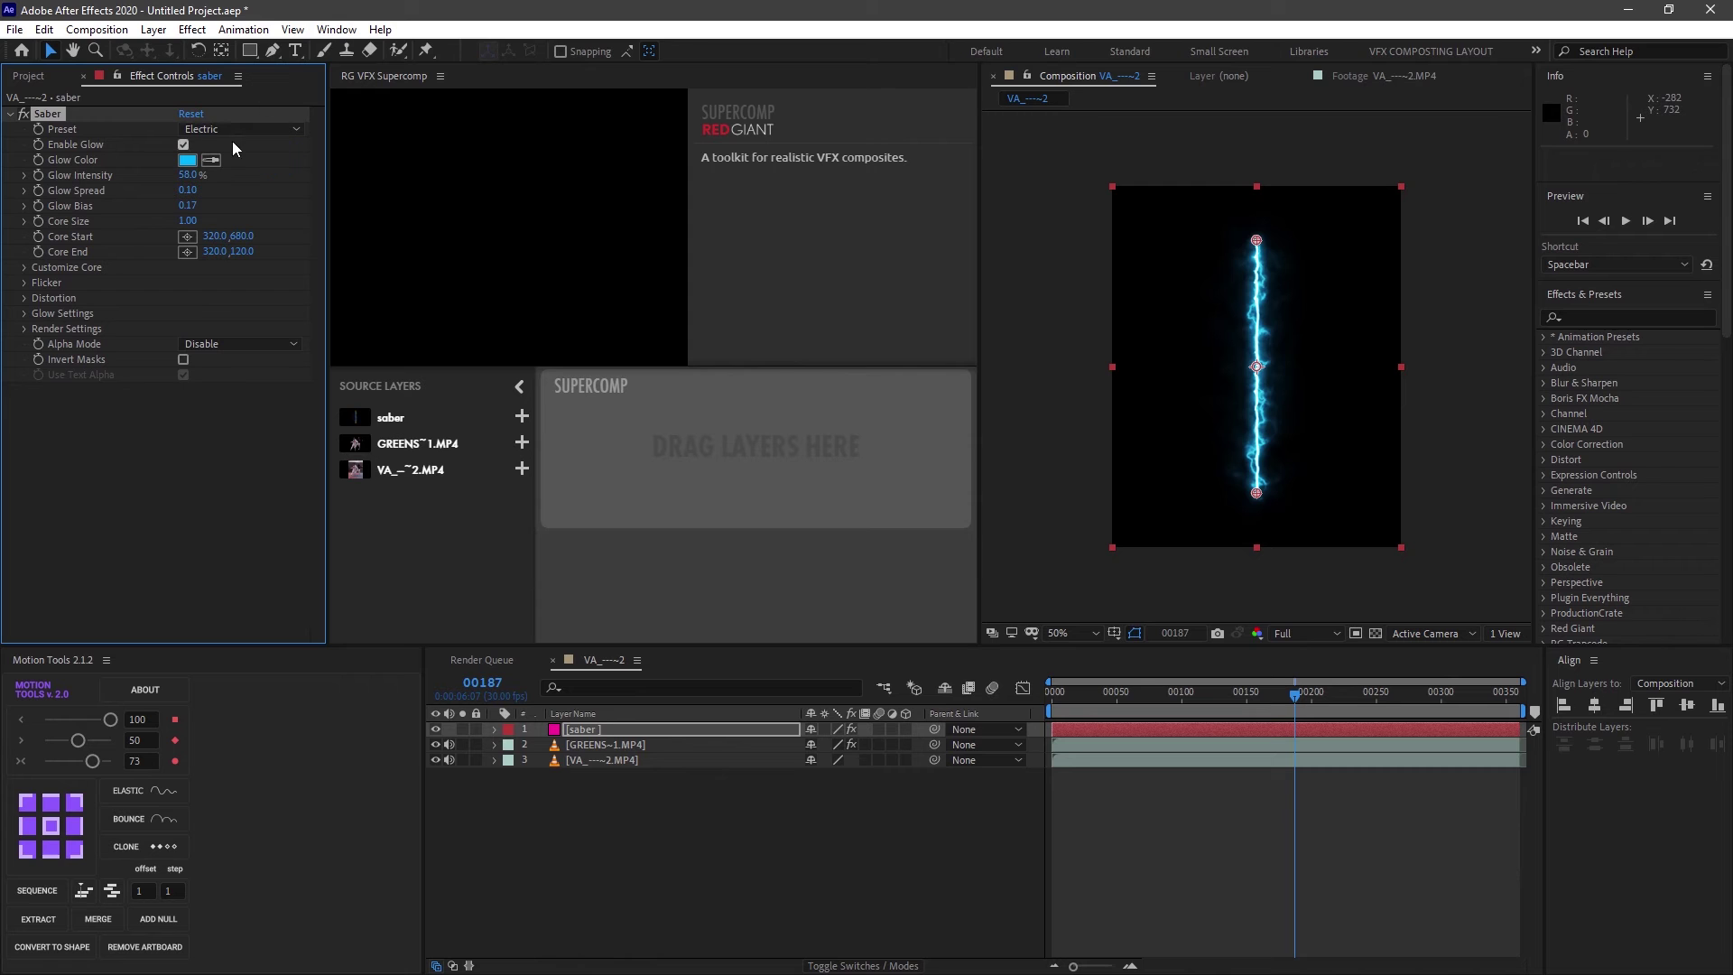
Step: Change the solid's Saber glow colour to orange, about FF6701
click(189, 159)
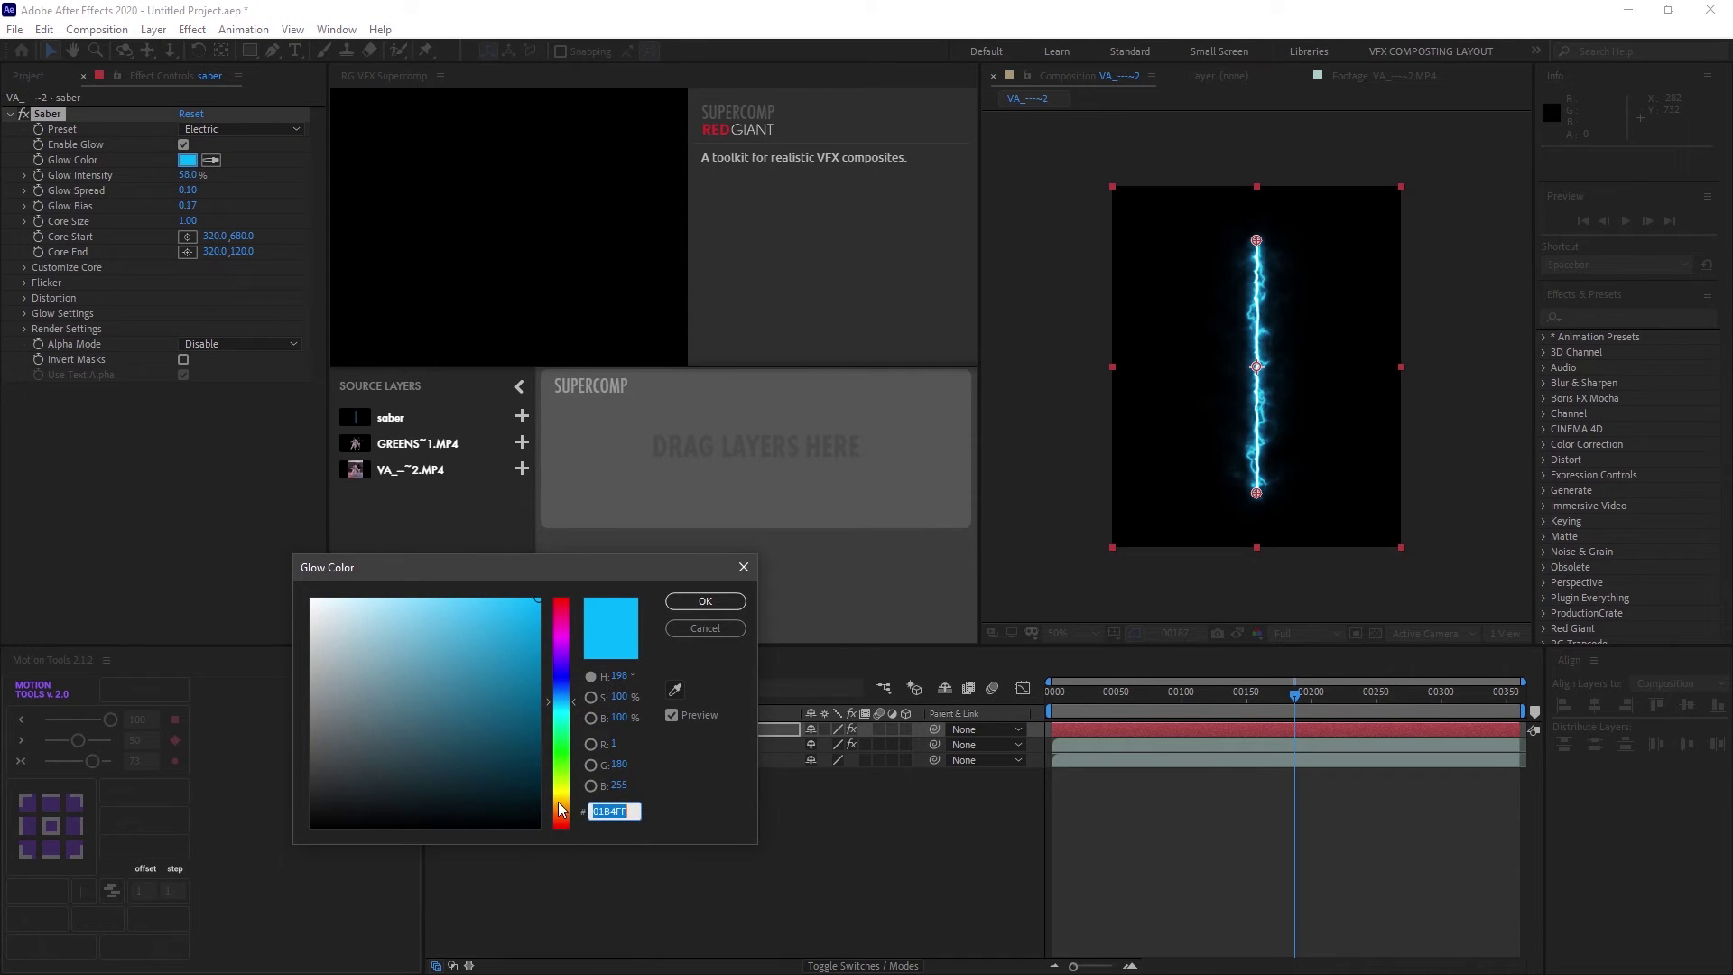
mouse_move(559, 809)
mouse_down()
mouse_move(560, 782)
mouse_move(566, 817)
mouse_up()
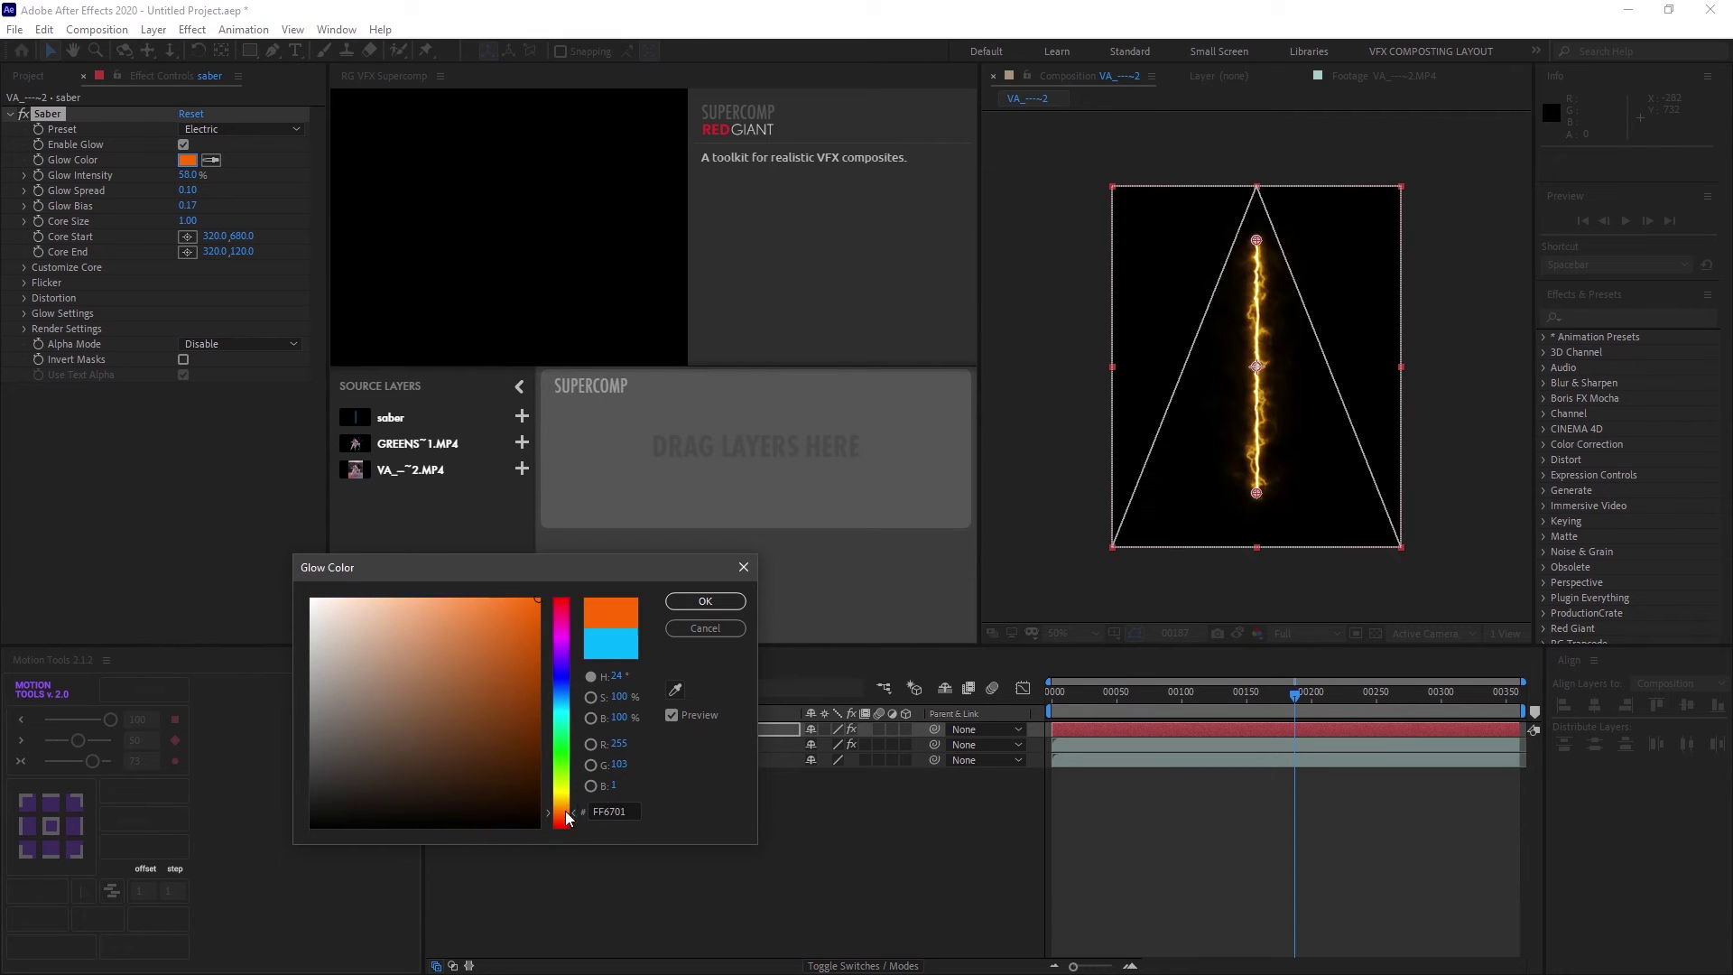
click(702, 601)
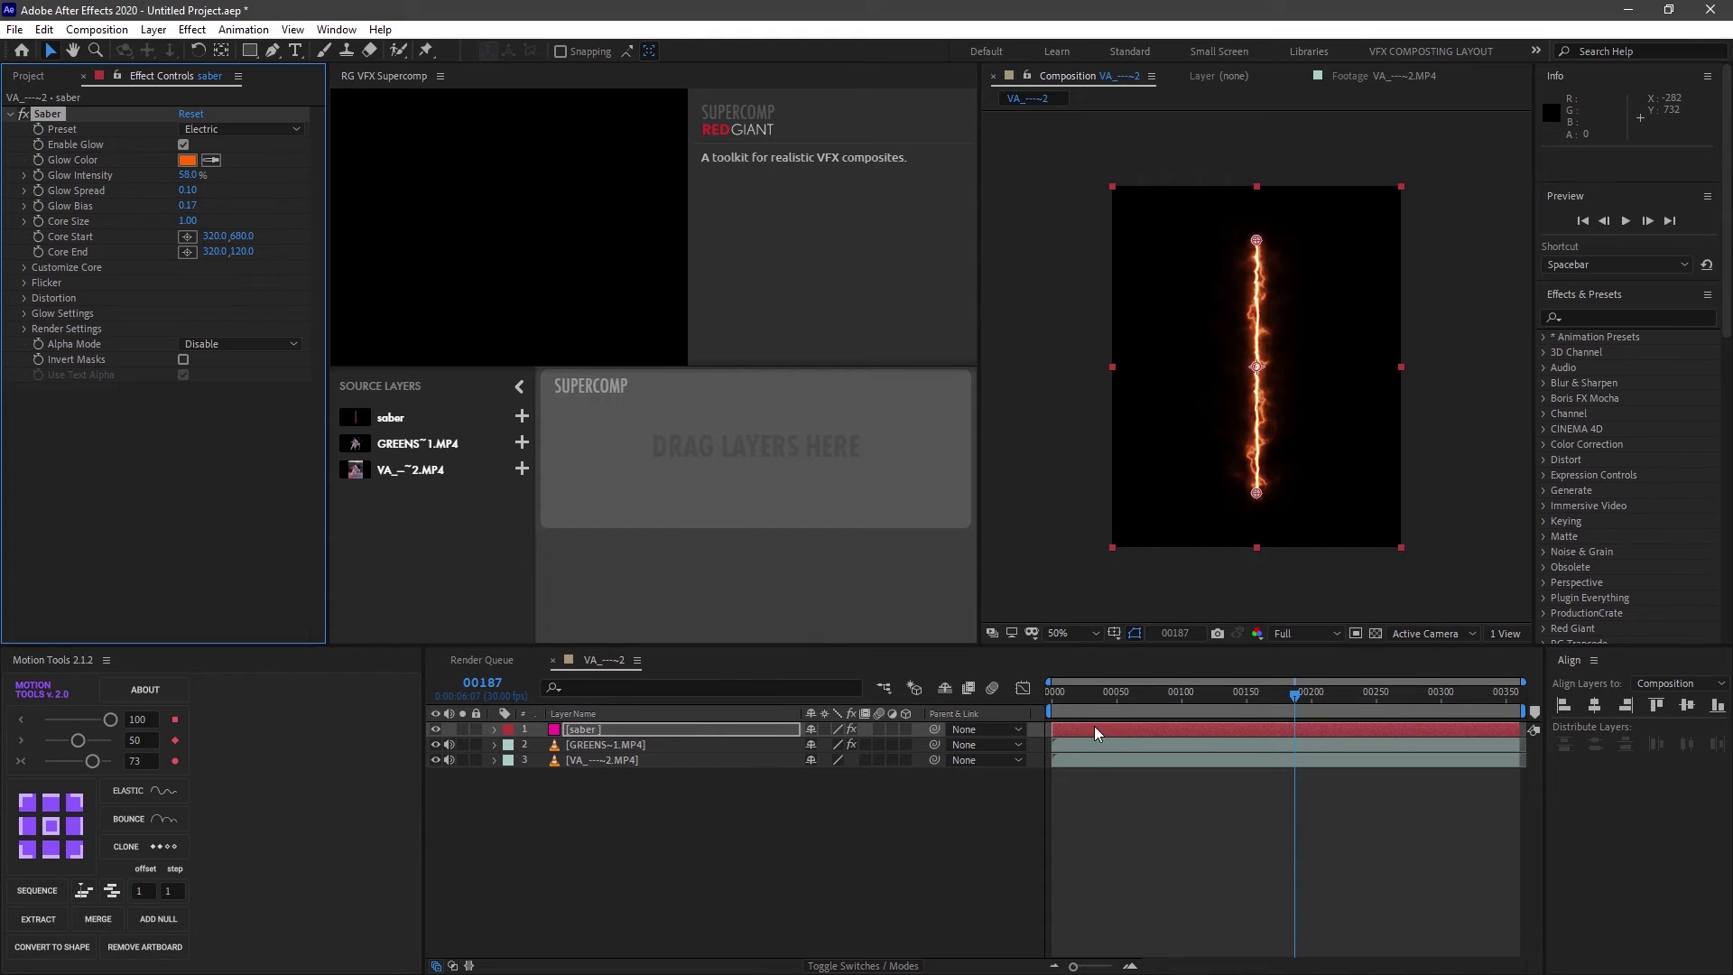
Step: Return to frame 0, apply the Saber effect to the GREENS~1.MP4 layer, and hide the saber solid
drag(1083, 691, 1052, 692)
click(1064, 744)
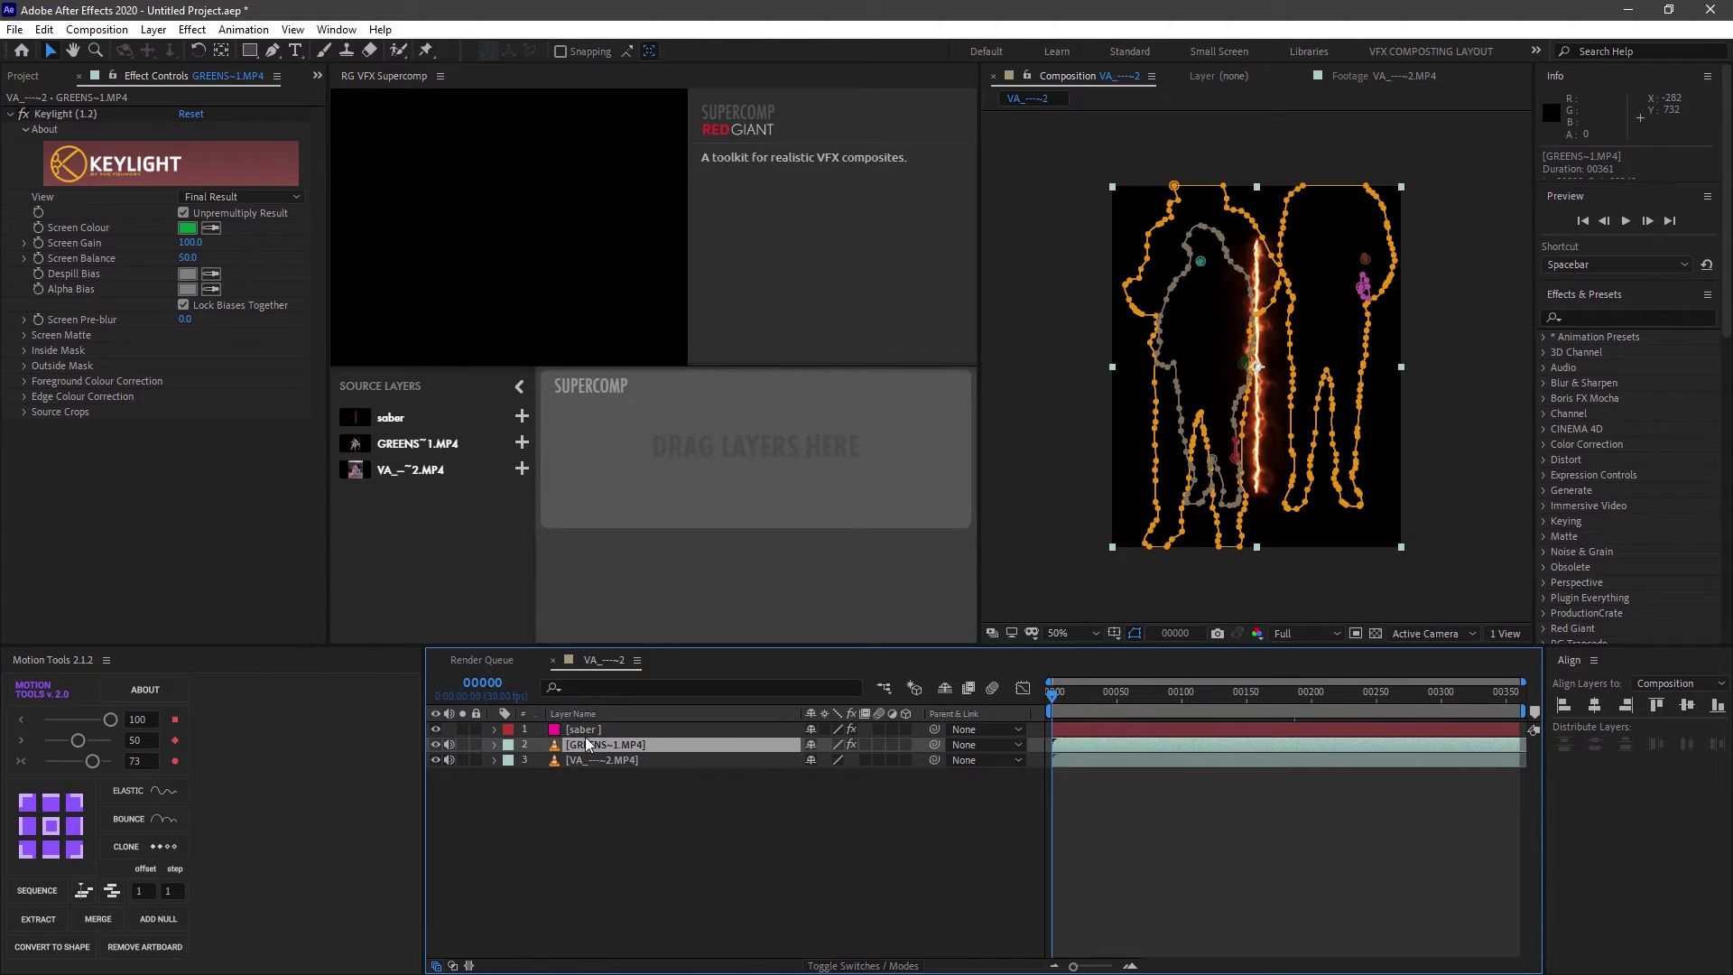
key(ctrl+Up)
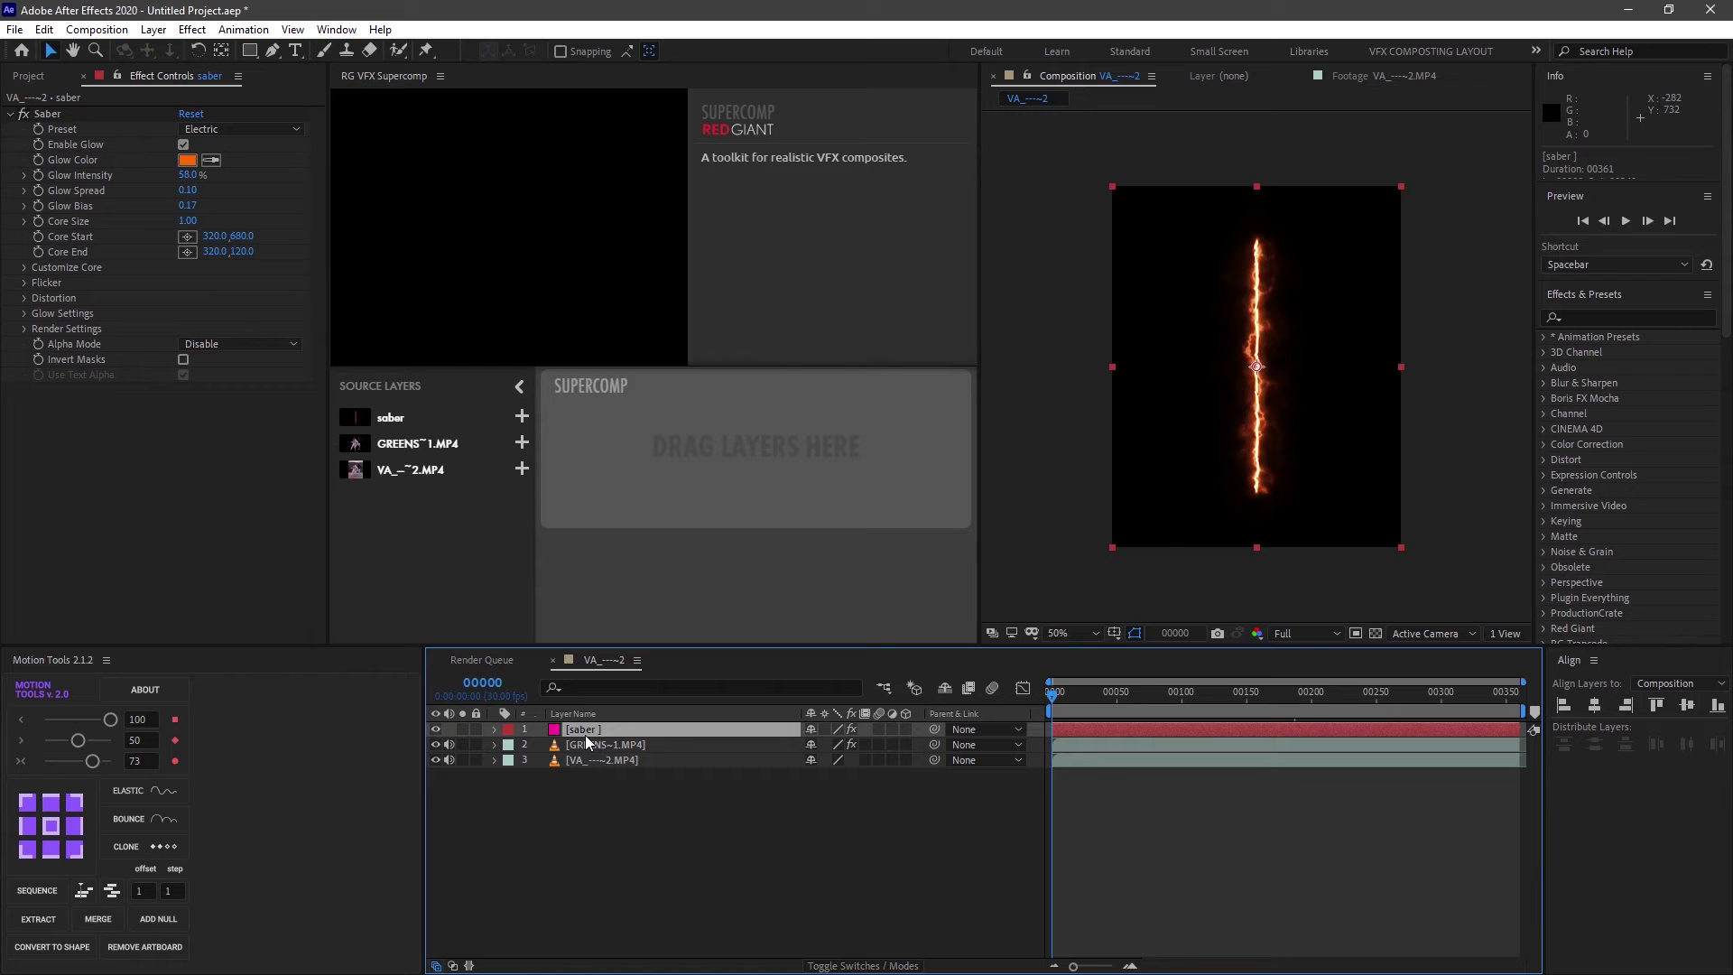
click(589, 746)
key(ctrl+space)
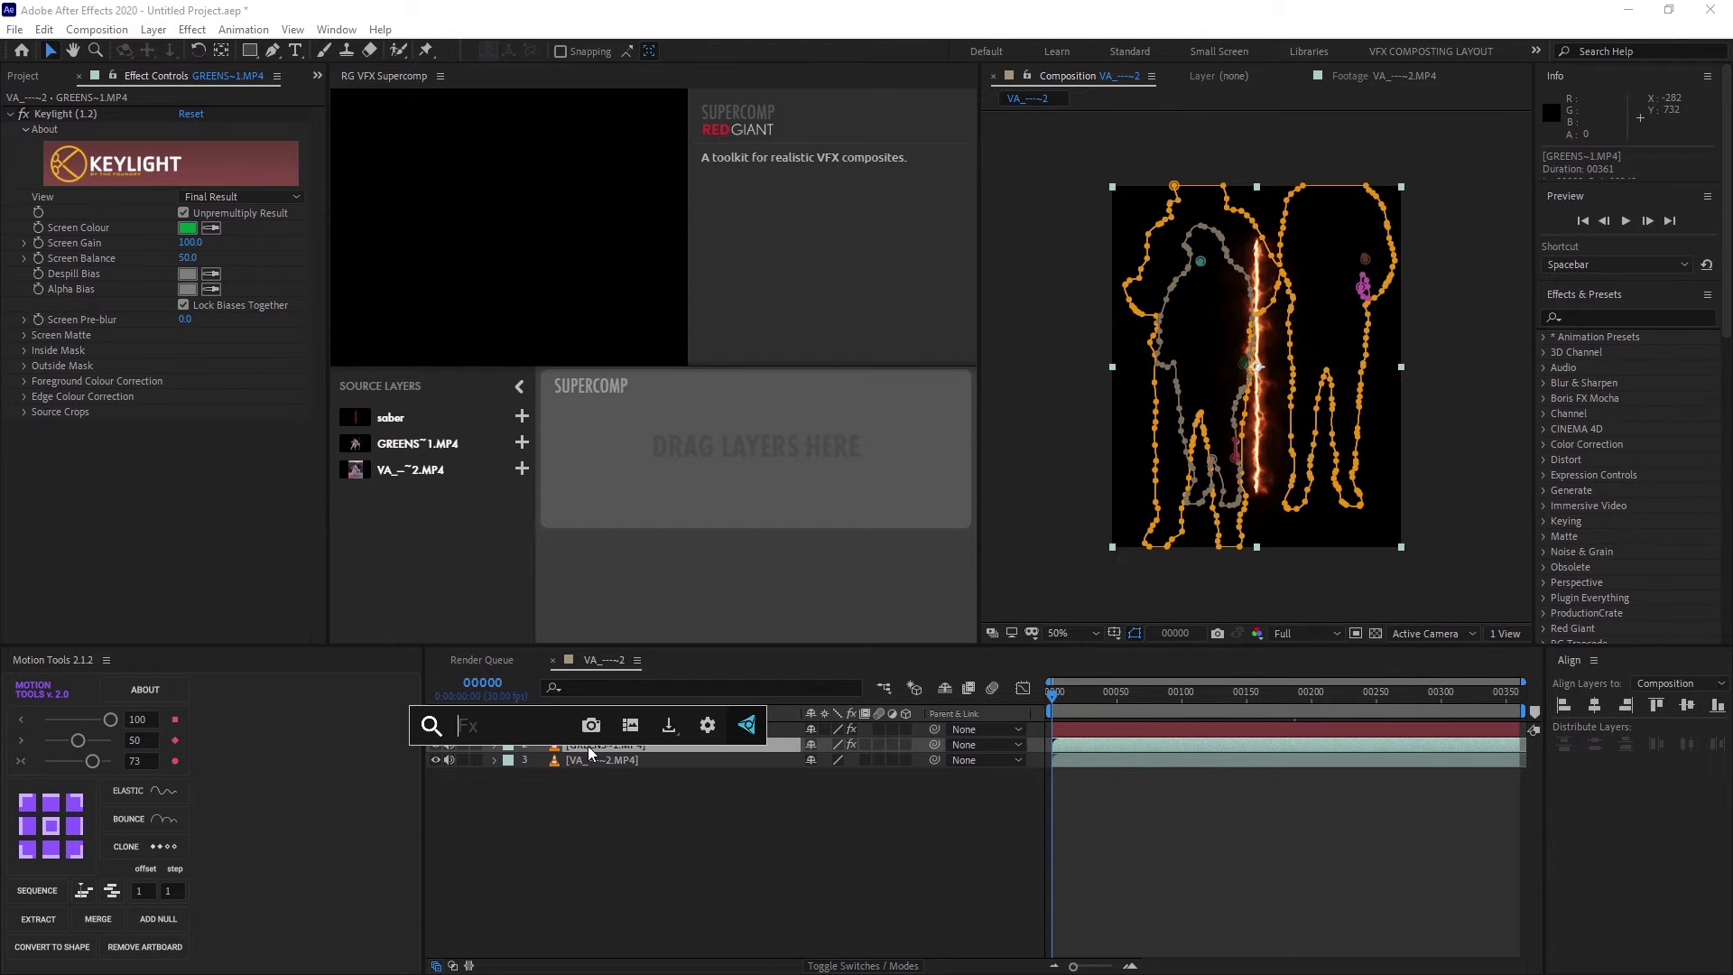
text(sabe)
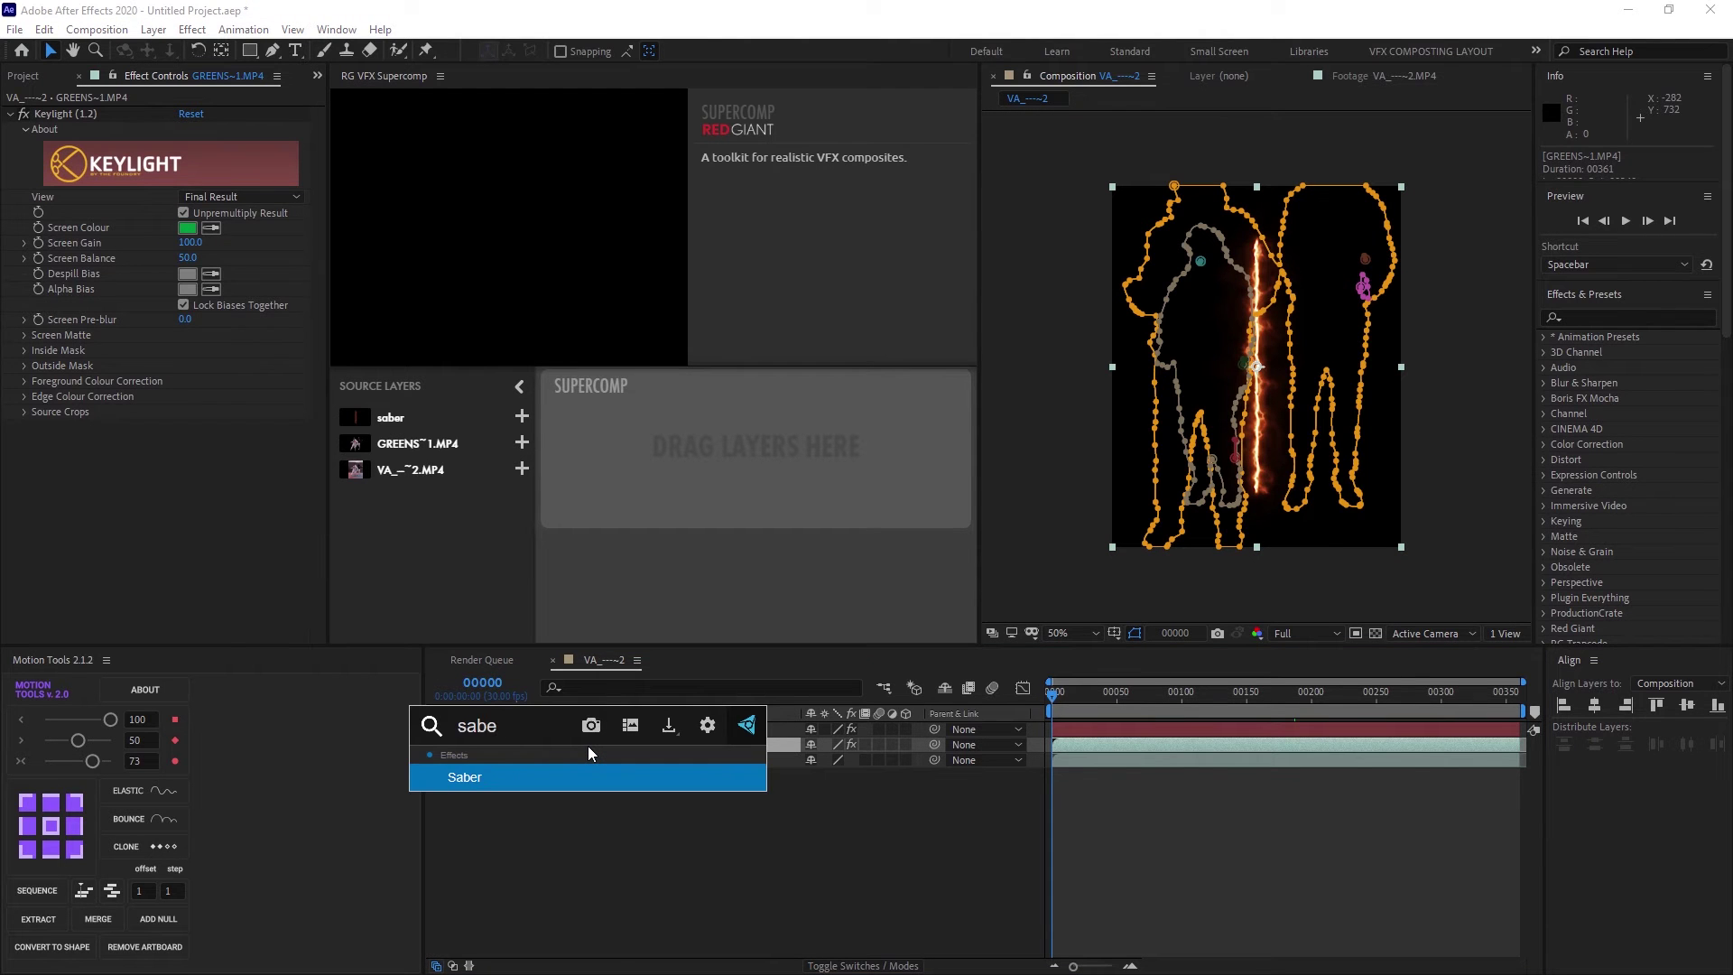
key(Return)
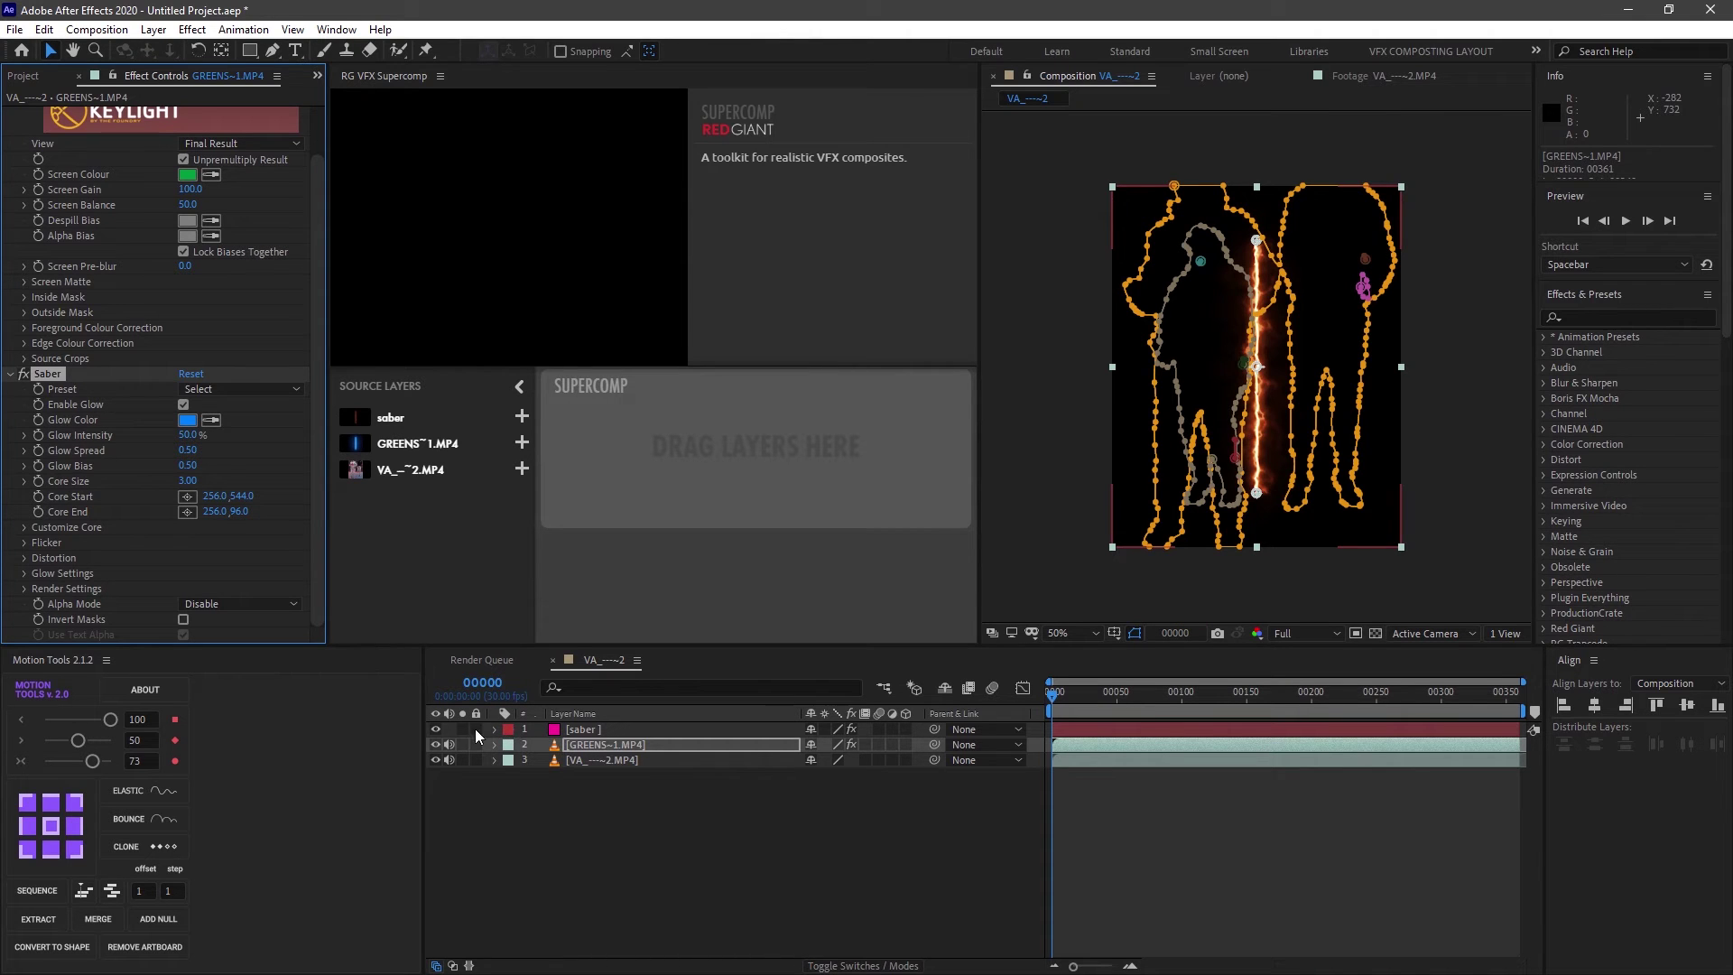
click(436, 729)
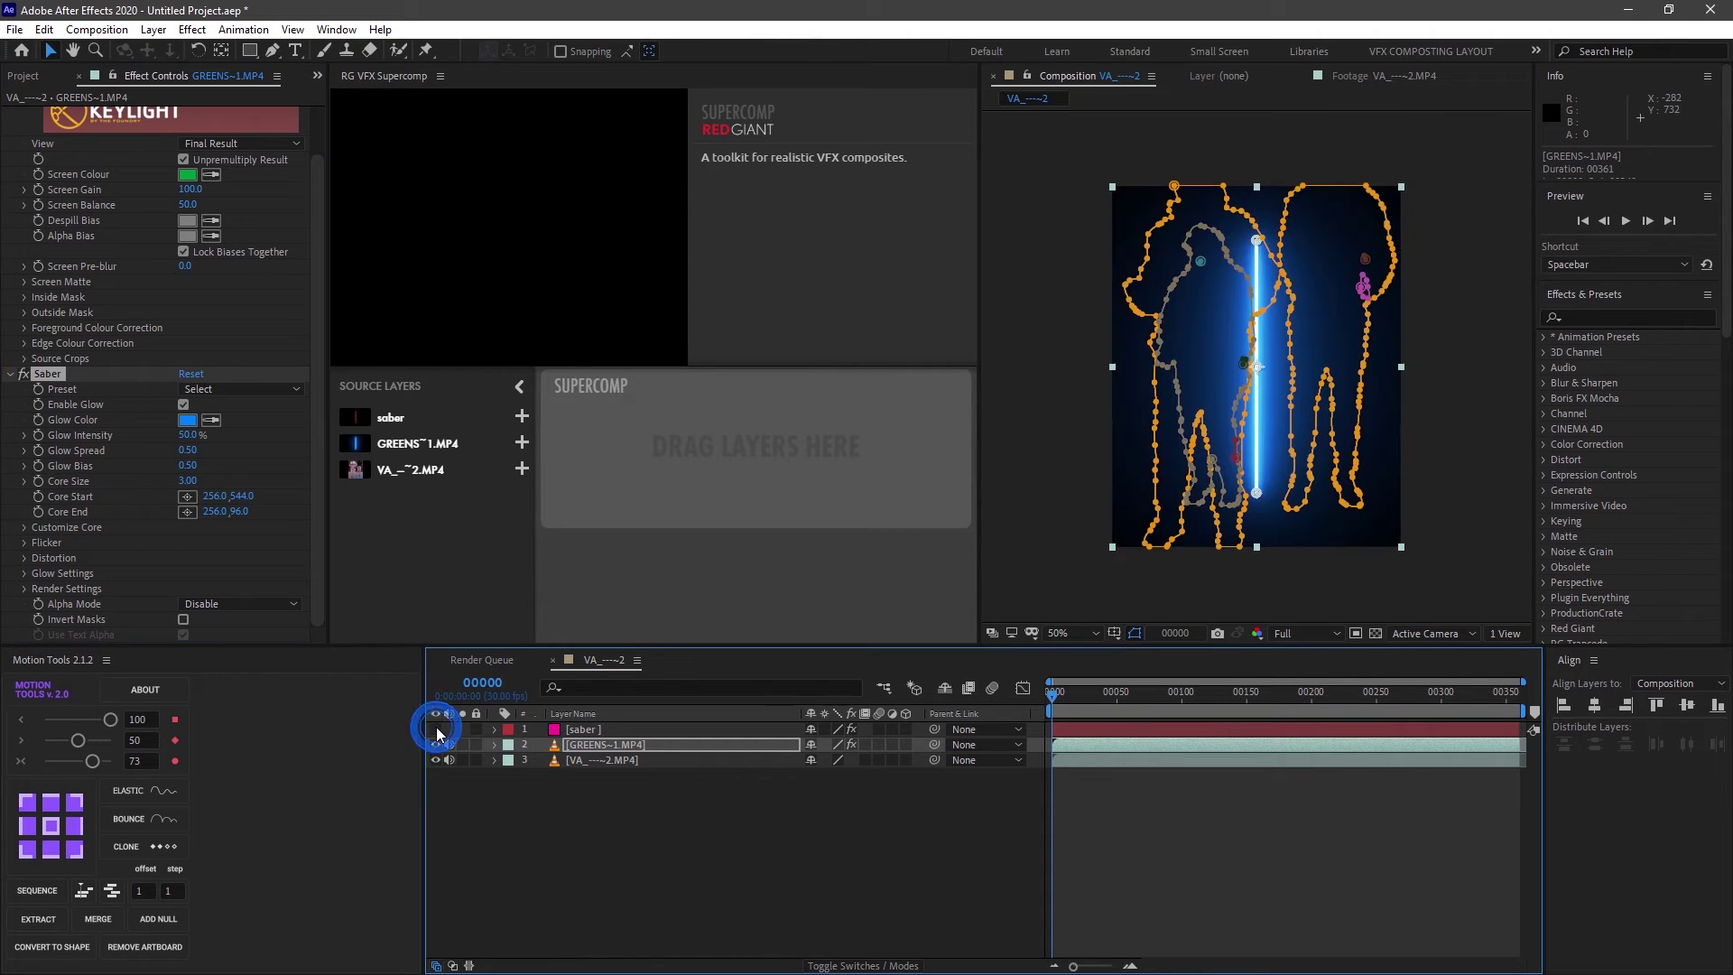
Step: Set the Saber effect on GREENS~1.MP4 to the Electric preset with orange glow colour FF6600
click(245, 387)
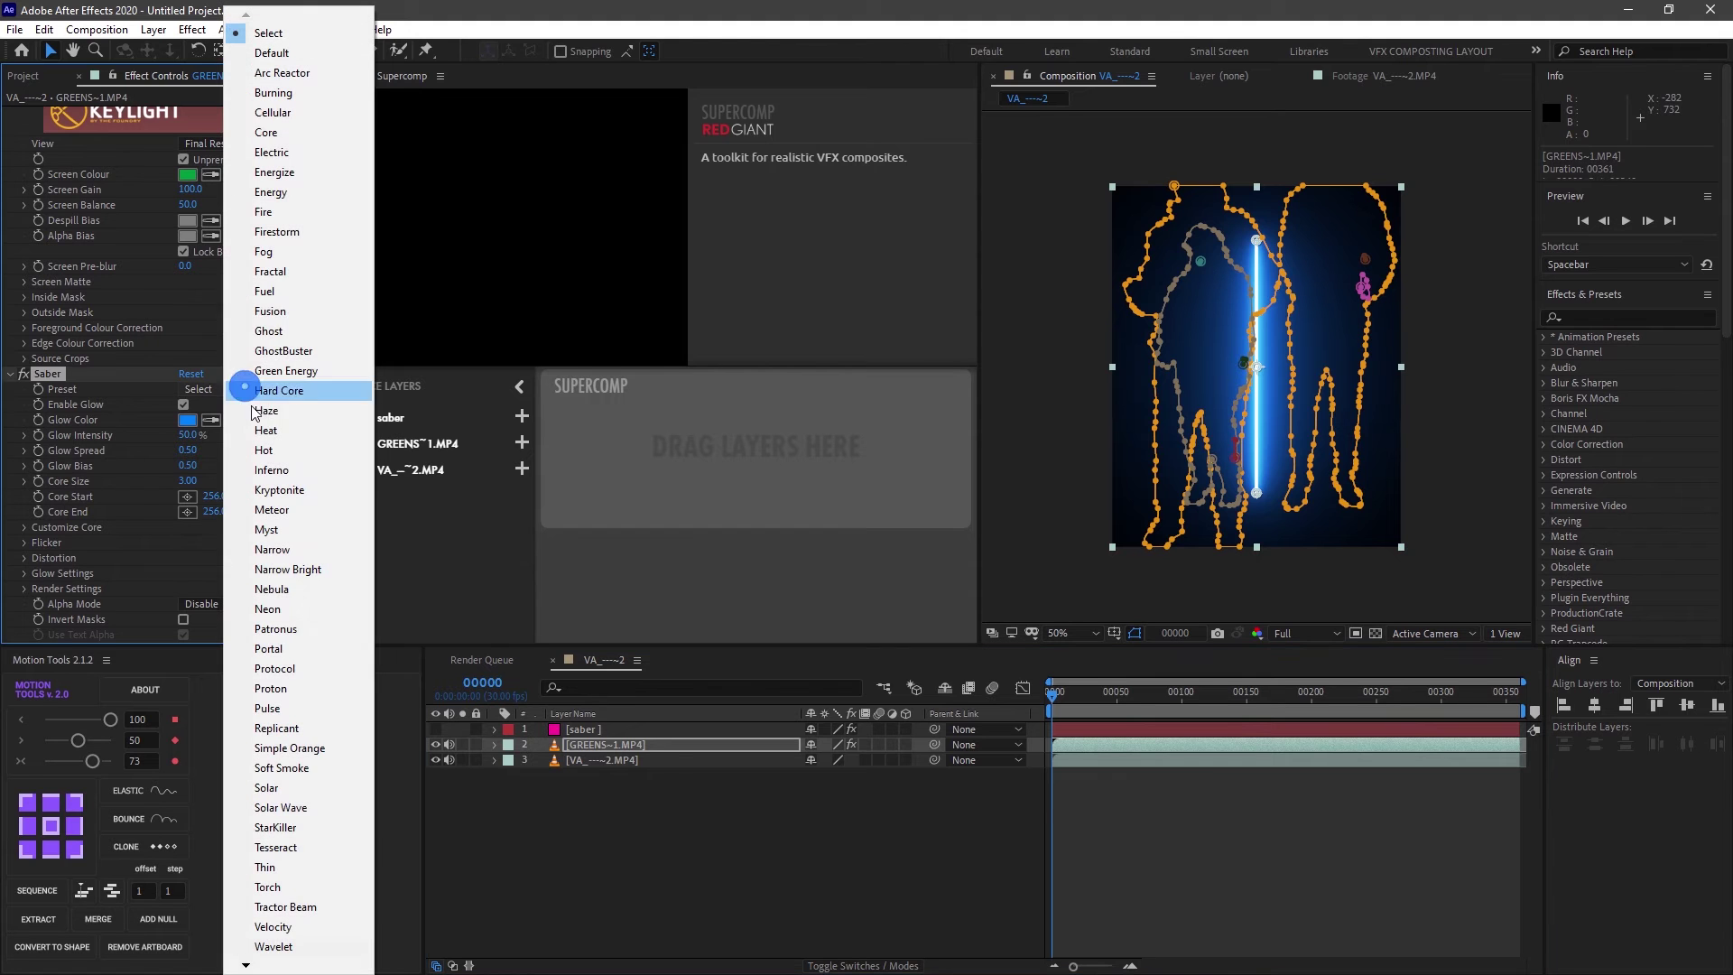
click(330, 153)
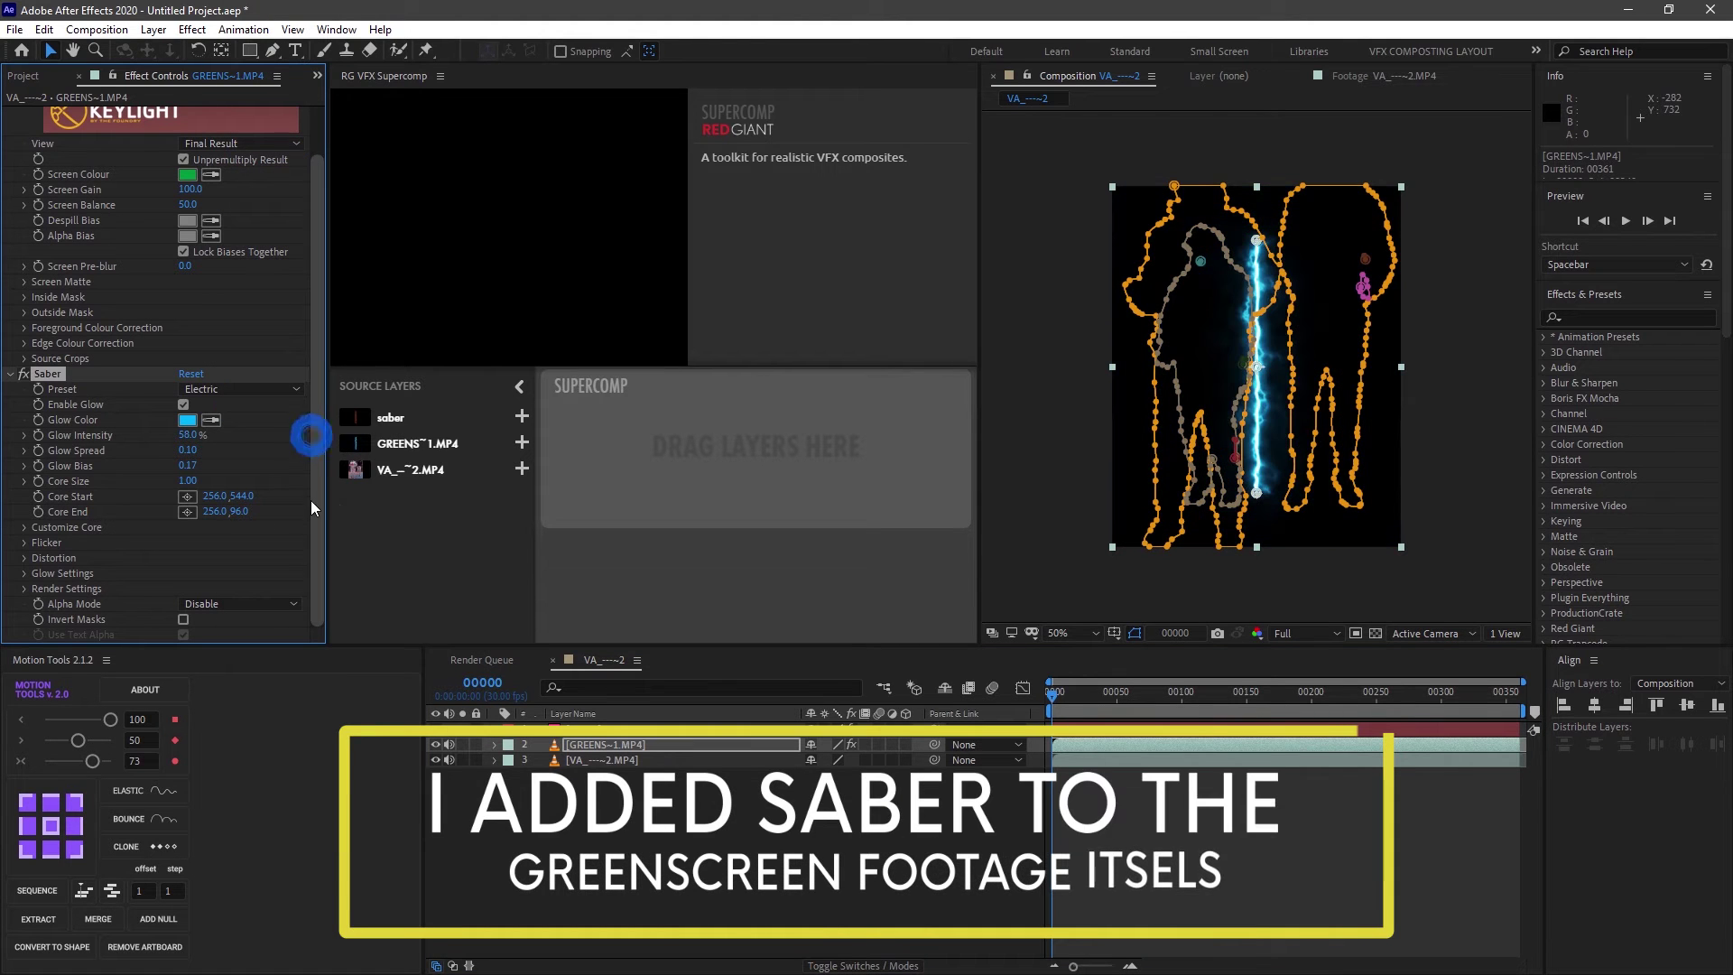
click(187, 420)
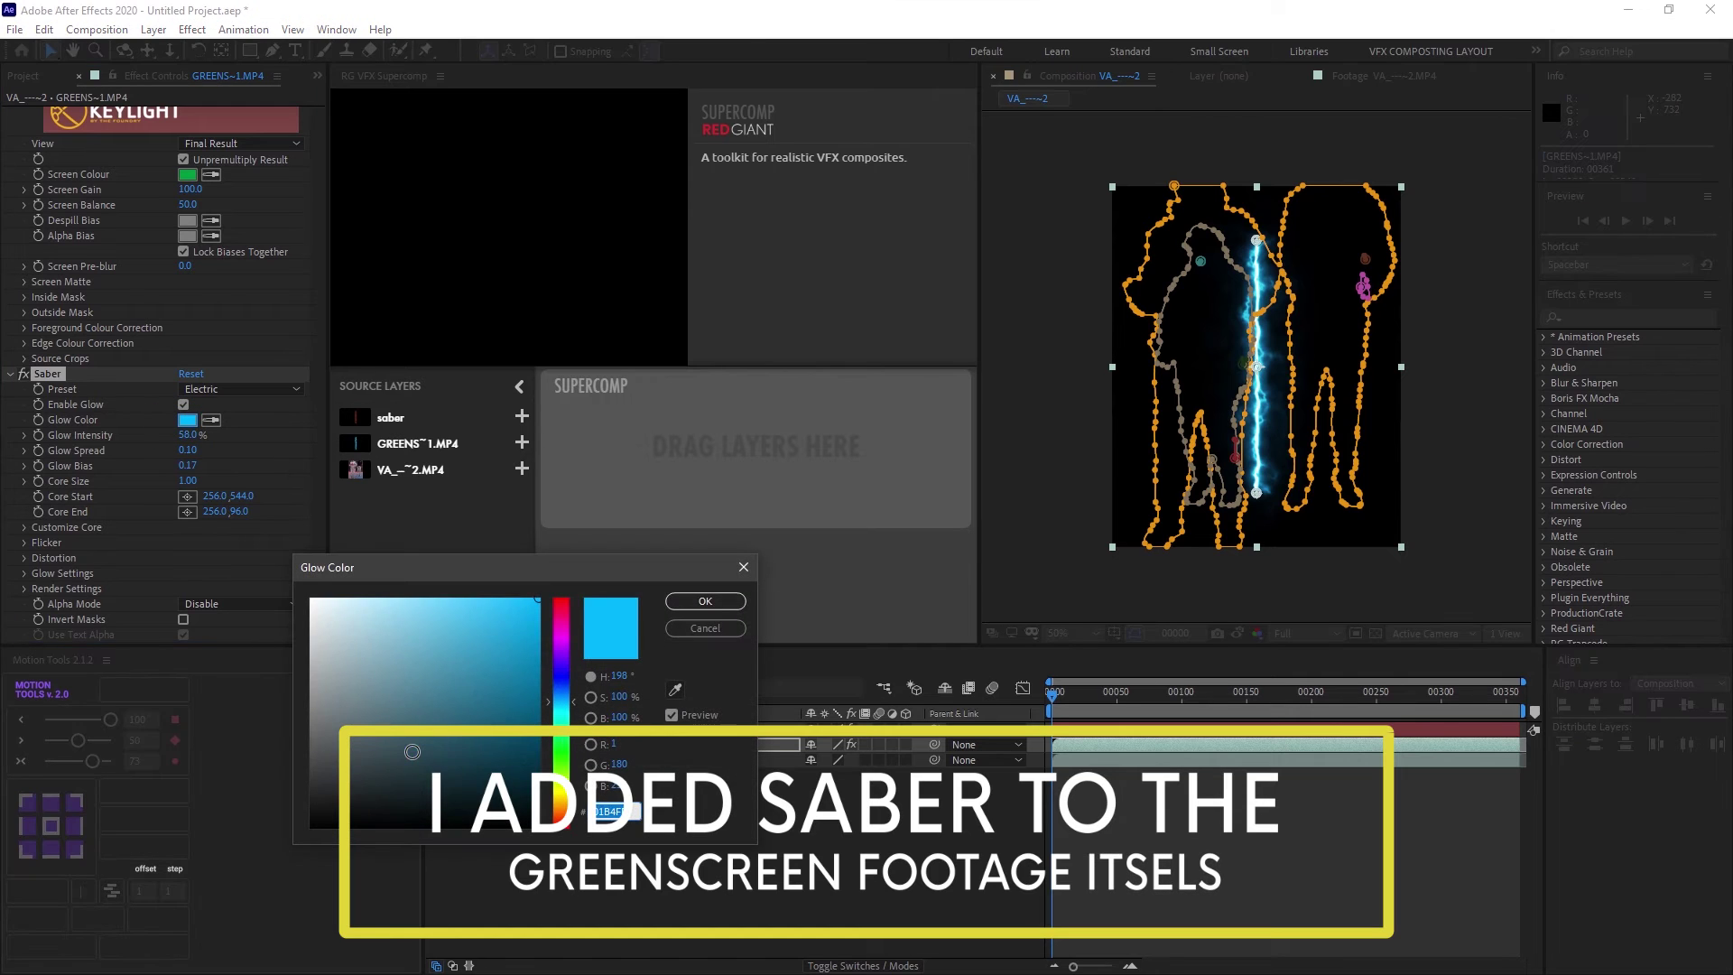
drag(413, 752, 561, 800)
click(561, 764)
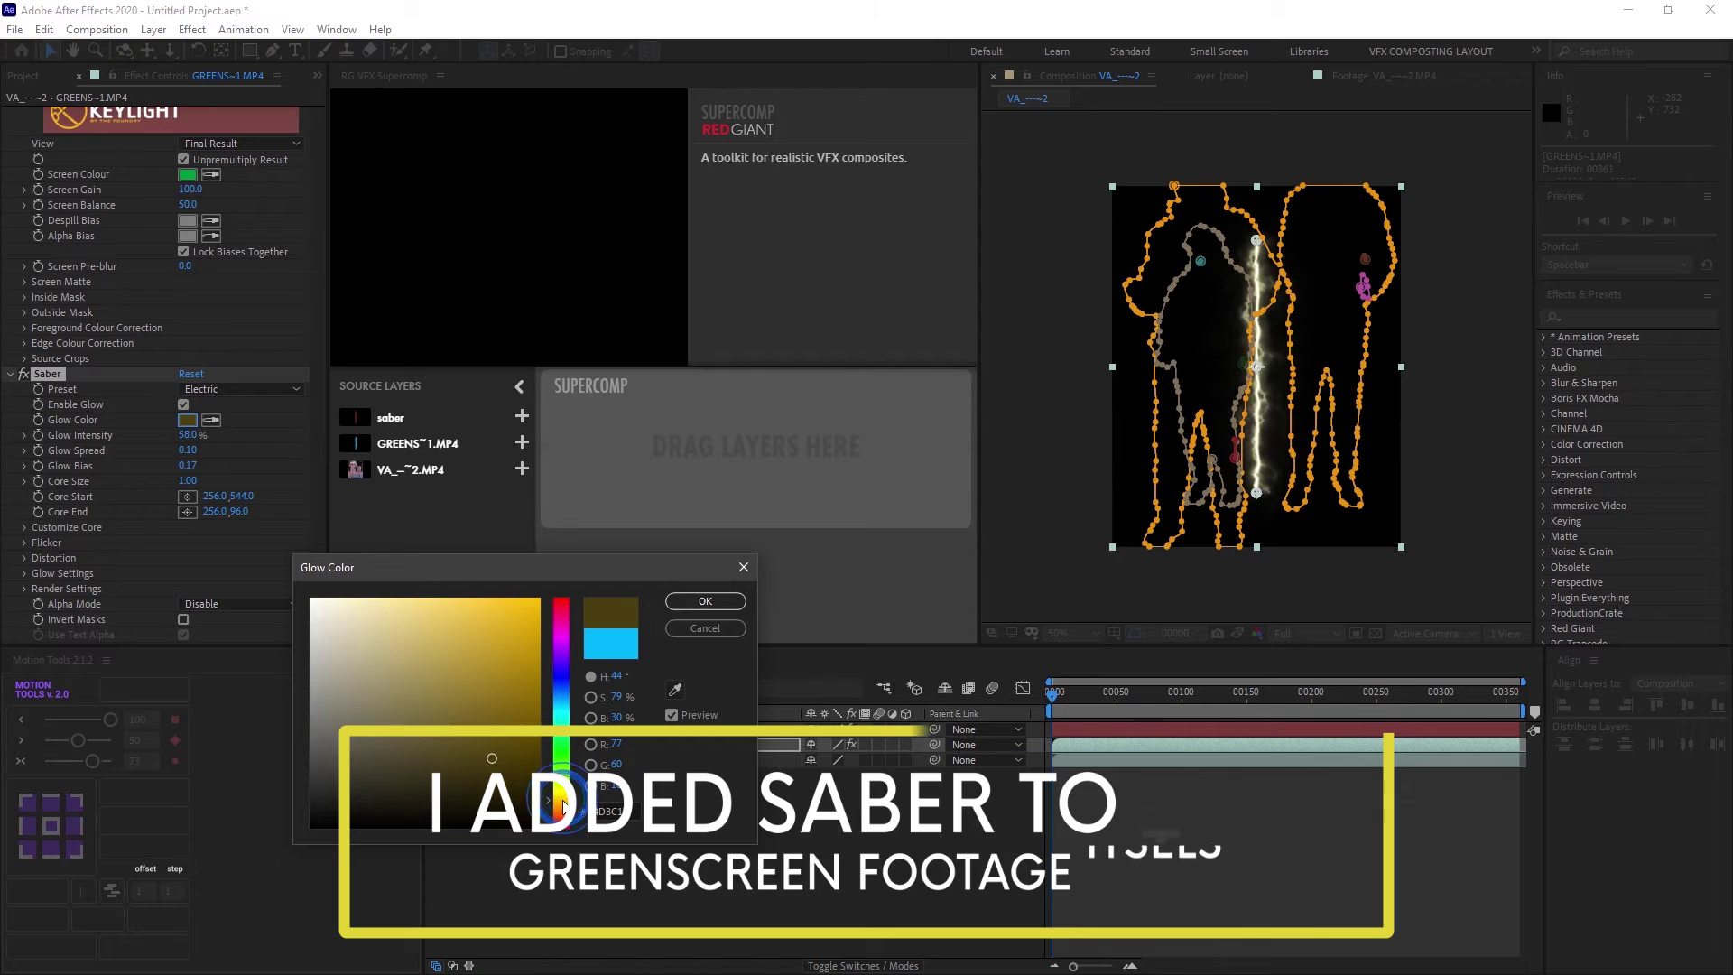
drag(527, 735, 587, 578)
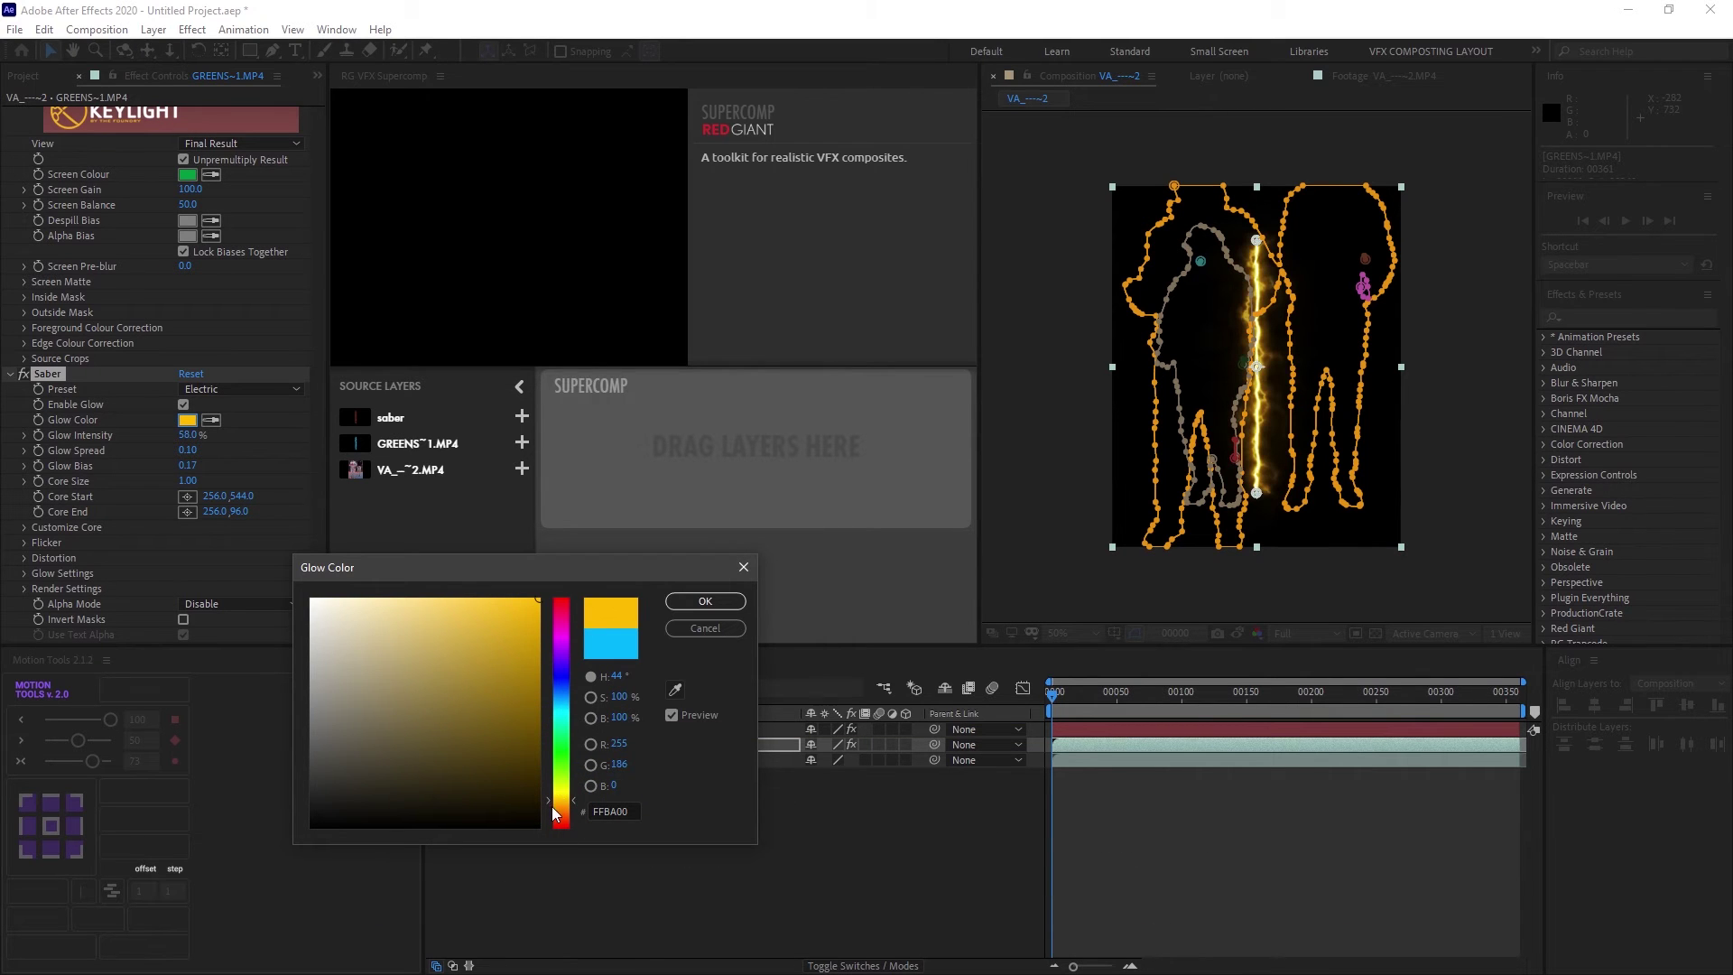
drag(552, 807, 552, 812)
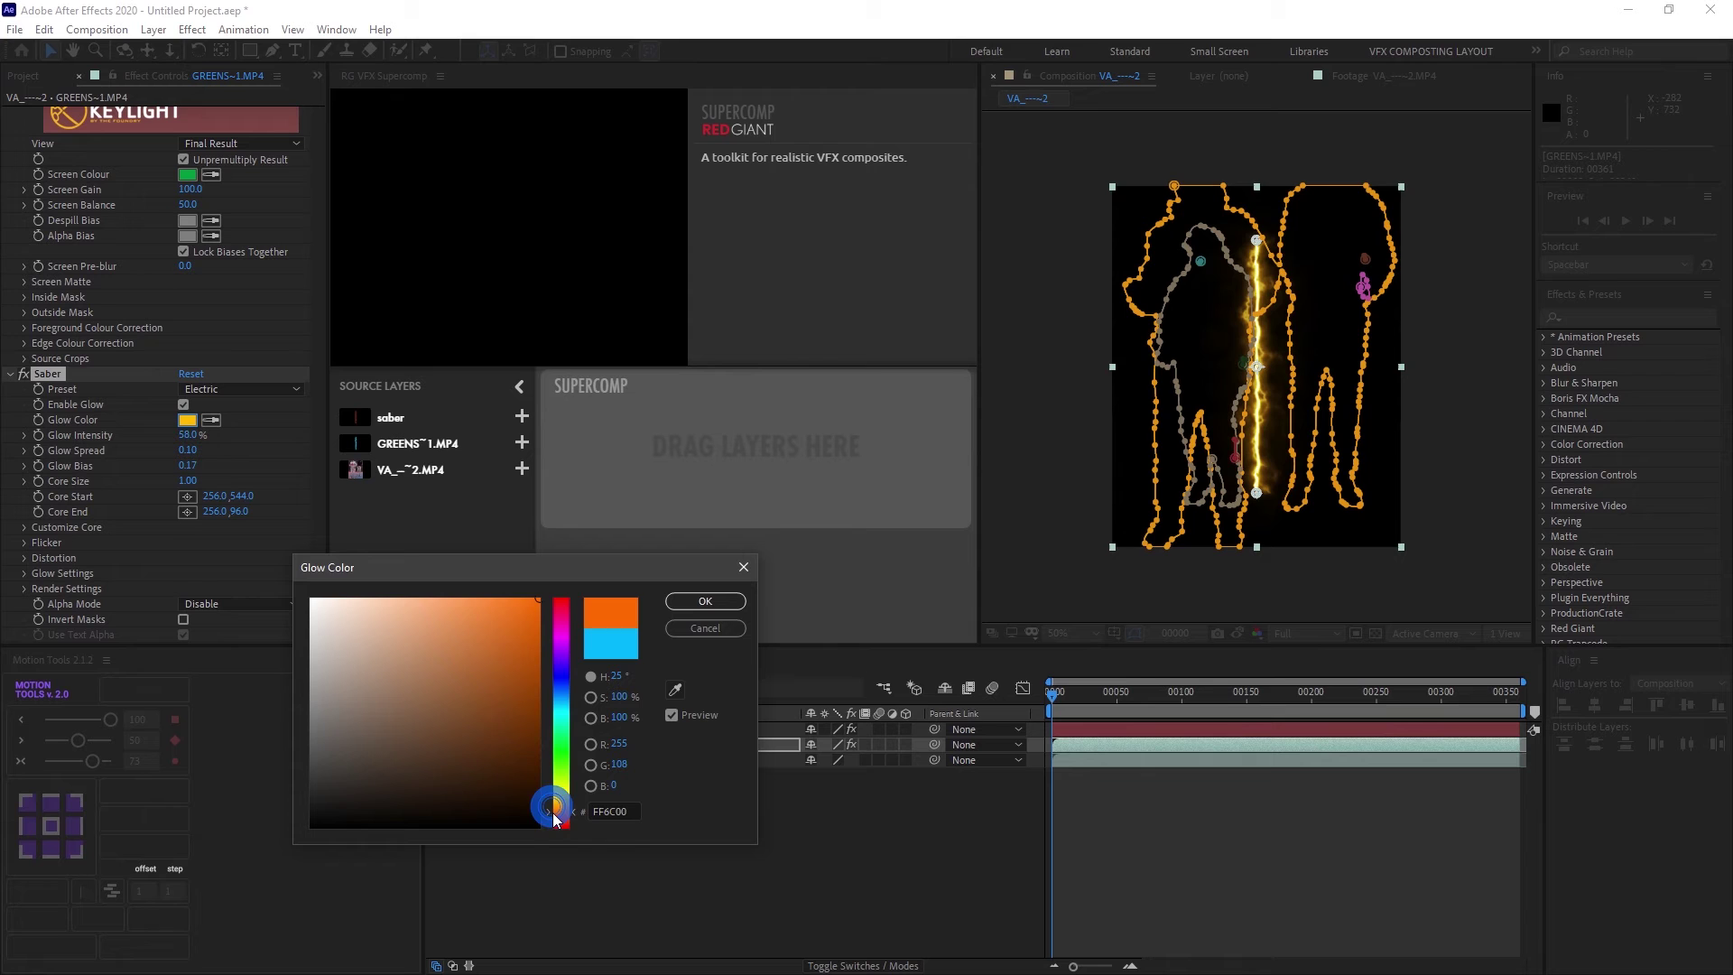
click(705, 600)
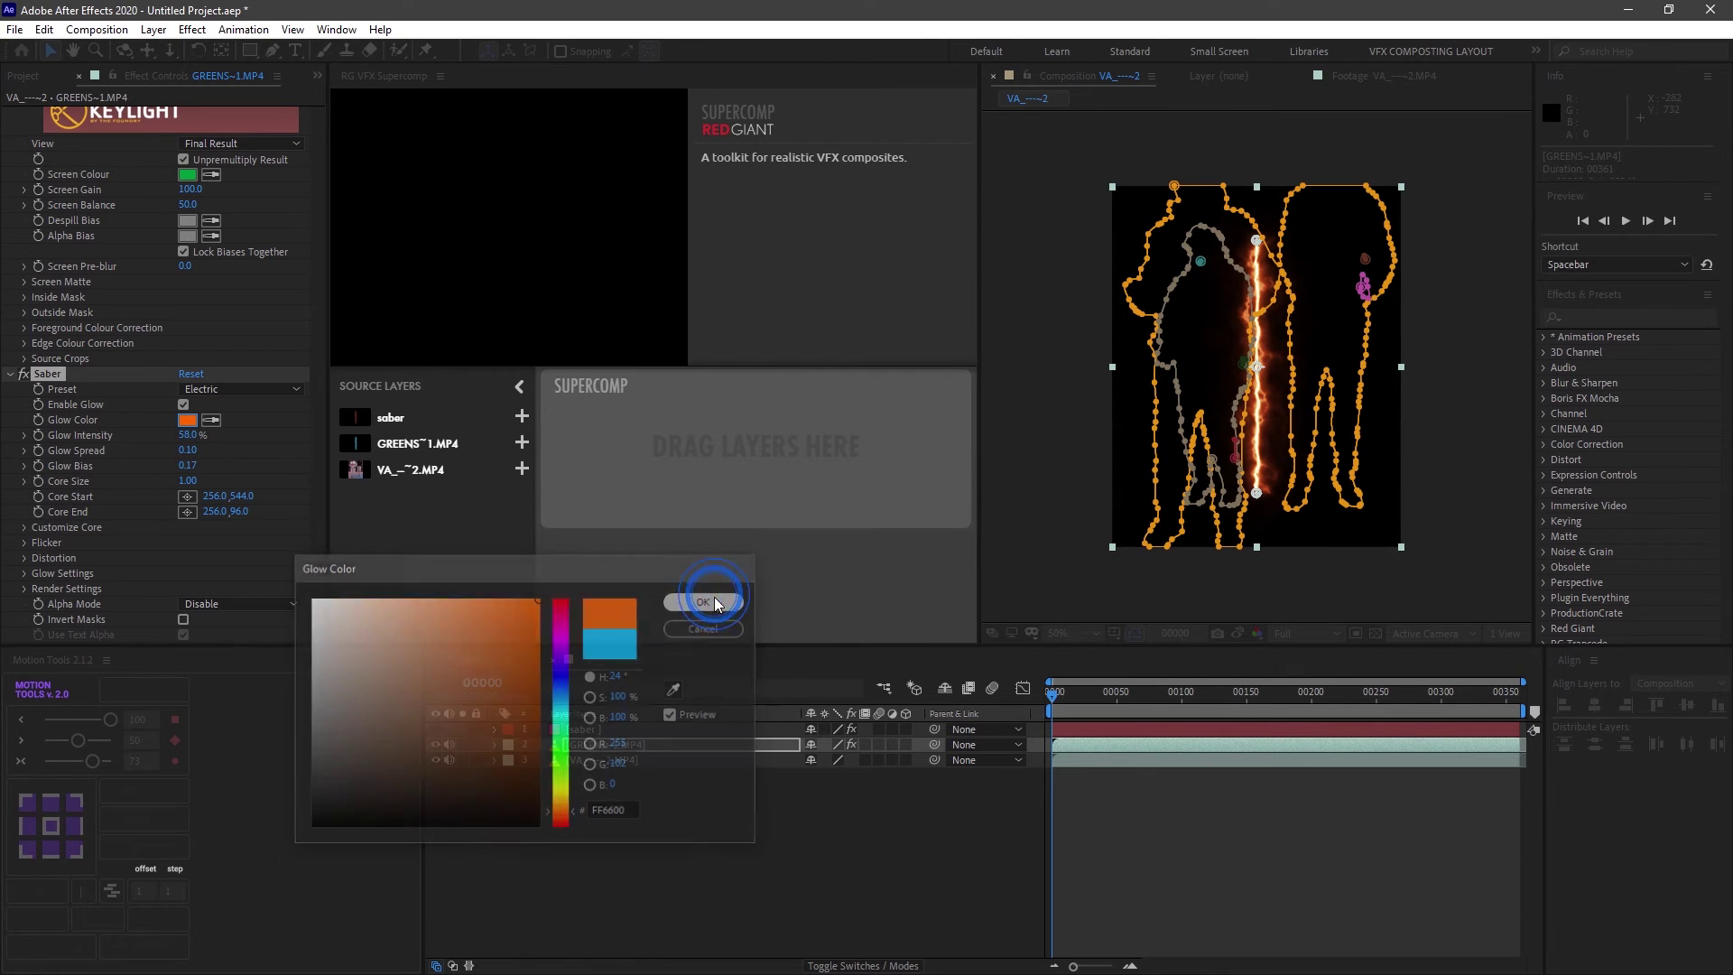
Step: Set the core type of the Saber effect on GREENS~1.MP4 to Layer Masks
click(313, 467)
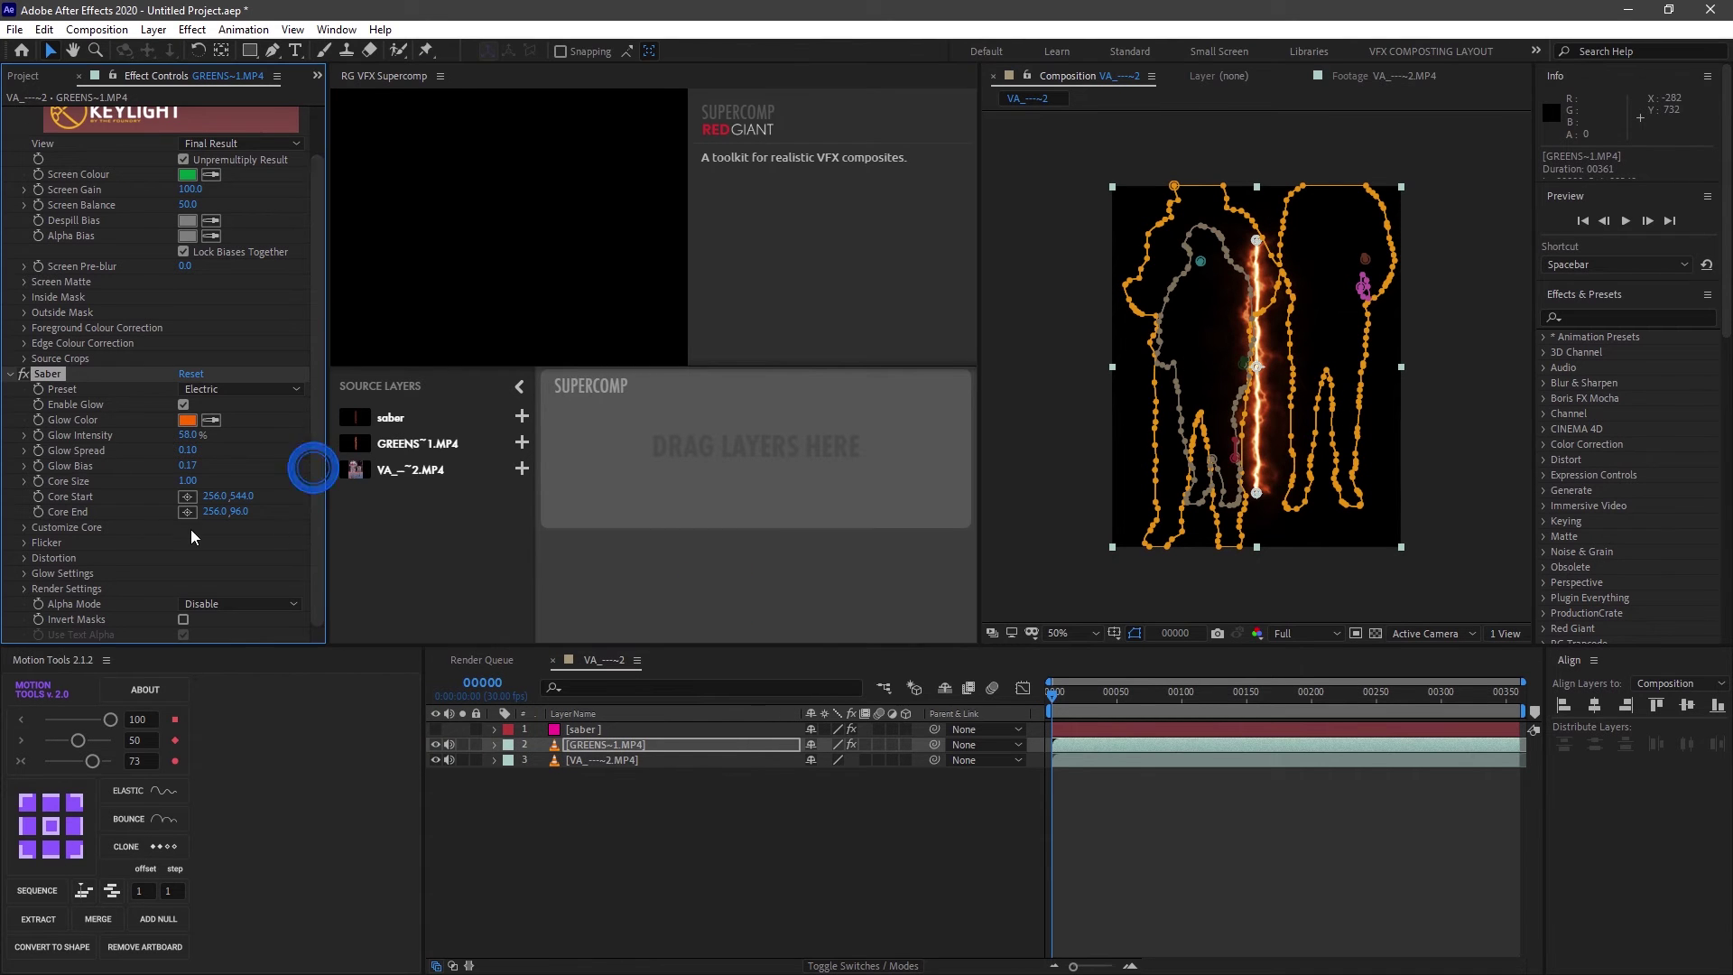
click(25, 528)
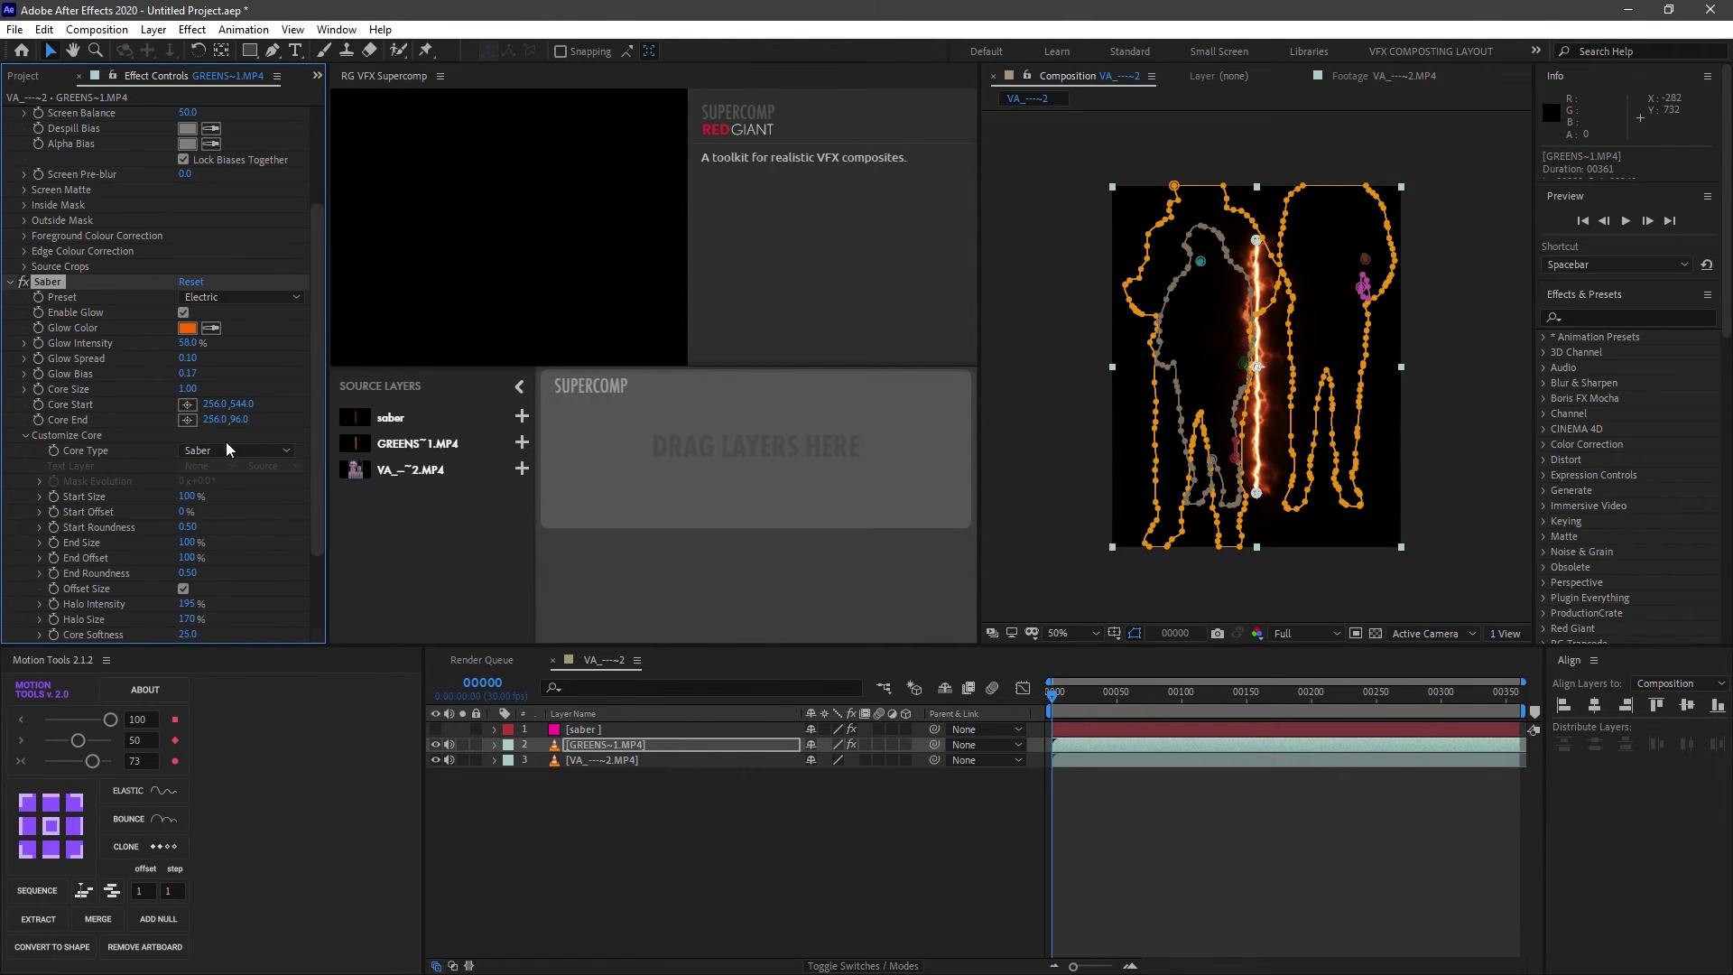
click(248, 448)
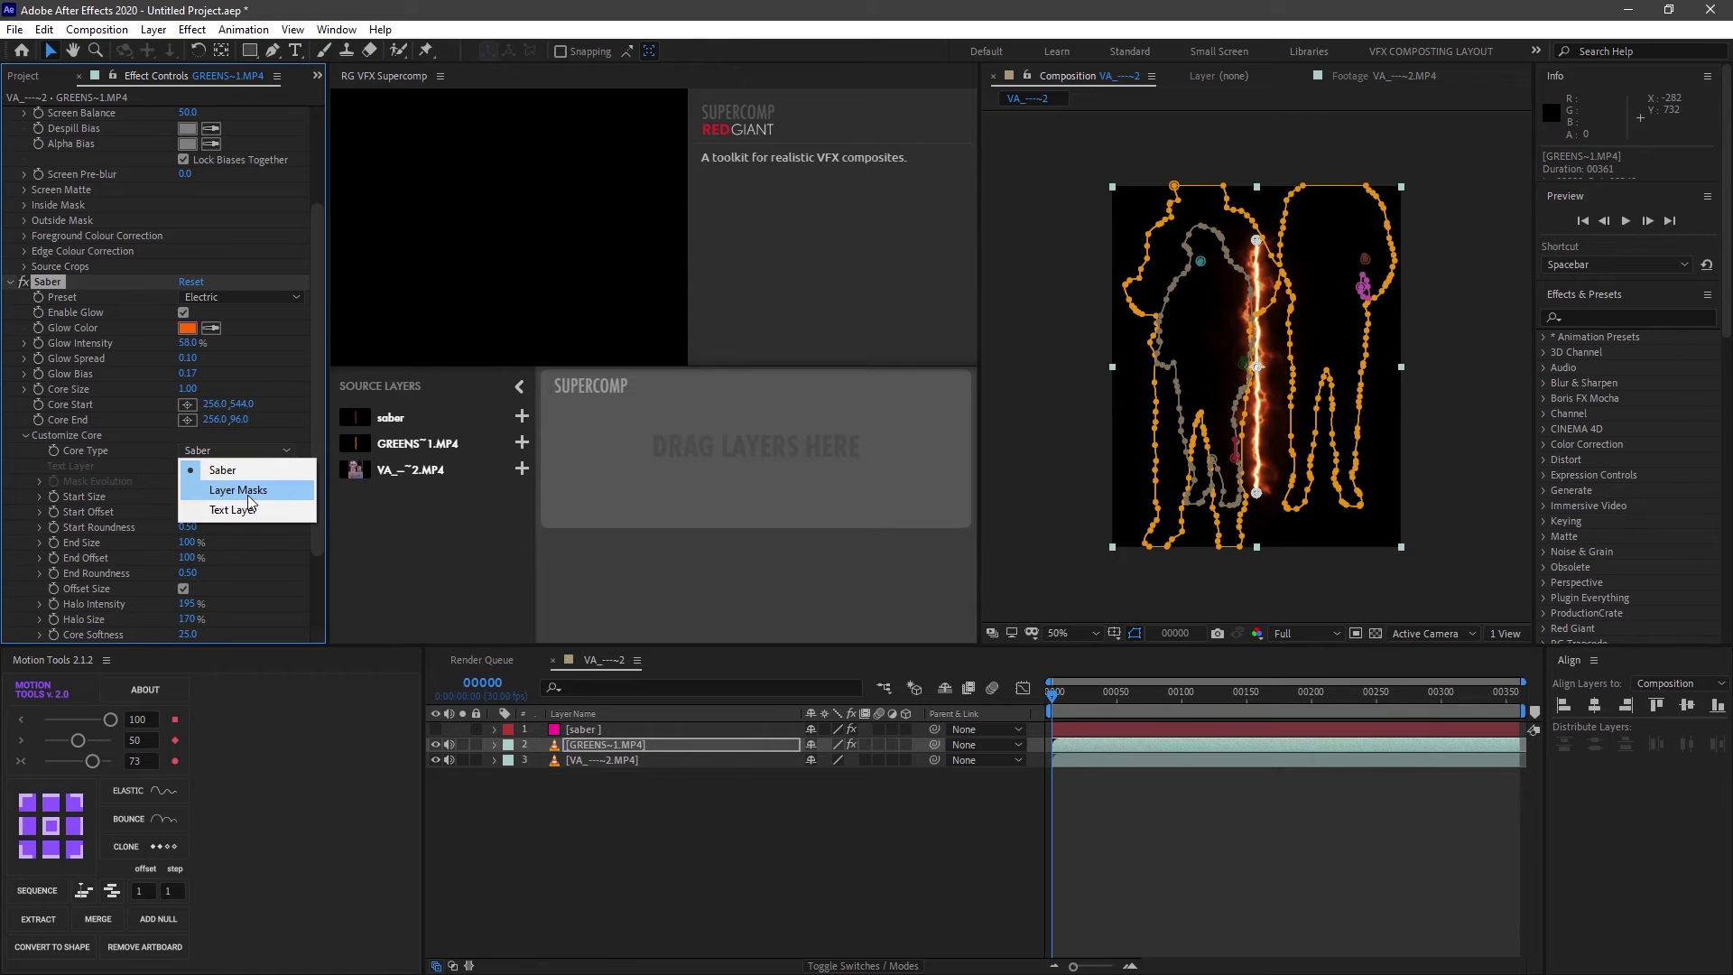
click(245, 492)
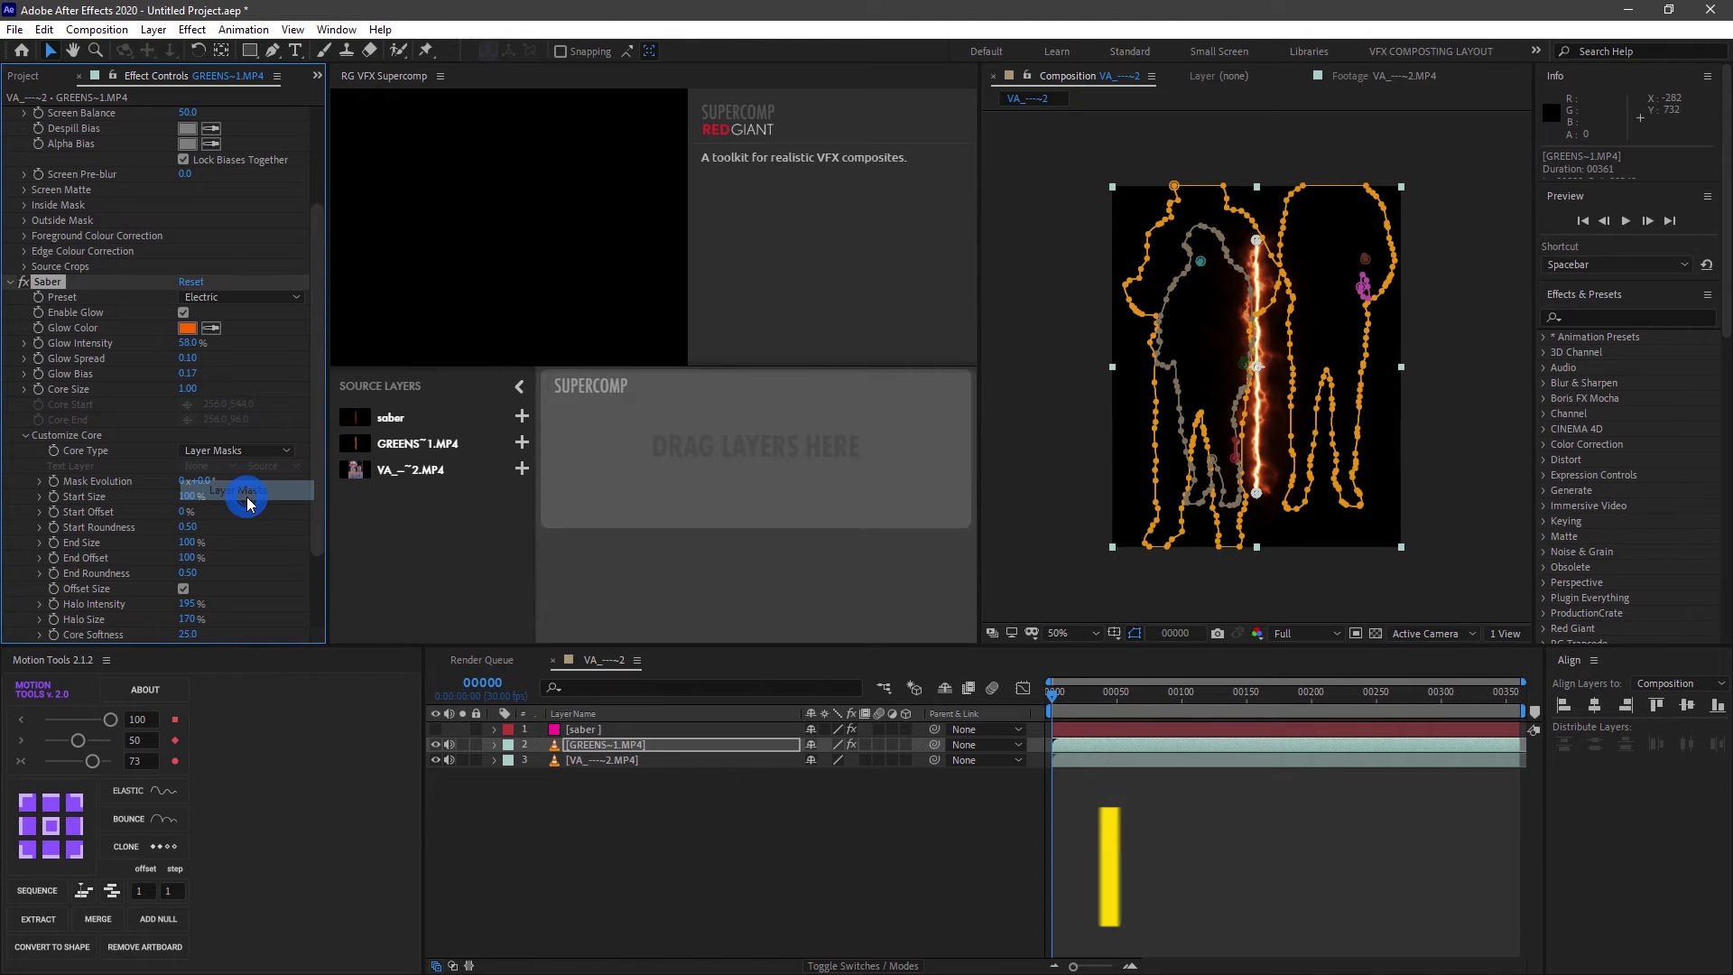
click(249, 452)
click(442, 553)
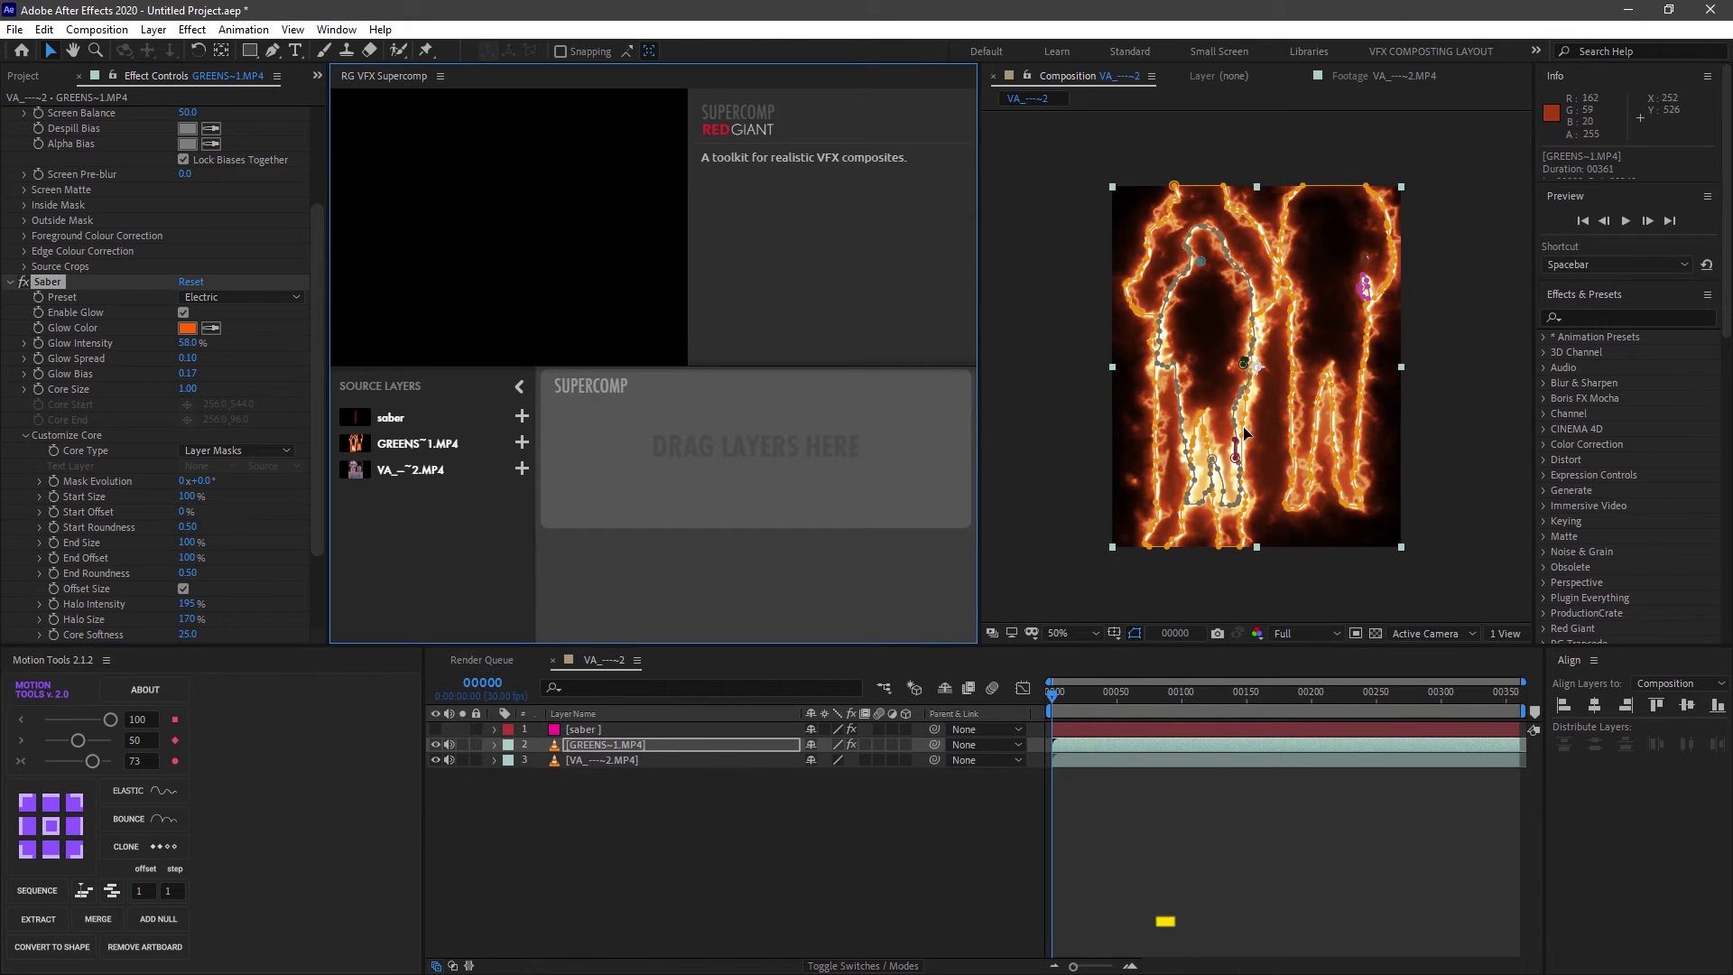
Step: Delete the hidden saber solid layer, and collapse the Keylight settings of GREENS~1.MP4
click(686, 736)
key(Delete)
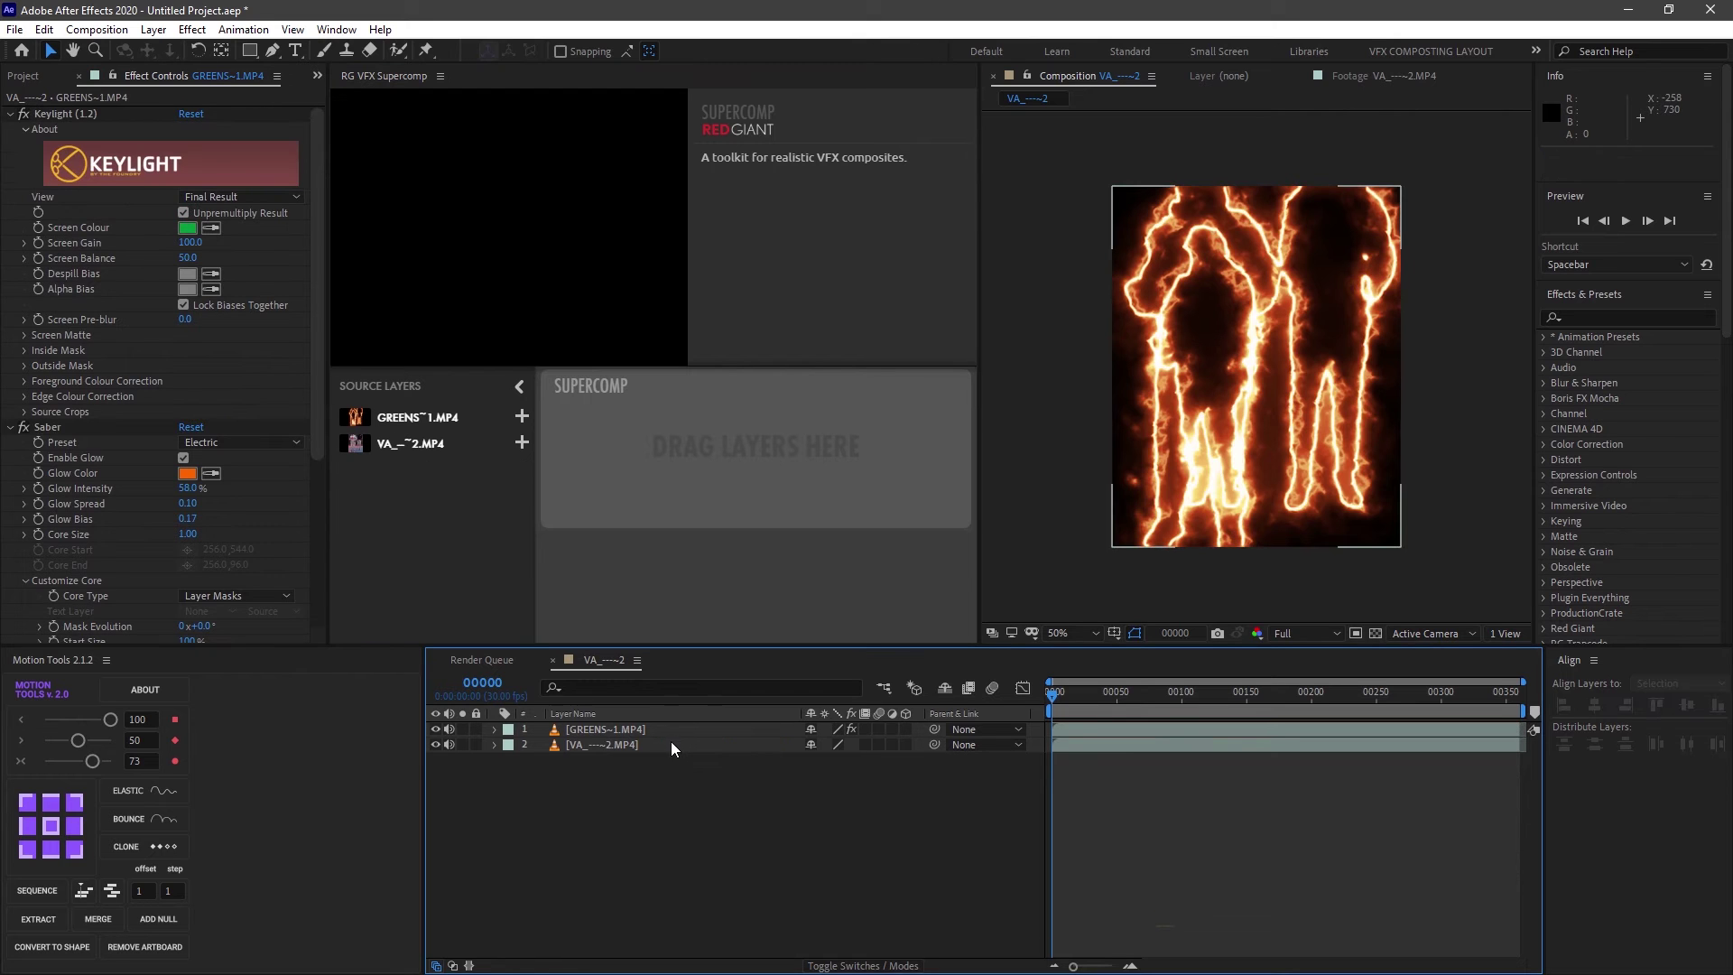
click(658, 728)
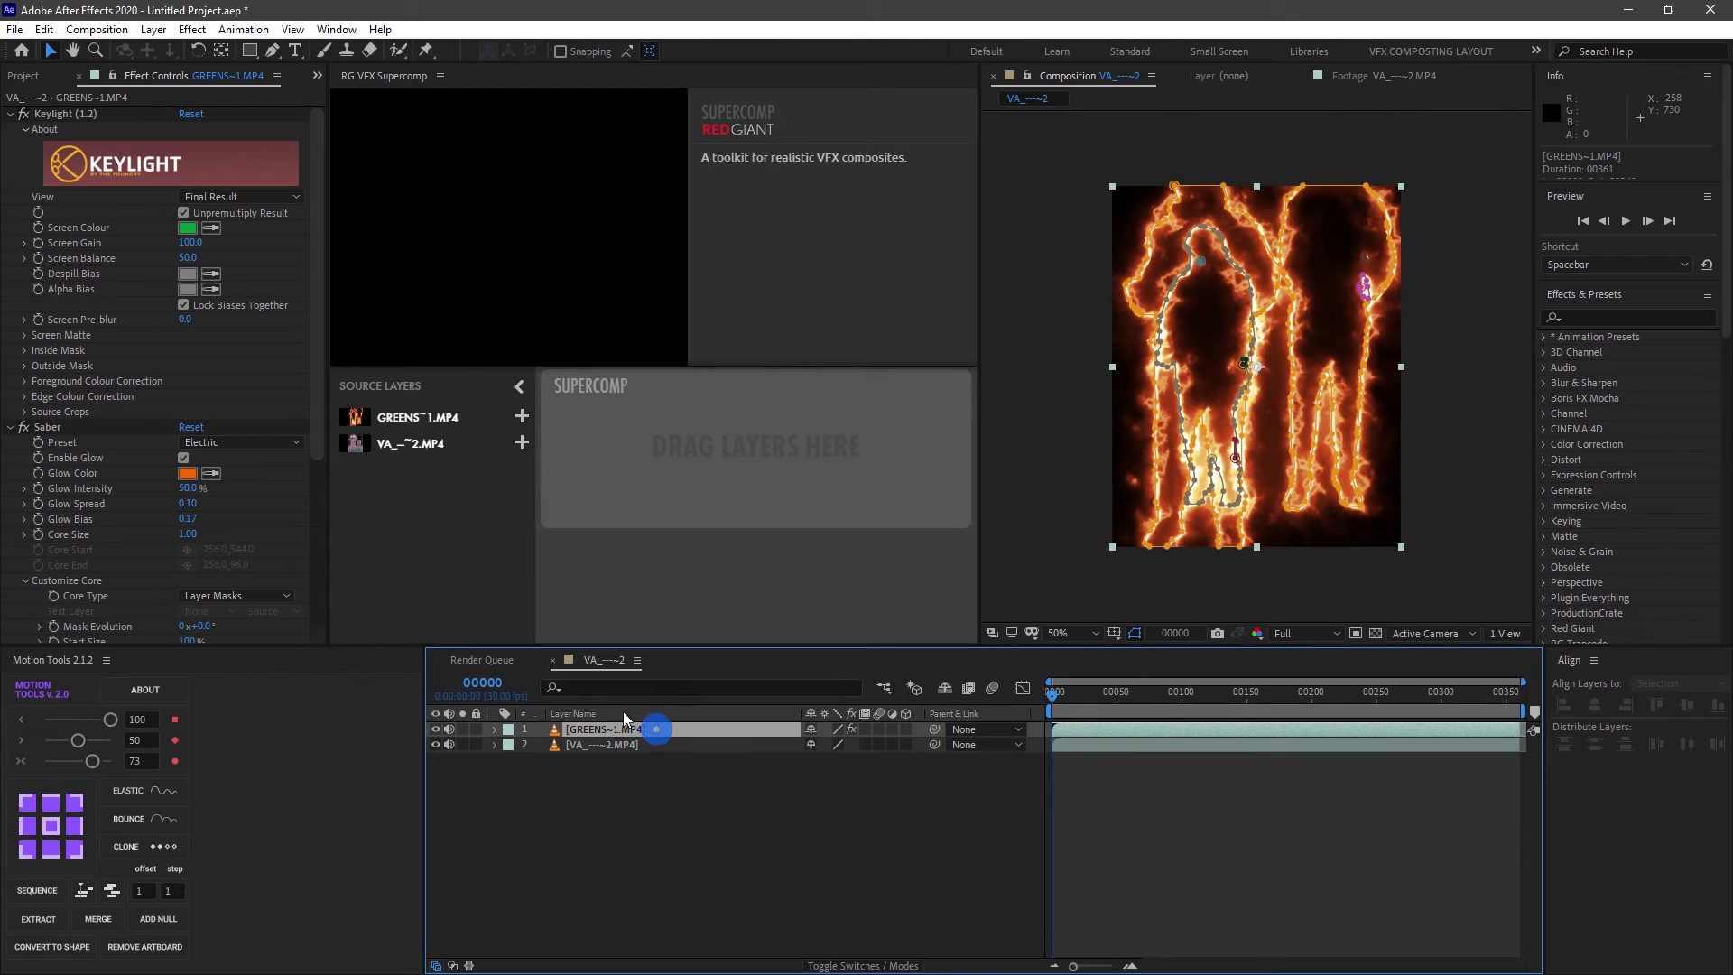
click(10, 116)
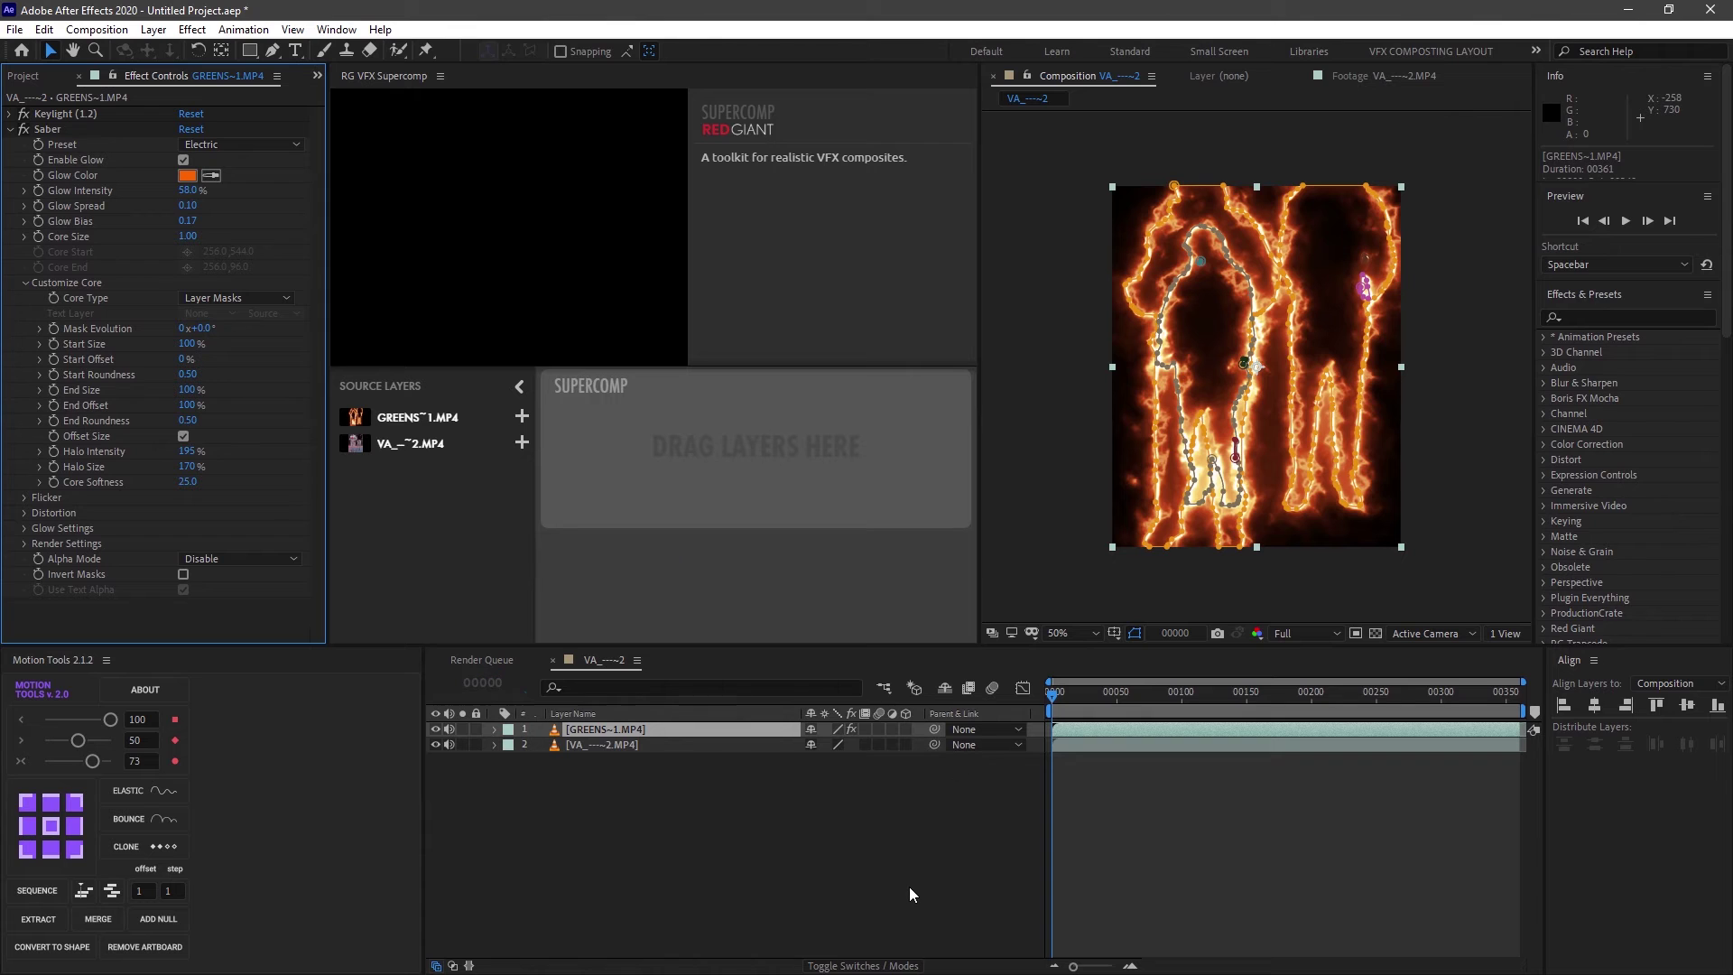
Step: Set the GREENS~1.MP4 layer's blending mode to Screen, and scrub to frame 153 to check the glow over the dancers
click(855, 966)
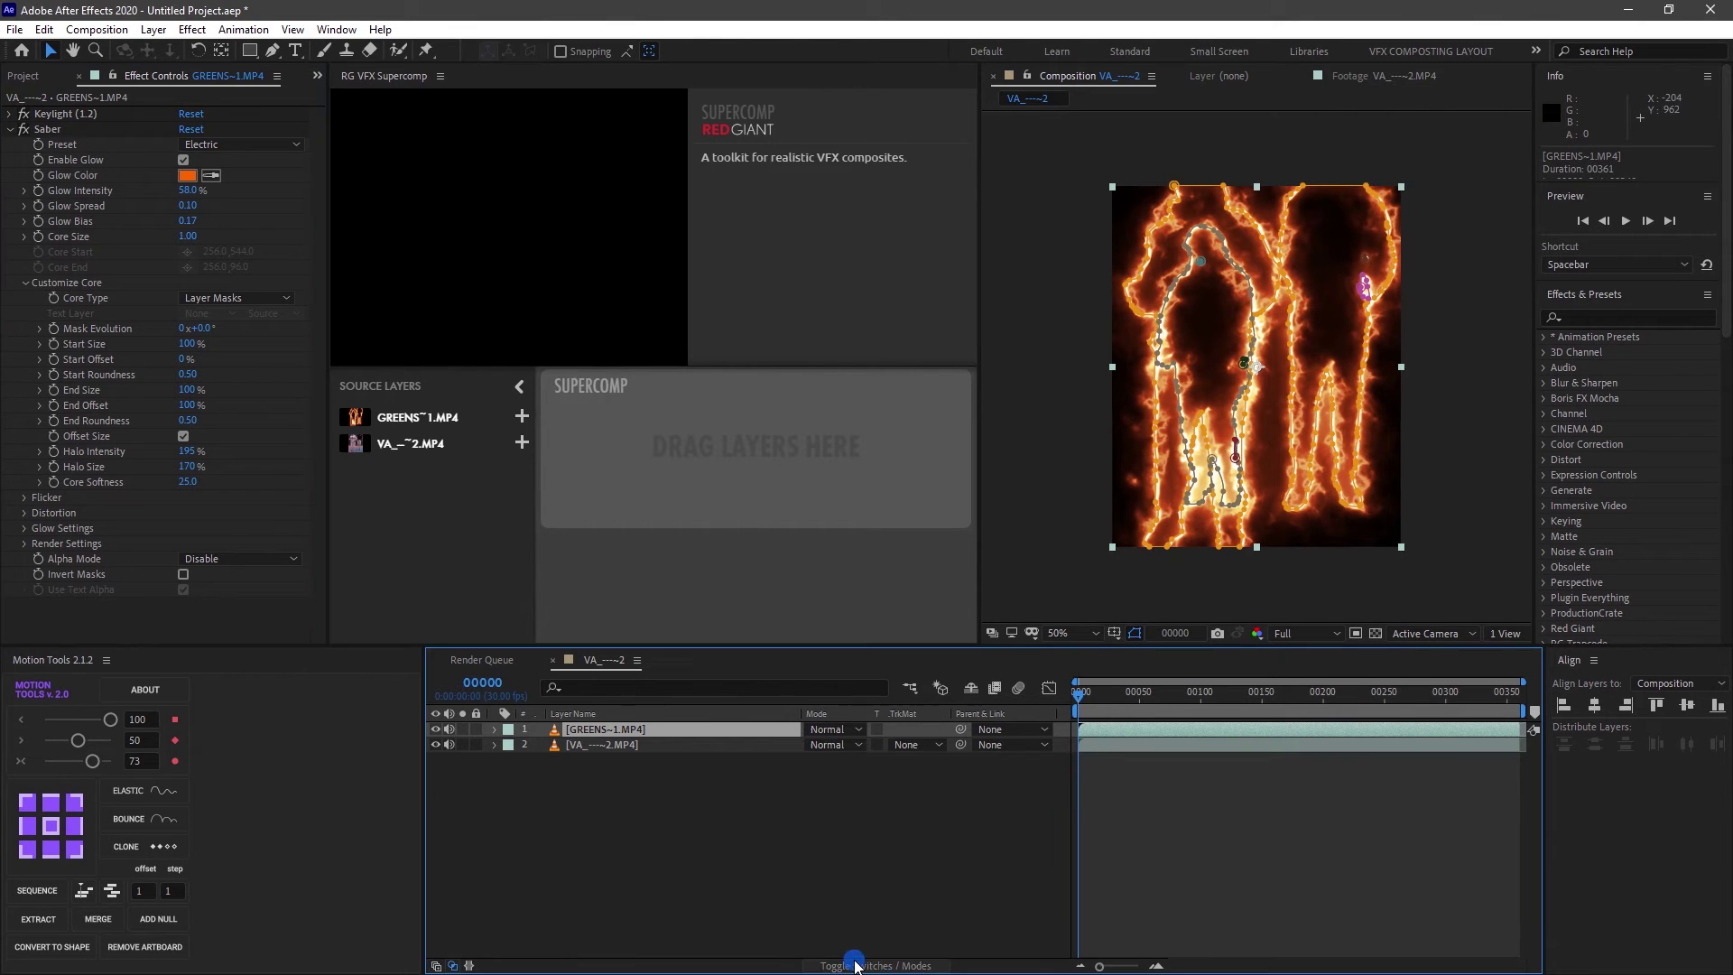
click(845, 734)
click(766, 893)
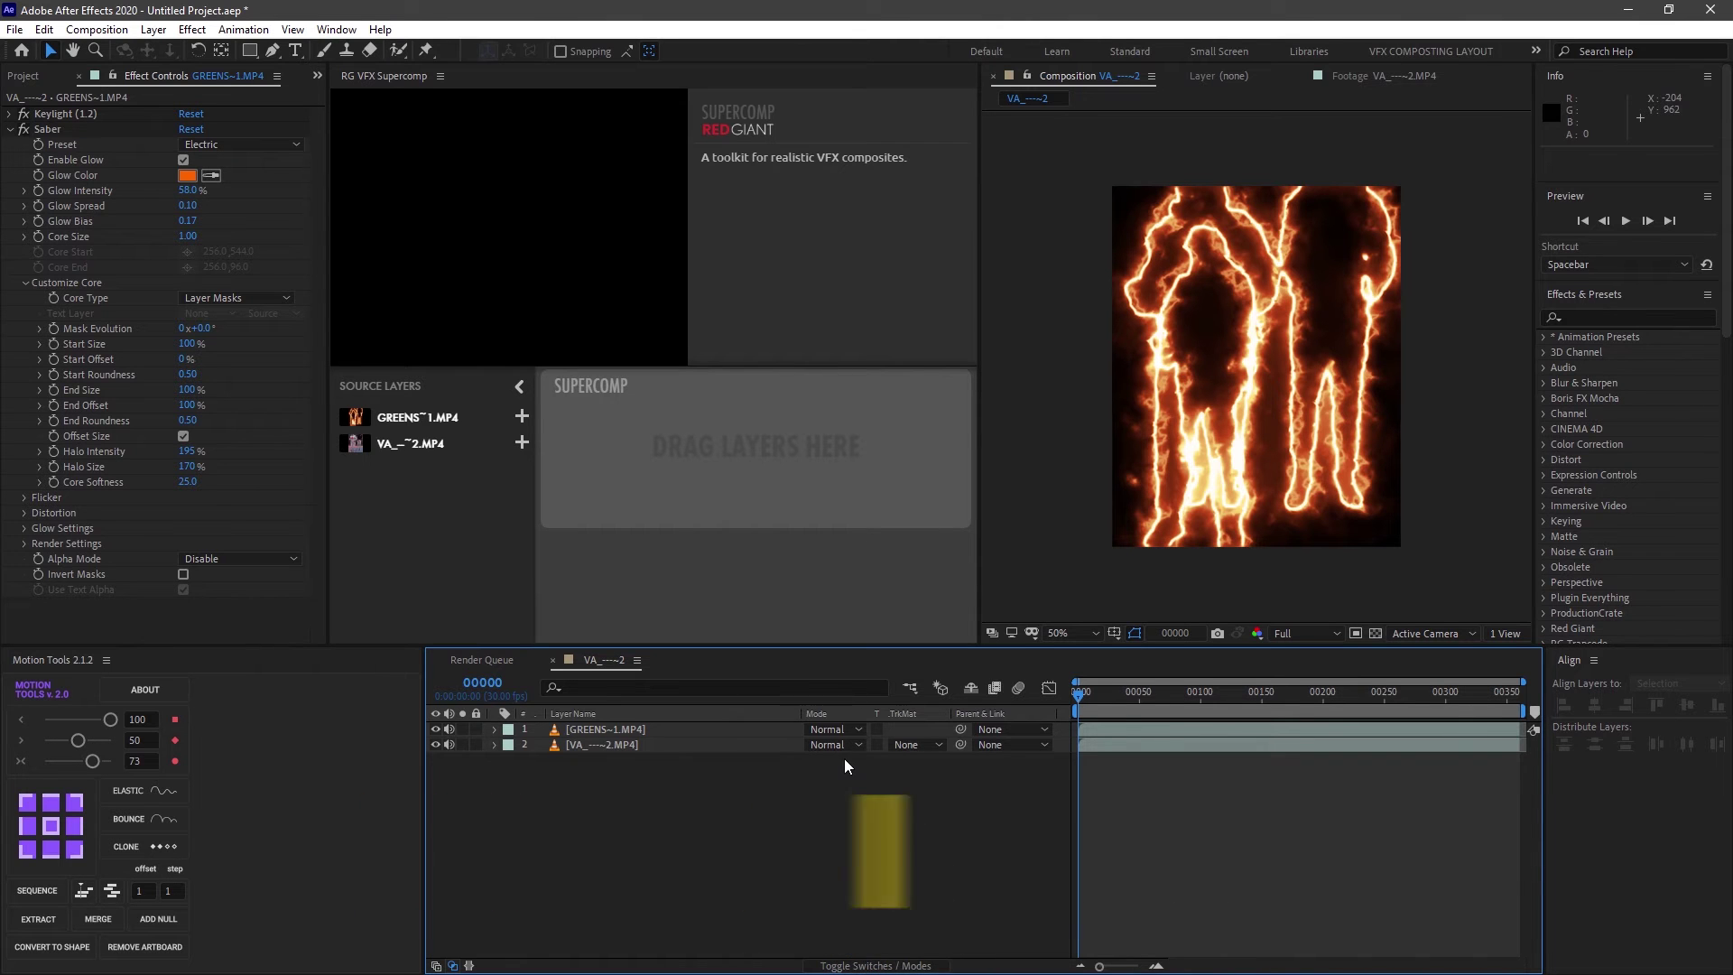
click(836, 728)
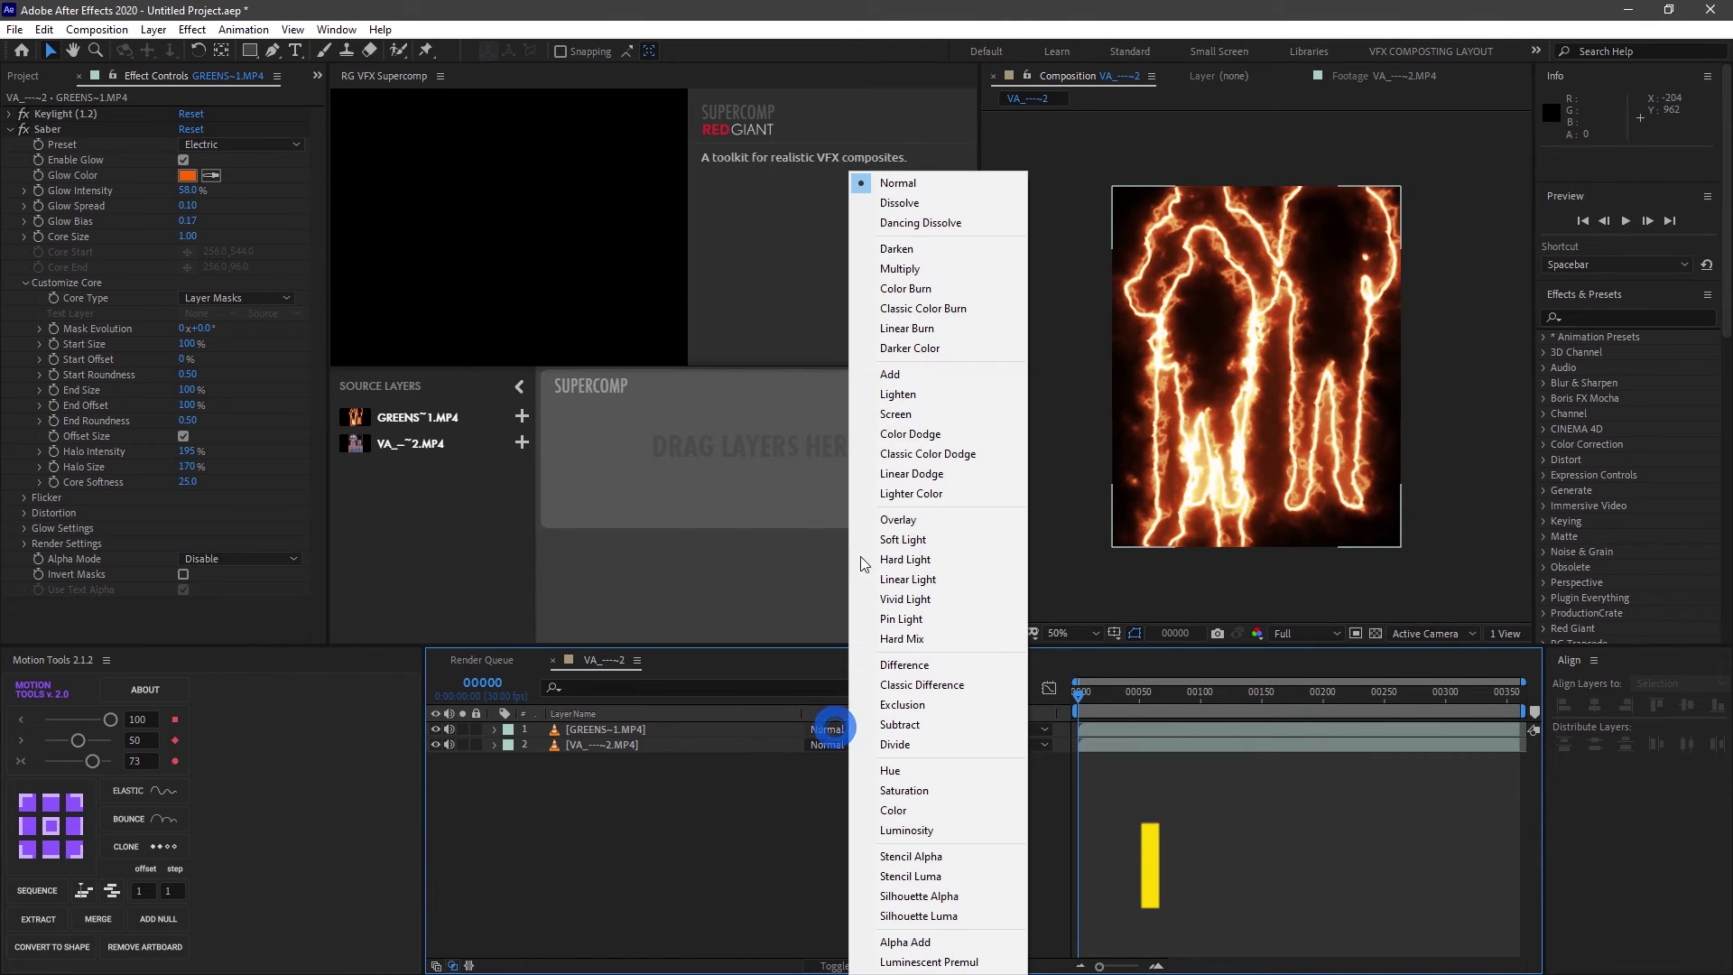
click(906, 413)
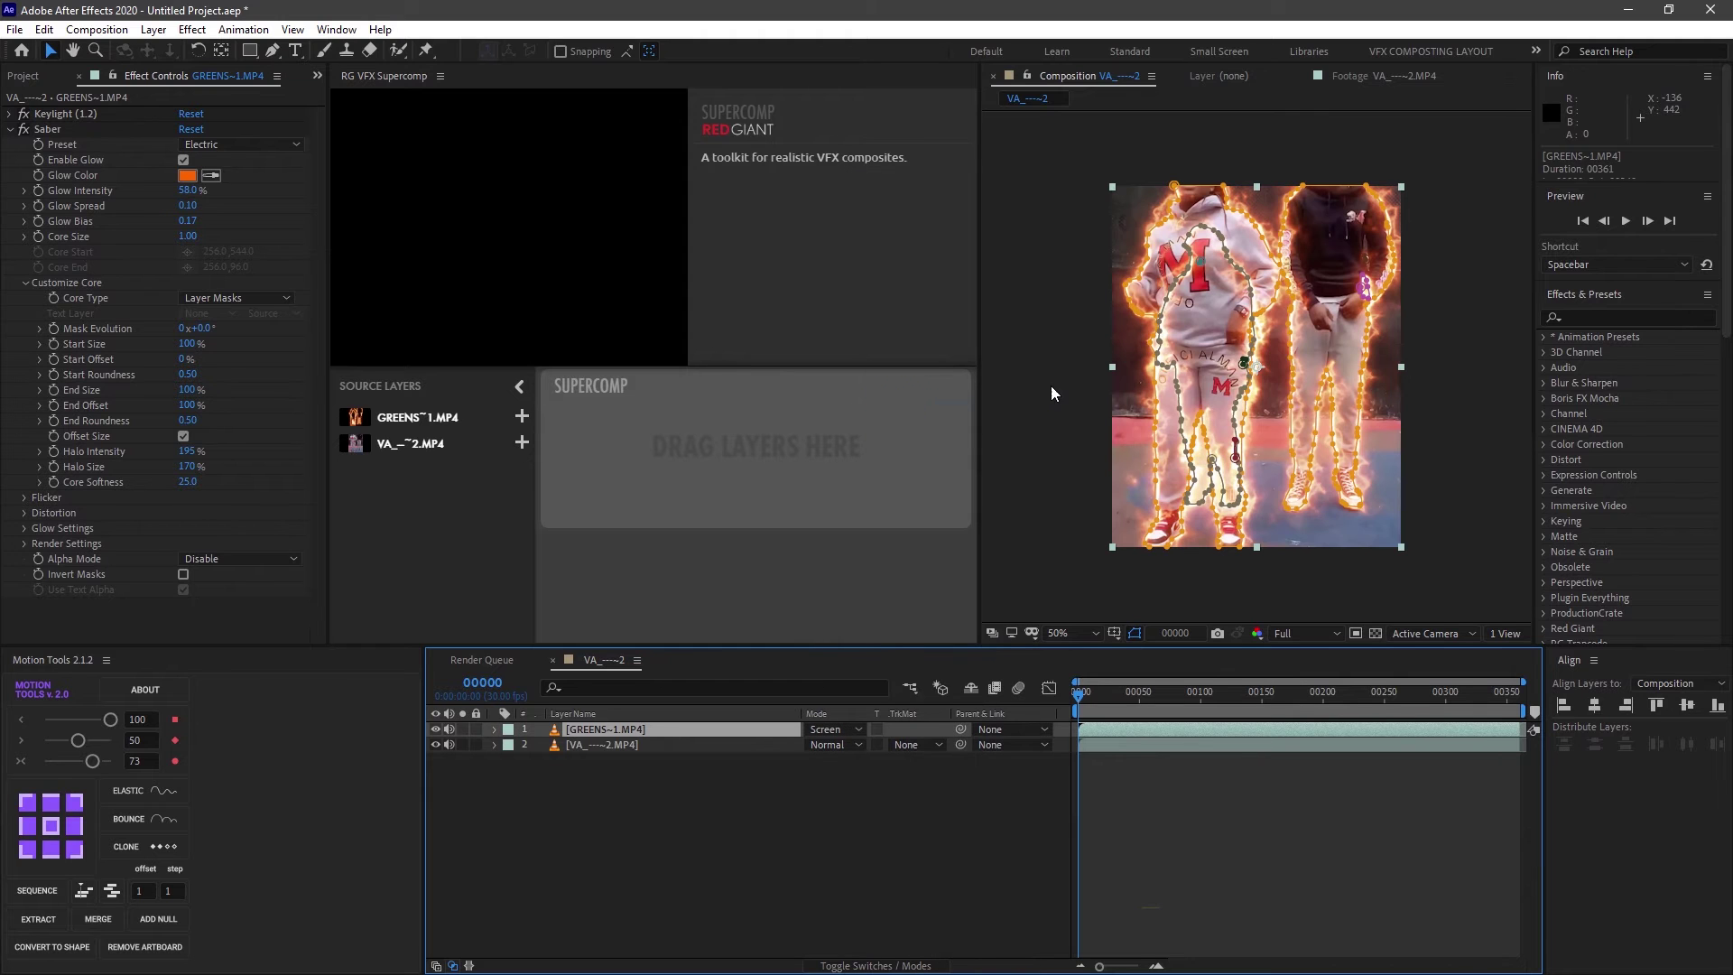
click(1196, 883)
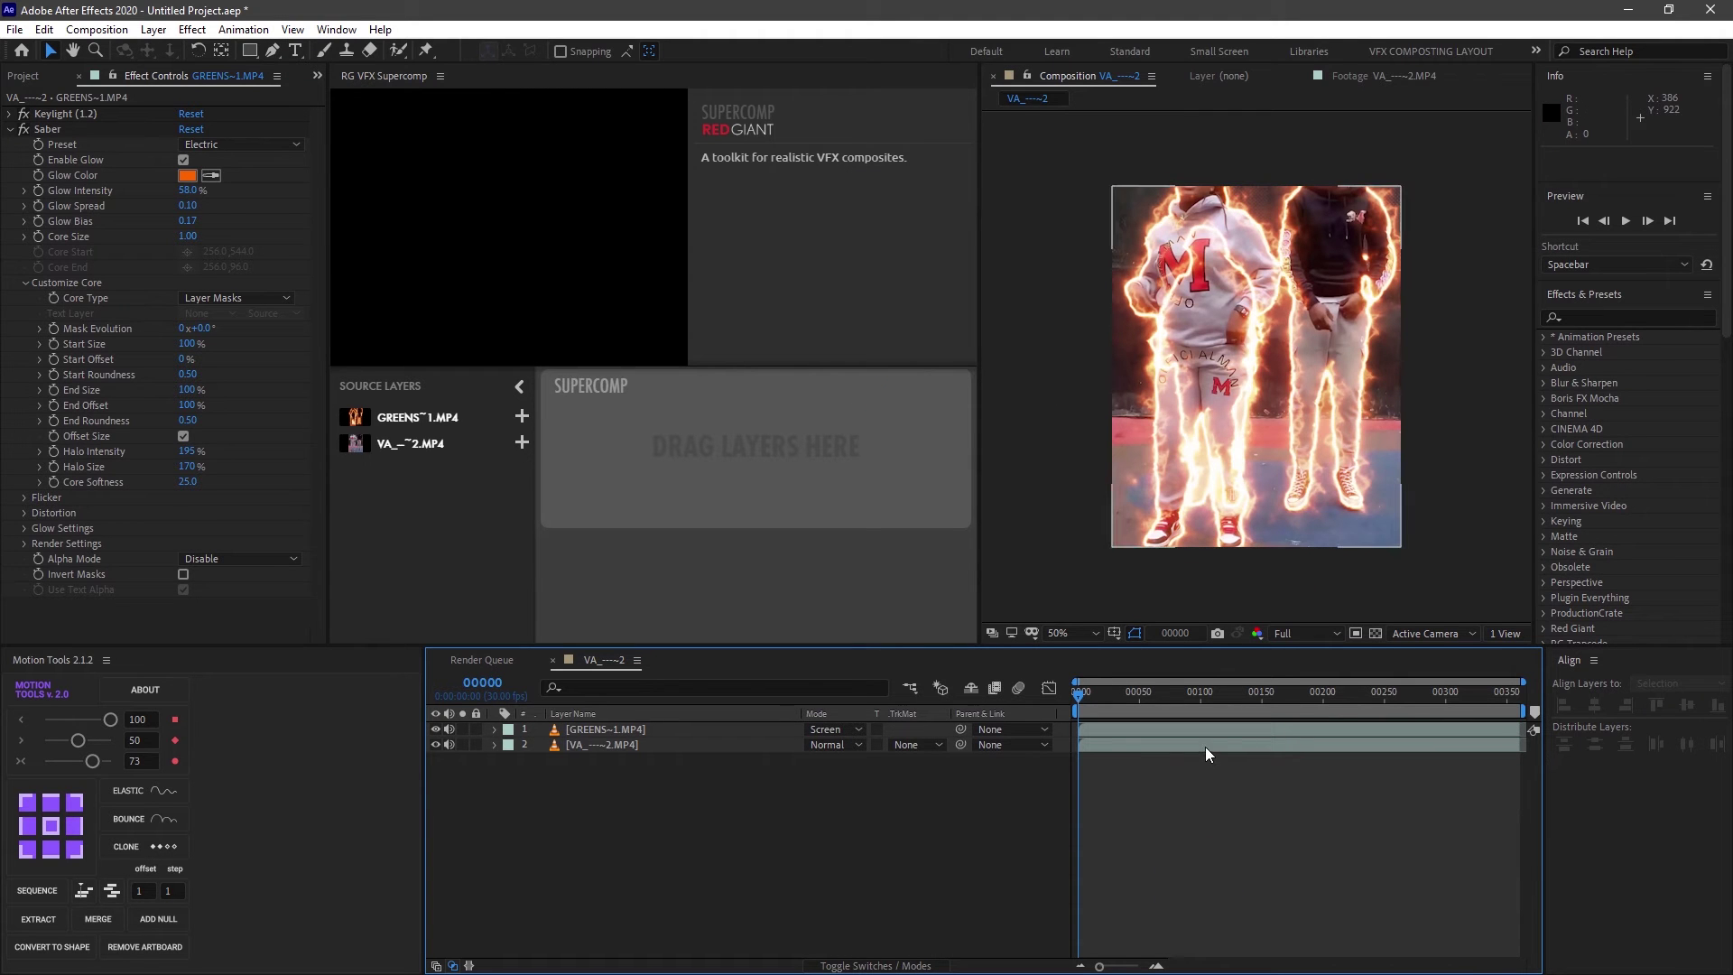
drag(1209, 691, 1266, 695)
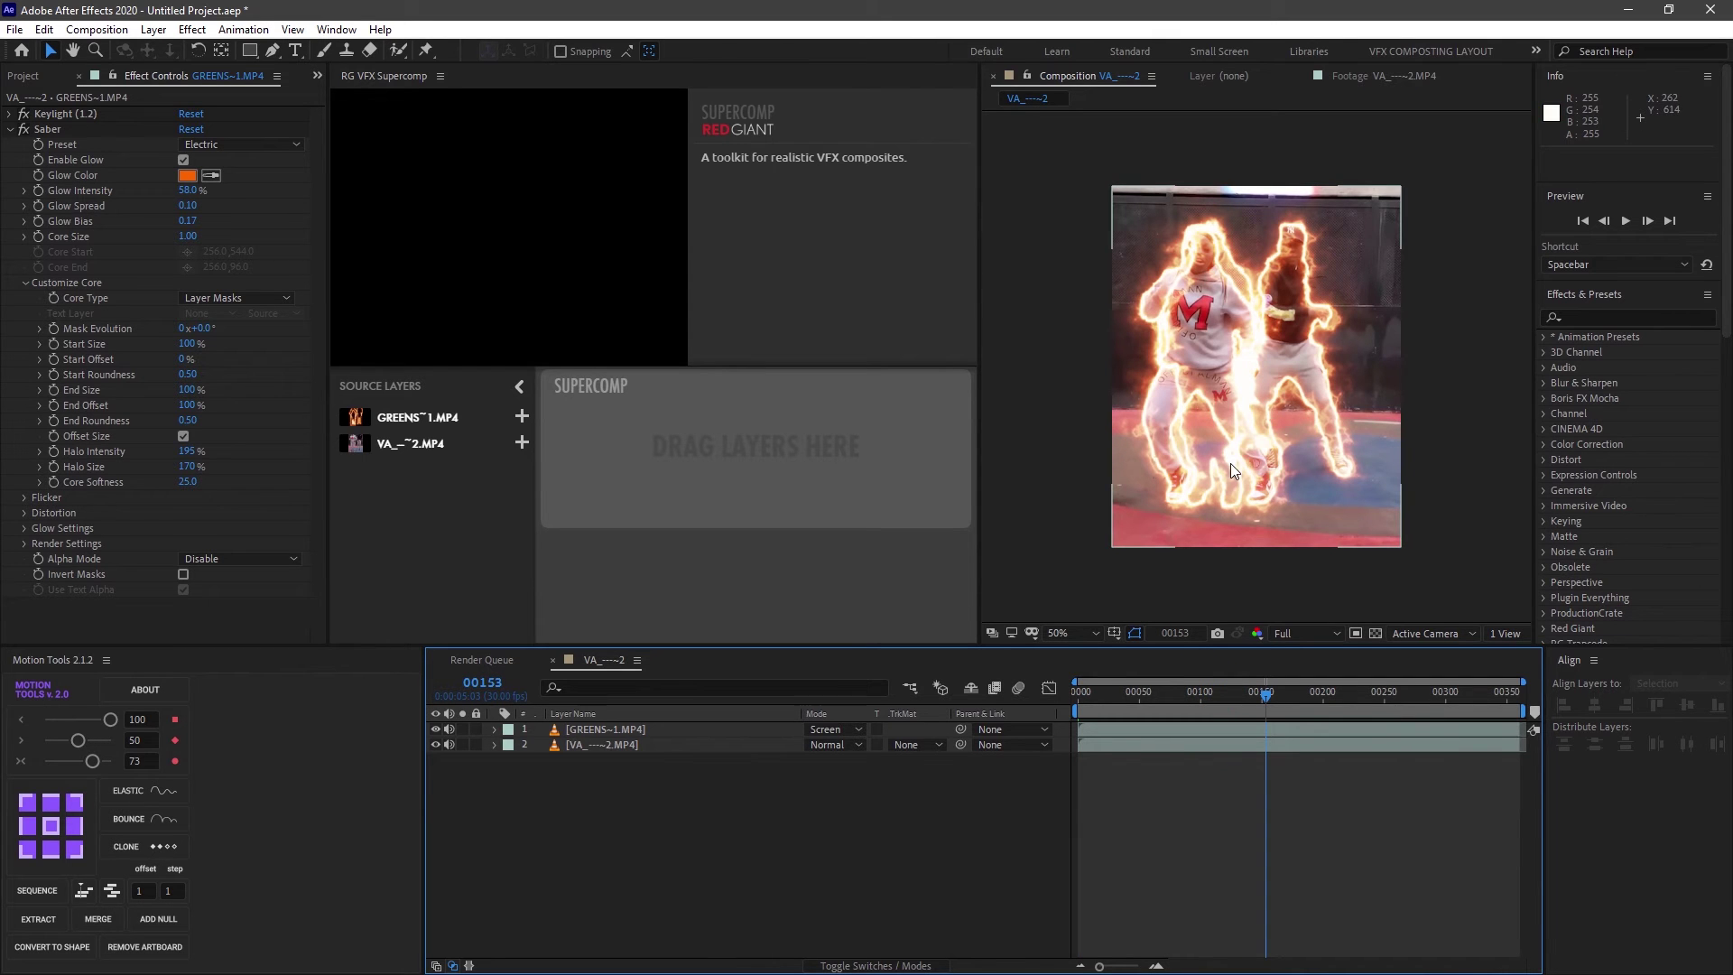
Step: List the masks of GREENS~1.MP4 and examine at frame 18 which dancer each mask outlines
click(1131, 733)
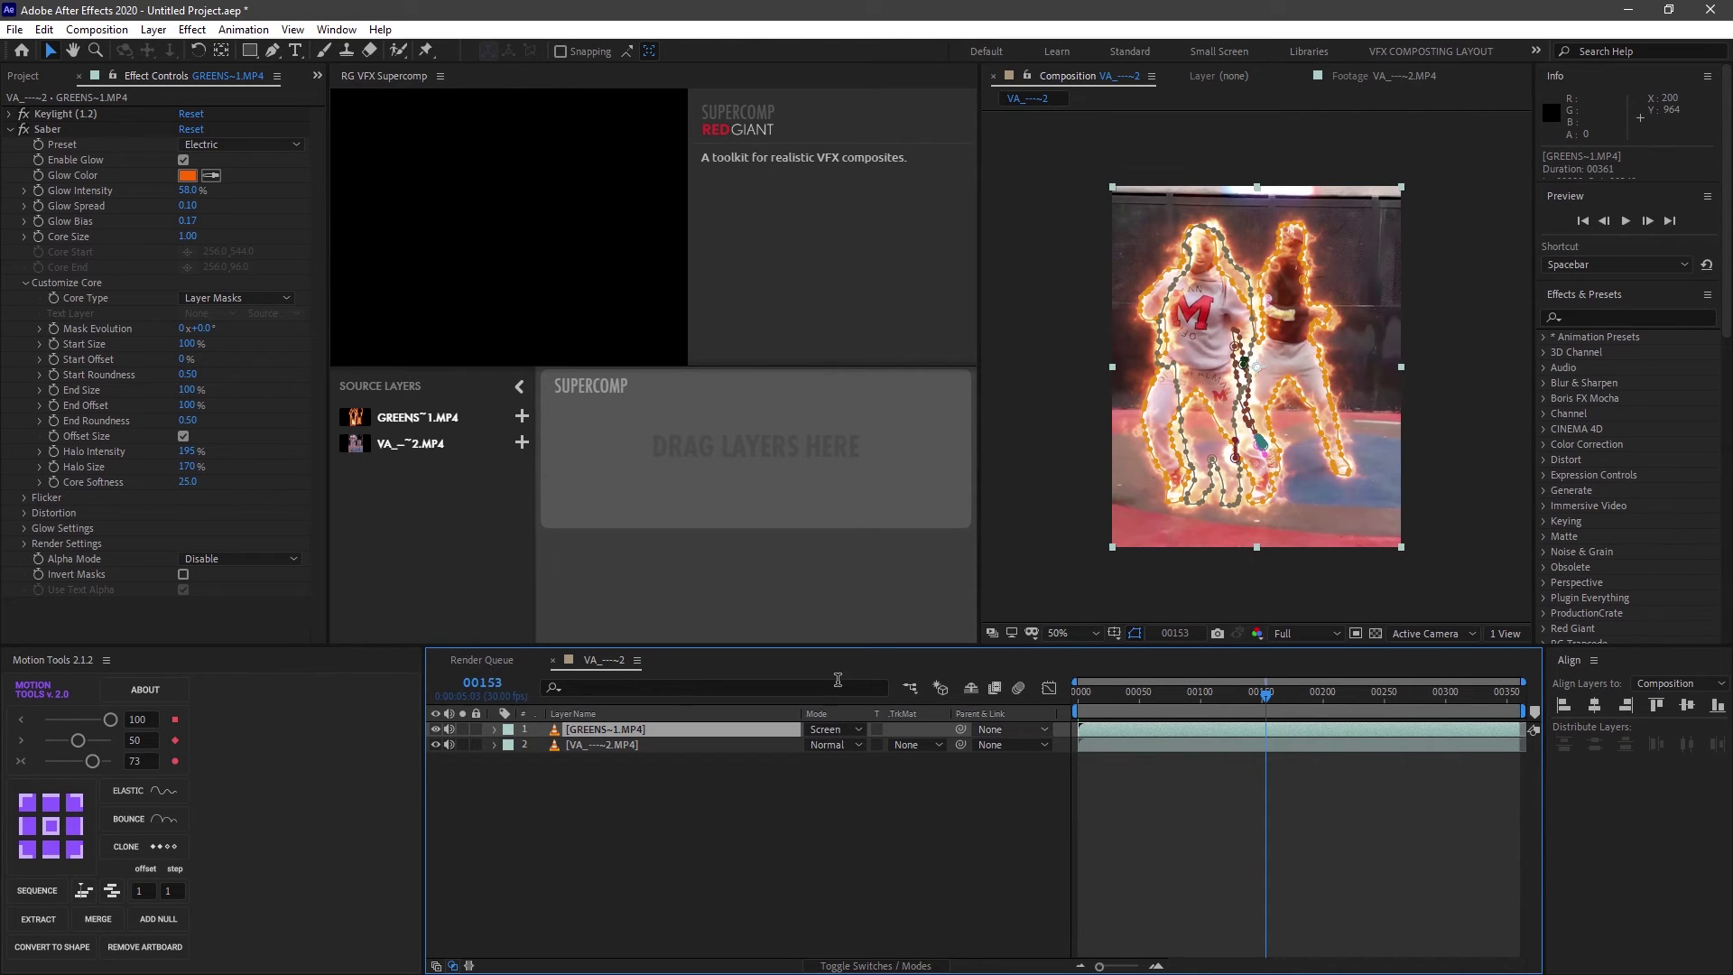
click(494, 730)
click(511, 745)
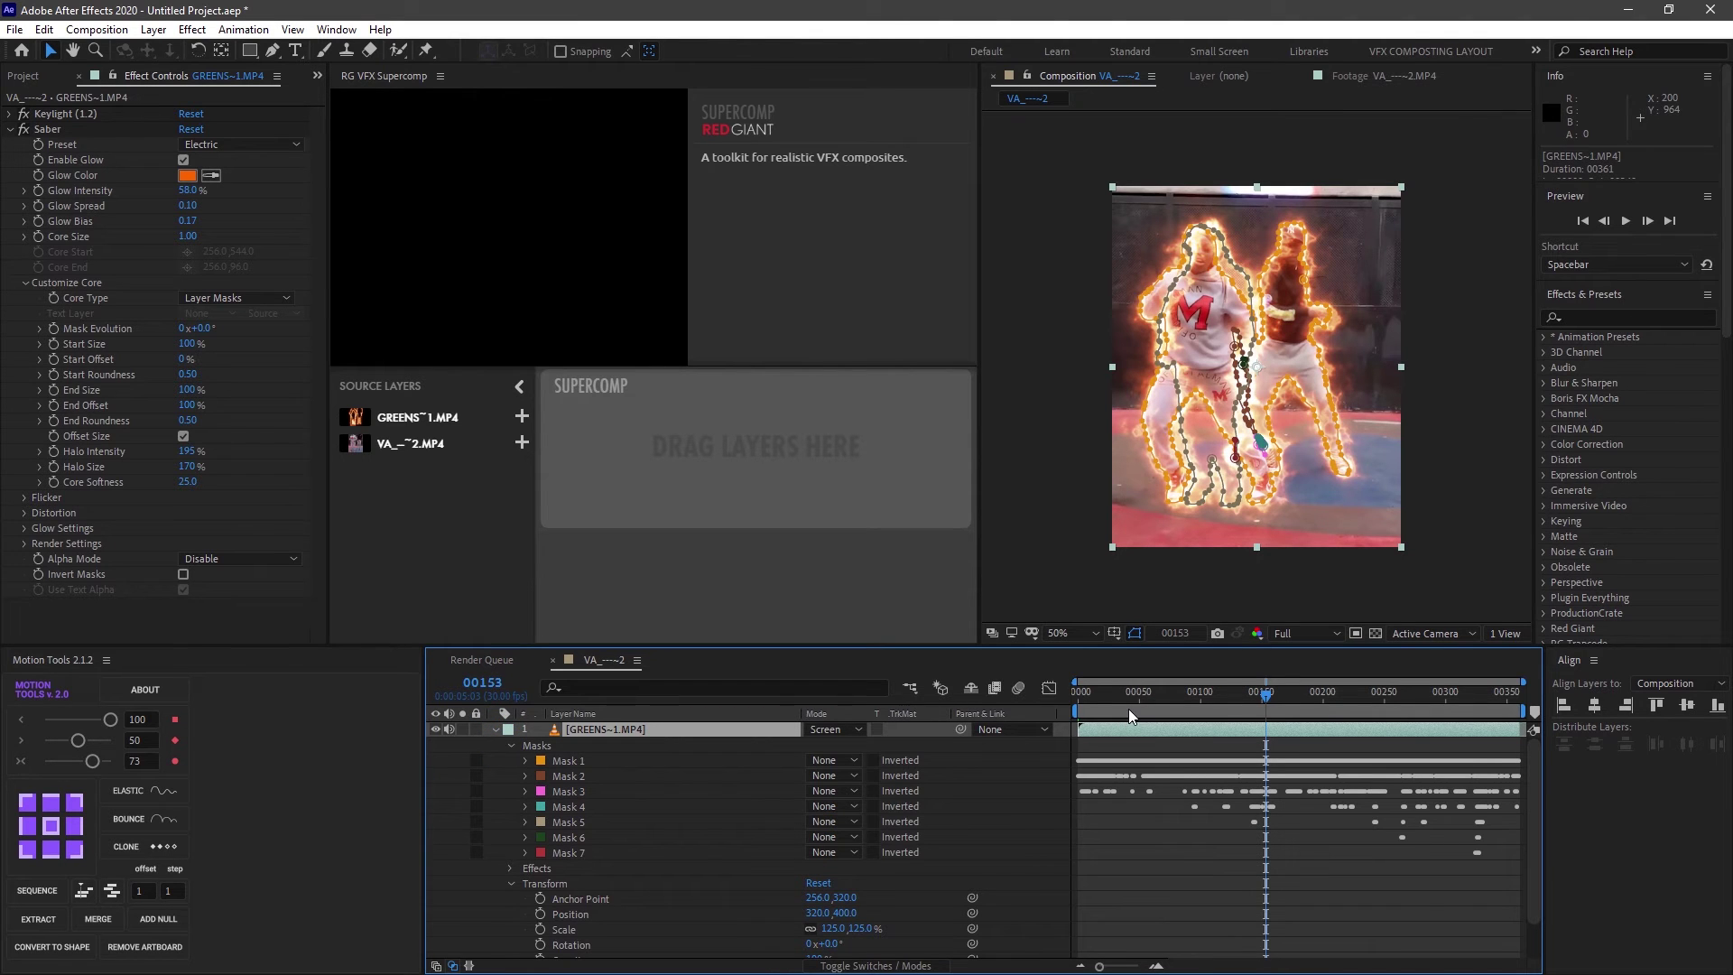
drag(1128, 707, 1098, 707)
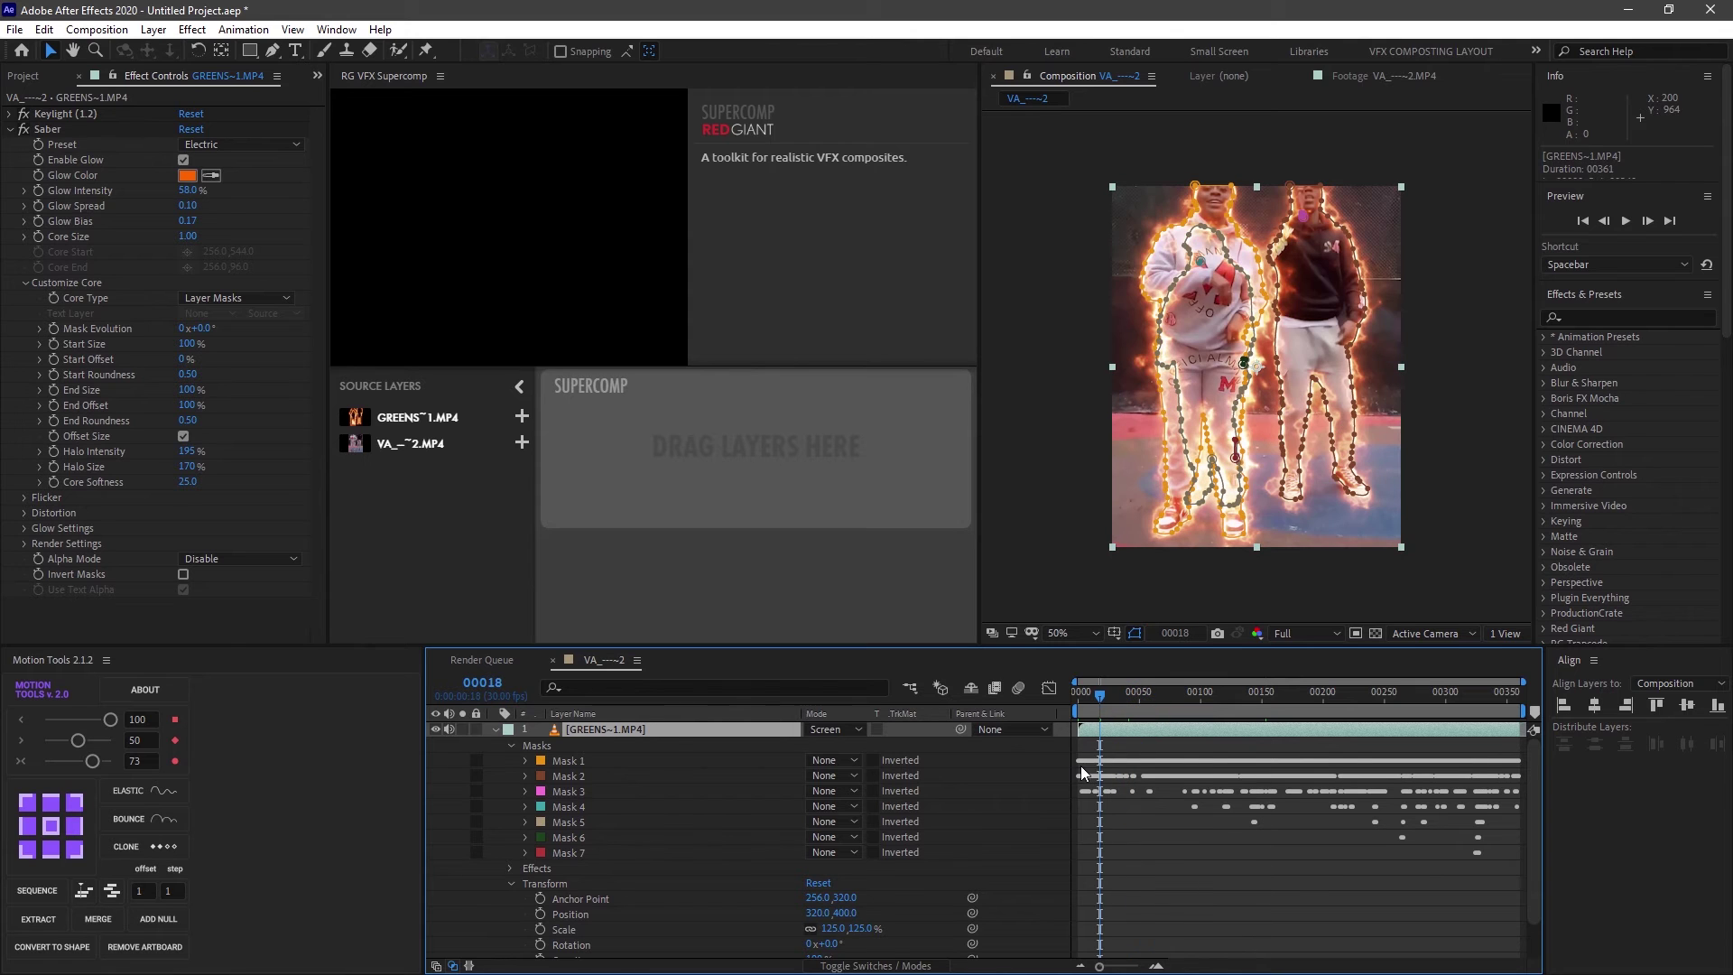
click(577, 760)
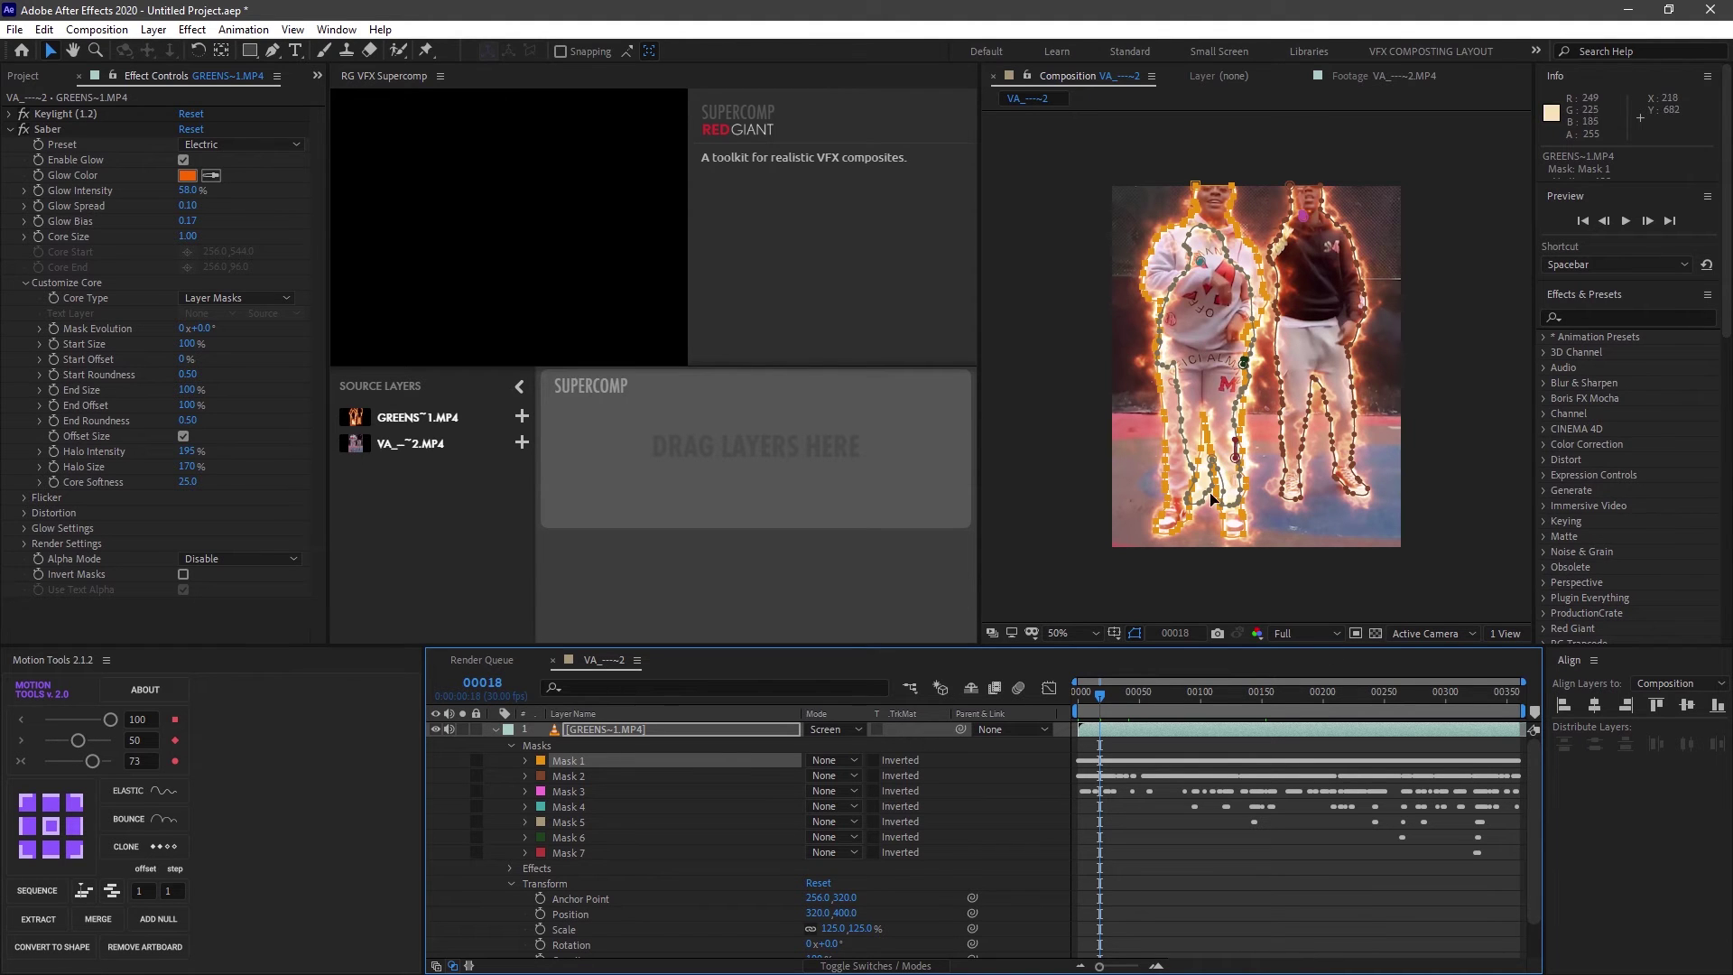
click(571, 776)
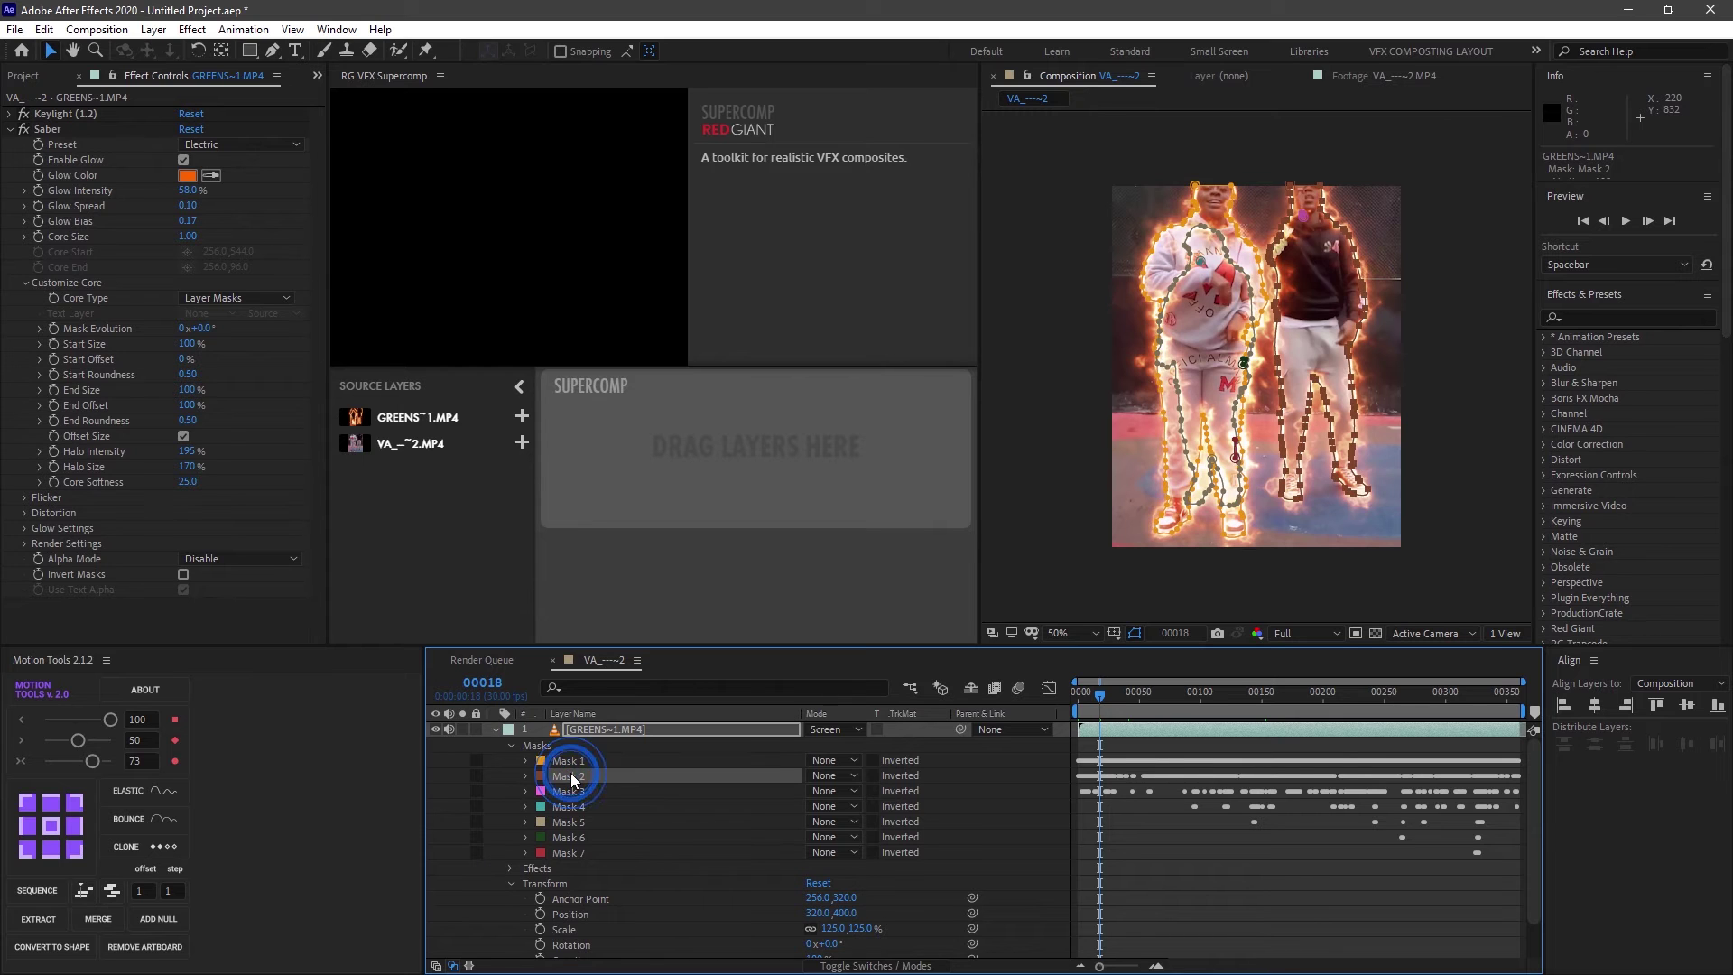
shift+click(571, 859)
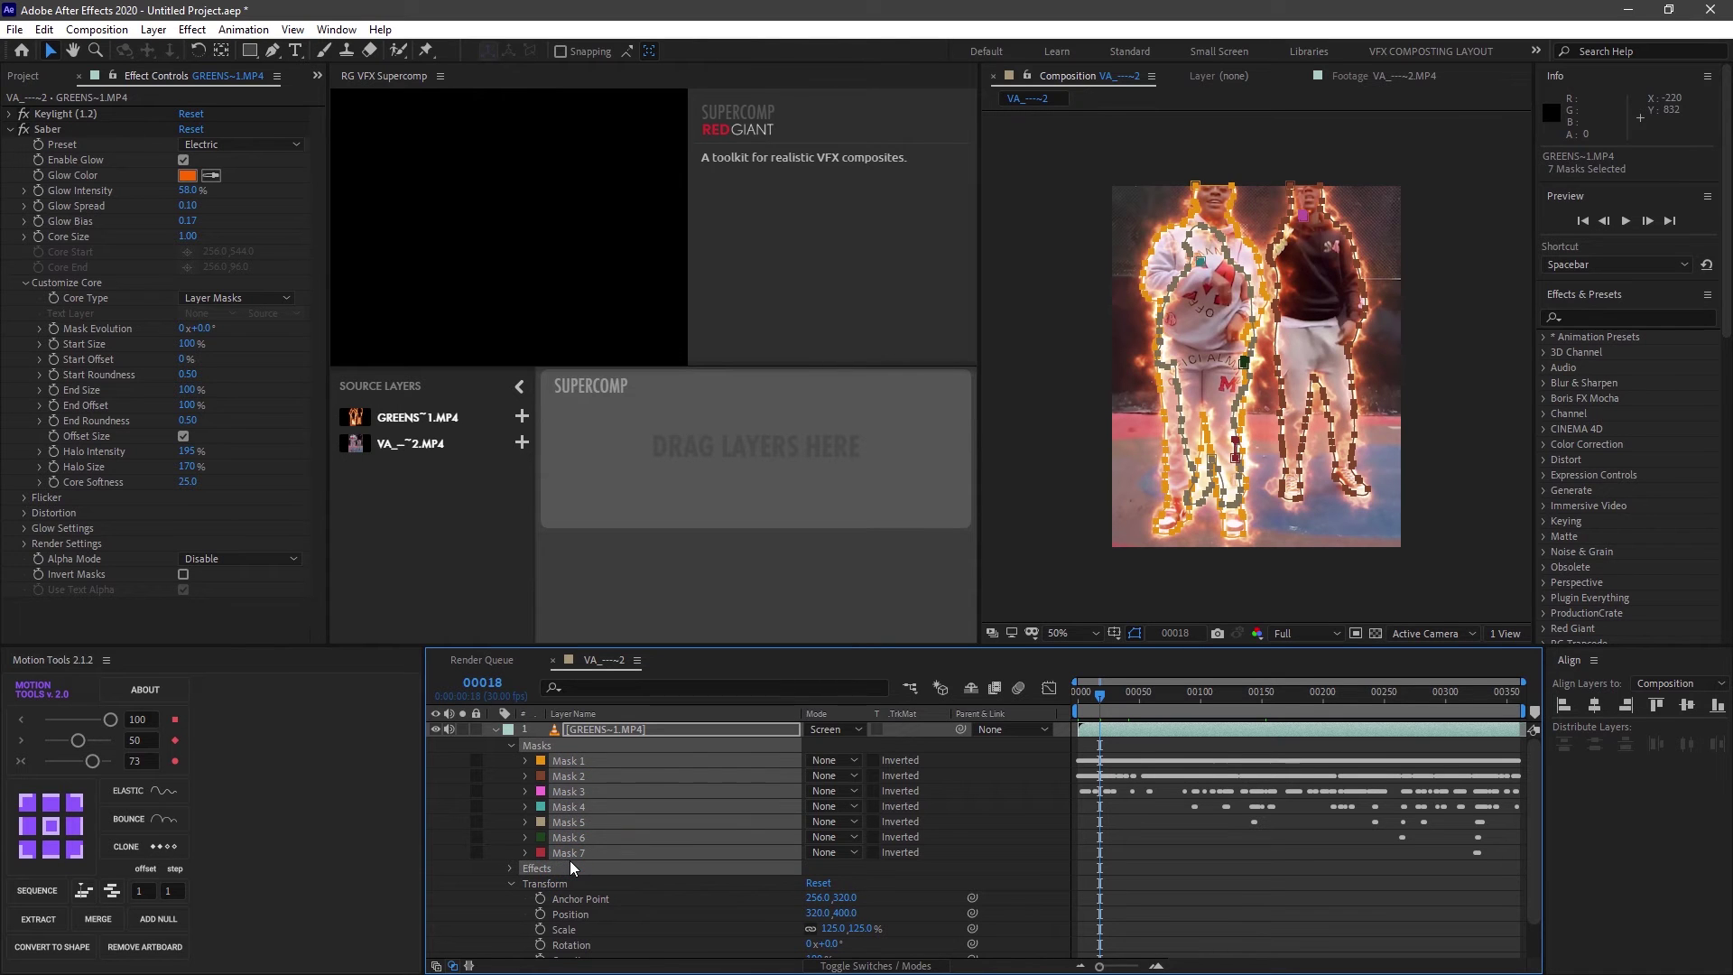
click(571, 860)
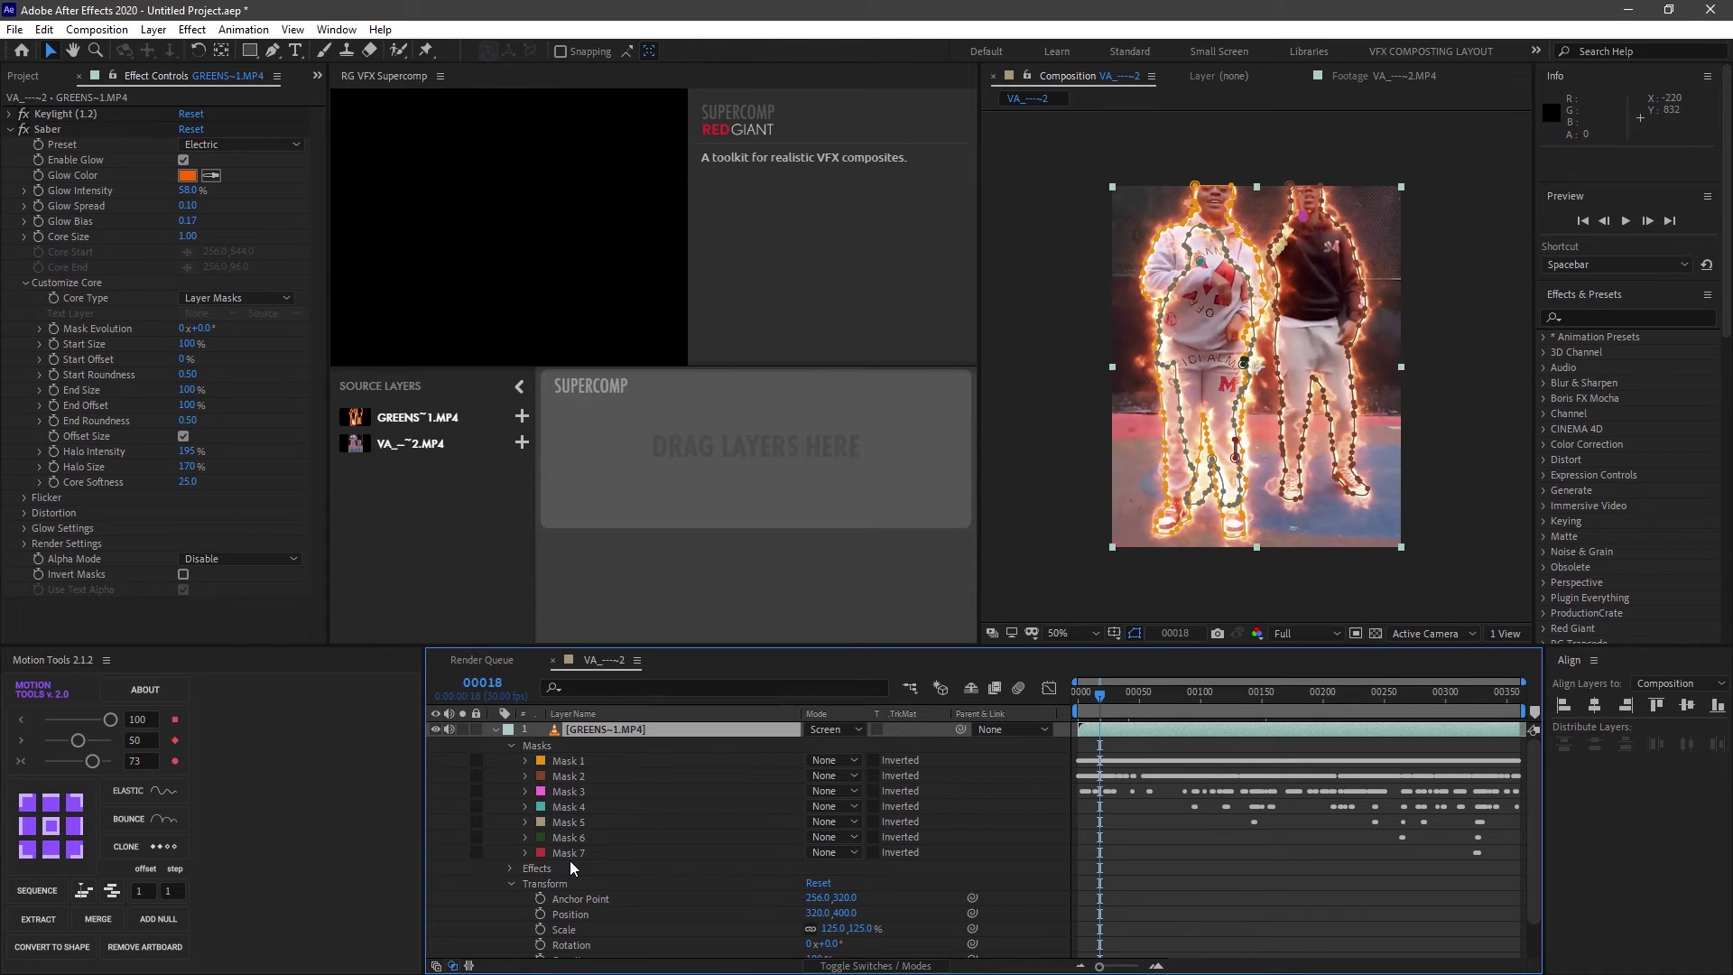
Step: Delete Mask 2 through Mask 7 from GREENS~1.MP4, keeping only Mask 1
click(562, 776)
shift+click(566, 805)
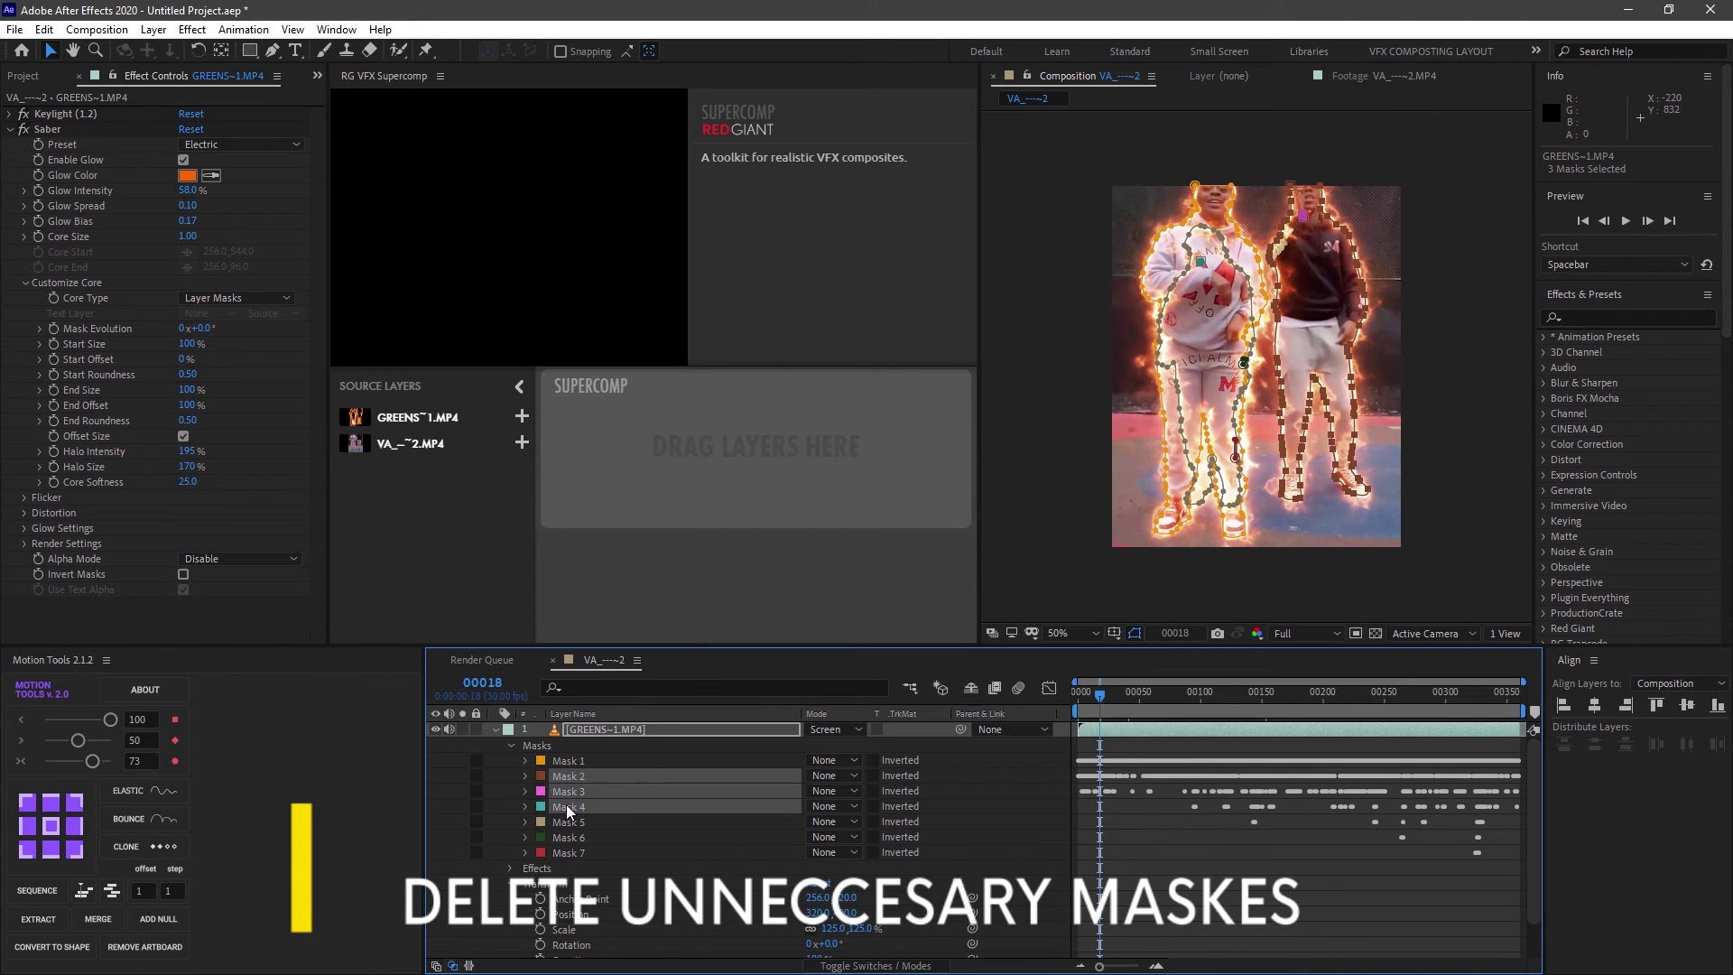
key(Delete)
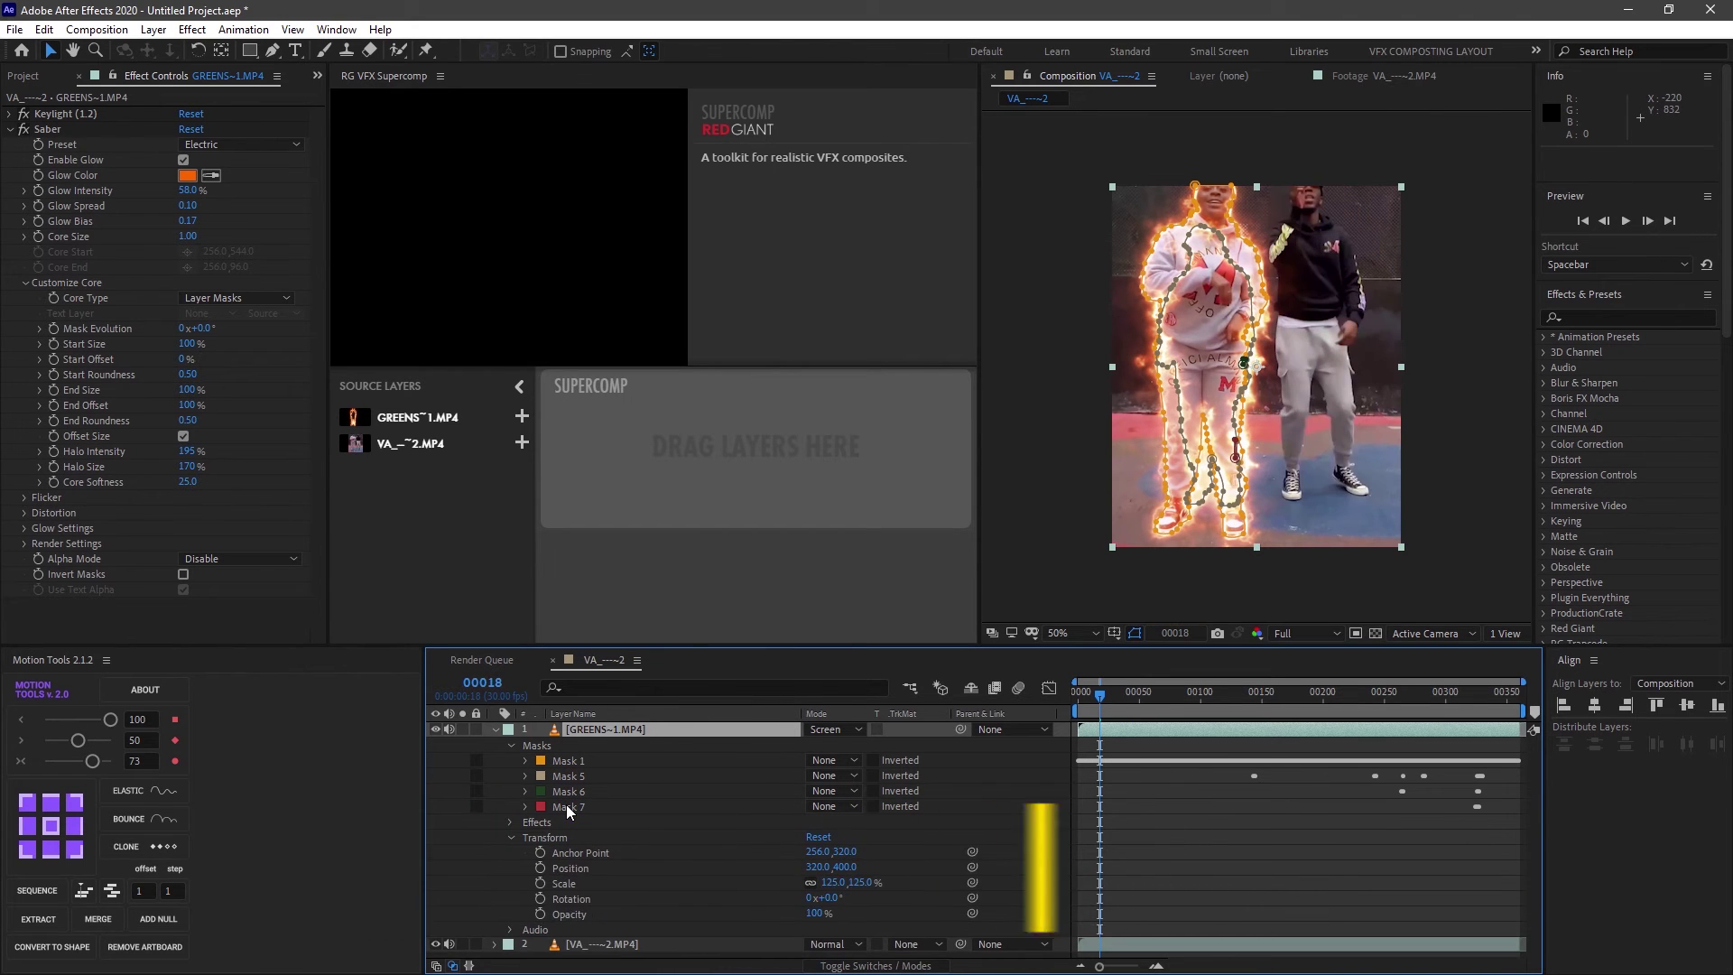
click(567, 777)
shift+click(569, 806)
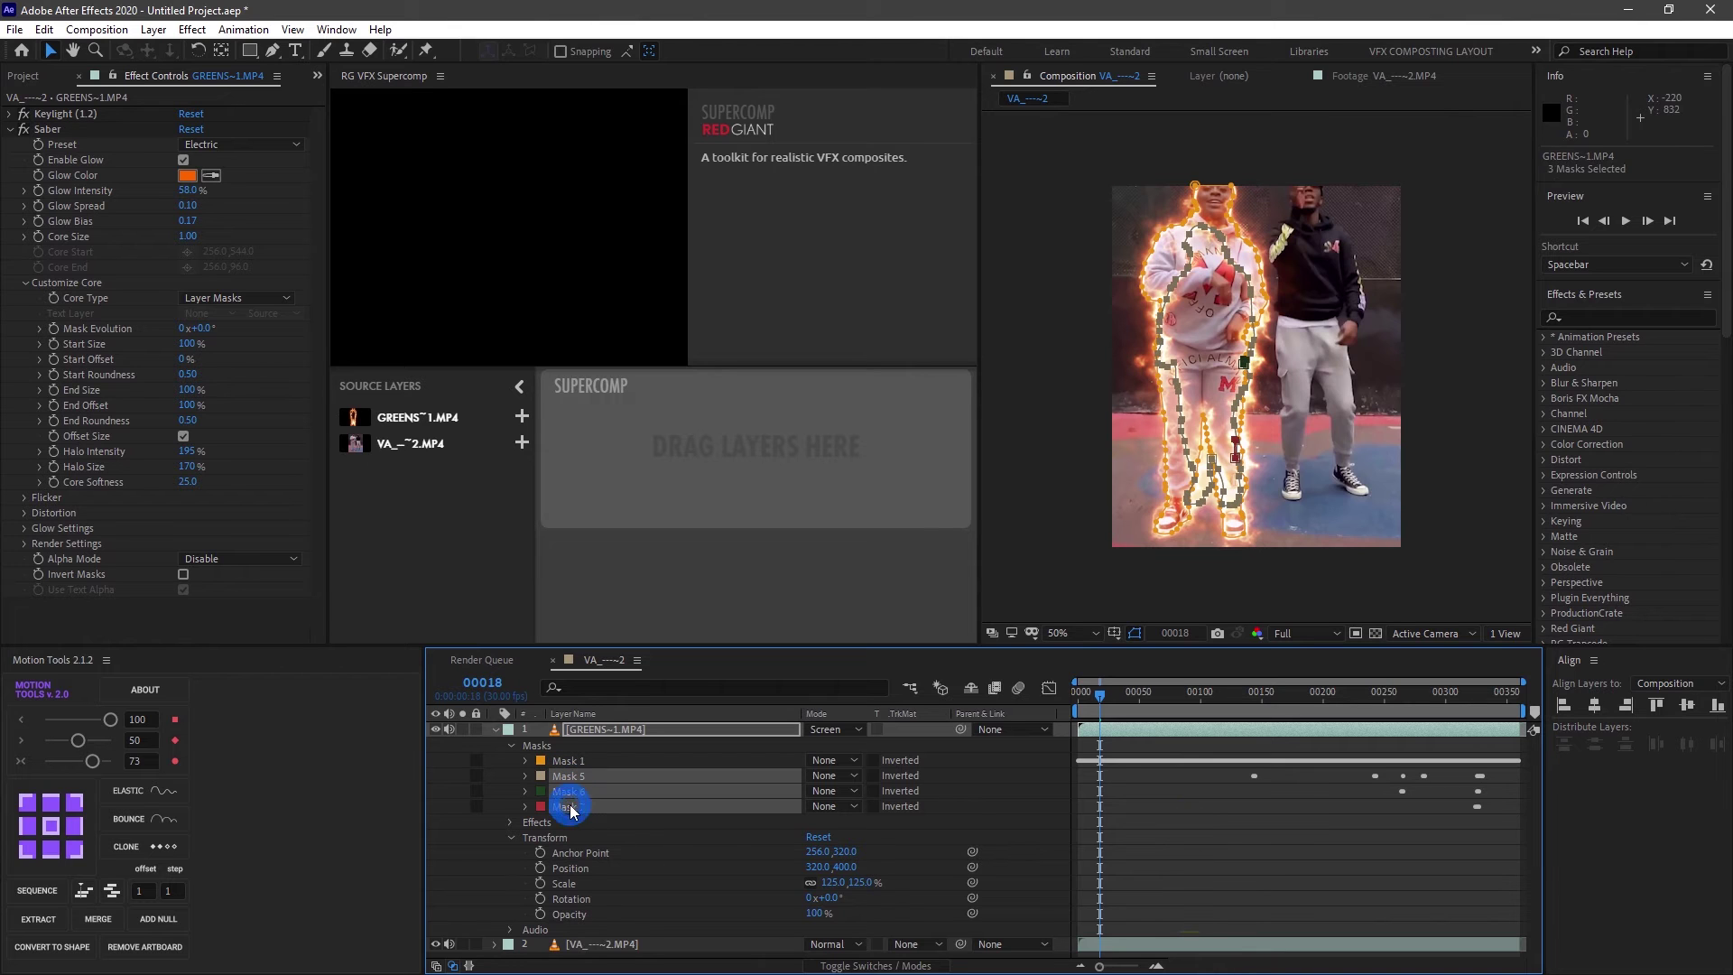
key(Delete)
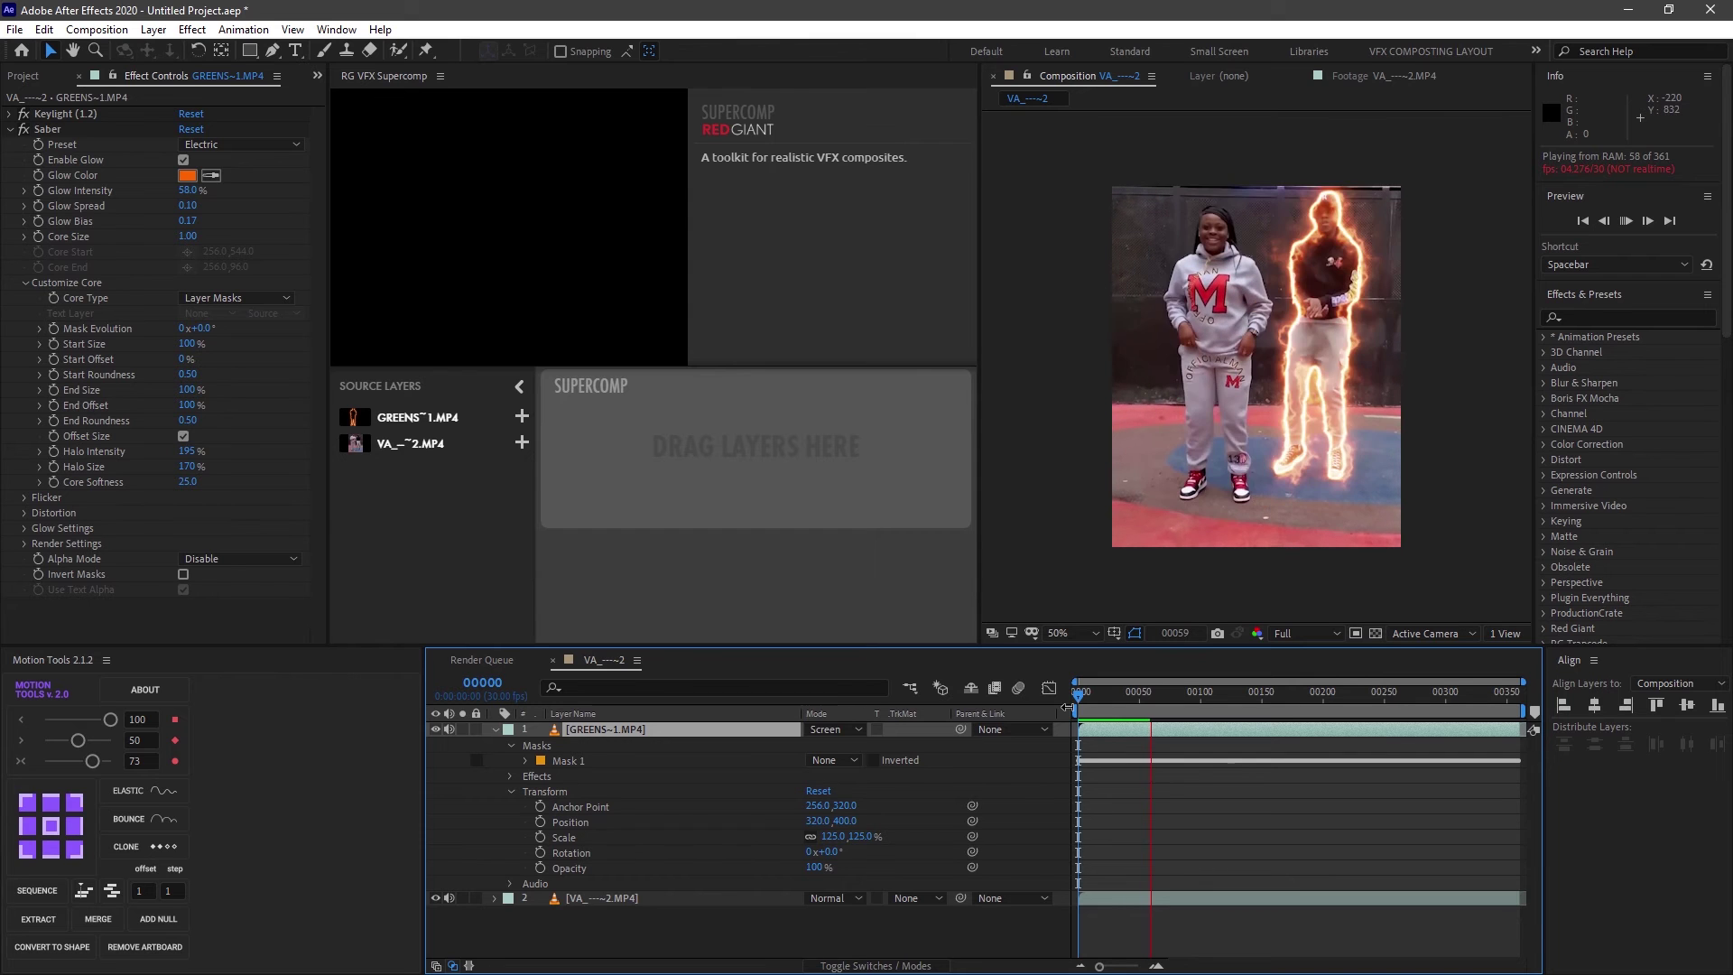
Step: Preview the composition from frame 0 to check the glow outline during the dance
key(space)
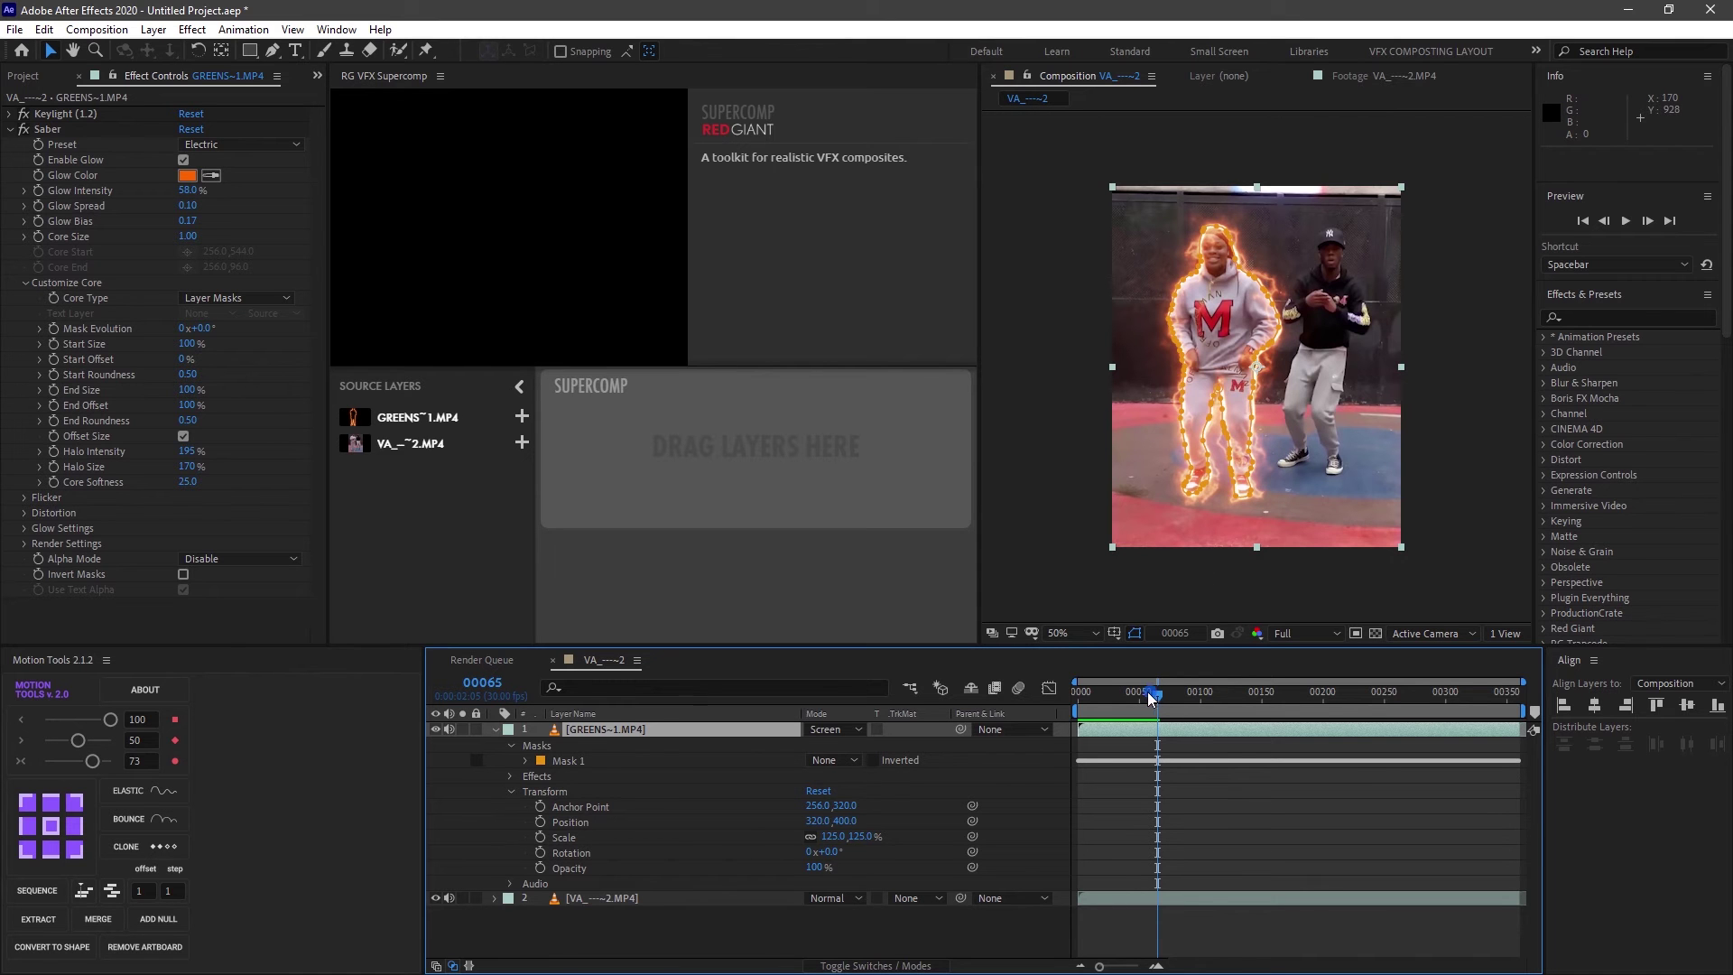
drag(1156, 699, 1002, 745)
key(space)
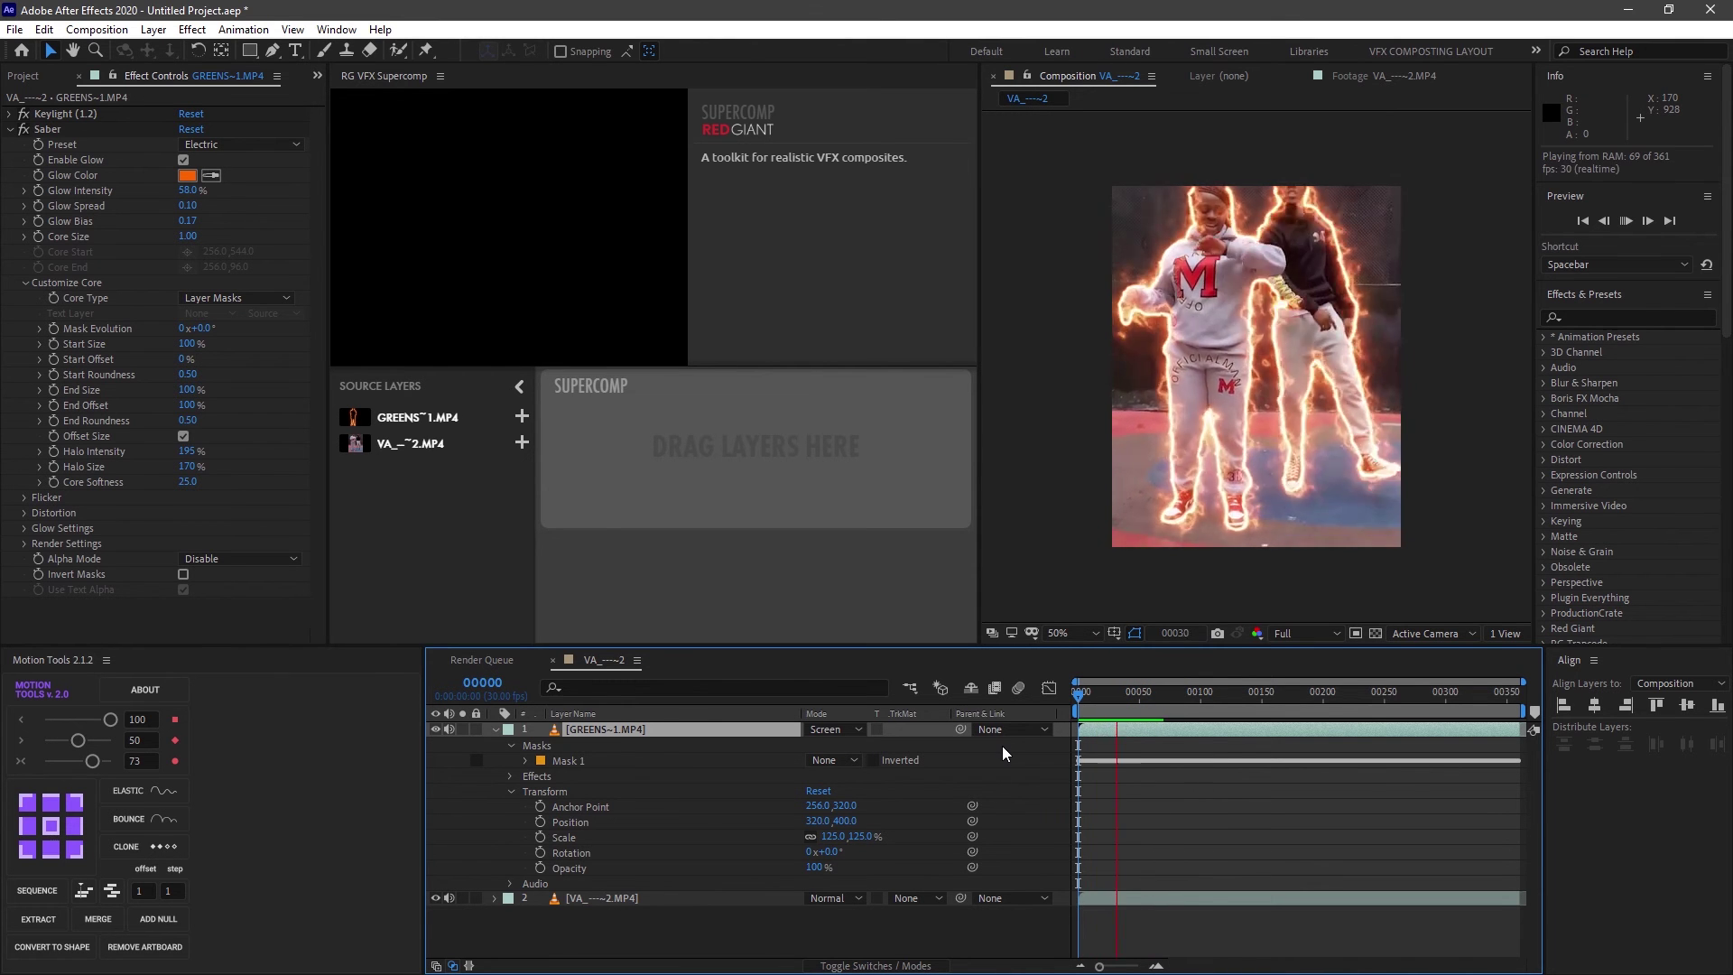
key(space)
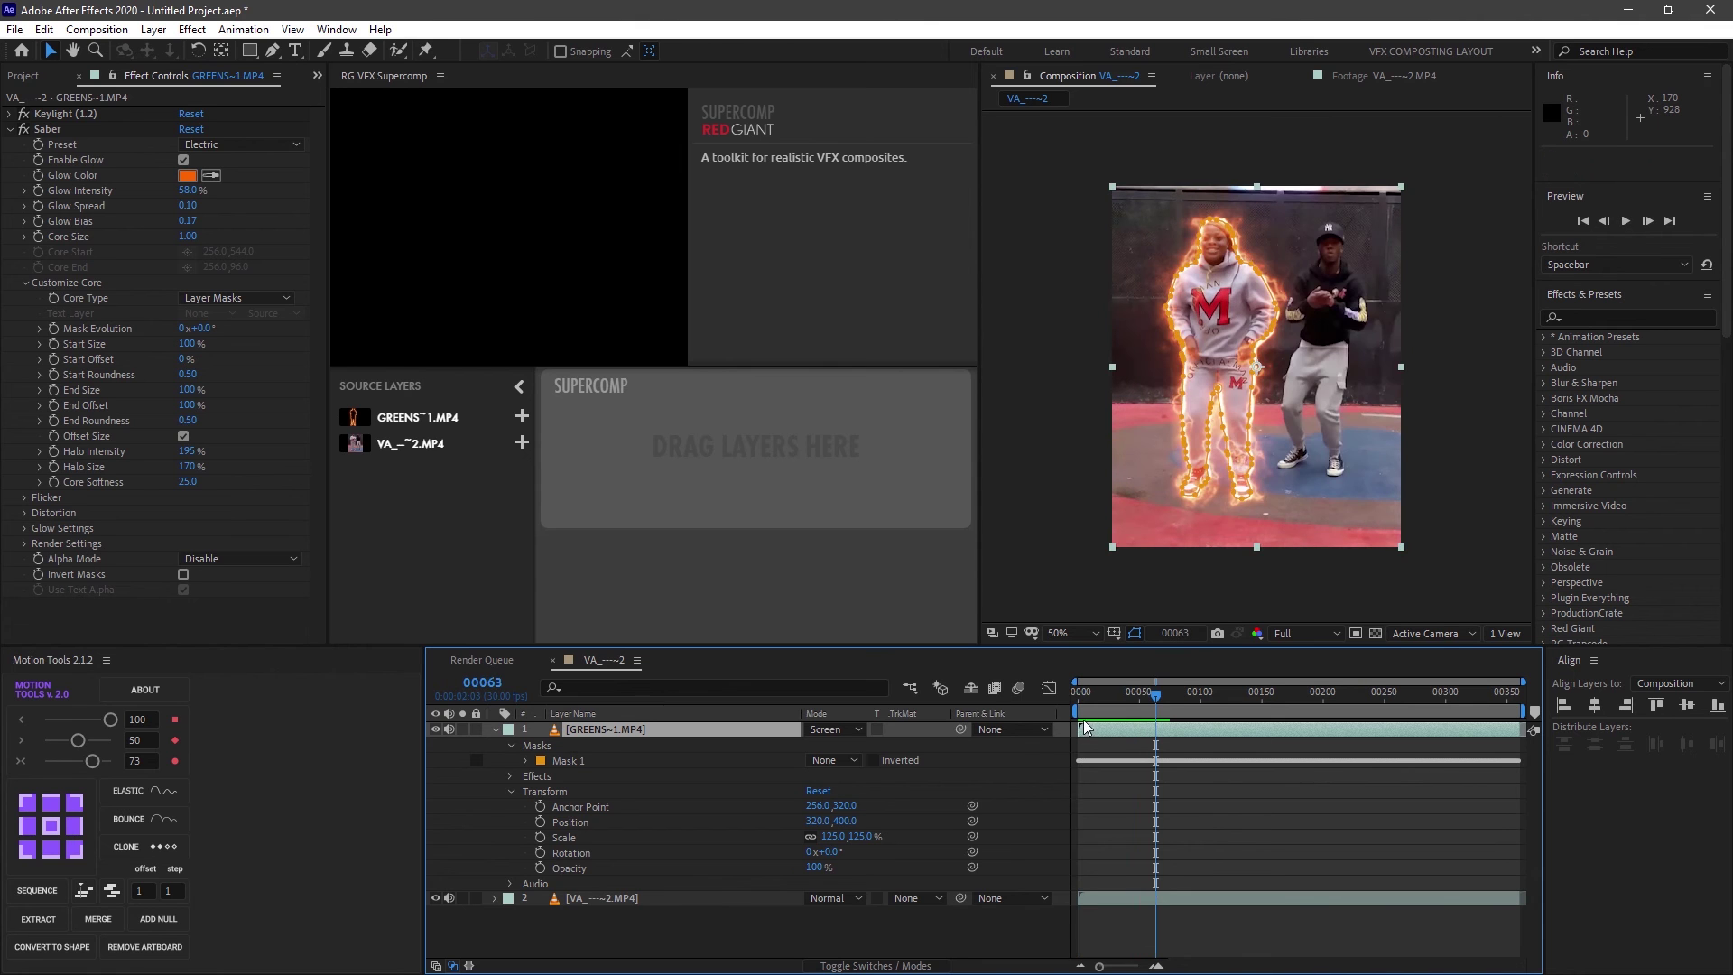
Step: Show only the keyframed properties of GREENS~1.MP4, and return to the composition view
double_click(1111, 730)
key(u)
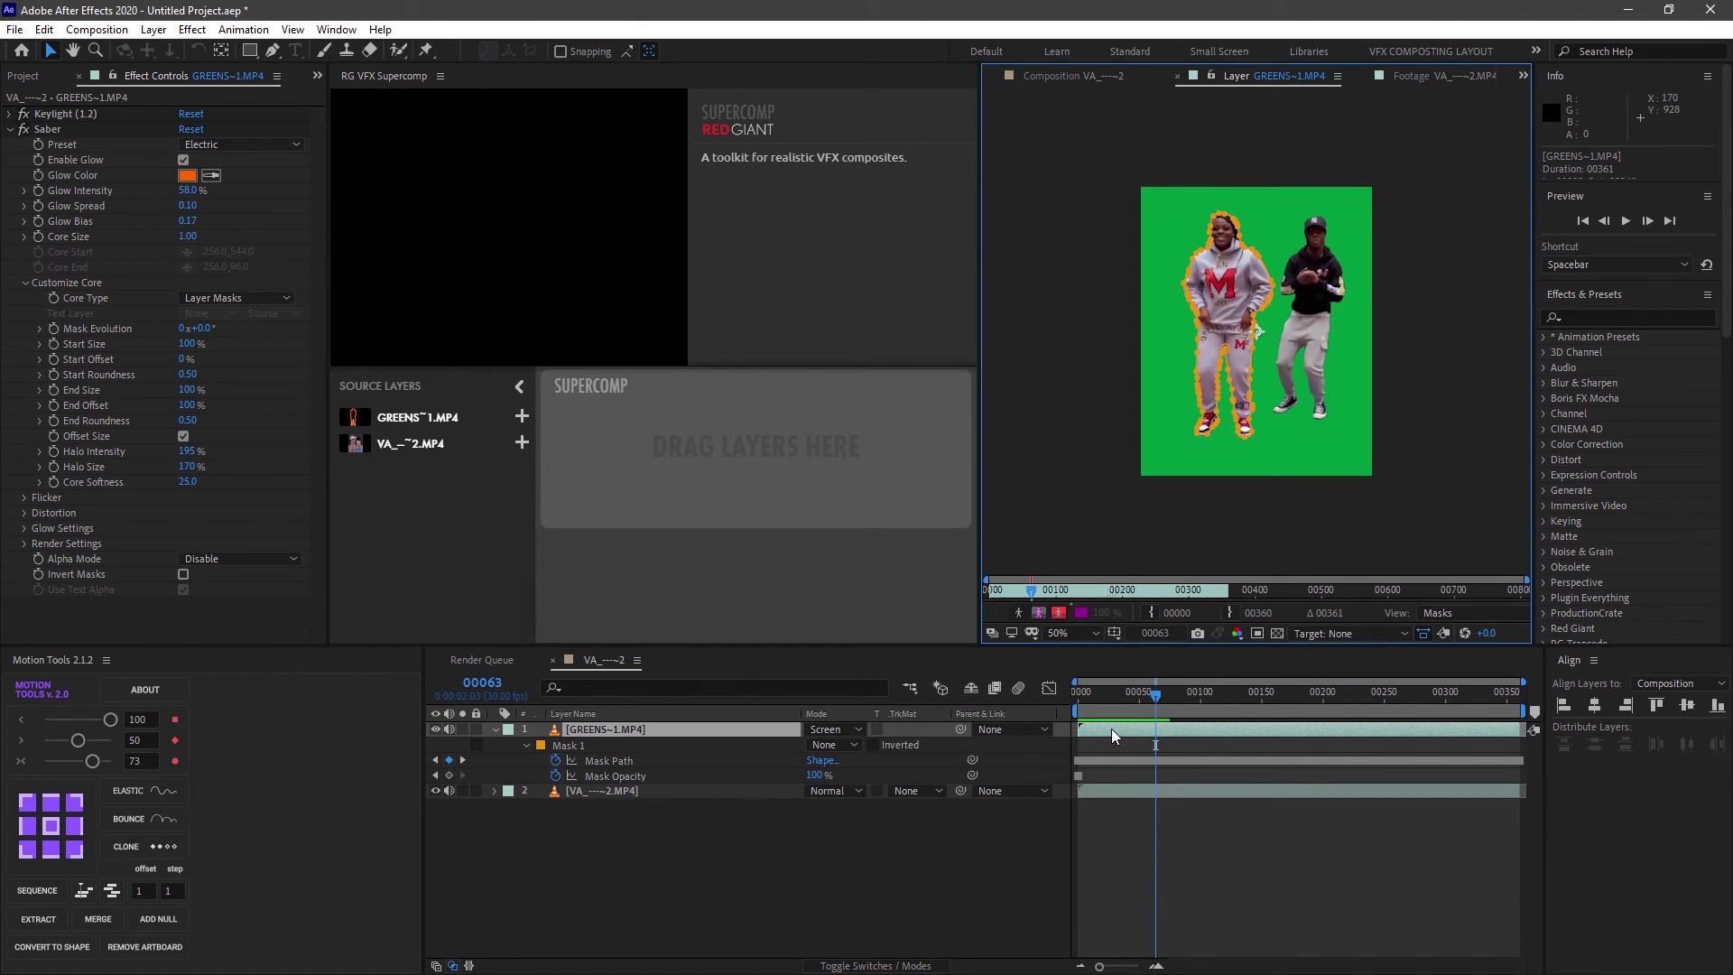
click(724, 812)
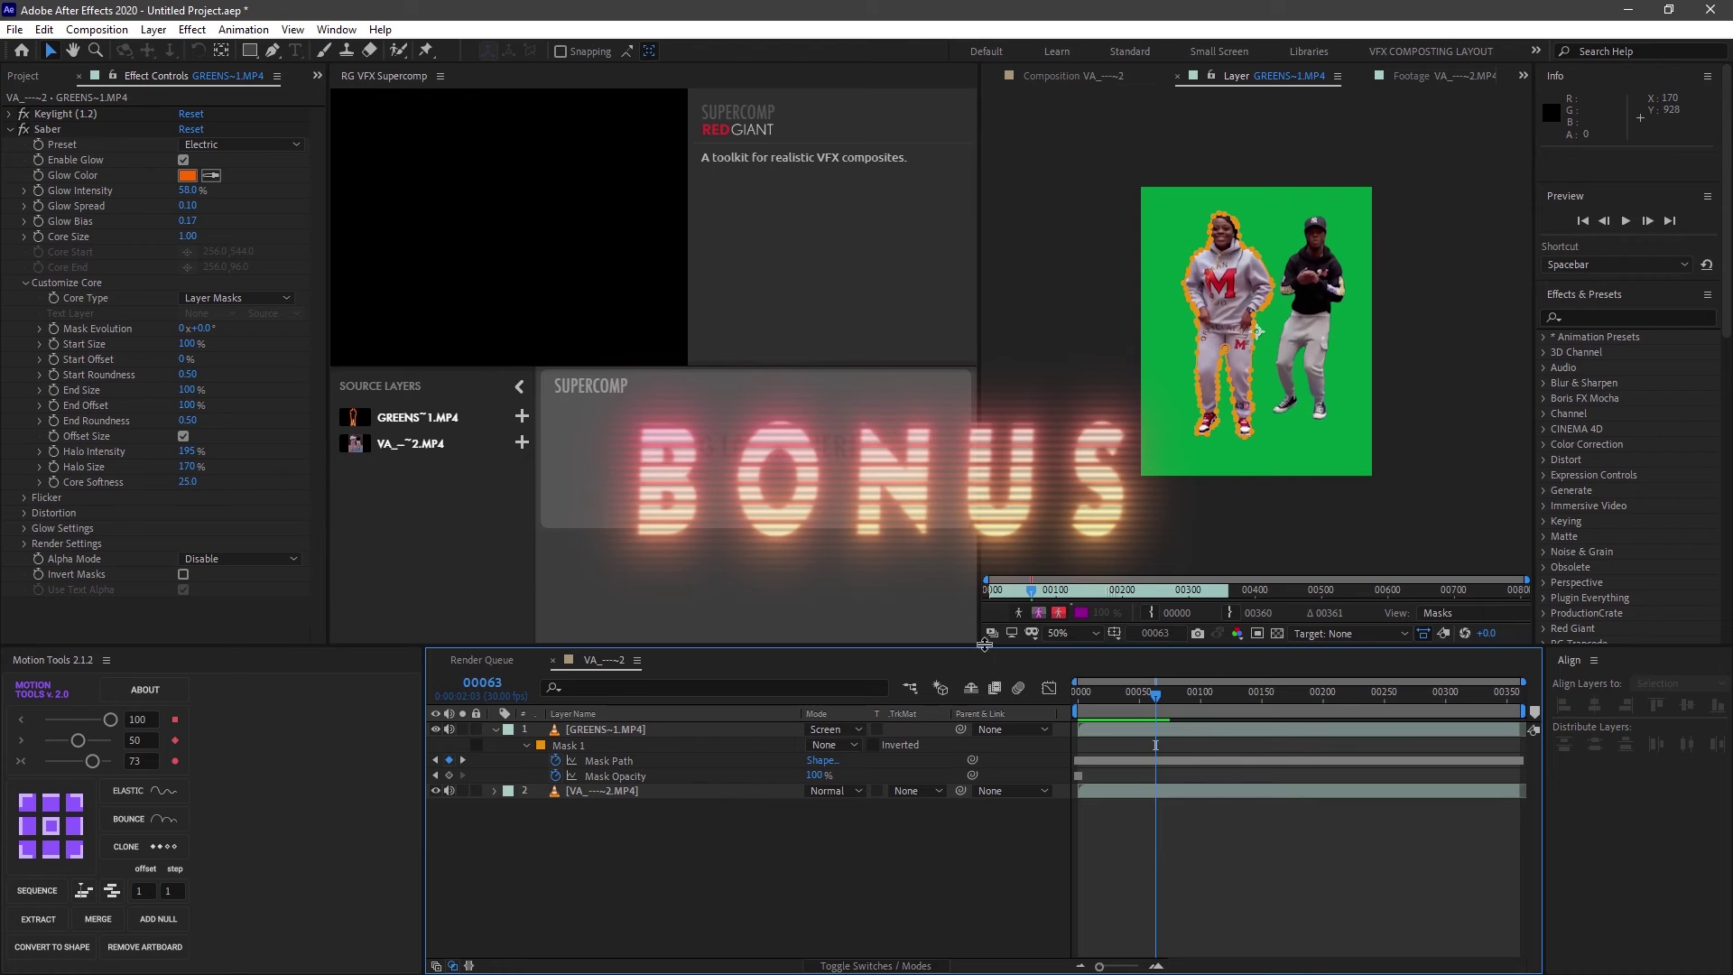
click(1112, 81)
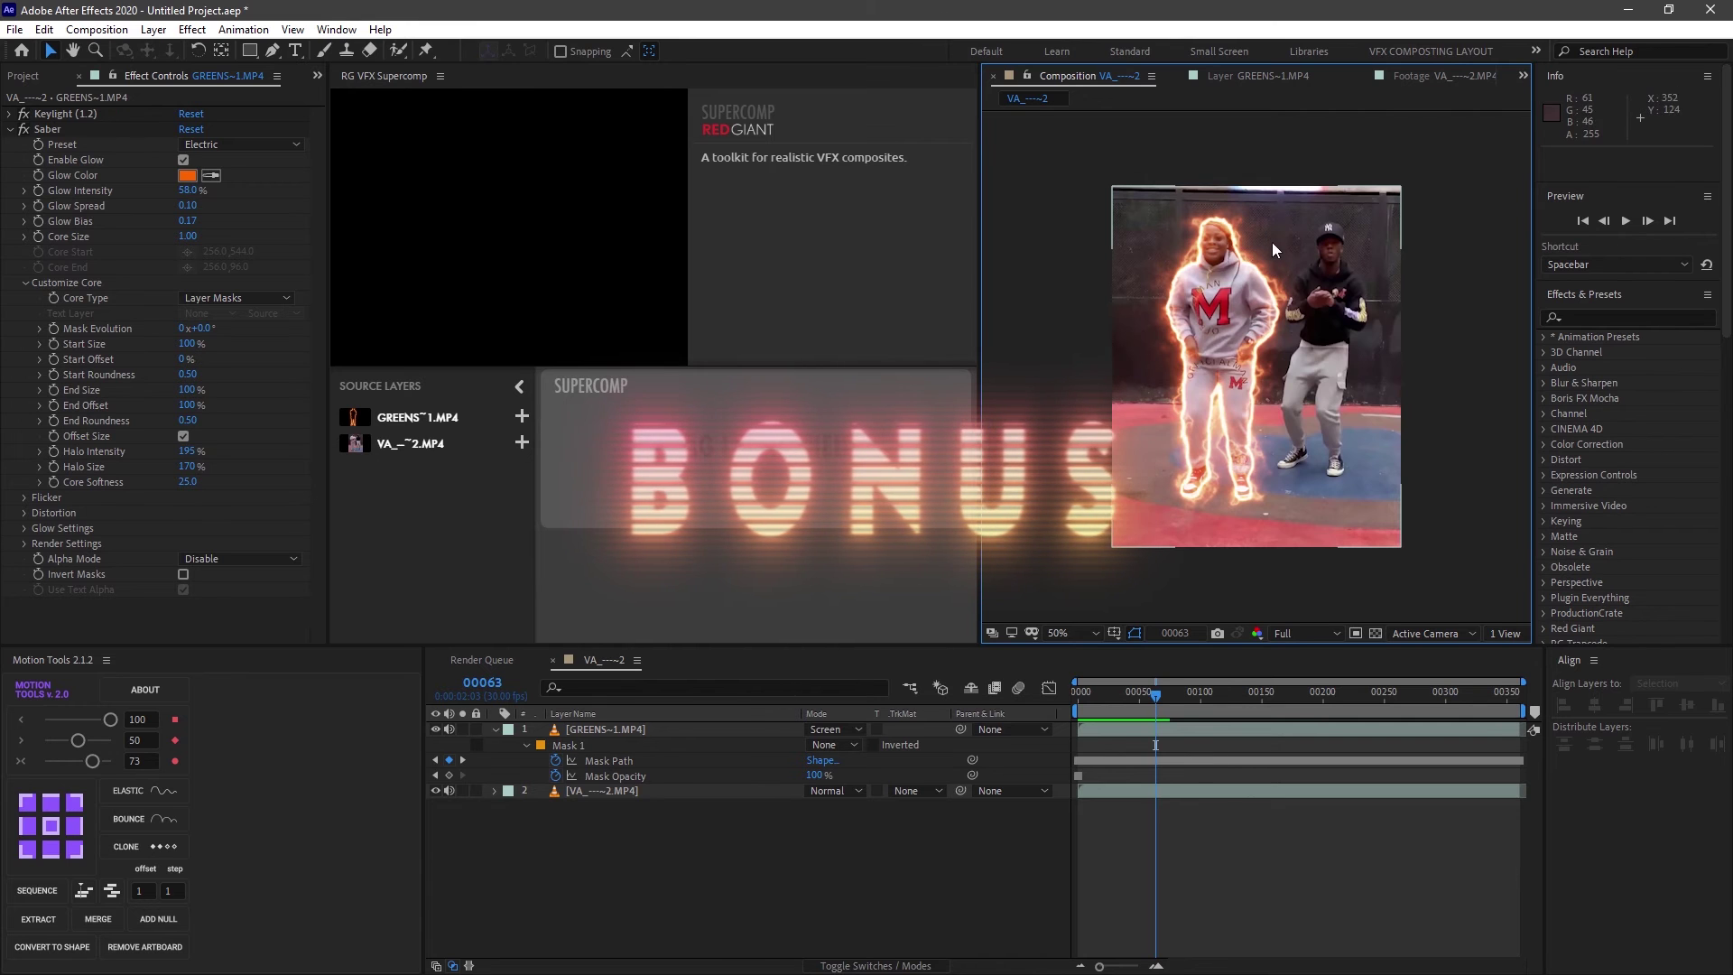
Step: Apply the Heat Distortion effect to the original dance clip layer beneath GREENS~1.MP4
click(619, 796)
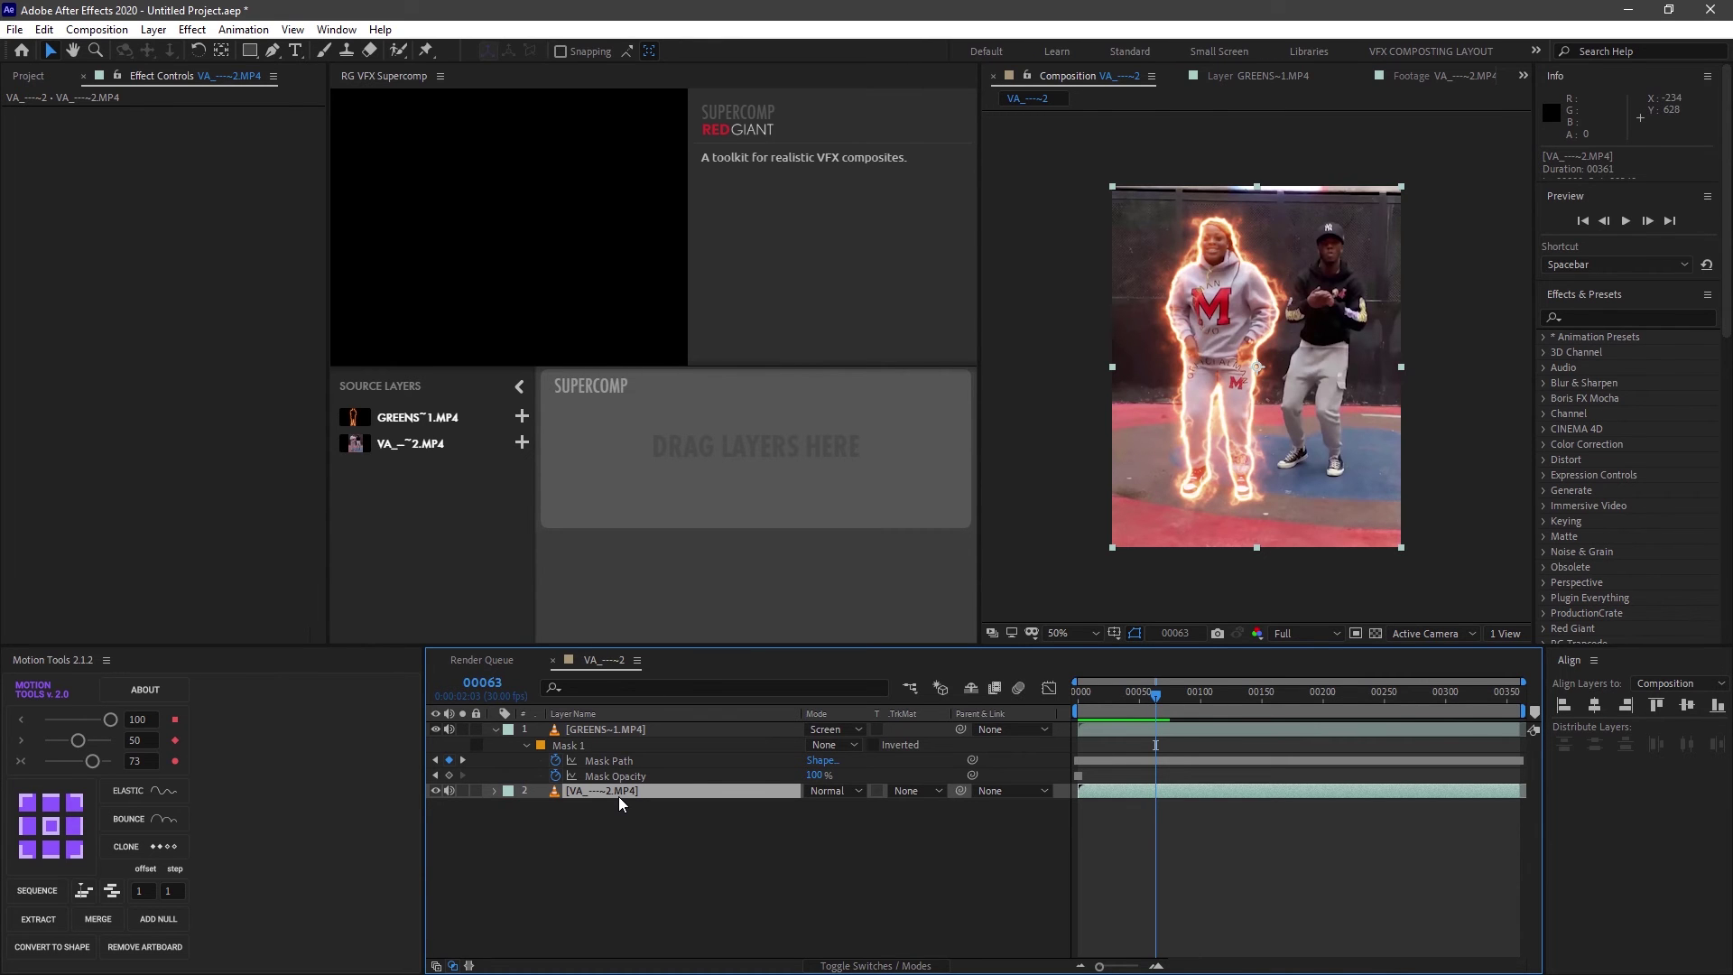
key(ctrl+space)
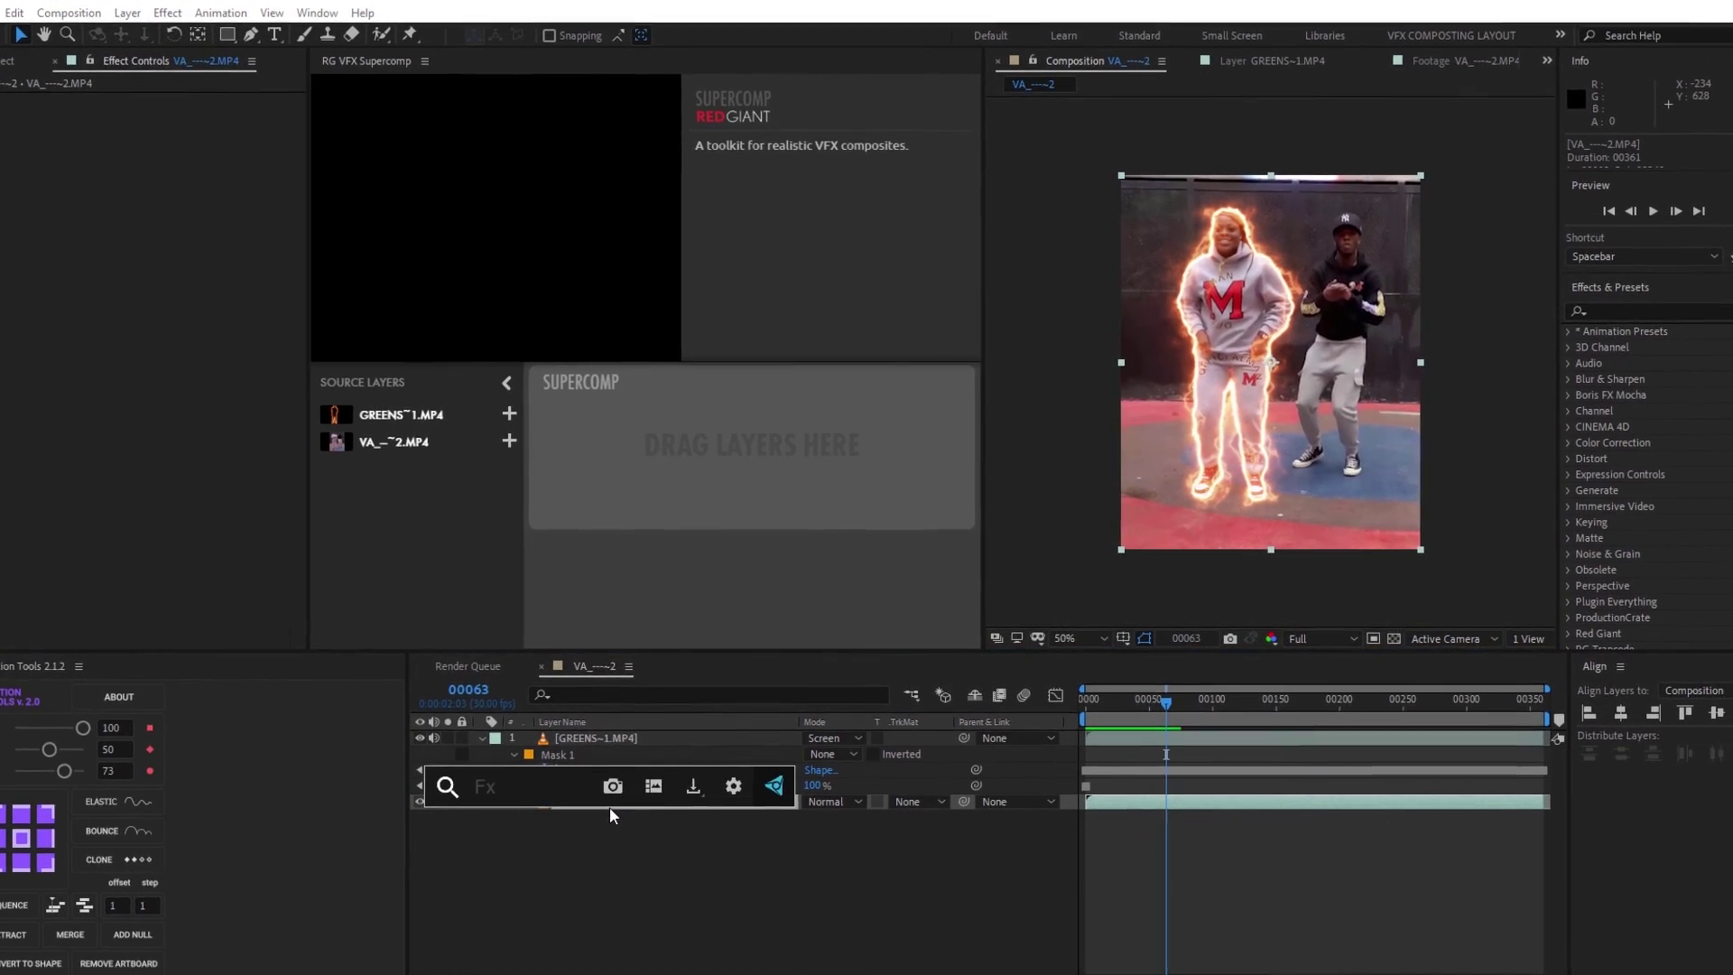
text(hea)
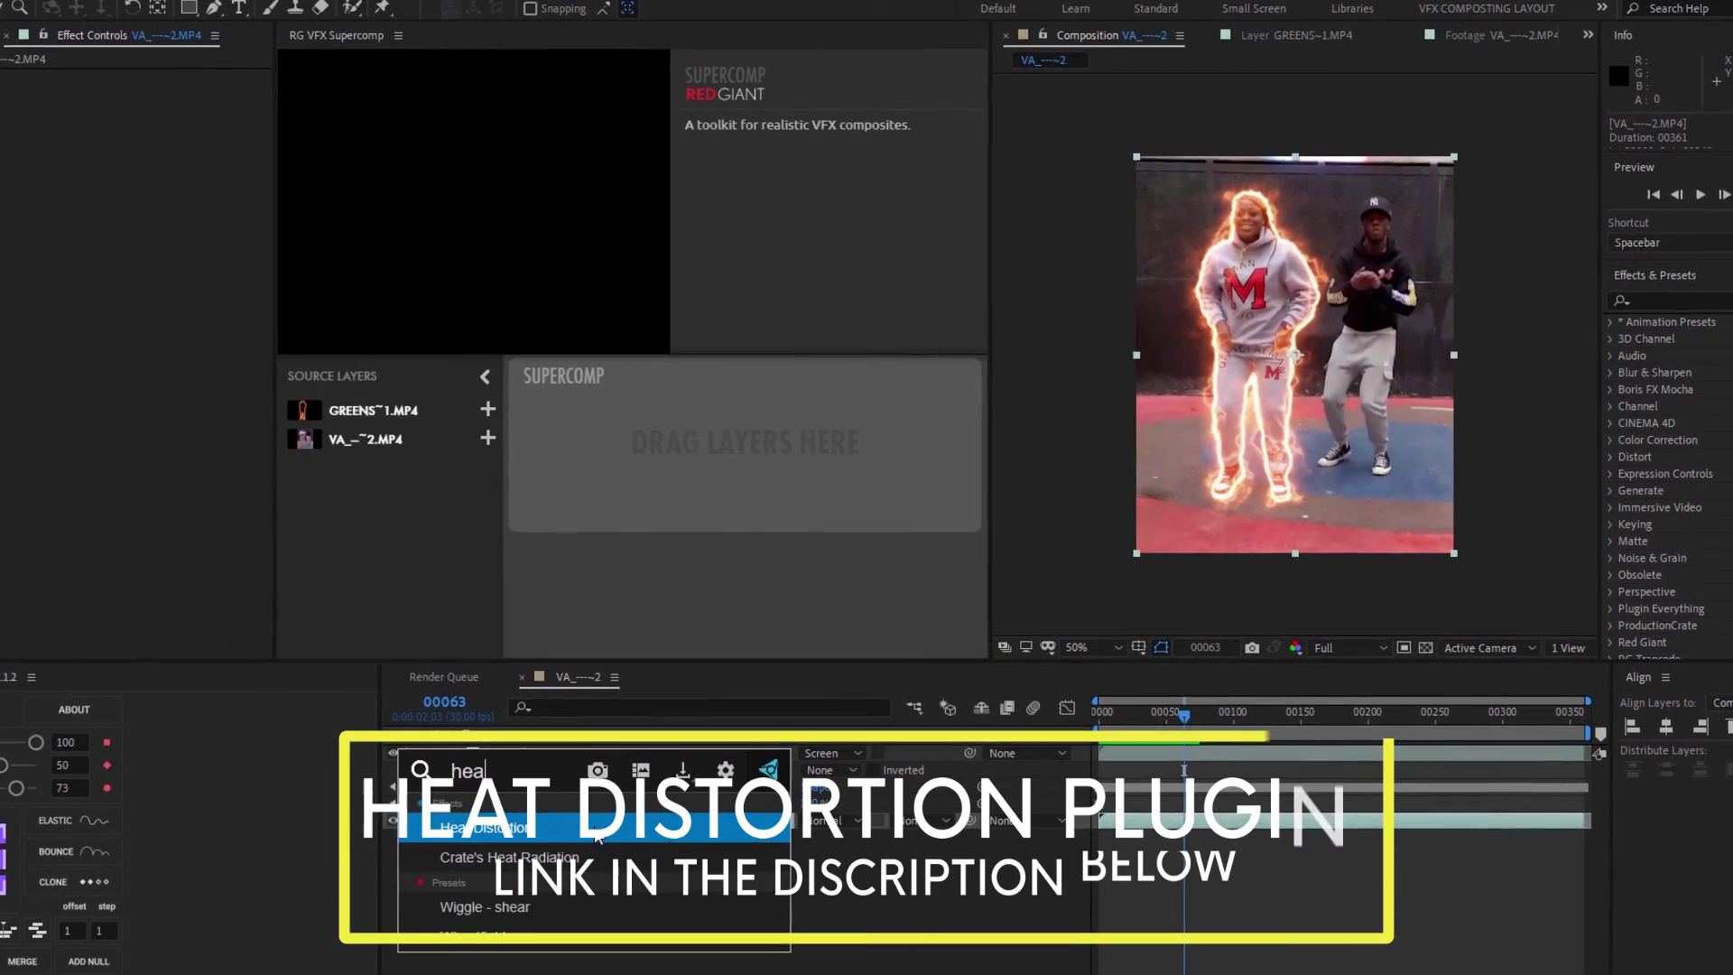
key(Return)
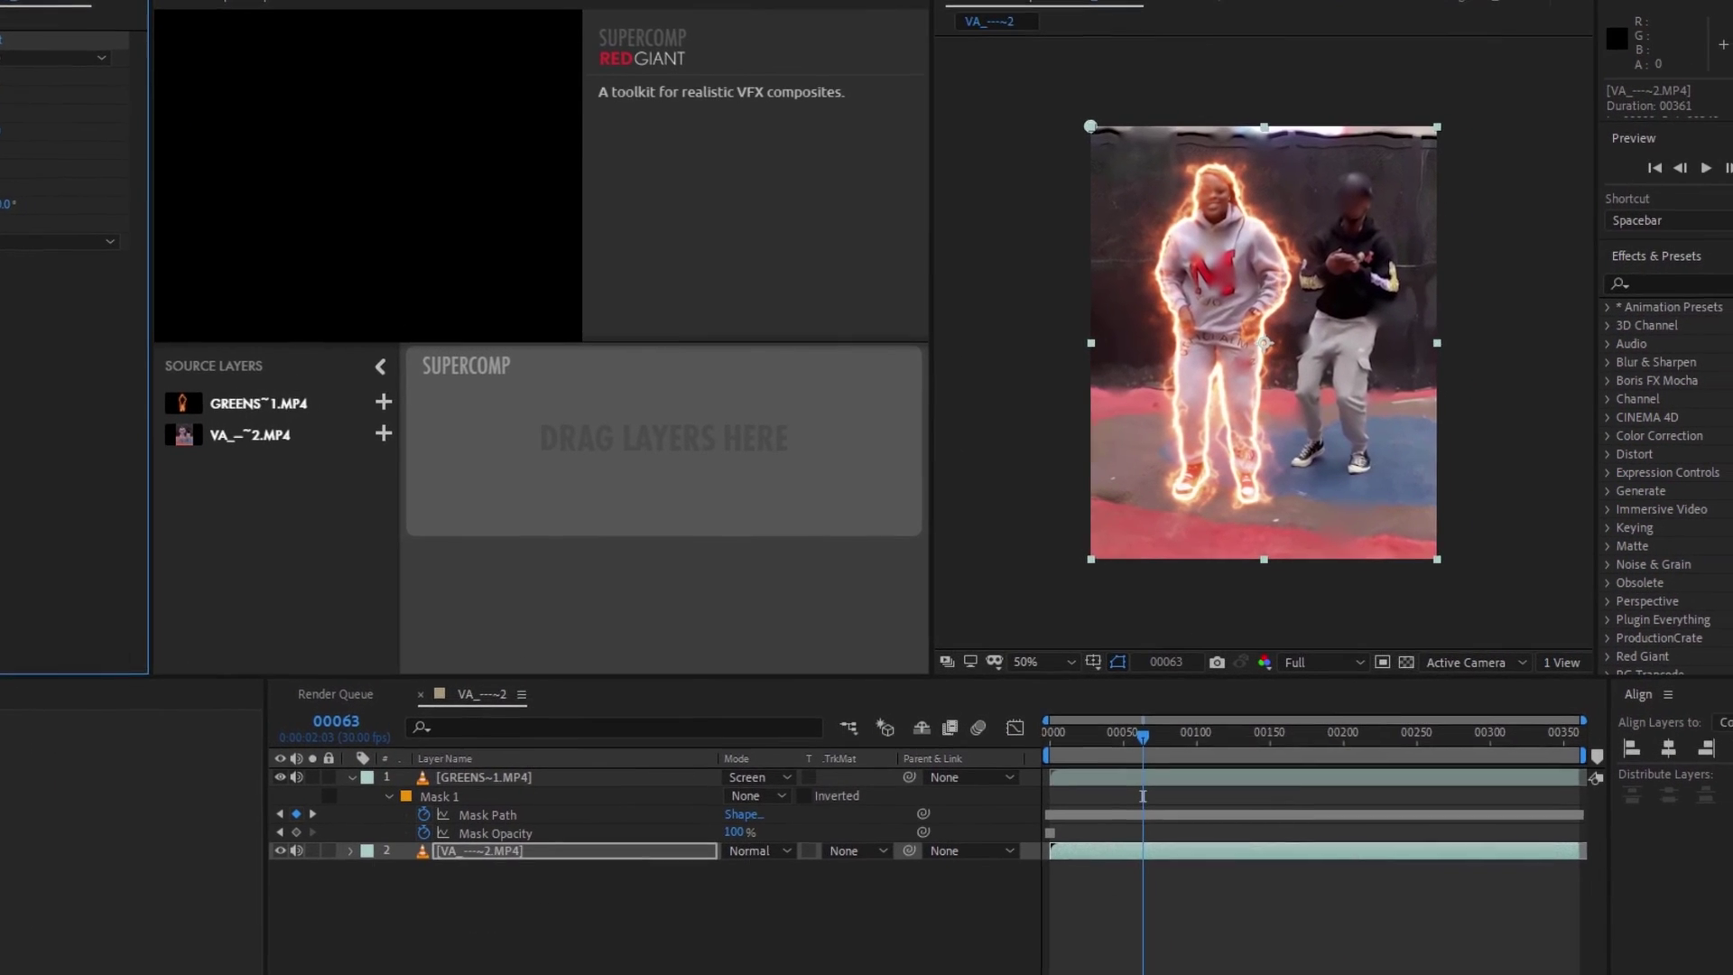
Step: Preview the composition from frame 63 to check the heat distortion on the original dance clip
key(space)
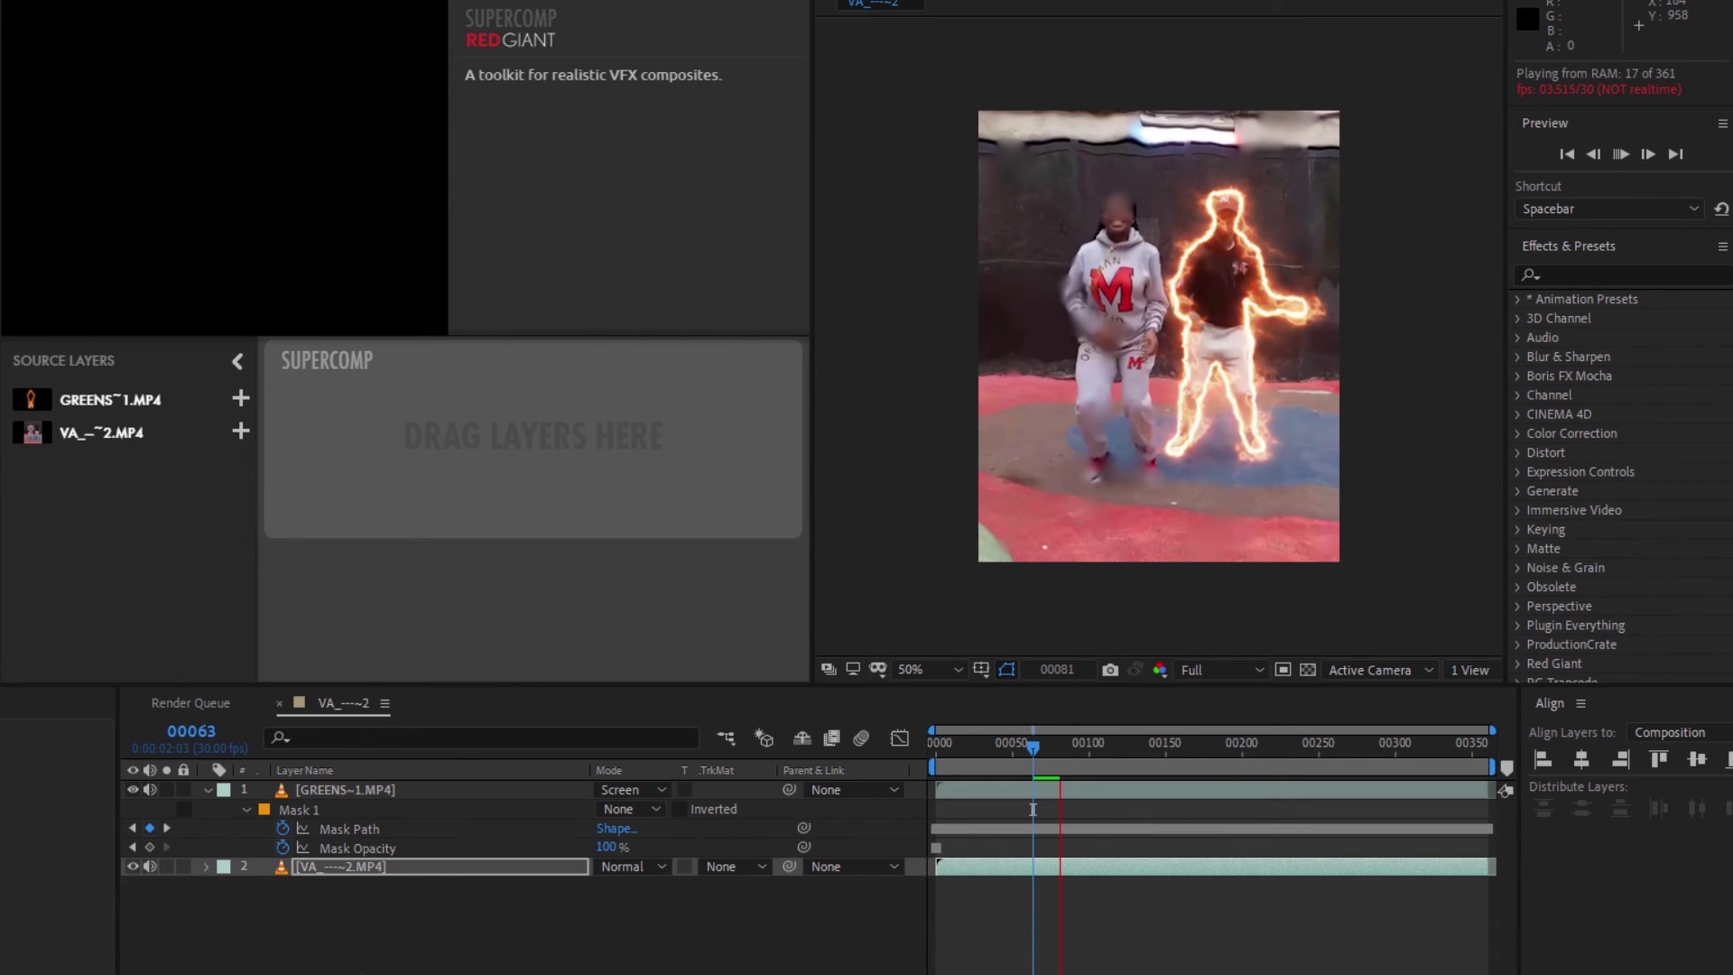
key(space)
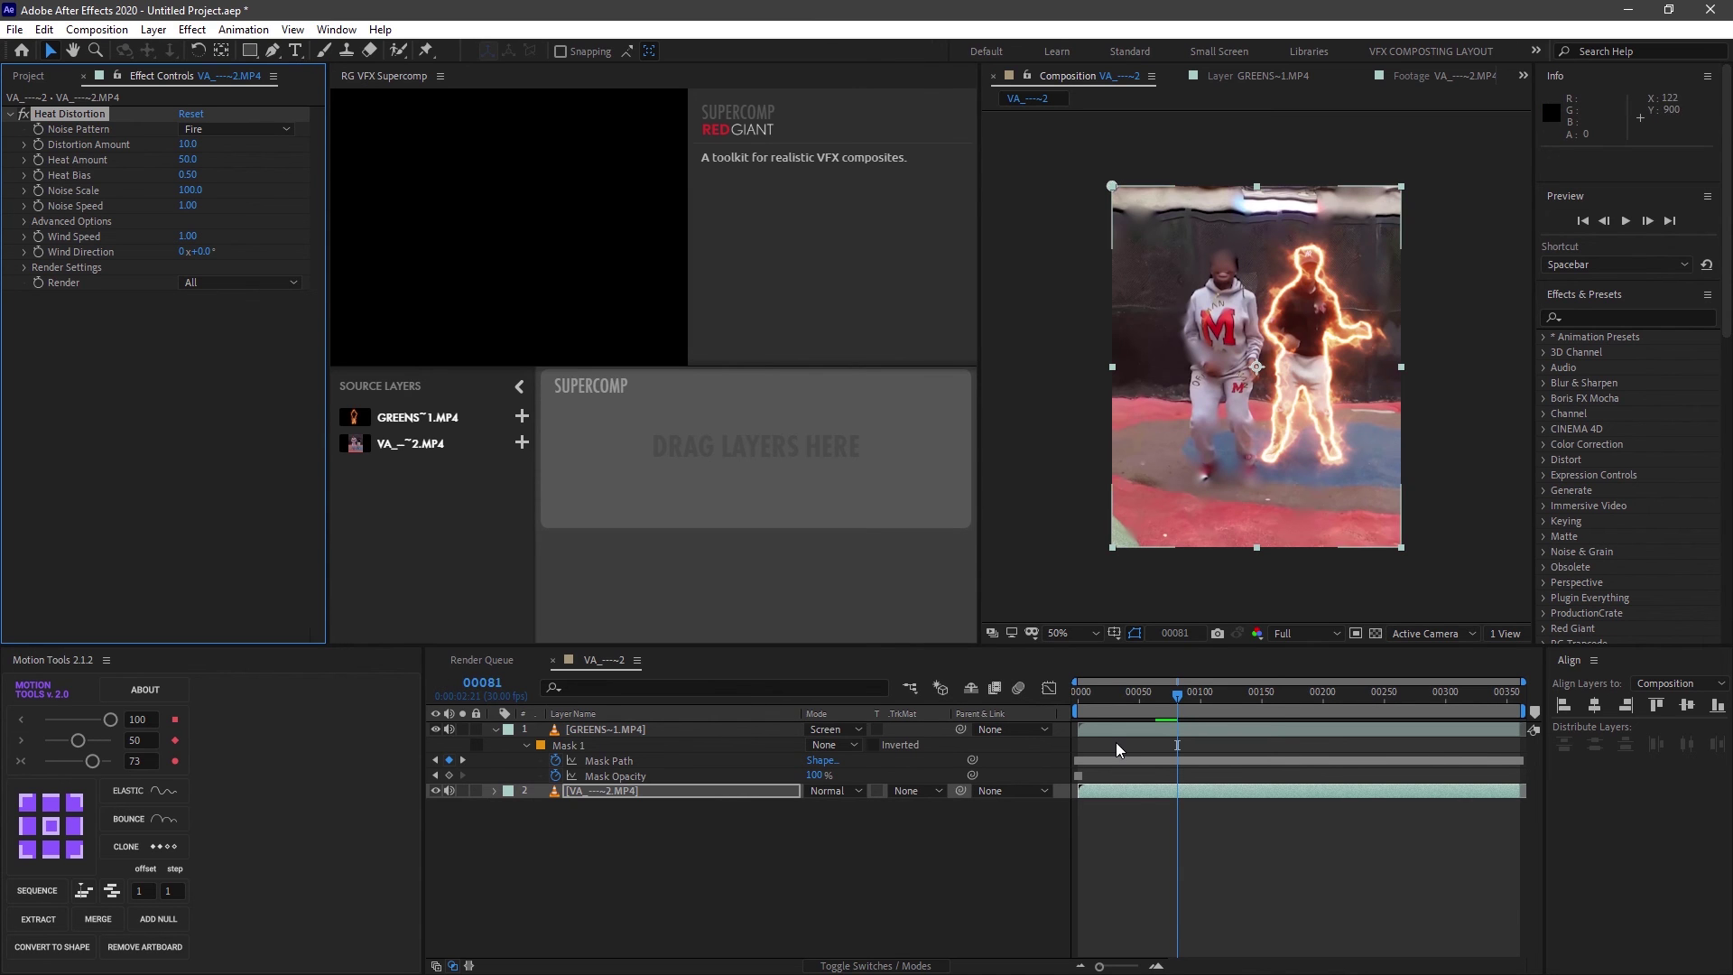
Step: Add another copy of the GREENS~1.MP4 footage between the glow layer and the original dance clip, and scale it to 129%
click(38, 78)
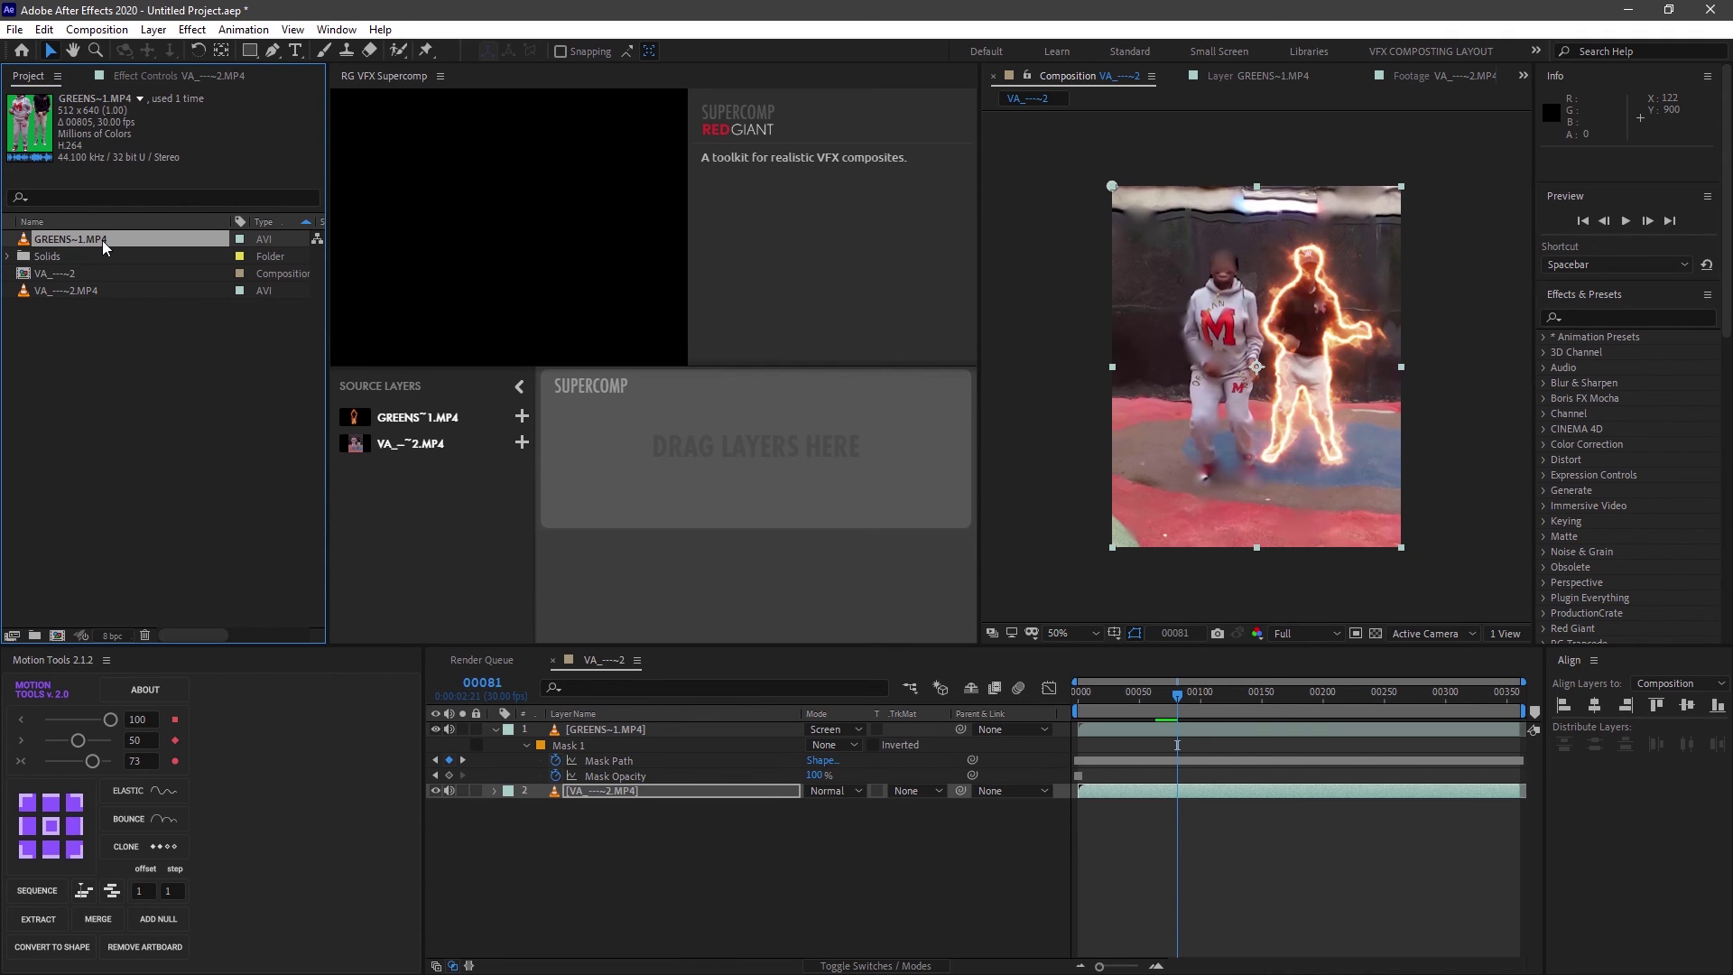
drag(101, 240, 583, 745)
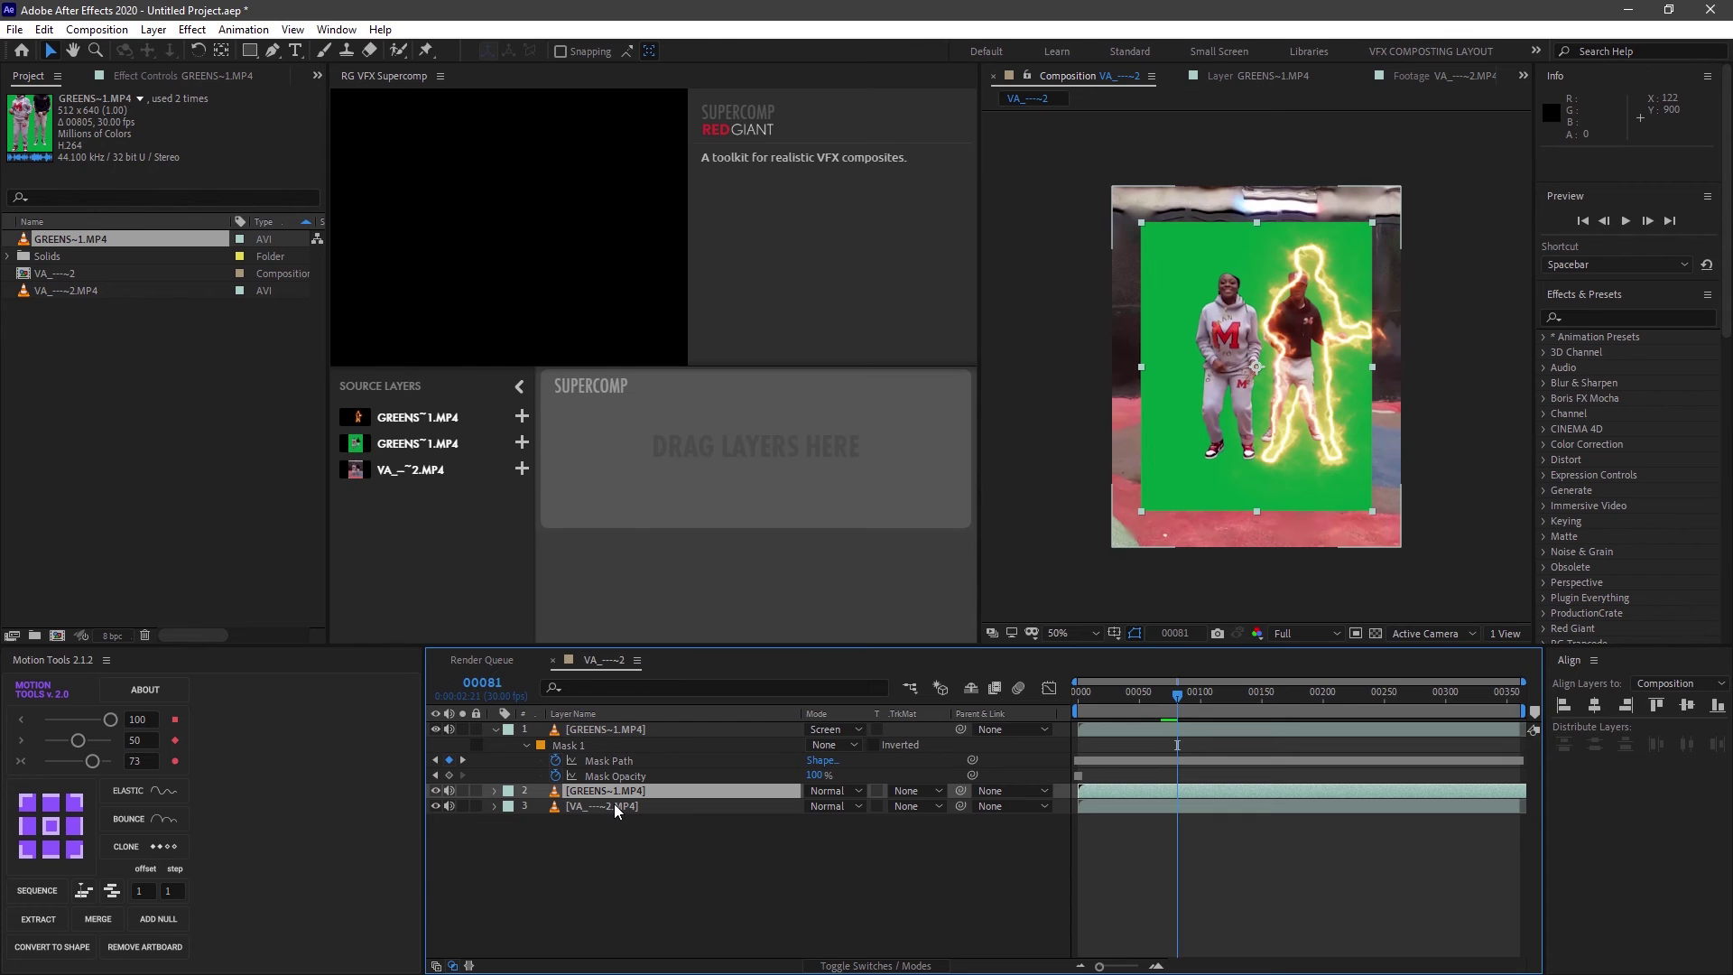
key(s)
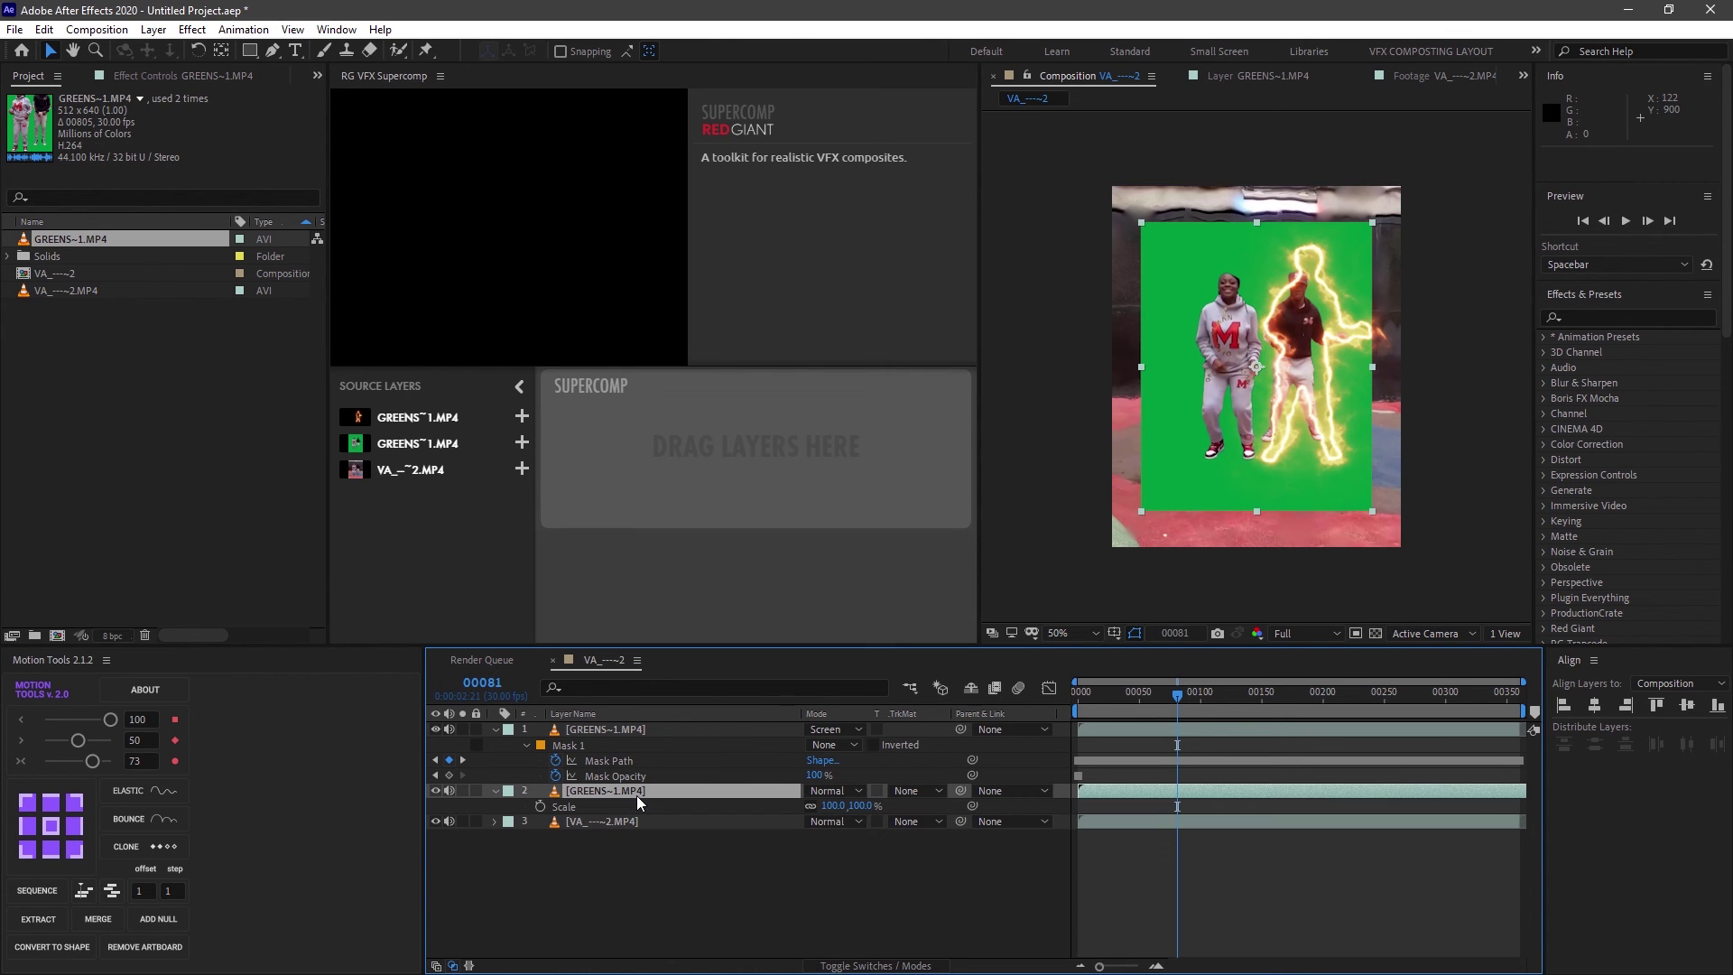
mouse_move(844, 810)
mouse_down()
mouse_move(886, 816)
mouse_move(870, 817)
mouse_up()
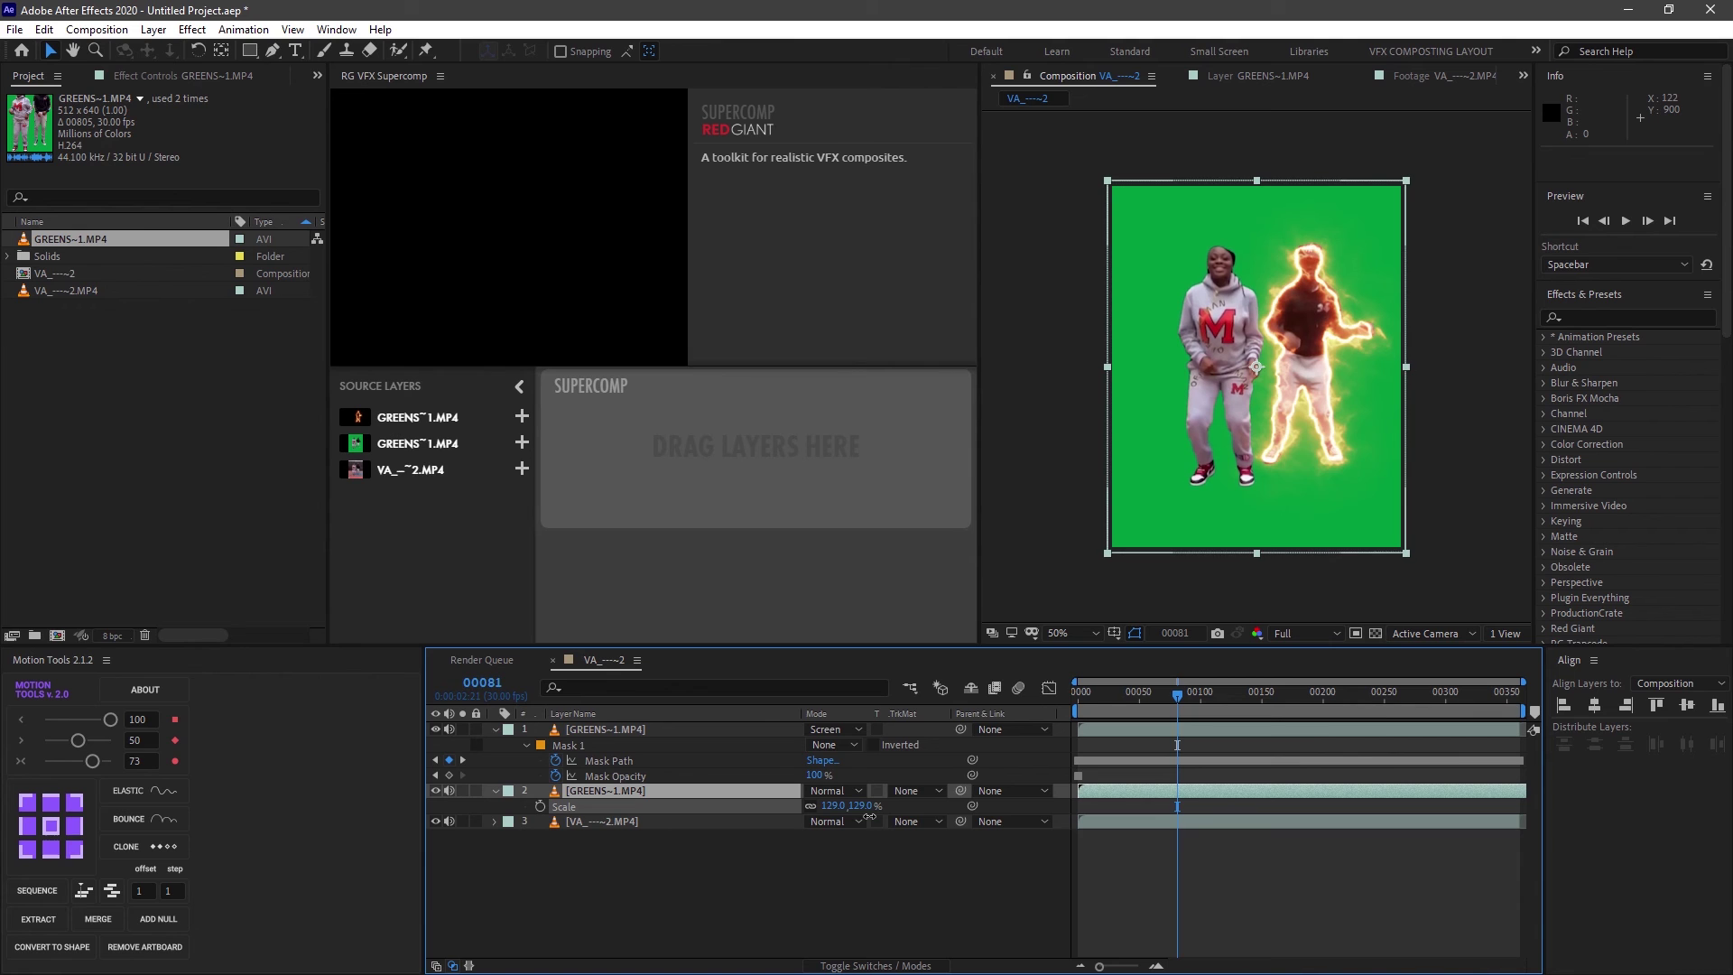
Step: Apply Keylight (1.2) to the new GREENS~1.MP4 layer and sample the green background as its Screen Colour
click(679, 790)
key(ctrl+space)
text(k)
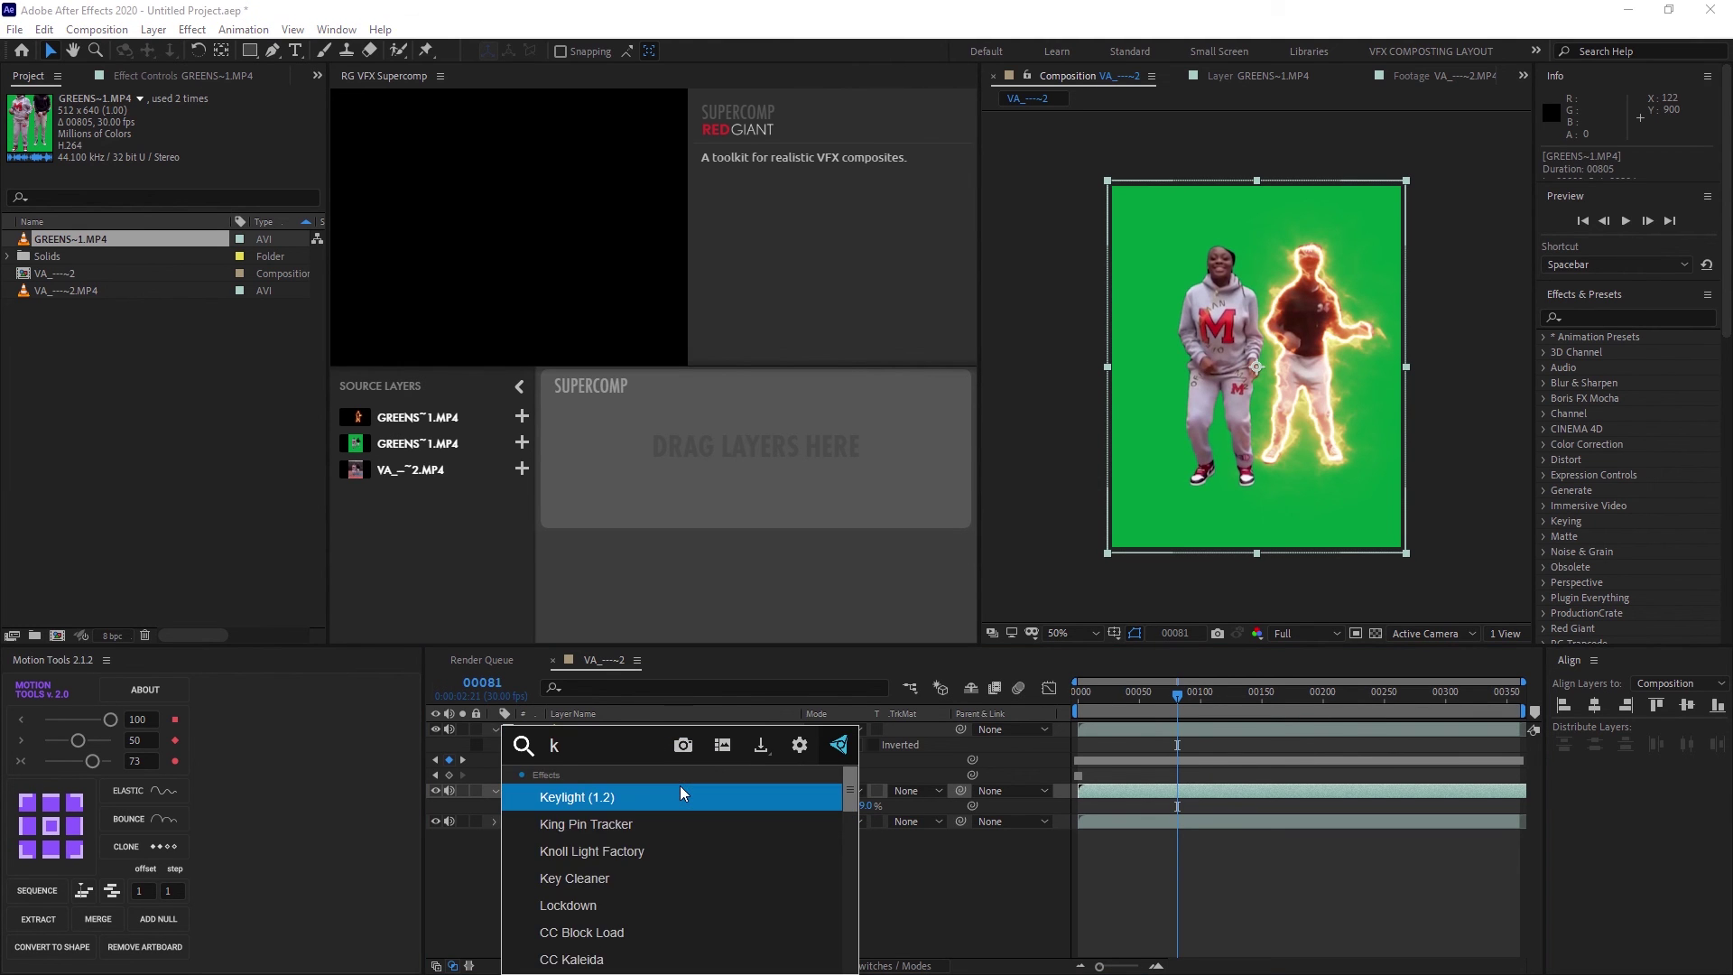
text(ey)
key(Return)
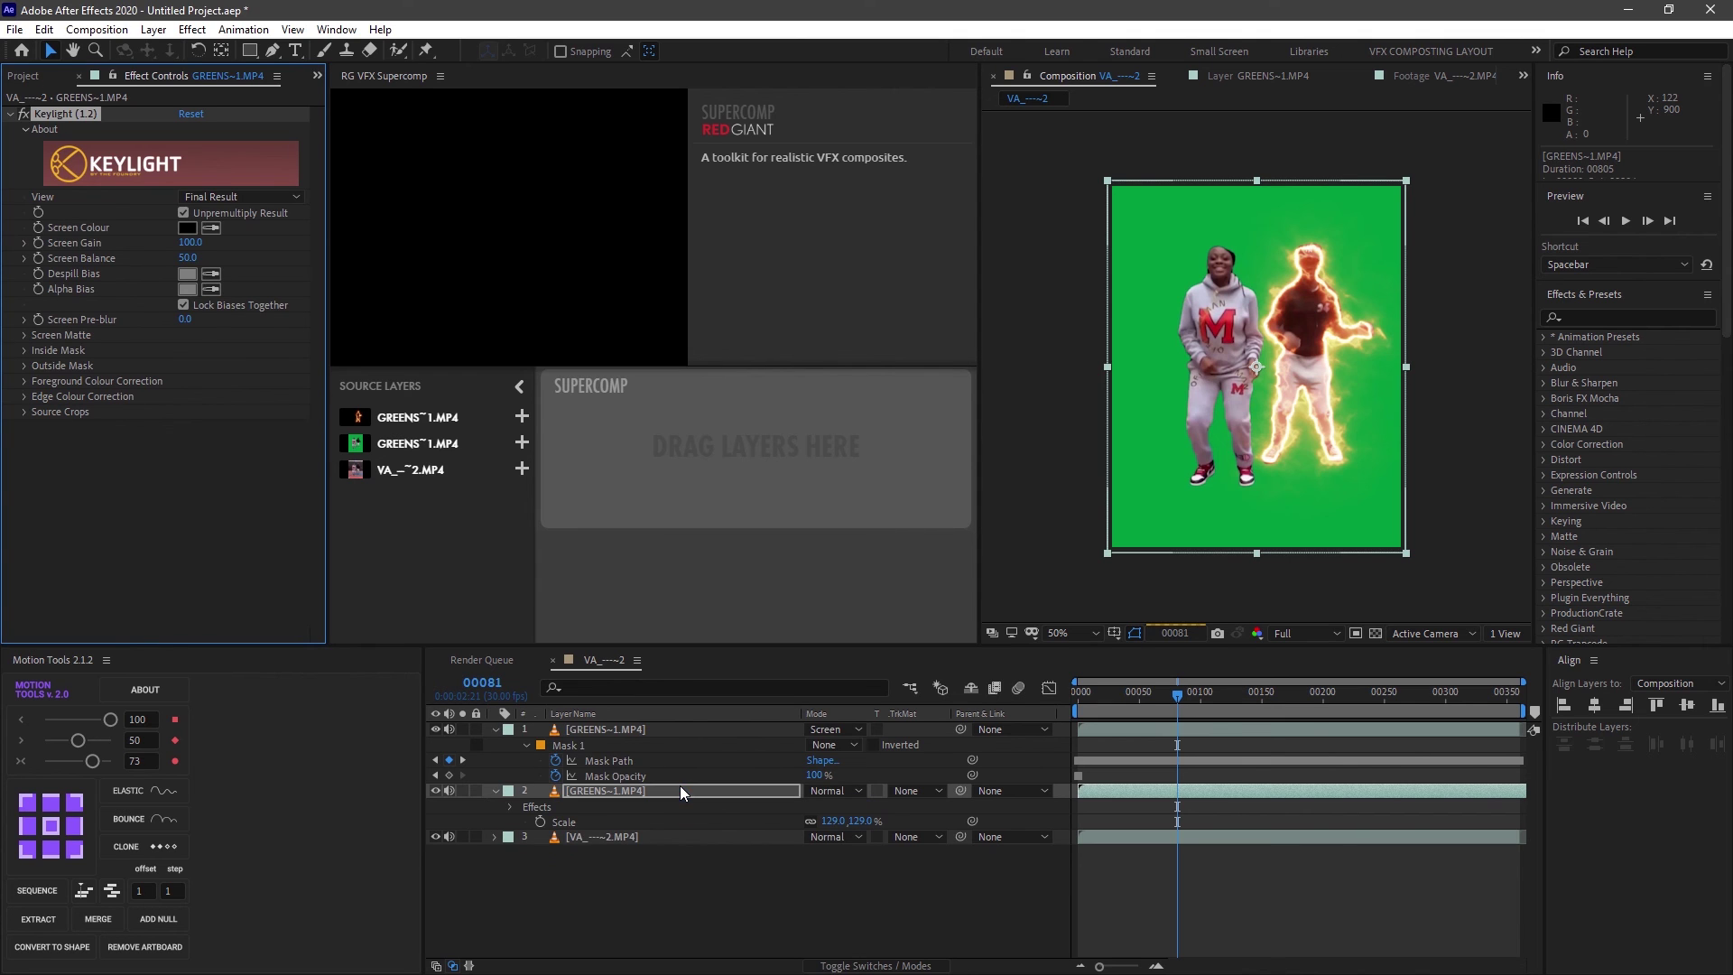
click(211, 228)
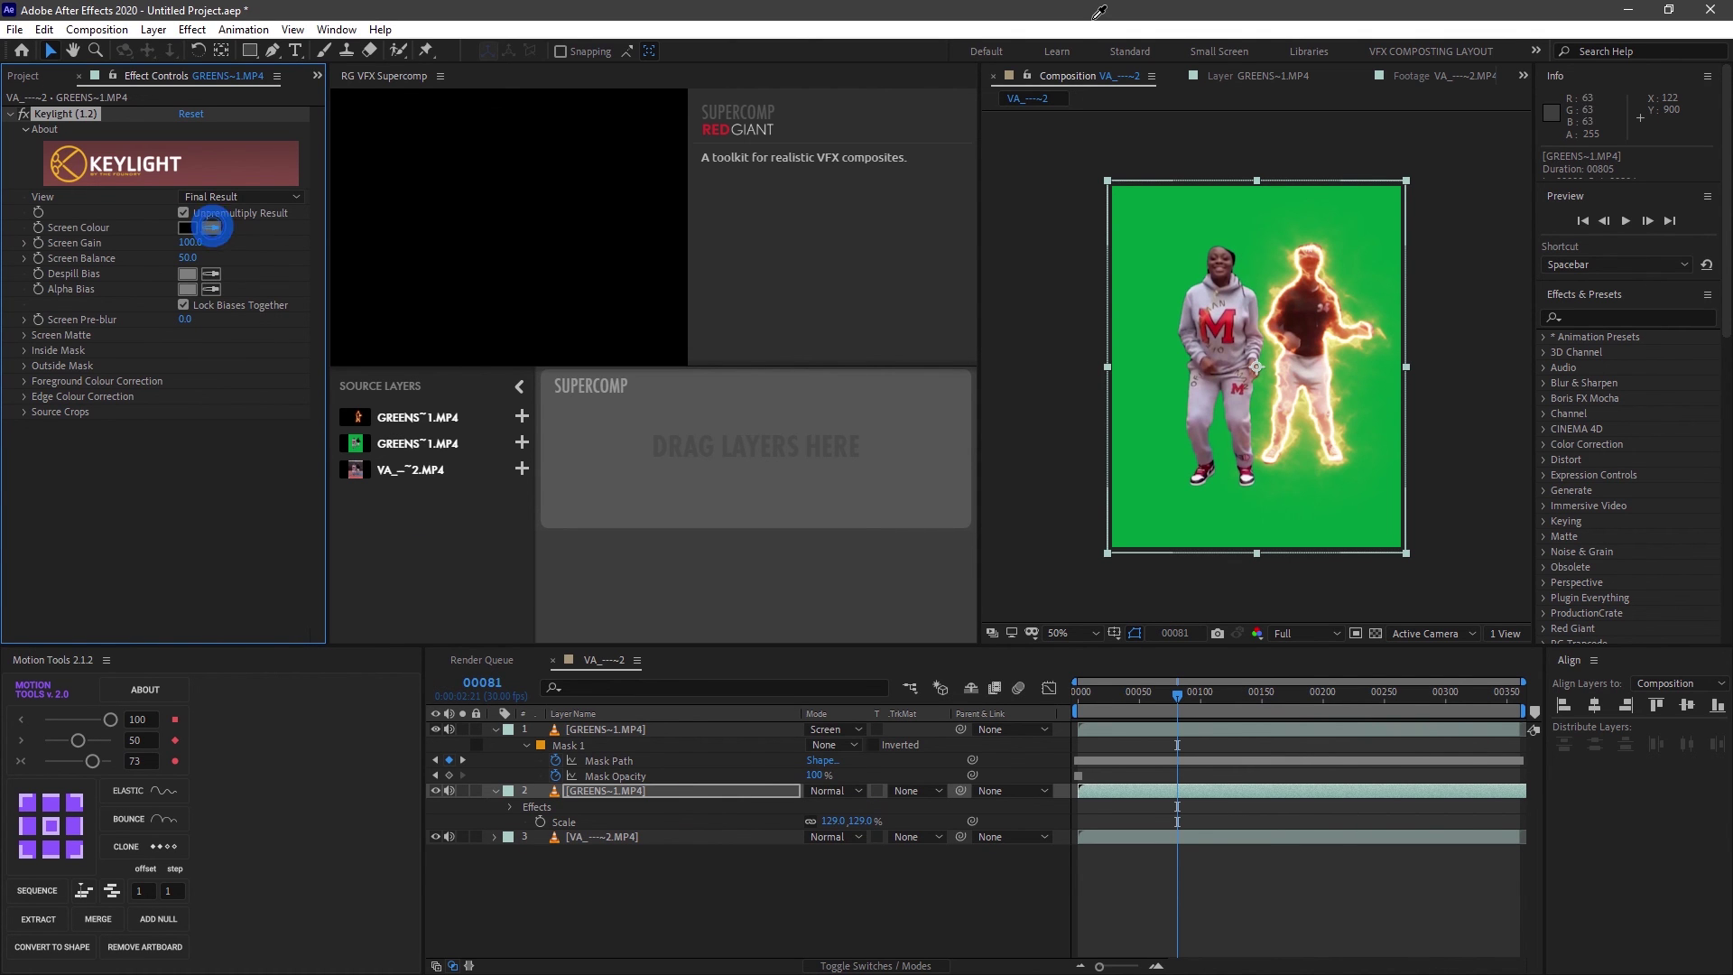
click(1177, 268)
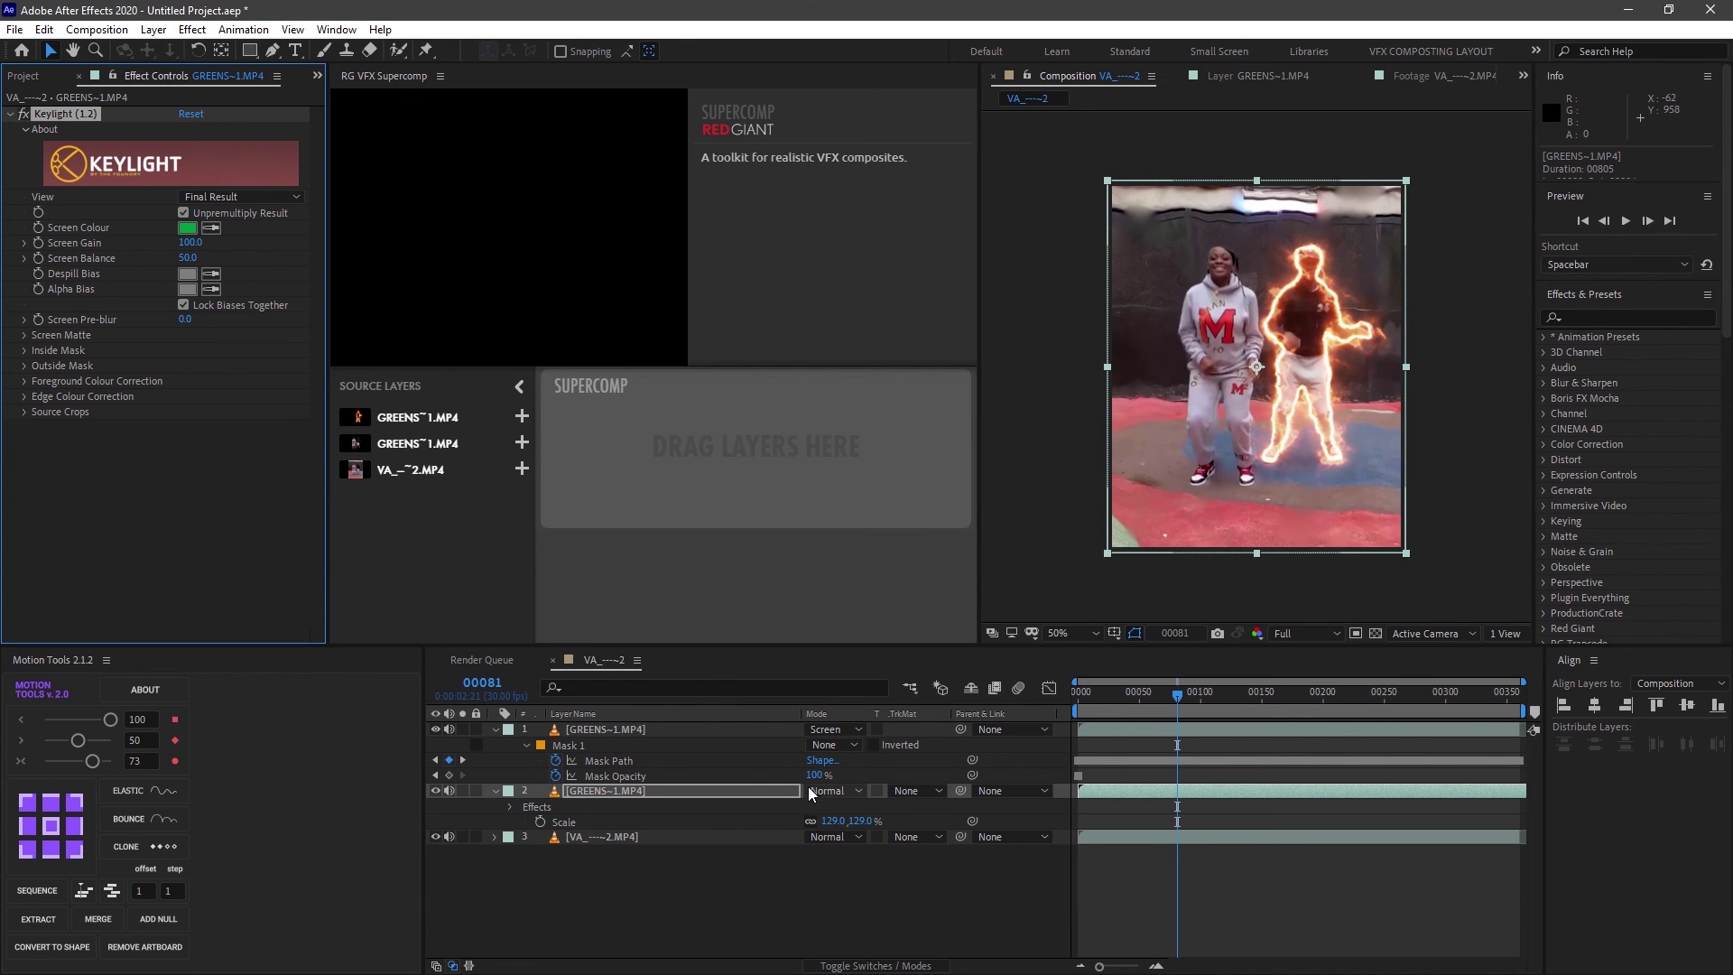
Step: Set the keyed GREENS~1.MP4 layer's scale to 125% to match the glow layer's scale
click(761, 778)
click(735, 729)
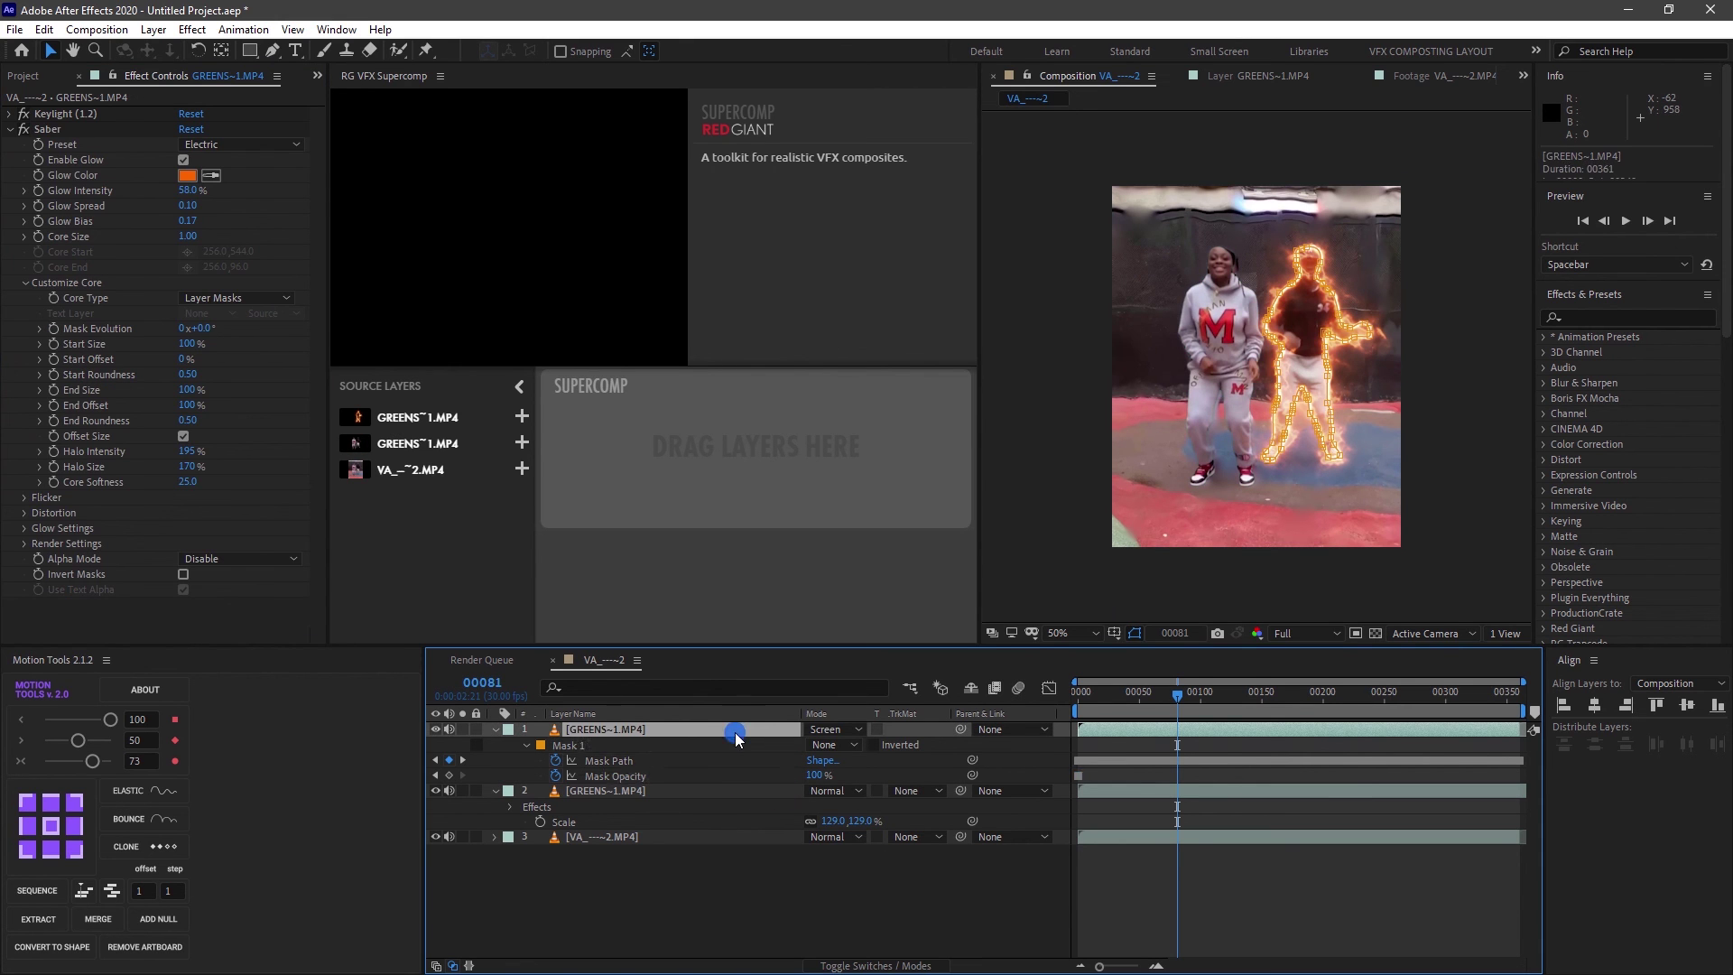
key(s)
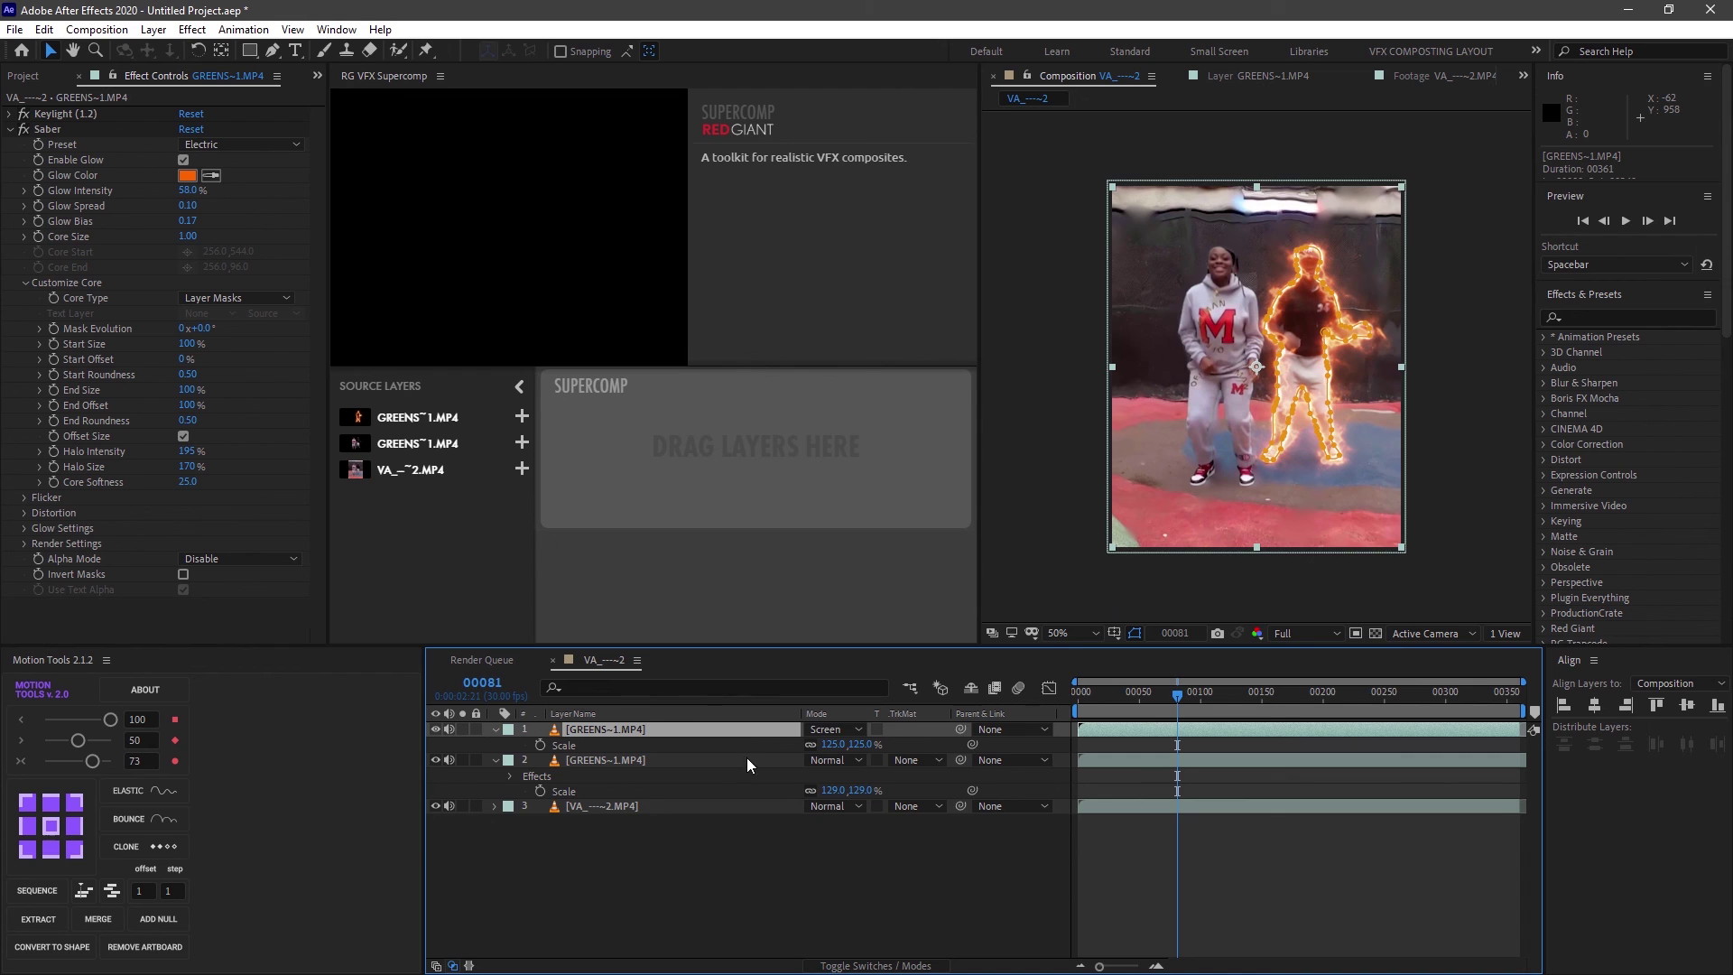
click(831, 791)
text(125)
key(Return)
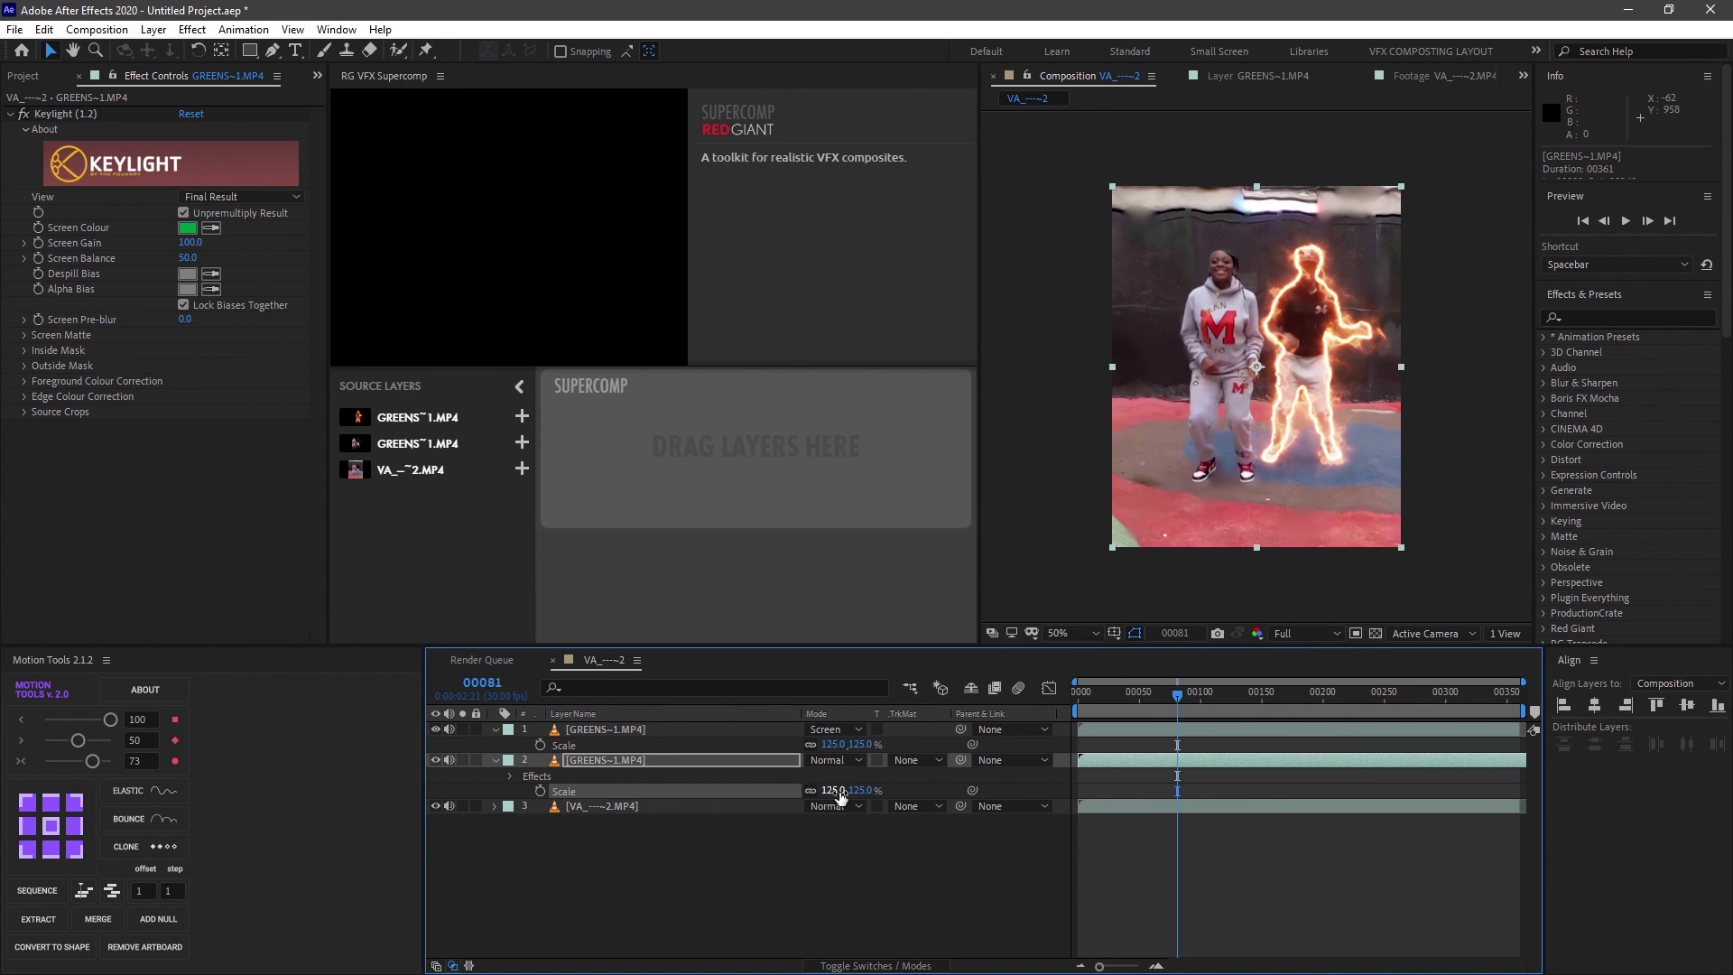
click(803, 906)
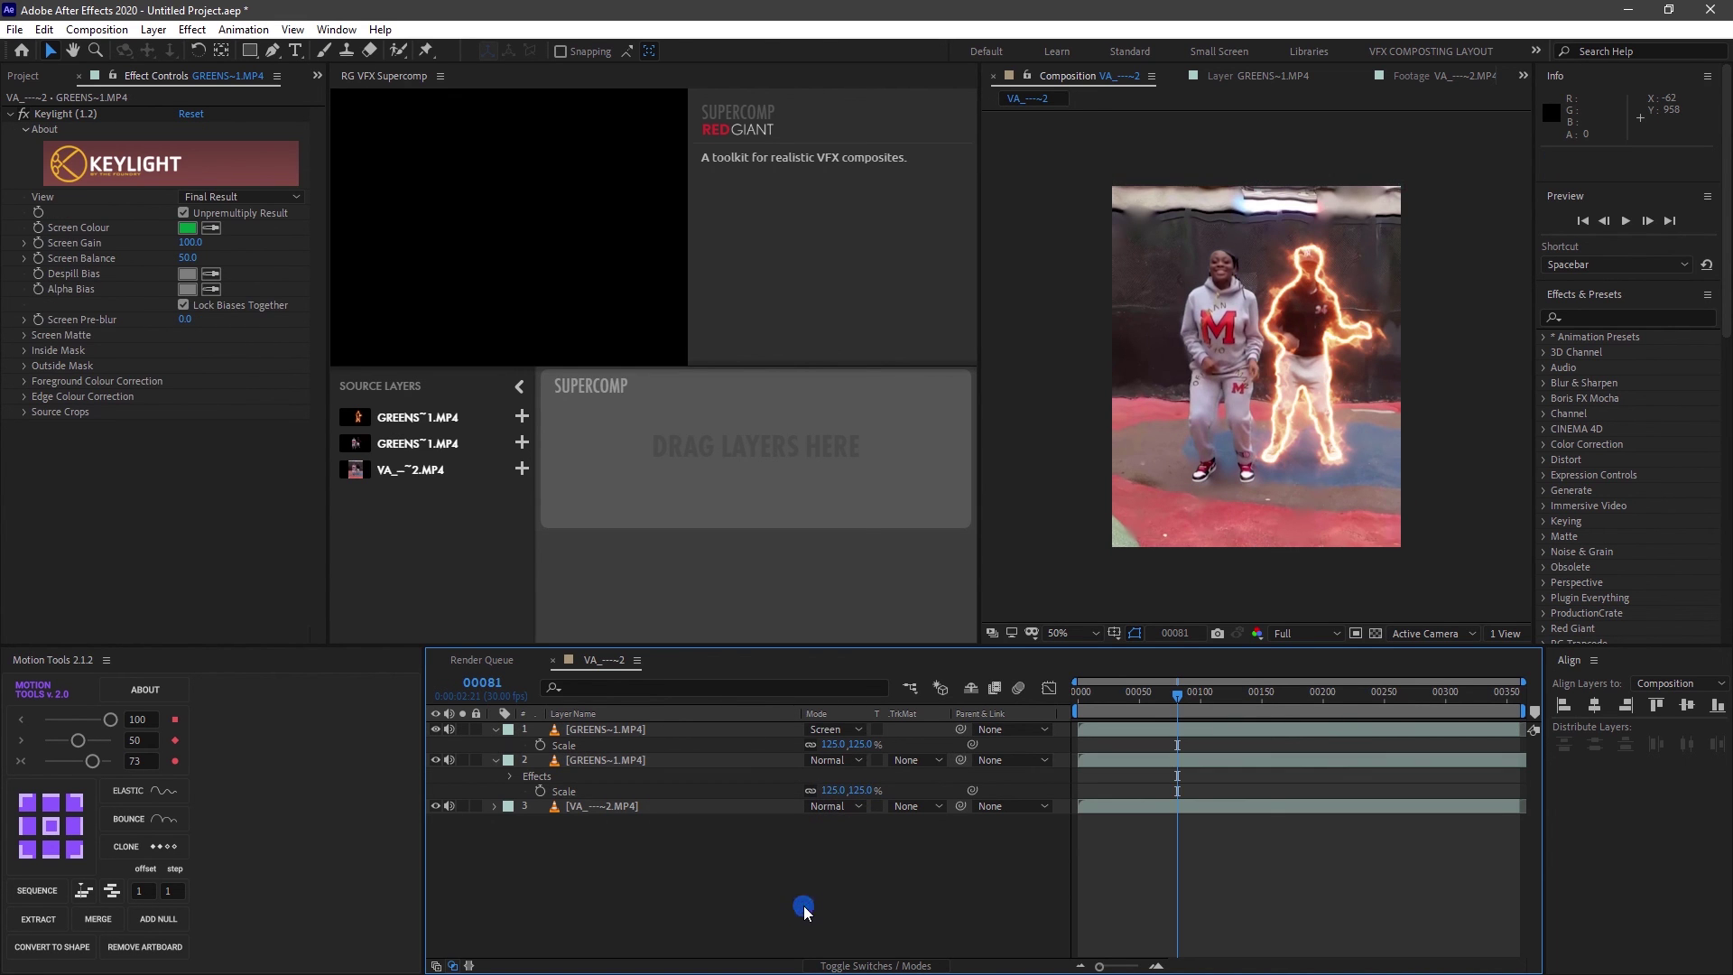
Step: Select the original dance clip layer and preview the keyed dancers over the distorted background
click(653, 805)
key(space)
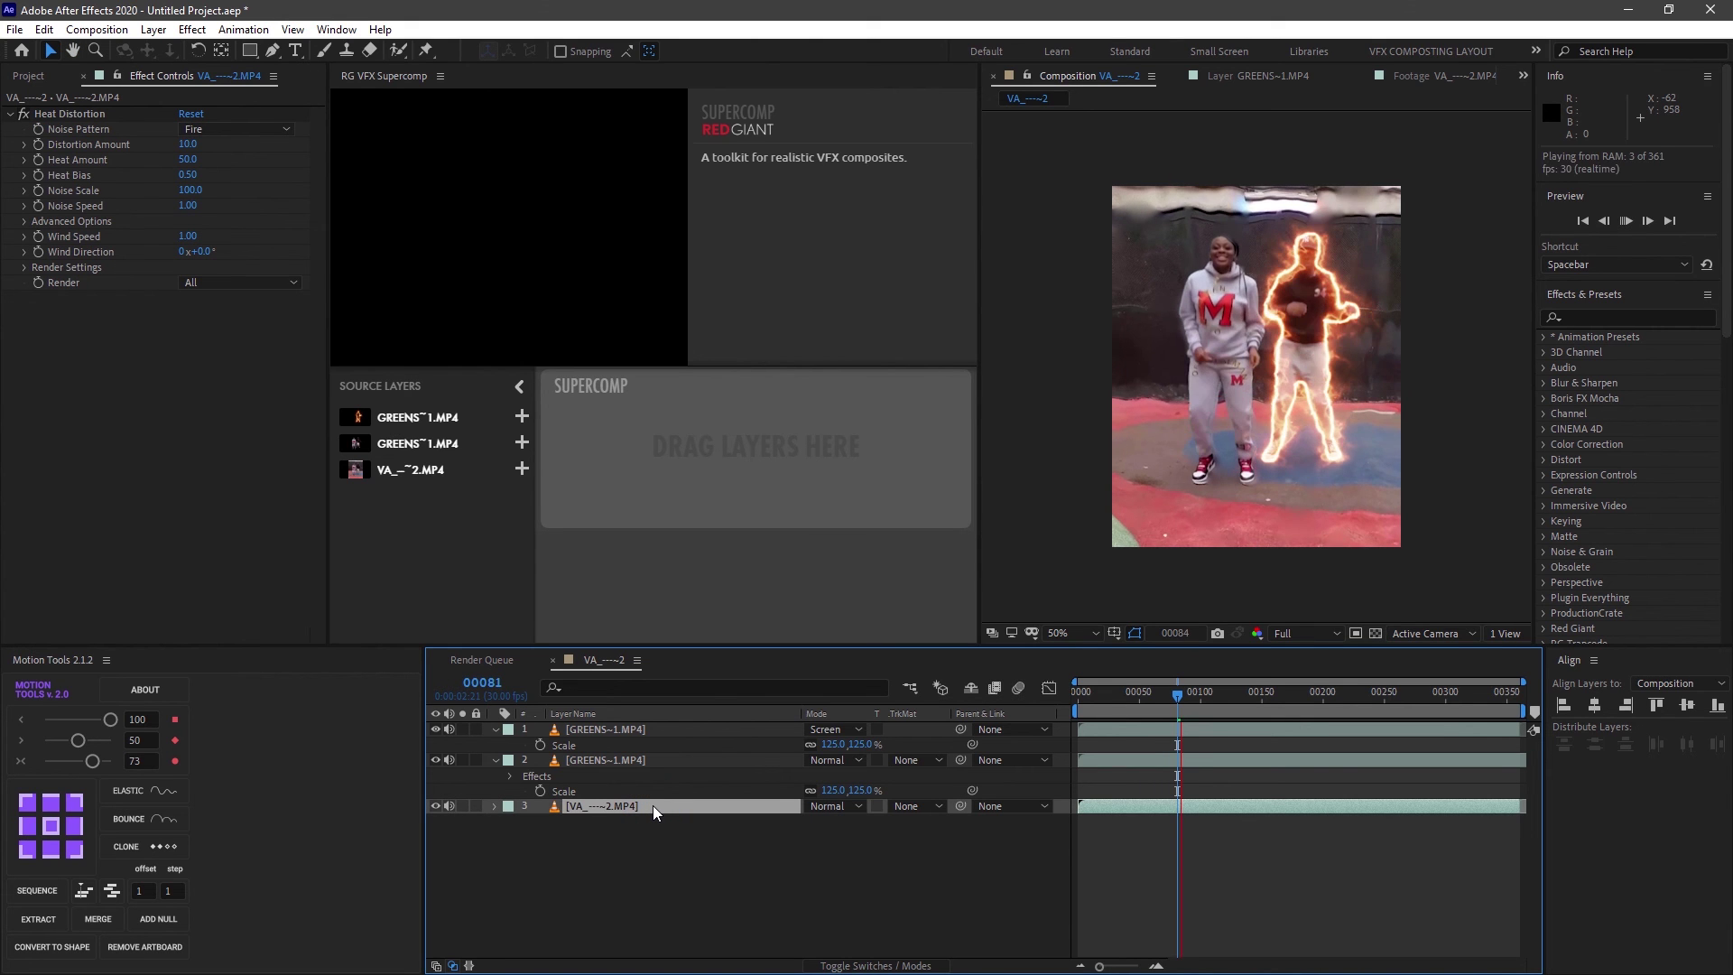
key(space)
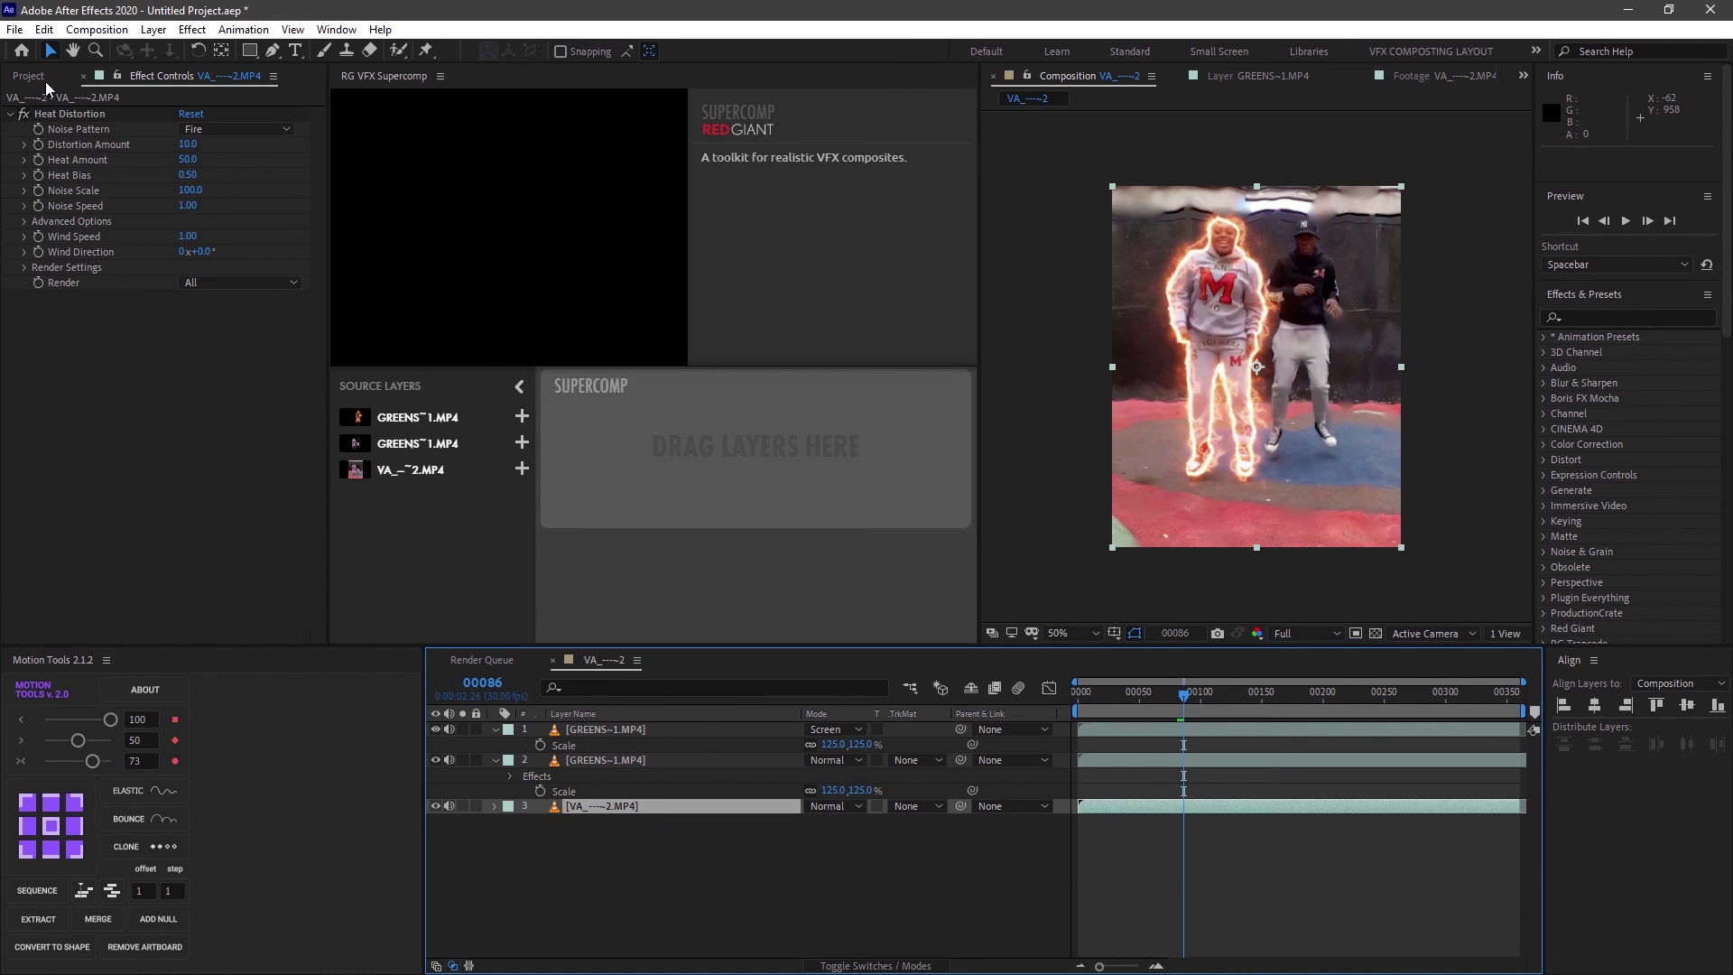
Step: Set Heat Distortion's Noise Pattern to Smoke, Distortion Amount to 100, Heat Amount to 100 and Heat Bias to 1.00
click(195, 129)
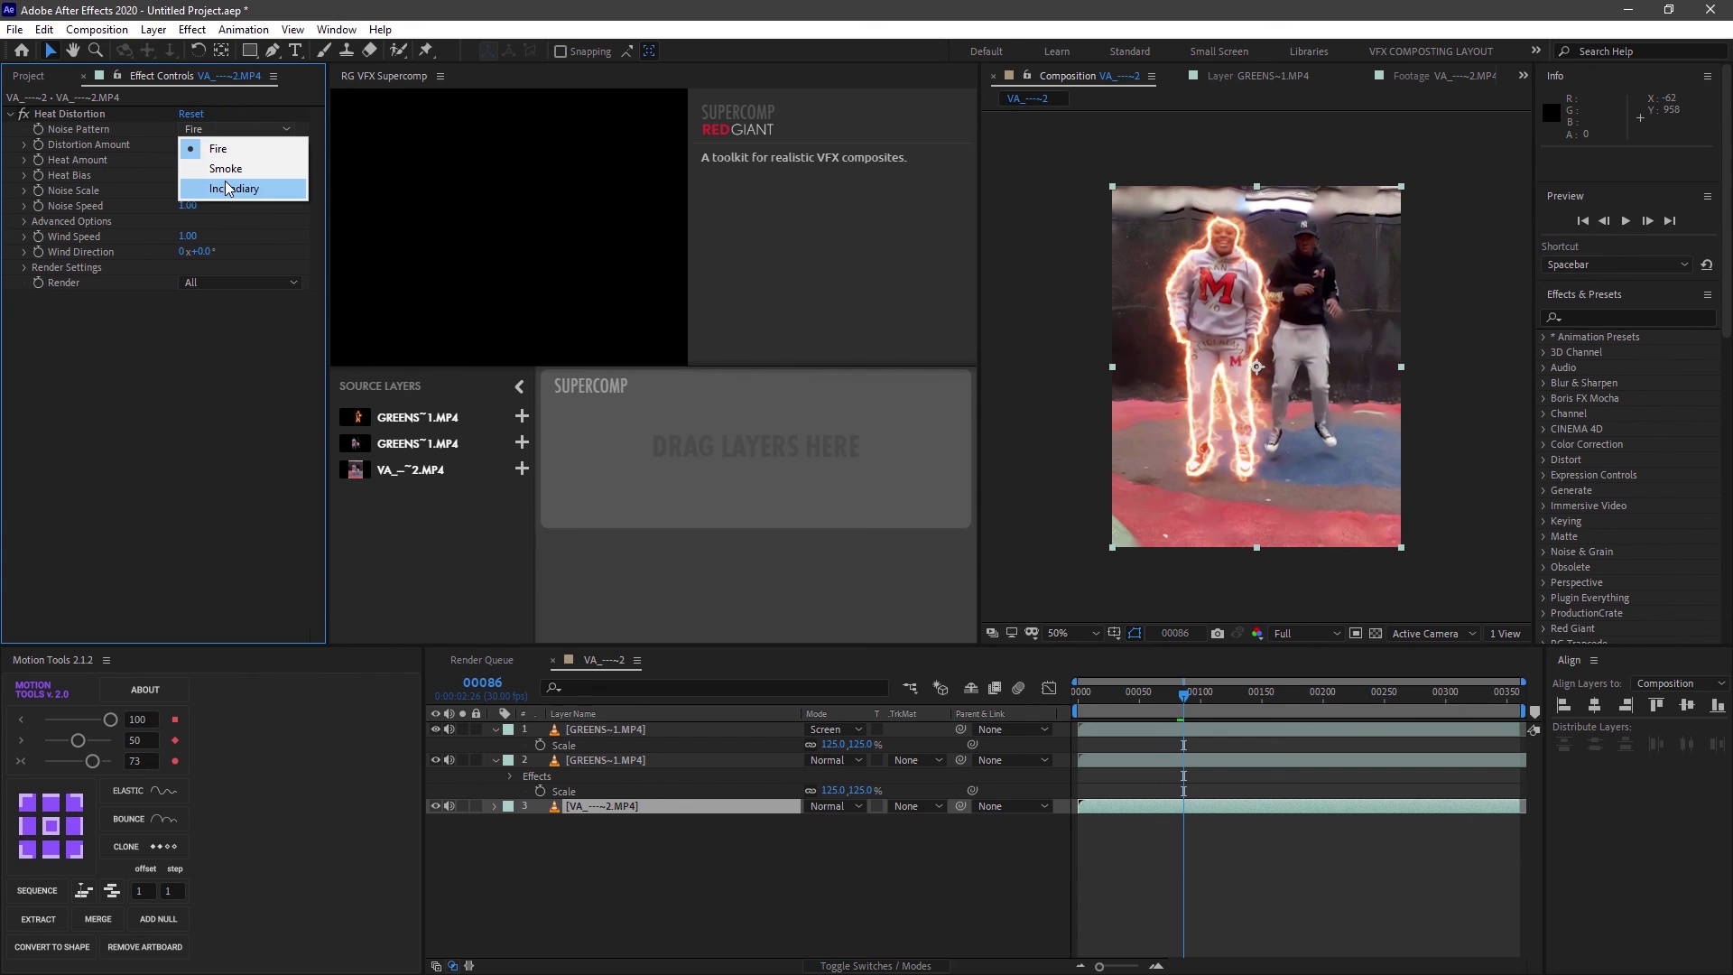
click(224, 188)
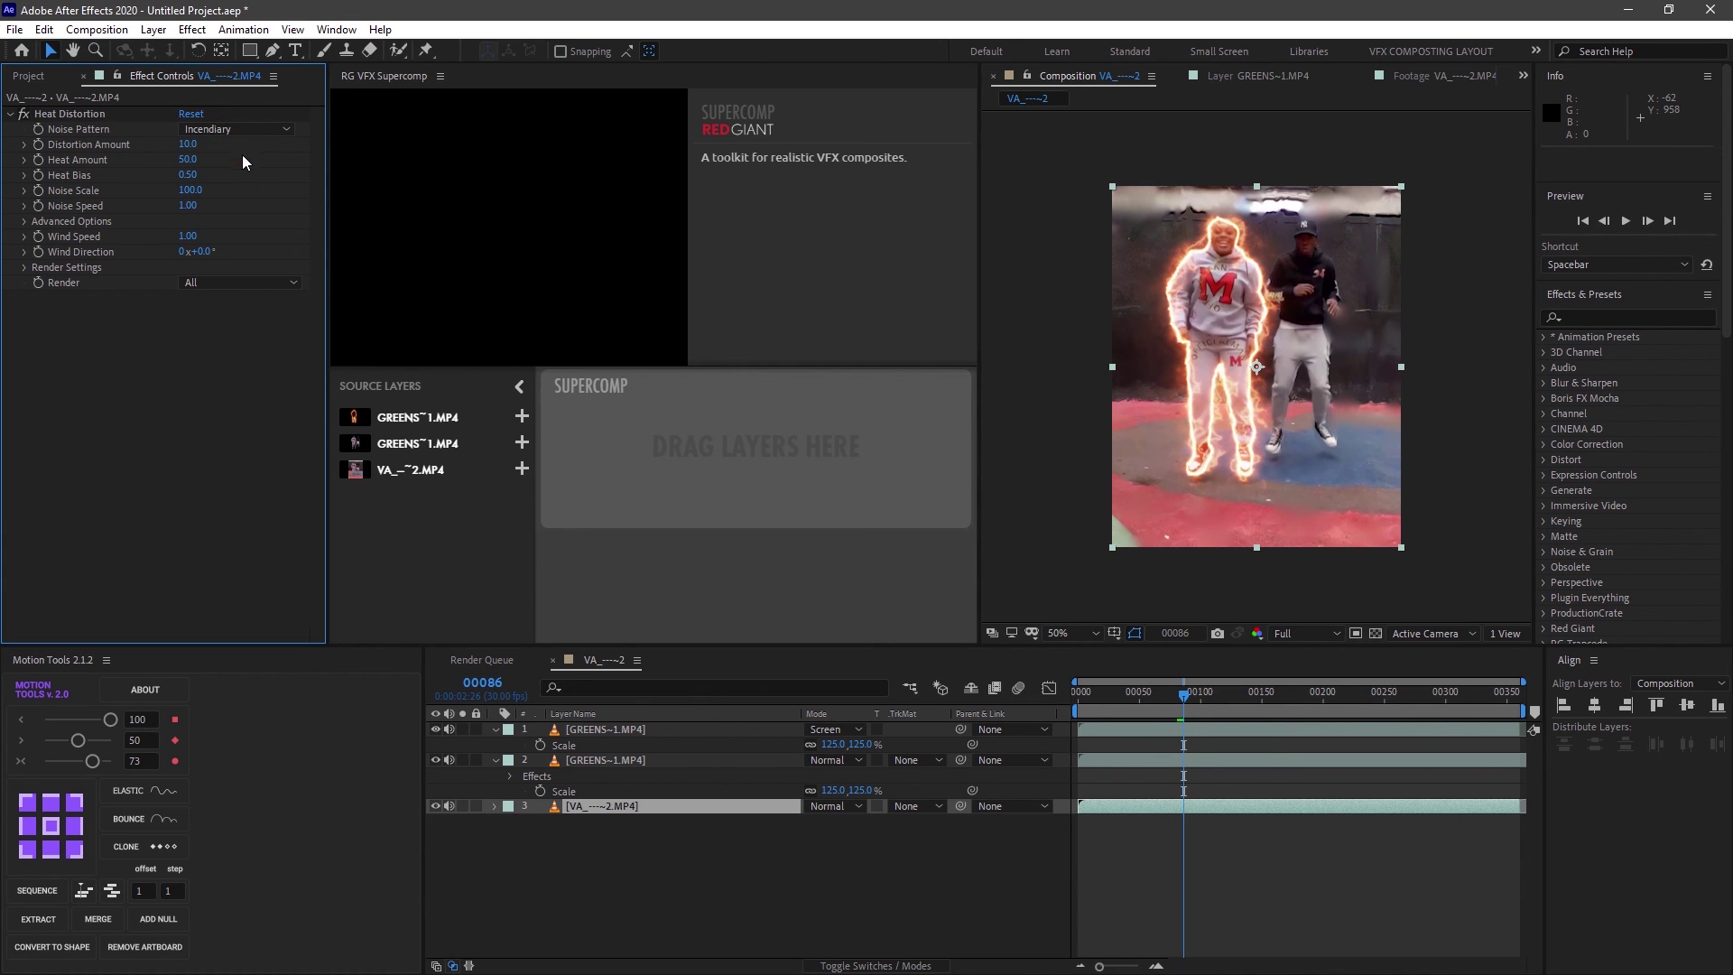
click(230, 129)
click(216, 171)
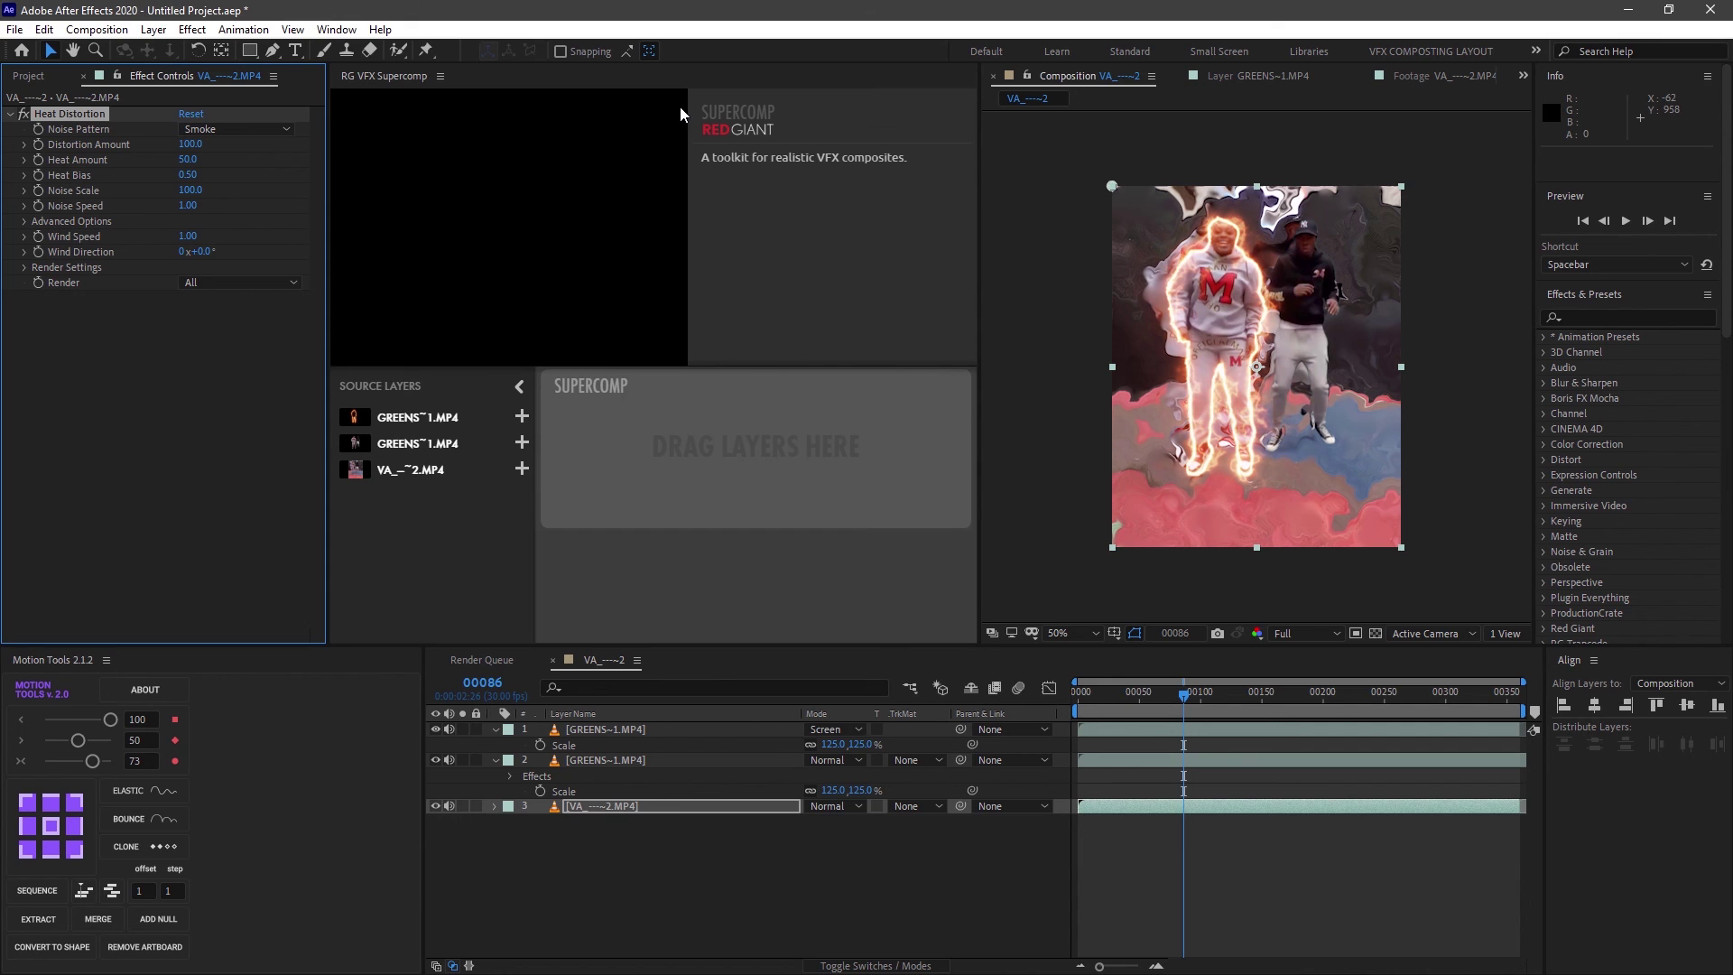
drag(184, 161, 566, 156)
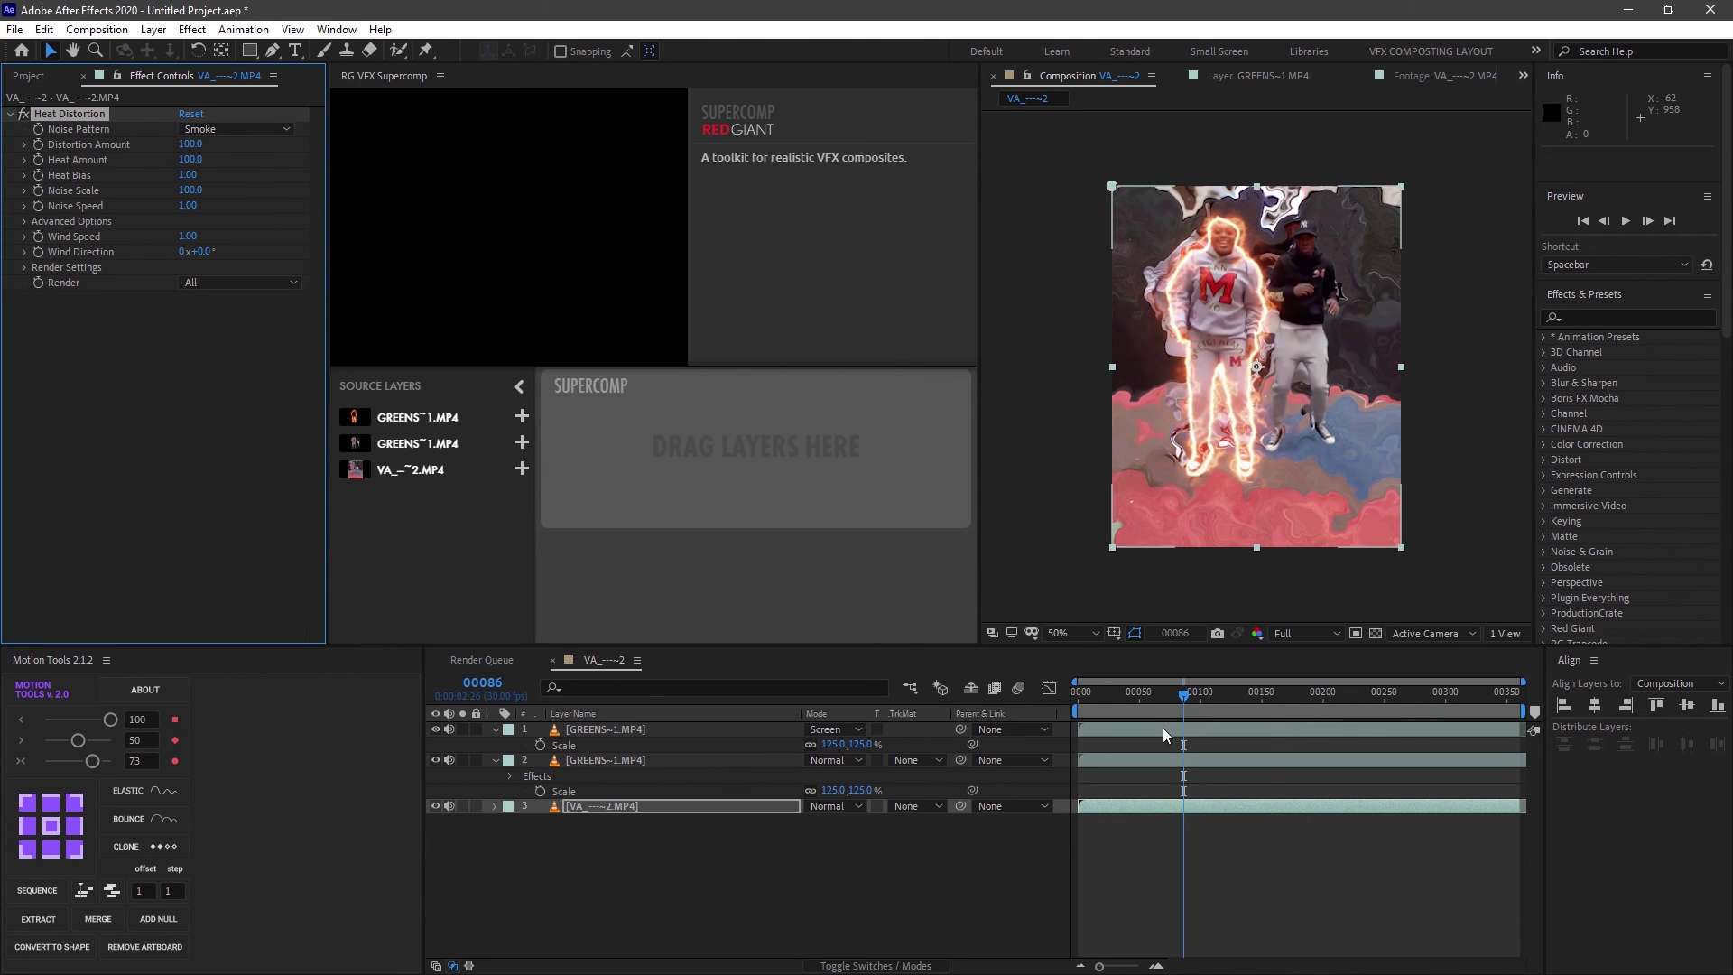
Step: Preview the composition from frame 0 to check the stronger smoke distortion behind the glowing dancers
click(996, 712)
key(Home)
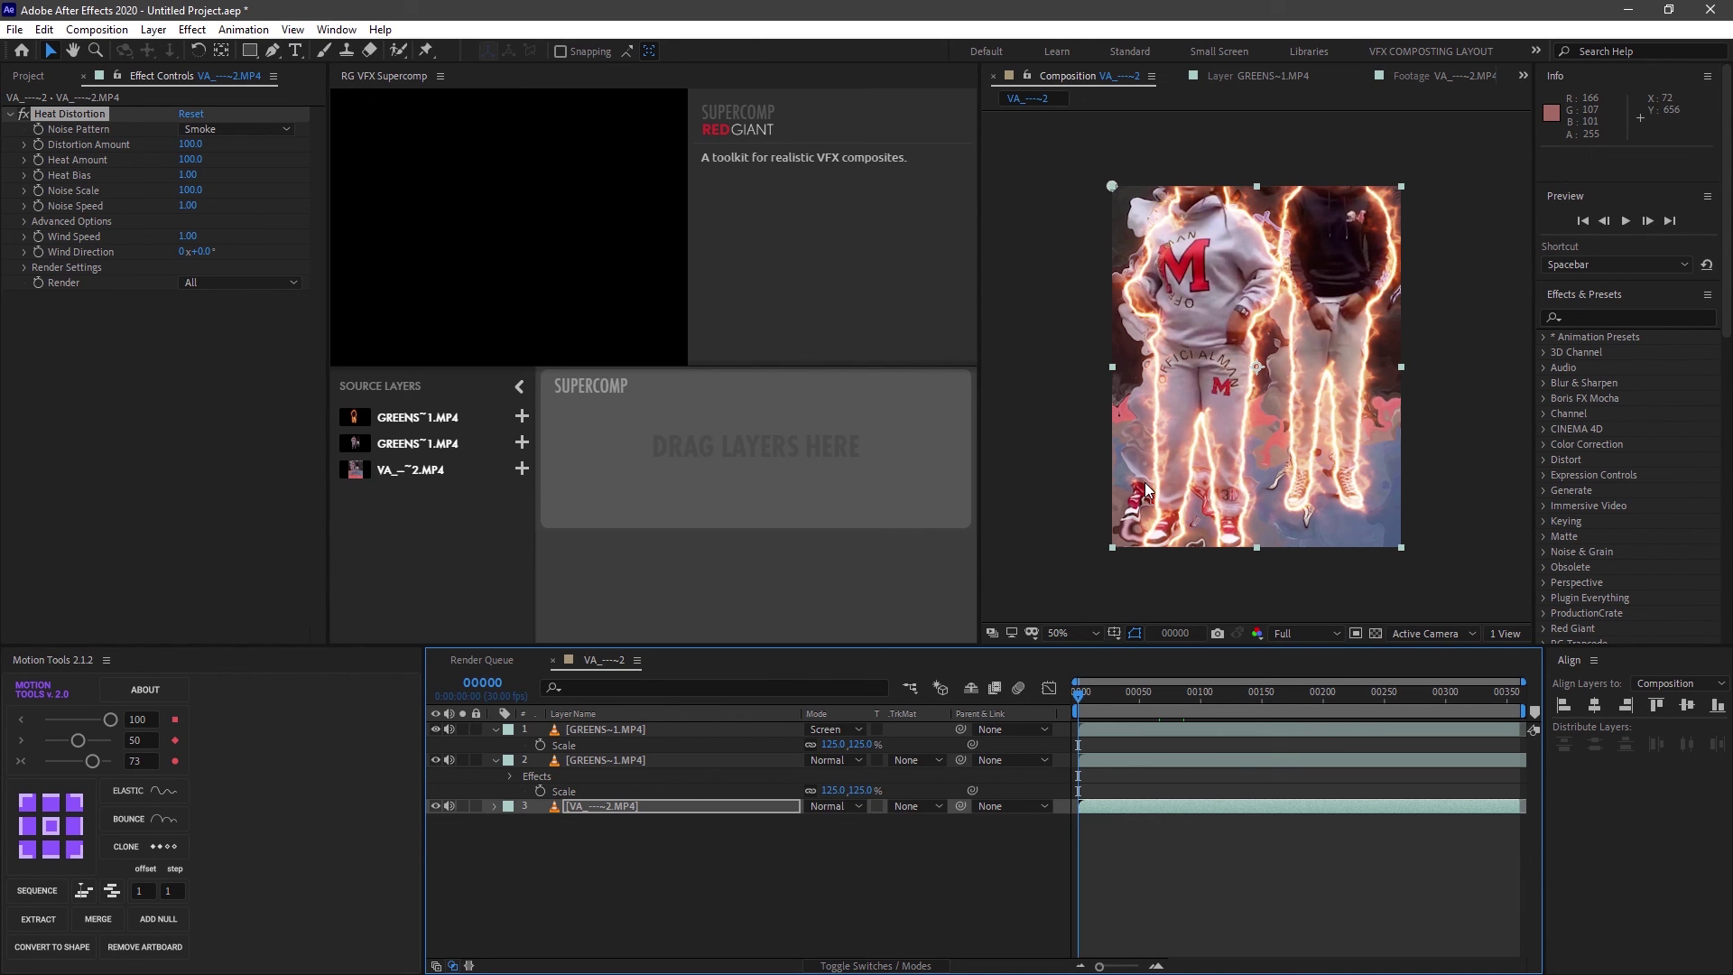
click(1220, 815)
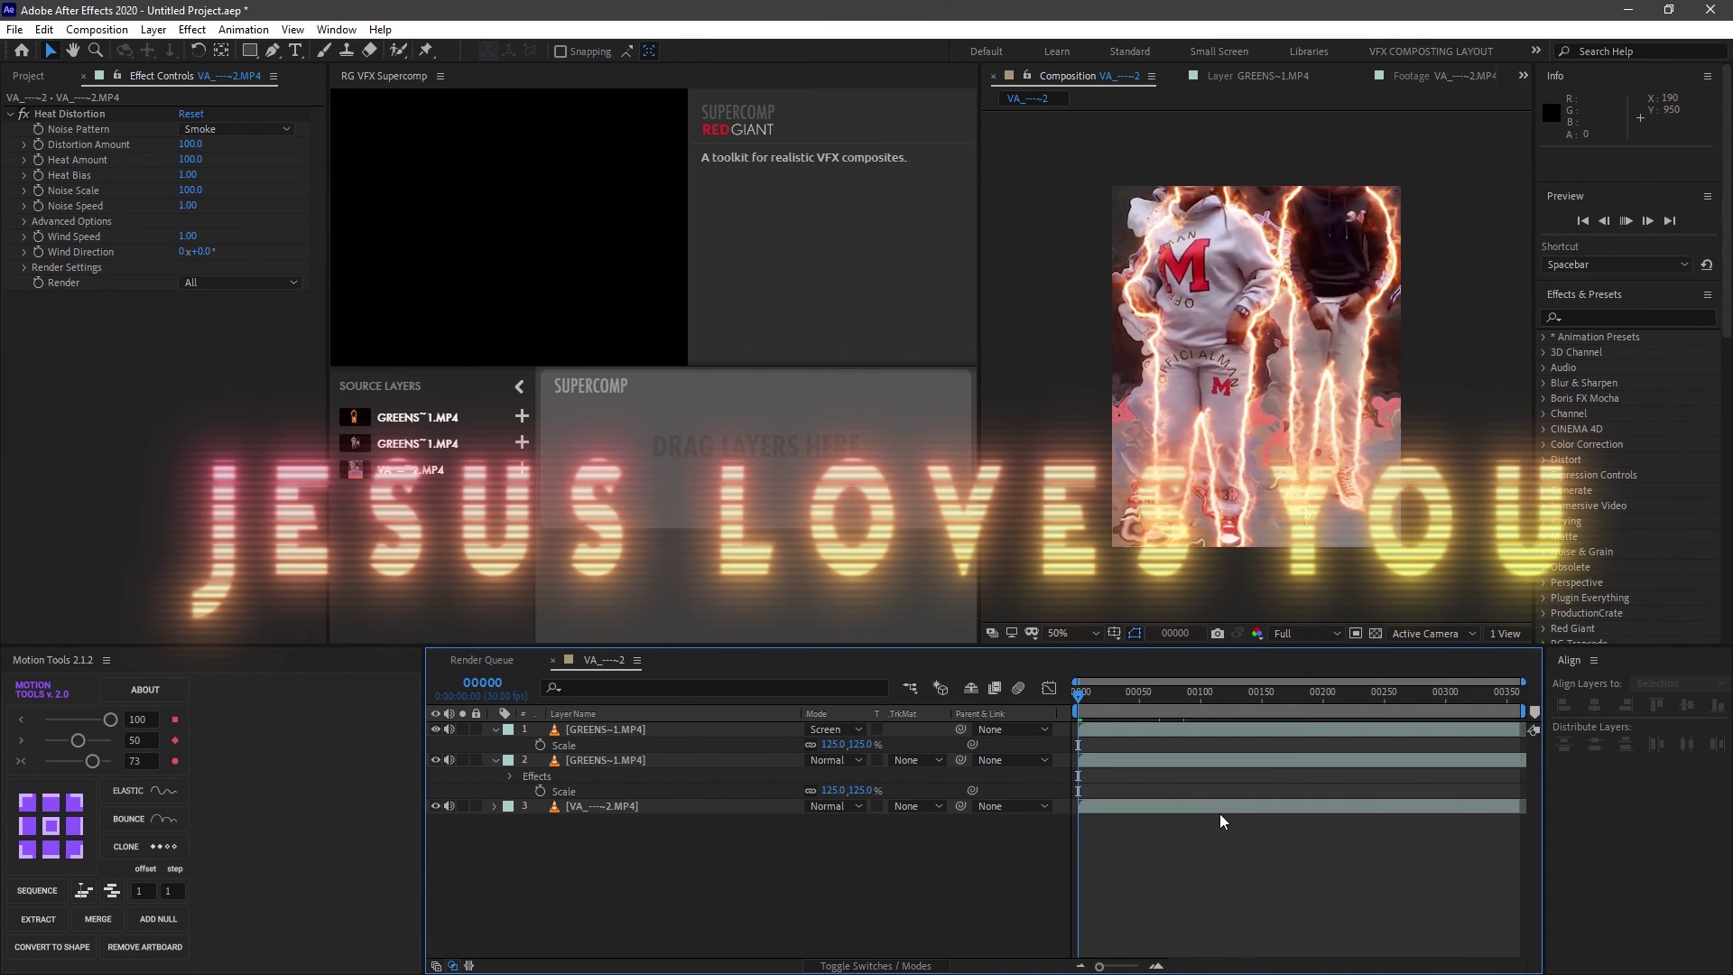
key(space)
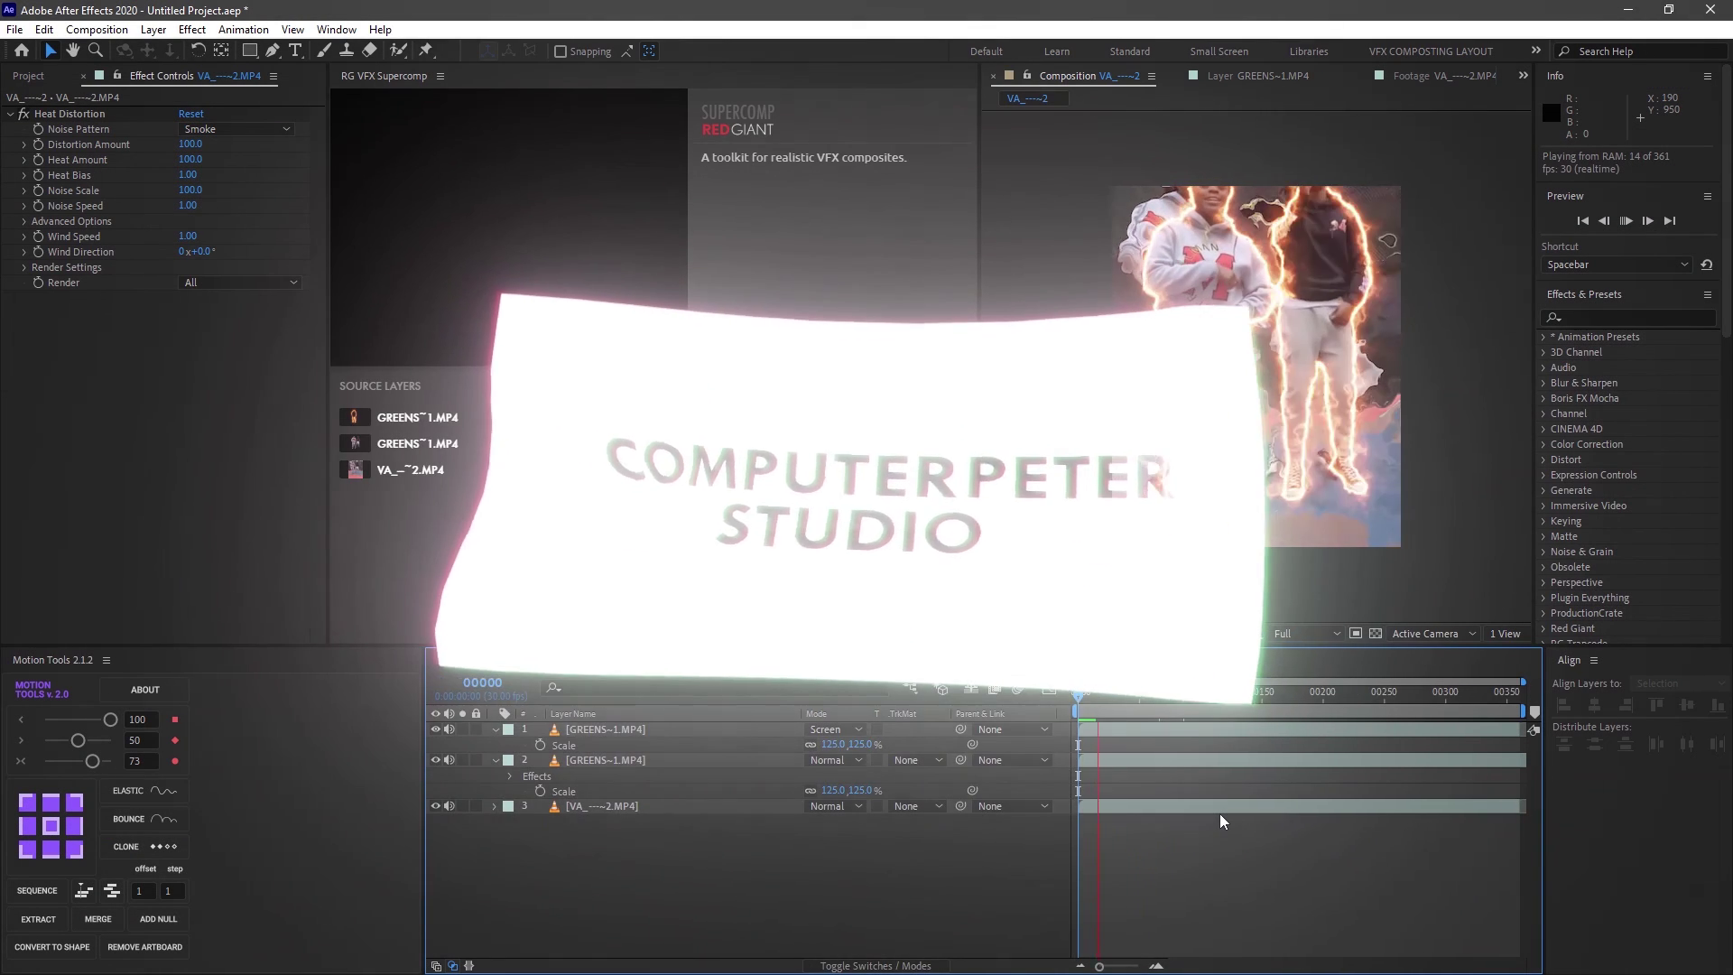